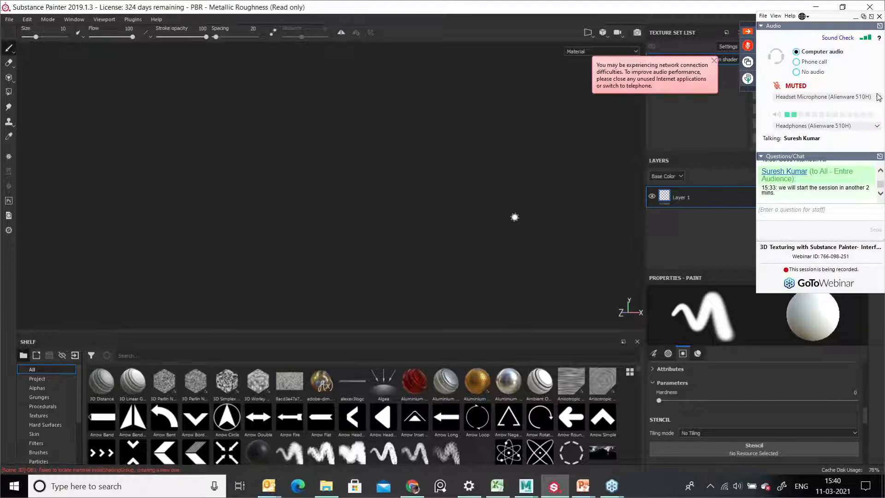
{"action": "scroll", "coordinate": [841, 186], "scroll_direction": "up", "scroll_amount": 3}
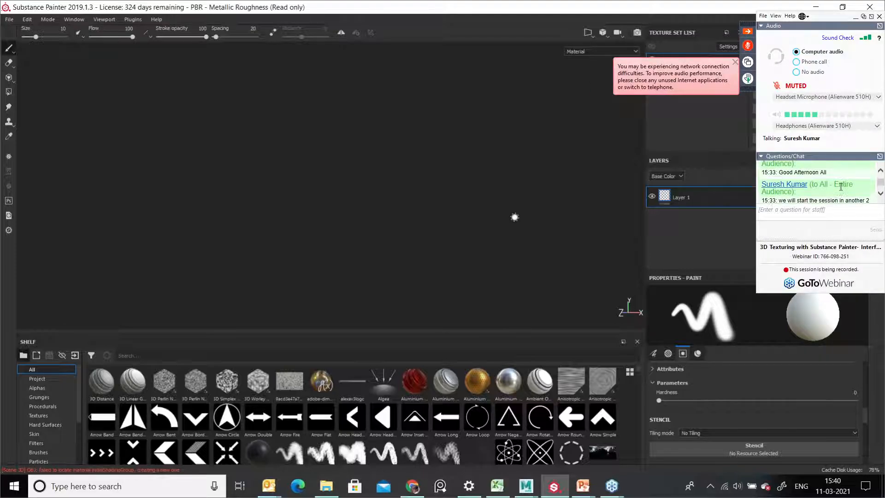
{"action": "scroll", "coordinate": [841, 186], "scroll_direction": "down", "scroll_amount": 3}
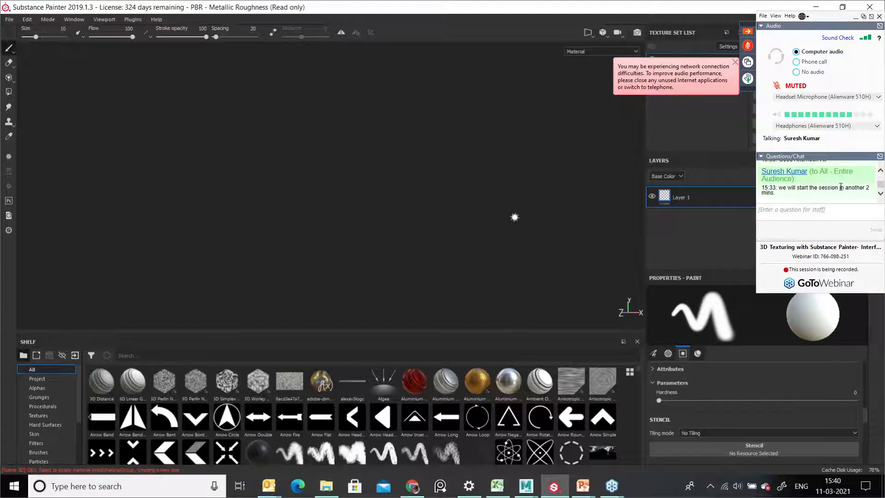
{"action": "left_click", "coordinate": [735, 62]}
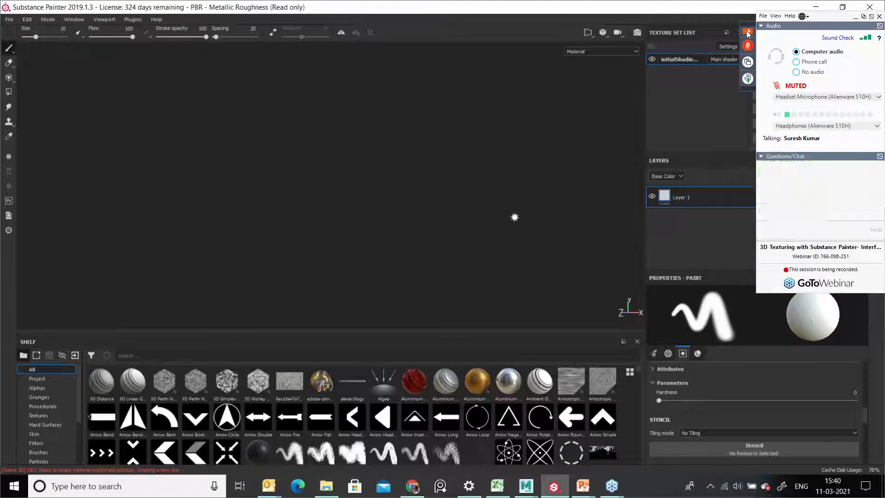
{"action": "left_click", "coordinate": [748, 32]}
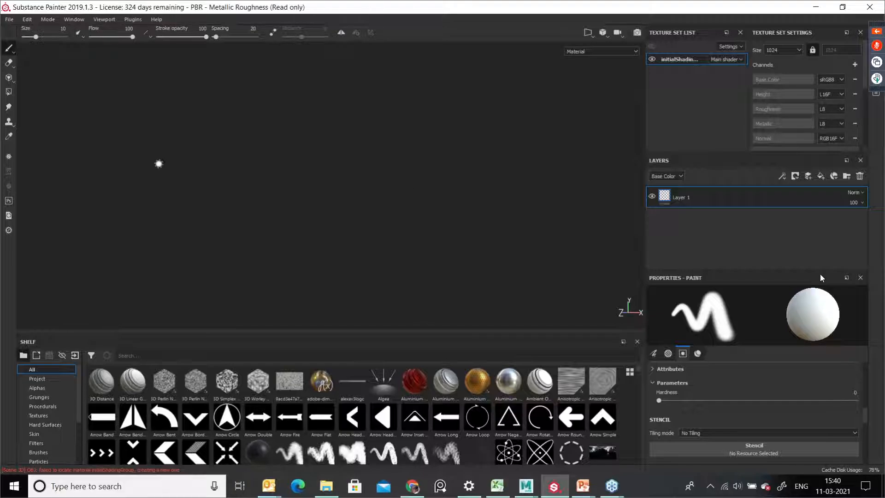
Step: Examine the sphere in the viewport from several angles and distances
{"action": "key", "text": "alt"}
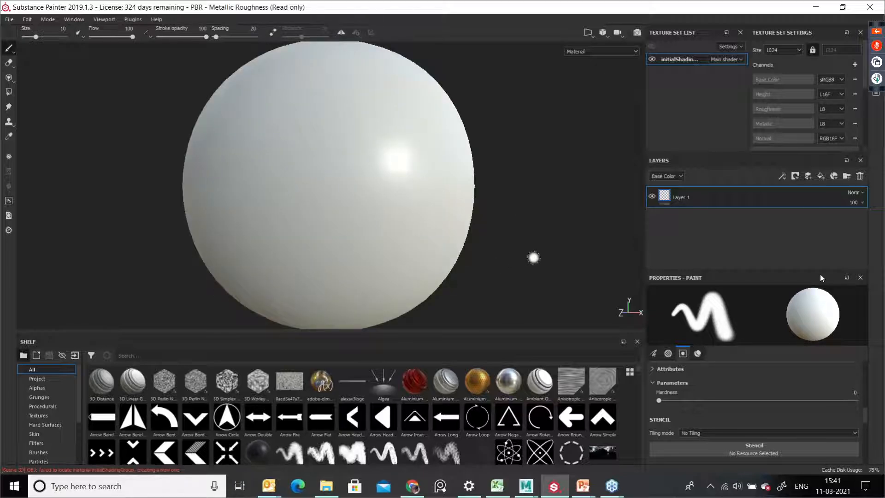
{"action": "middle_click_drag", "start_coordinate": [410, 222], "coordinate": [409, 231], "text": "alt"}
{"action": "right_click_drag", "start_coordinate": [401, 231], "coordinate": [441, 230], "text": "alt"}
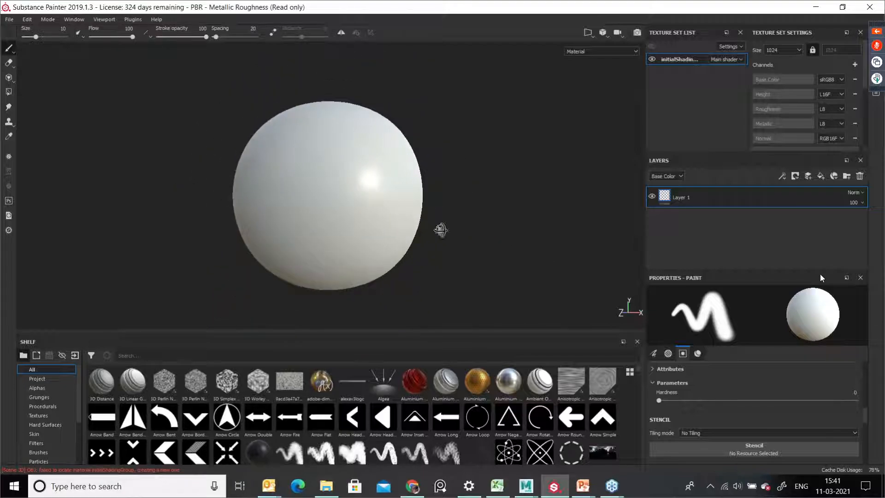
{"action": "left_click_drag", "start_coordinate": [441, 230], "coordinate": [500, 244], "text": "alt"}
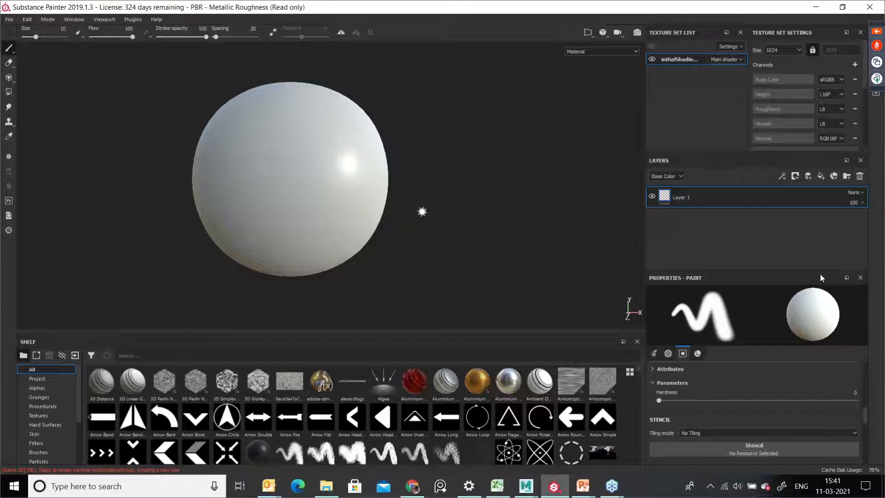
{"action": "middle_click_drag", "start_coordinate": [419, 213], "coordinate": [421, 224]}
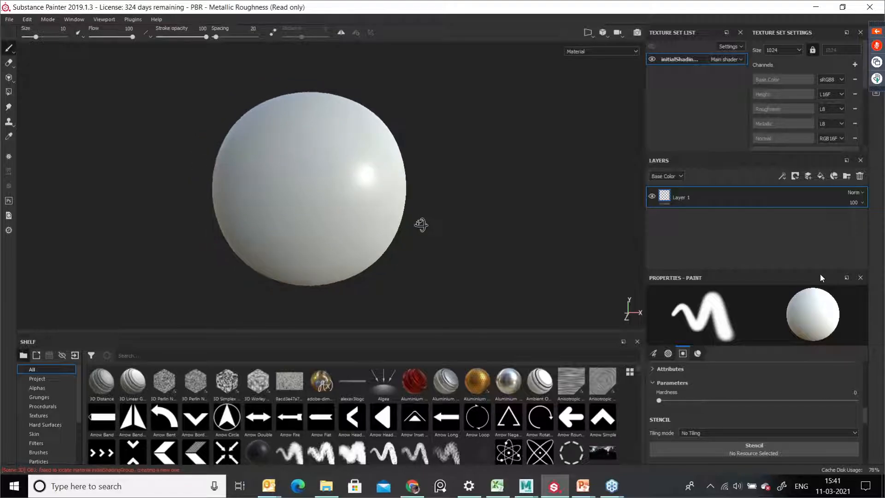
{"action": "scroll", "coordinate": [397, 265], "scroll_direction": "up", "scroll_amount": 2}
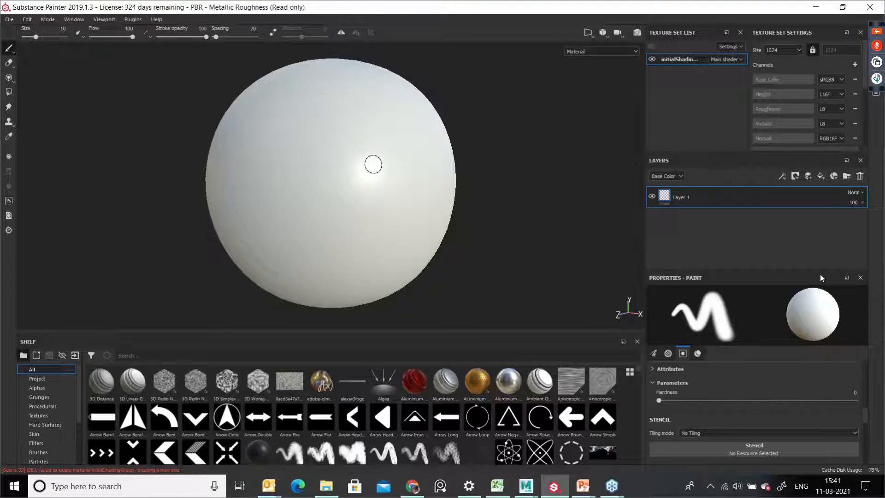
{"action": "mouse_move", "coordinate": [380, 170]}
{"action": "middle_mouse_down"}
{"action": "mouse_move", "coordinate": [375, 194]}
{"action": "mouse_move", "coordinate": [366, 191]}
{"action": "mouse_move", "coordinate": [382, 192]}
{"action": "middle_mouse_up"}
{"action": "mouse_move", "coordinate": [395, 189]}
{"action": "right_mouse_down", "text": "alt"}
{"action": "mouse_move", "coordinate": [302, 195]}
{"action": "mouse_move", "coordinate": [337, 185]}
{"action": "right_mouse_up", "text": "alt"}
{"action": "left_click_drag", "start_coordinate": [339, 185], "coordinate": [376, 195], "text": "alt"}
{"action": "middle_click_drag", "start_coordinate": [330, 187], "coordinate": [363, 189]}
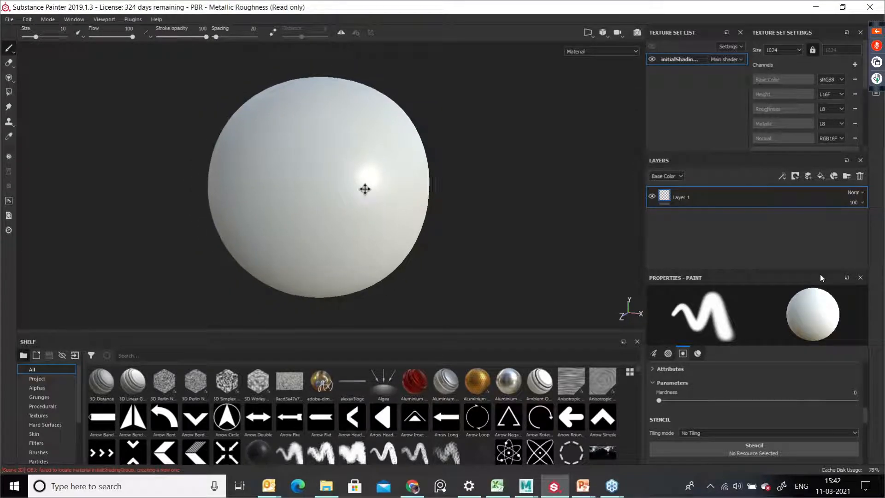
Step: Activate the Polygon Fill tool to display the sphere's mesh wireframe
{"action": "left_click", "coordinate": [8, 92]}
{"action": "left_click_drag", "start_coordinate": [378, 198], "coordinate": [519, 172], "text": "alt"}
{"action": "middle_click_drag", "start_coordinate": [429, 213], "coordinate": [528, 194], "text": "alt"}
{"action": "right_click_drag", "start_coordinate": [471, 194], "coordinate": [354, 204], "text": "alt"}
{"action": "left_click_drag", "start_coordinate": [355, 203], "coordinate": [352, 182], "text": "alt"}
{"action": "right_click_drag", "start_coordinate": [352, 182], "coordinate": [470, 231], "text": "alt"}
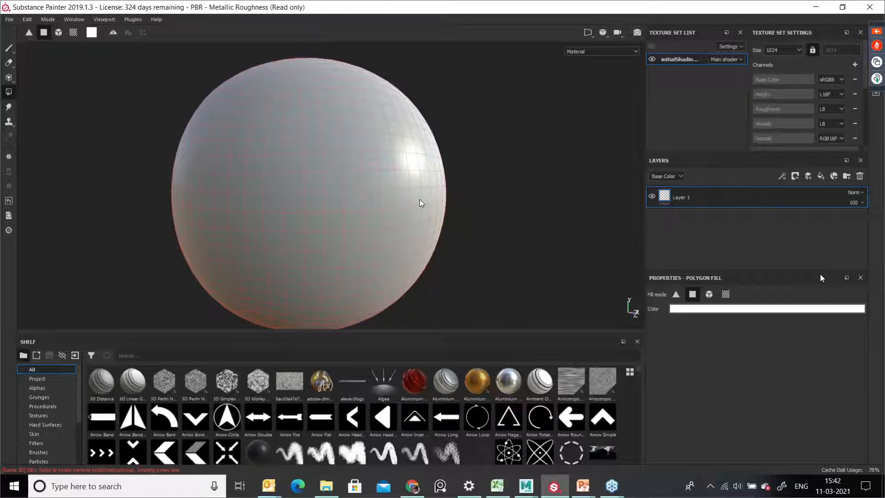
Step: Inspect the sphere's polygon wireframe by orbiting around it in the viewport
{"action": "middle_click_drag", "start_coordinate": [421, 210], "coordinate": [483, 201], "text": "alt"}
{"action": "right_click_drag", "start_coordinate": [483, 201], "coordinate": [406, 207], "text": "alt"}
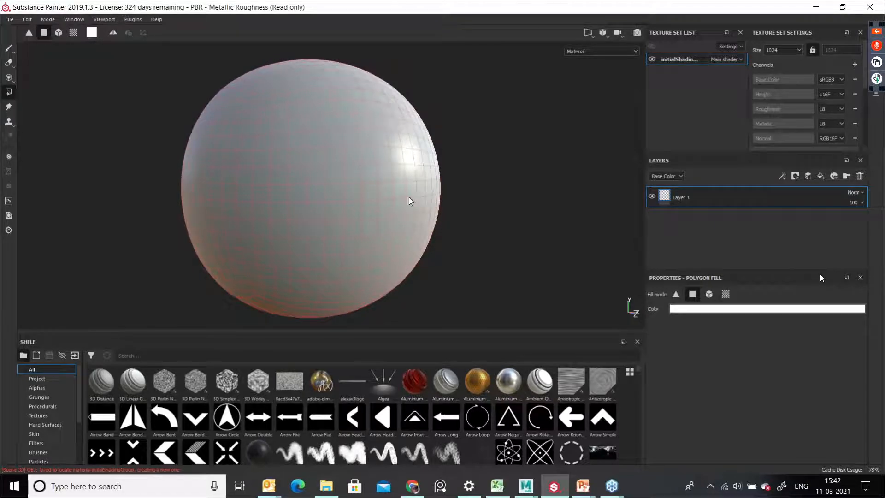
{"action": "left_click_drag", "start_coordinate": [450, 190], "coordinate": [362, 166], "text": "alt"}
{"action": "right_click_drag", "start_coordinate": [361, 166], "coordinate": [432, 209], "text": "alt"}
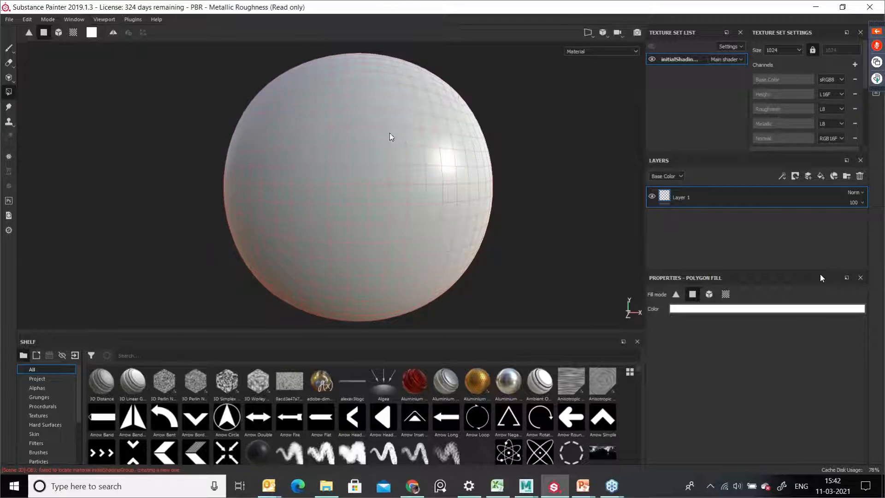
{"action": "right_click_drag", "start_coordinate": [371, 107], "coordinate": [394, 174], "text": "alt"}
{"action": "left_click_drag", "start_coordinate": [393, 174], "coordinate": [447, 186], "text": "alt"}
{"action": "middle_click_drag", "start_coordinate": [447, 186], "coordinate": [211, 174], "text": "alt"}
{"action": "right_click_drag", "start_coordinate": [400, 189], "coordinate": [94, 174], "text": "alt"}
{"action": "right_click_drag", "start_coordinate": [422, 216], "coordinate": [301, 213], "text": "alt"}
{"action": "mouse_move", "coordinate": [363, 240]}
{"action": "left_mouse_down", "text": "alt"}
{"action": "mouse_move", "coordinate": [421, 249]}
{"action": "mouse_move", "coordinate": [468, 242]}
{"action": "mouse_move", "coordinate": [399, 247]}
{"action": "mouse_move", "coordinate": [405, 241]}
{"action": "mouse_move", "coordinate": [374, 227]}
{"action": "left_mouse_up", "text": "alt"}
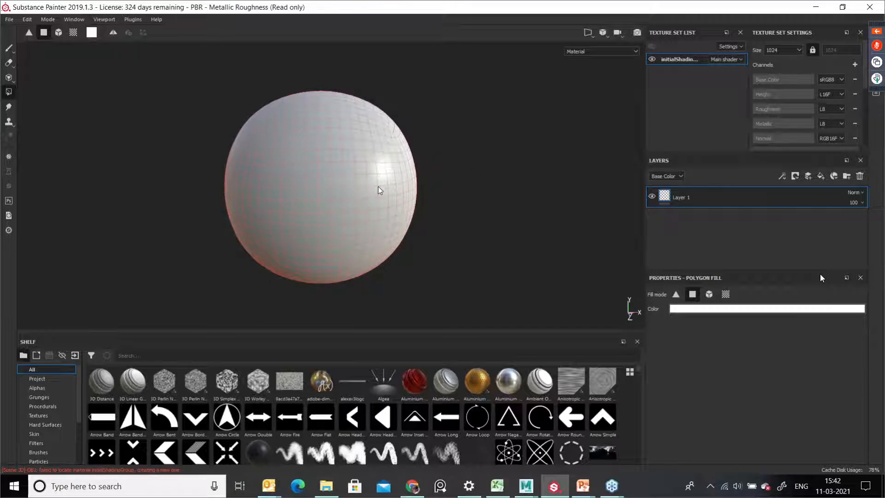
{"action": "middle_click_drag", "start_coordinate": [408, 175], "coordinate": [441, 190], "text": "alt"}
{"action": "right_click_drag", "start_coordinate": [295, 179], "coordinate": [364, 195], "text": "alt"}
{"action": "left_click_drag", "start_coordinate": [364, 195], "coordinate": [299, 179], "text": "alt"}
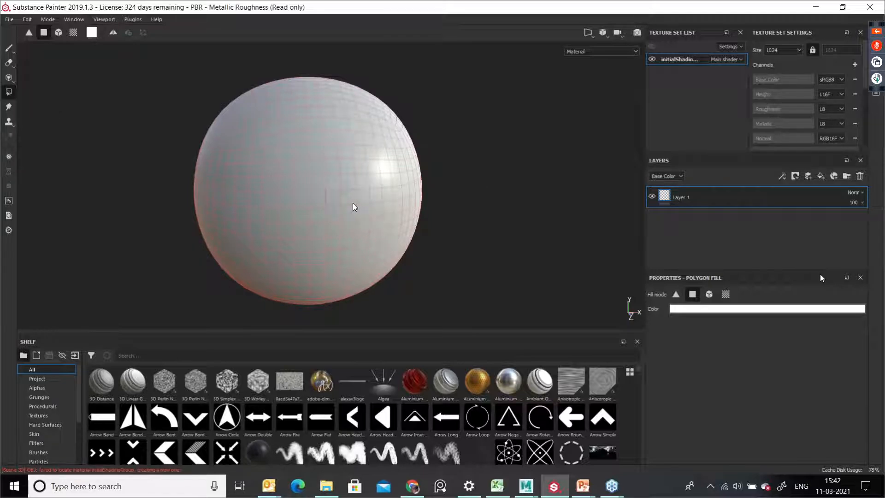
{"action": "middle_click_drag", "start_coordinate": [388, 210], "coordinate": [381, 208], "text": "alt"}
{"action": "left_click_drag", "start_coordinate": [382, 207], "coordinate": [456, 223], "text": "alt"}
{"action": "middle_click_drag", "start_coordinate": [457, 223], "coordinate": [473, 203], "text": "alt"}
{"action": "right_click_drag", "start_coordinate": [473, 204], "coordinate": [366, 197], "text": "alt"}
{"action": "left_click_drag", "start_coordinate": [384, 193], "coordinate": [367, 190], "text": "alt"}
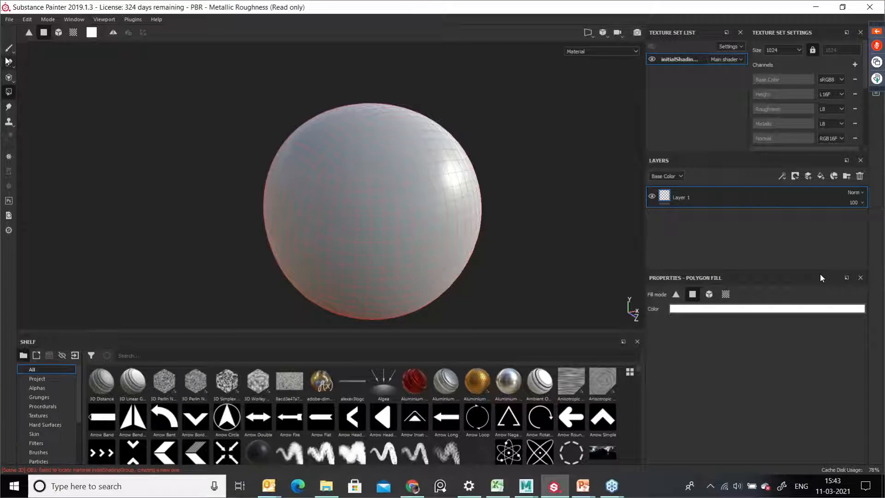
Step: Reselect the Polygon Fill tool and keep inspecting the sphere's mesh from different sides
{"action": "key", "text": "1"}
{"action": "left_click_drag", "start_coordinate": [304, 216], "coordinate": [431, 239], "text": "alt"}
{"action": "right_click_drag", "start_coordinate": [431, 239], "coordinate": [464, 231], "text": "alt"}
{"action": "middle_click_drag", "start_coordinate": [417, 288], "coordinate": [455, 231], "text": "alt"}
{"action": "middle_click_drag", "start_coordinate": [381, 184], "coordinate": [432, 183], "text": "alt"}
{"action": "left_click", "coordinate": [8, 92]}
{"action": "right_click_drag", "start_coordinate": [432, 183], "coordinate": [395, 217], "text": "alt"}
{"action": "middle_click_drag", "start_coordinate": [428, 211], "coordinate": [441, 202], "text": "alt"}
{"action": "left_click_drag", "start_coordinate": [406, 199], "coordinate": [363, 178], "text": "alt"}
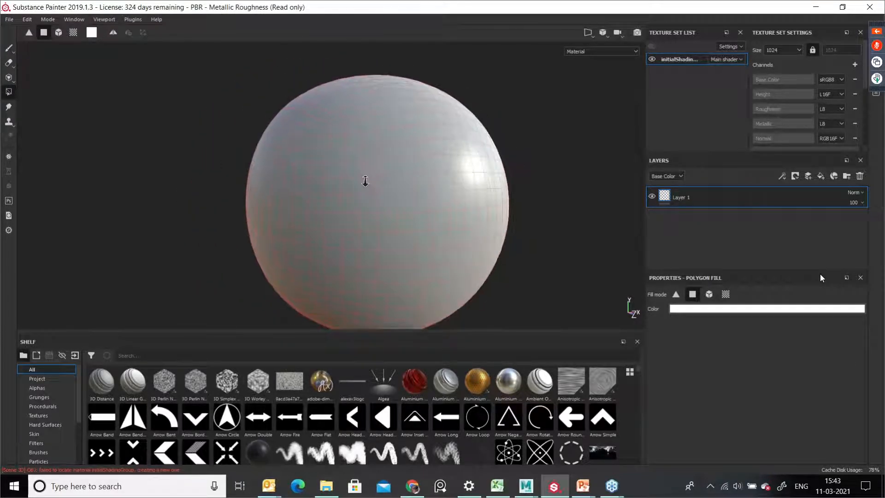
{"action": "right_click_drag", "start_coordinate": [363, 178], "coordinate": [405, 212], "text": "alt"}
{"action": "middle_click_drag", "start_coordinate": [437, 209], "coordinate": [413, 206], "text": "alt"}
{"action": "right_click_drag", "start_coordinate": [413, 206], "coordinate": [338, 185], "text": "alt"}
{"action": "middle_click_drag", "start_coordinate": [421, 200], "coordinate": [380, 161], "text": "alt"}
{"action": "left_click_drag", "start_coordinate": [317, 157], "coordinate": [355, 183], "text": "alt"}
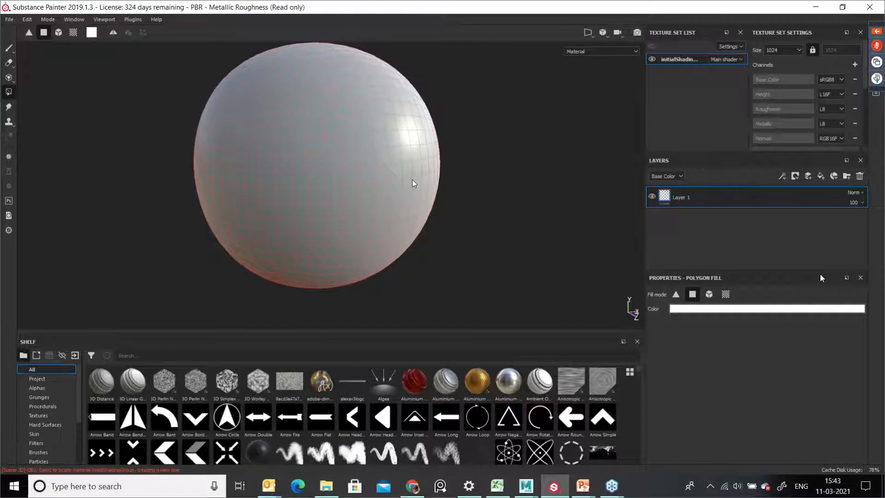
{"action": "middle_click_drag", "start_coordinate": [404, 169], "coordinate": [412, 190], "text": "alt"}
{"action": "right_click_drag", "start_coordinate": [395, 176], "coordinate": [398, 182], "text": "alt"}
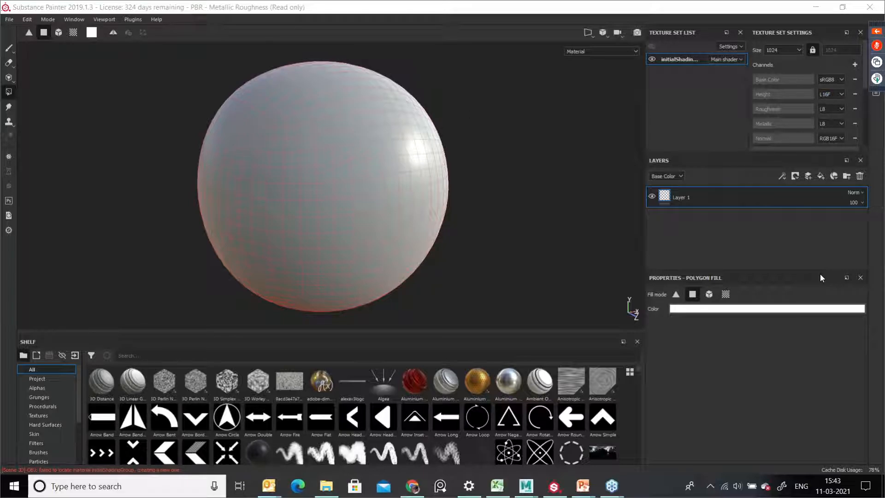
Step: Open Display Settings and set Environment Opacity to 76 and Environment Blur to 0
{"action": "left_click", "coordinate": [872, 95]}
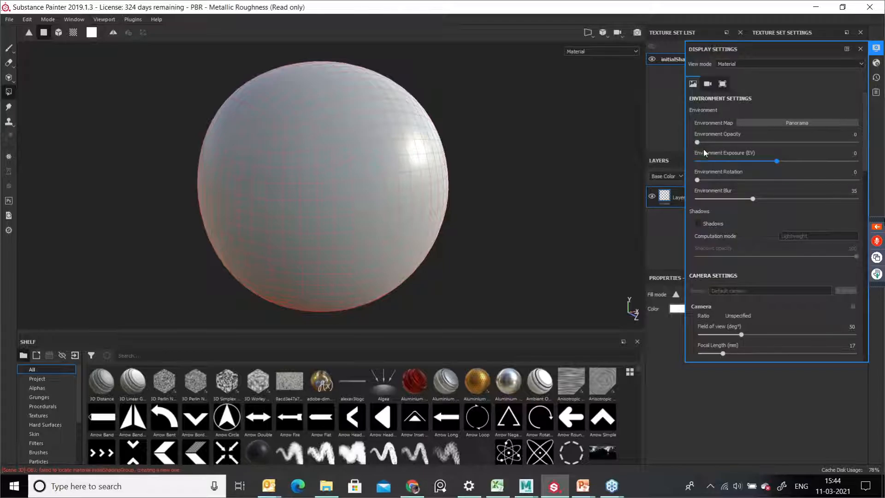
{"action": "left_click_drag", "start_coordinate": [696, 142], "coordinate": [818, 143]}
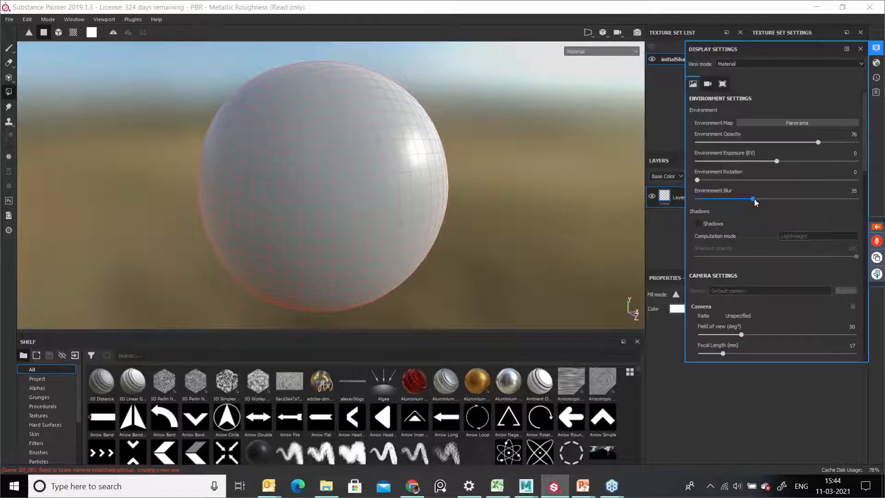
{"action": "left_click_drag", "start_coordinate": [753, 199], "coordinate": [684, 205]}
Step: Examine the panorama environment surrounding the sphere in the viewport
{"action": "right_click_drag", "start_coordinate": [521, 186], "coordinate": [241, 181], "text": "alt"}
{"action": "left_click_drag", "start_coordinate": [241, 181], "coordinate": [288, 186], "text": "alt"}
{"action": "middle_click_drag", "start_coordinate": [433, 196], "coordinate": [379, 167], "text": "alt"}
{"action": "right_click_drag", "start_coordinate": [379, 167], "coordinate": [355, 190], "text": "alt"}
{"action": "middle_click_drag", "start_coordinate": [355, 190], "coordinate": [368, 186], "text": "alt"}
{"action": "left_click_drag", "start_coordinate": [368, 186], "coordinate": [35, 186], "text": "alt"}
{"action": "middle_click_drag", "start_coordinate": [398, 131], "coordinate": [295, 113], "text": "alt"}
{"action": "left_click_drag", "start_coordinate": [295, 113], "coordinate": [356, 142], "text": "alt"}
{"action": "right_click_drag", "start_coordinate": [350, 167], "coordinate": [463, 180], "text": "alt"}
{"action": "left_click_drag", "start_coordinate": [463, 180], "coordinate": [685, 160], "text": "alt"}
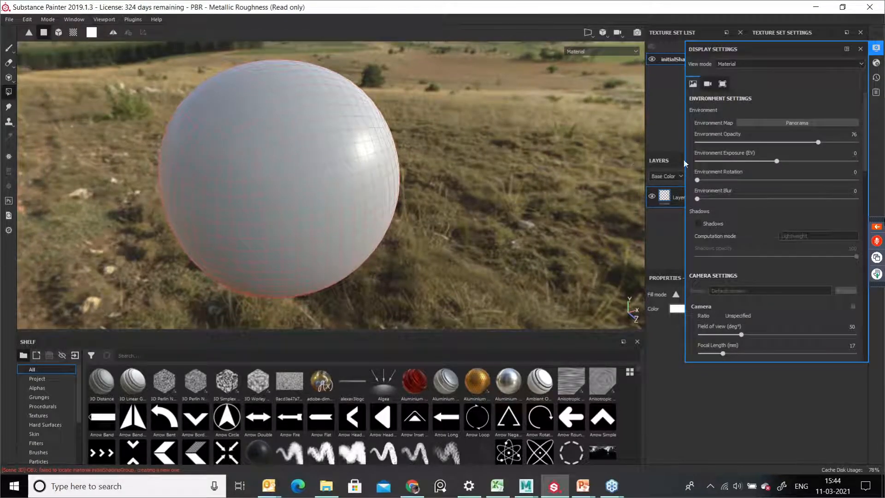
Step: Switch the environment map to Canopus Ground
{"action": "left_click", "coordinate": [773, 123]}
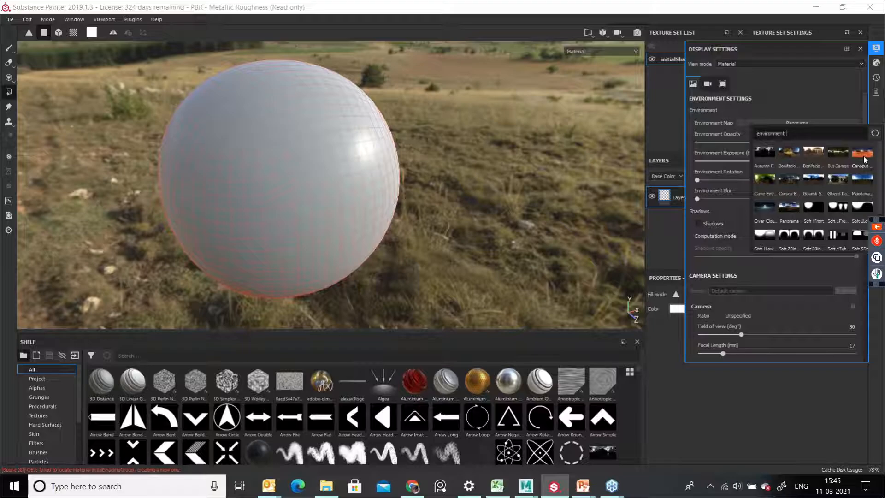
{"action": "mouse_move", "coordinate": [864, 160]}
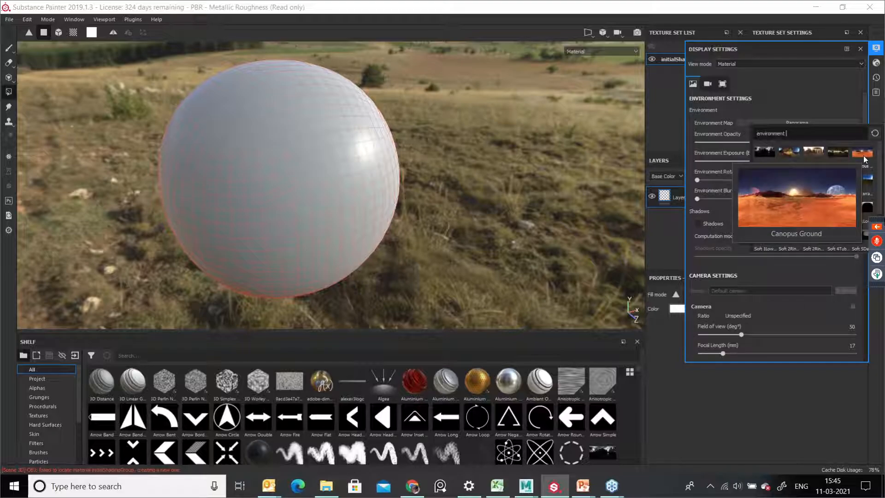
{"action": "mouse_move", "coordinate": [810, 160]}
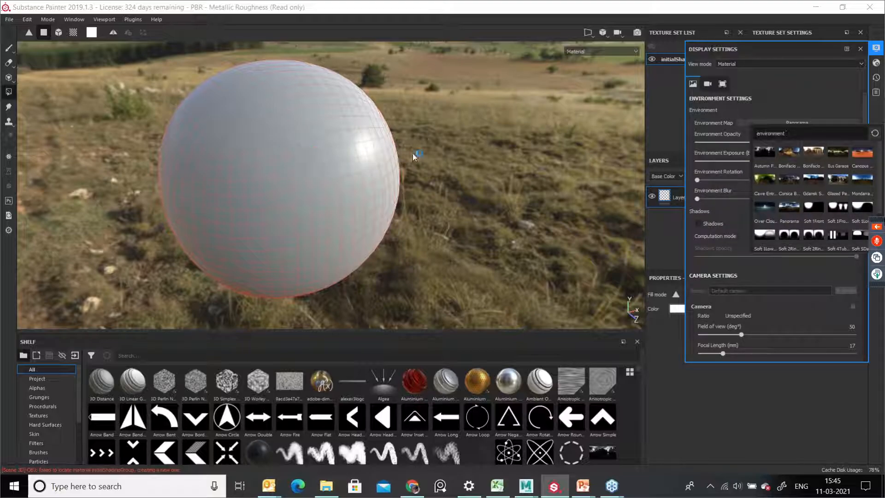
{"action": "left_click", "coordinate": [865, 158]}
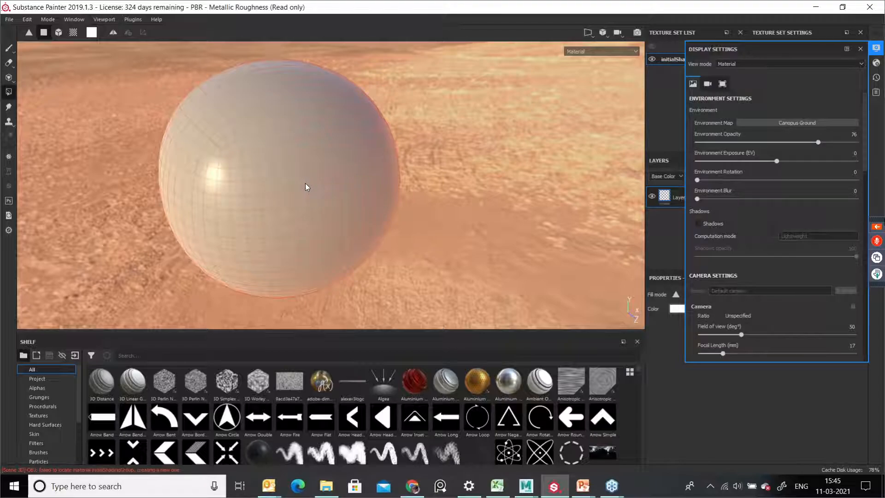
Step: Switch the environment map back to Panorama
{"action": "left_click", "coordinate": [792, 124]}
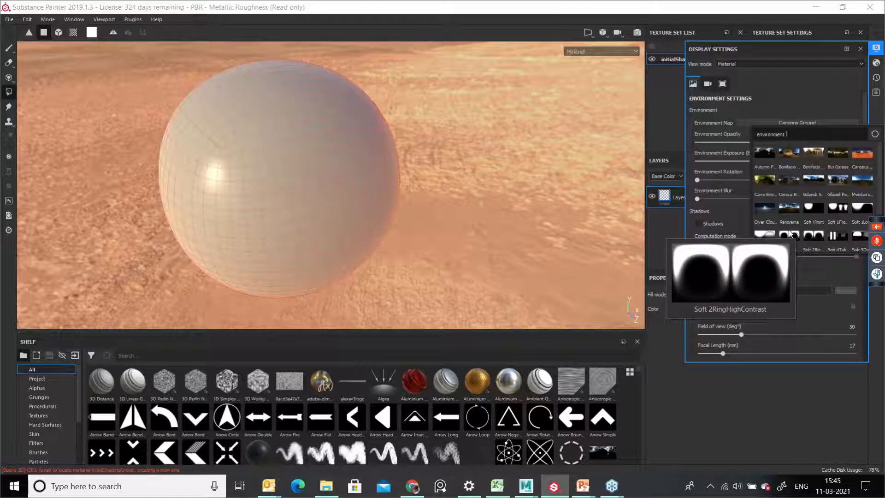
{"action": "left_click", "coordinate": [793, 207]}
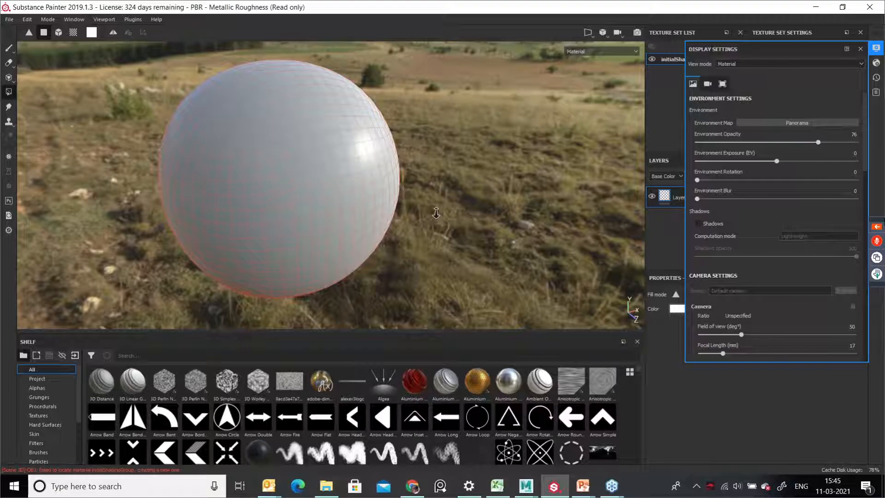
Step: Rotate the panorama environment around the sphere and set Environment Rotation to 291
{"action": "left_click_drag", "start_coordinate": [435, 213], "coordinate": [725, 229], "text": "alt"}
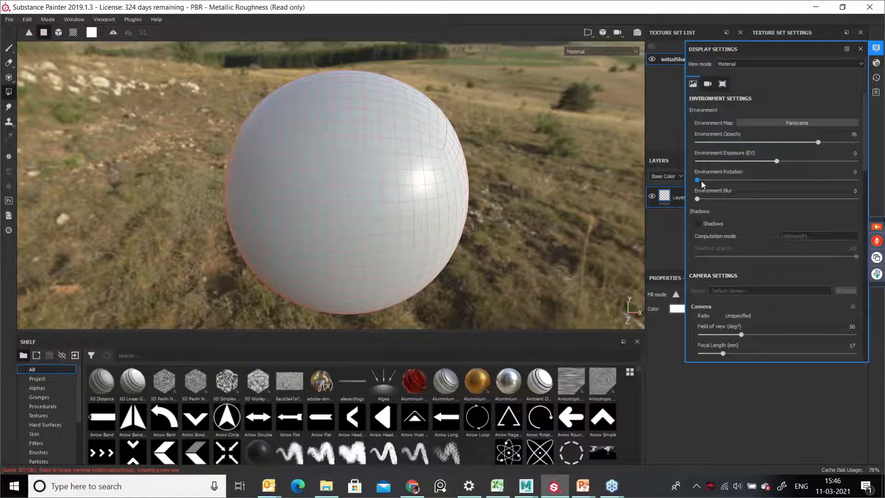
{"action": "left_click_drag", "start_coordinate": [505, 194], "coordinate": [493, 185], "text": "alt"}
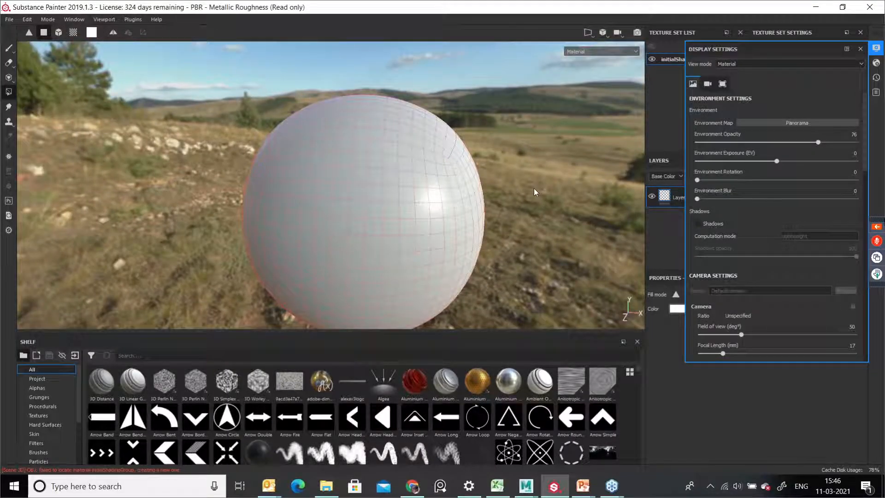
{"action": "right_click_drag", "start_coordinate": [559, 198], "coordinate": [569, 236], "text": "shift"}
{"action": "right_click_drag", "start_coordinate": [587, 233], "coordinate": [548, 256], "text": "shift"}
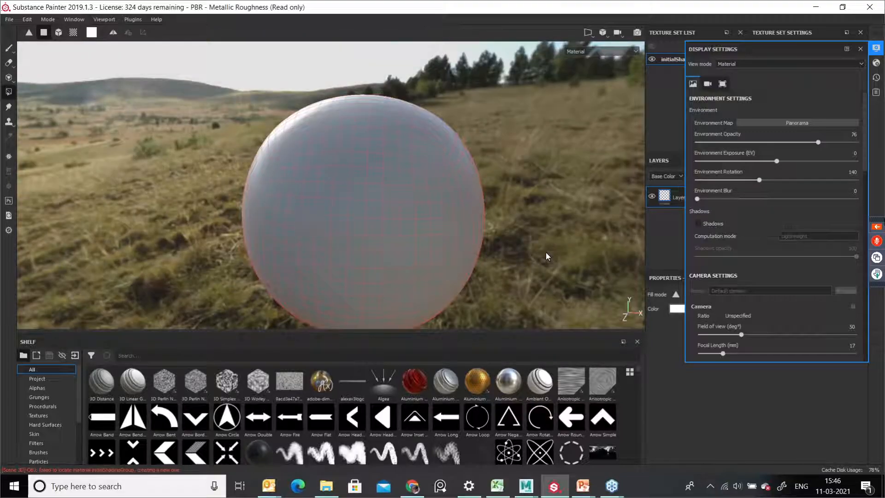
{"action": "right_click_drag", "start_coordinate": [527, 224], "coordinate": [362, 221], "text": "alt"}
{"action": "key", "text": "shift"}
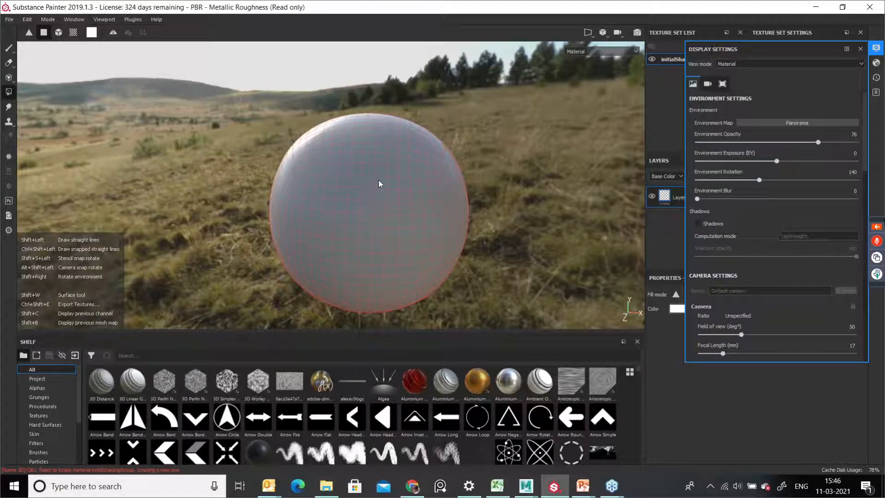
{"action": "right_click_drag", "start_coordinate": [540, 249], "coordinate": [574, 255], "text": "shift"}
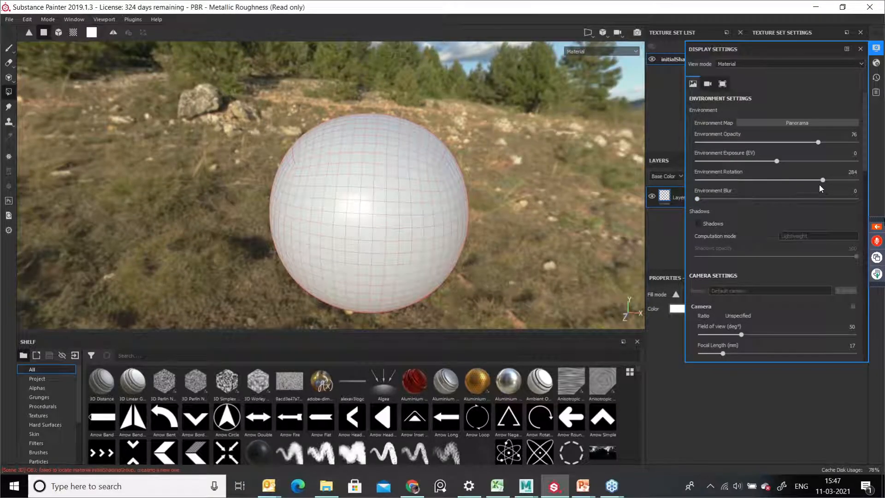
{"action": "left_click", "coordinate": [792, 180]}
{"action": "left_click_drag", "start_coordinate": [790, 180], "coordinate": [825, 190]}
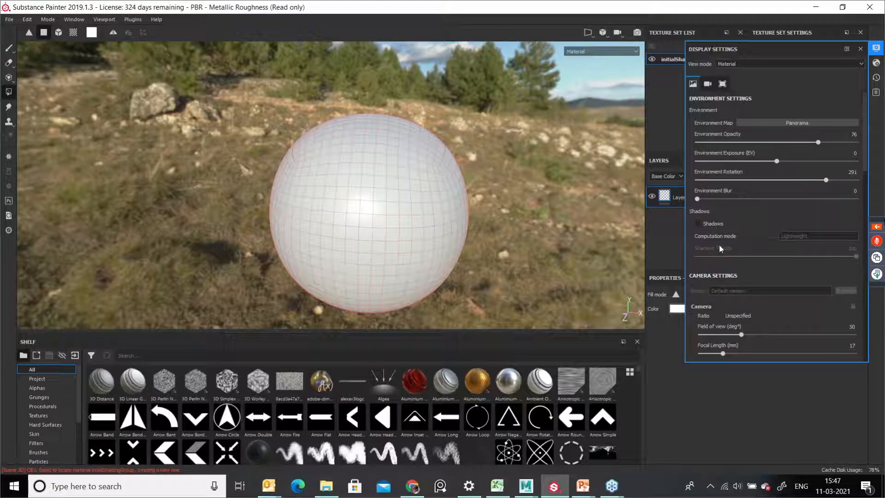
Step: Enable Shadows in the environment settings
{"action": "left_click", "coordinate": [699, 224]}
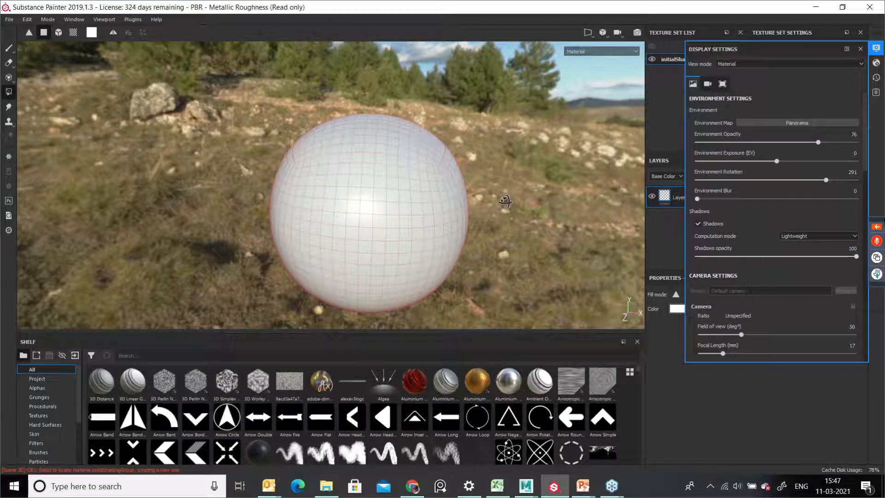
{"action": "left_click_drag", "start_coordinate": [505, 202], "coordinate": [479, 183], "text": "alt"}
{"action": "middle_click_drag", "start_coordinate": [479, 183], "coordinate": [471, 147], "text": "alt"}
{"action": "mouse_move", "coordinate": [508, 225]}
{"action": "left_mouse_down", "text": "alt"}
{"action": "mouse_move", "coordinate": [466, 224]}
{"action": "mouse_move", "coordinate": [451, 206]}
{"action": "left_mouse_up", "text": "alt"}
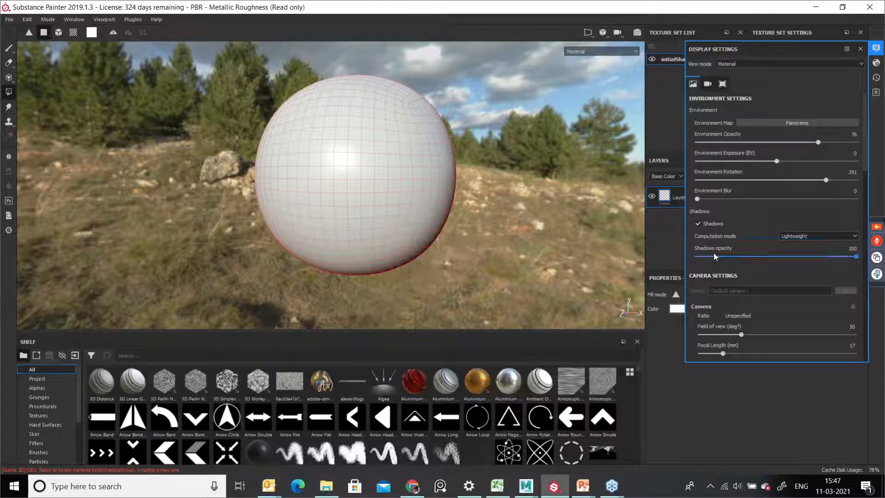
Step: Toggle Shadows off and back on, then set the Shadows opacity to 94
{"action": "left_click", "coordinate": [698, 224]}
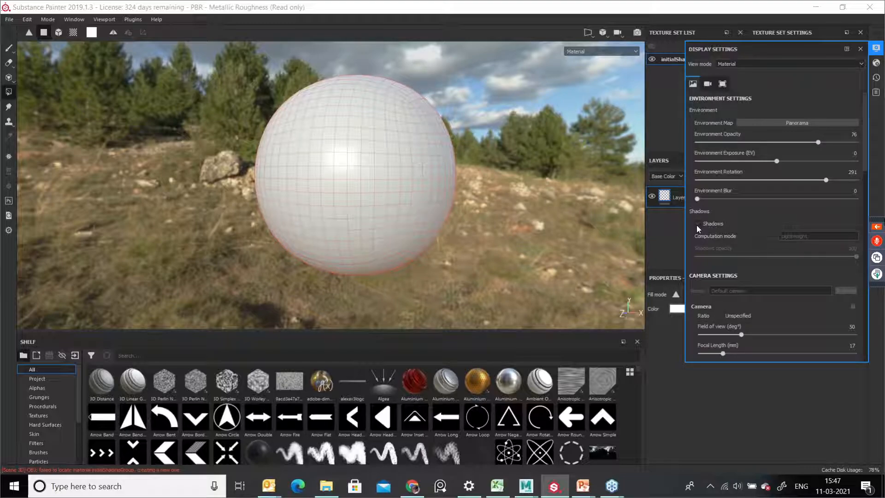
{"action": "left_click", "coordinate": [698, 224]}
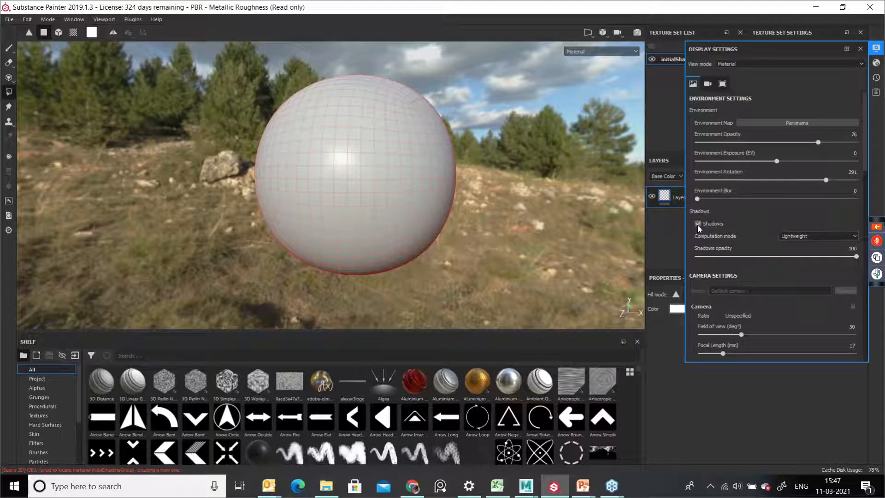
{"action": "left_click", "coordinate": [698, 224]}
{"action": "left_click", "coordinate": [698, 224]}
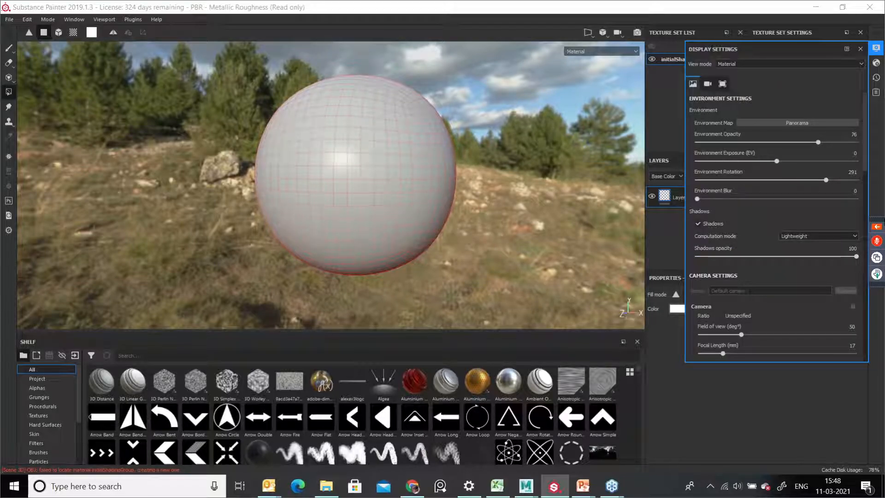
{"action": "mouse_move", "coordinate": [857, 259]}
{"action": "left_mouse_down"}
{"action": "mouse_move", "coordinate": [770, 270]}
{"action": "mouse_move", "coordinate": [779, 259]}
{"action": "mouse_move", "coordinate": [858, 260]}
{"action": "mouse_move", "coordinate": [765, 269]}
{"action": "mouse_move", "coordinate": [853, 270]}
{"action": "mouse_move", "coordinate": [813, 280]}
{"action": "mouse_move", "coordinate": [751, 278]}
{"action": "mouse_move", "coordinate": [846, 276]}
{"action": "left_mouse_up"}
Step: Switch Activate Post Effects on and back off
{"action": "scroll", "coordinate": [751, 293], "scroll_direction": "down", "scroll_amount": 1}
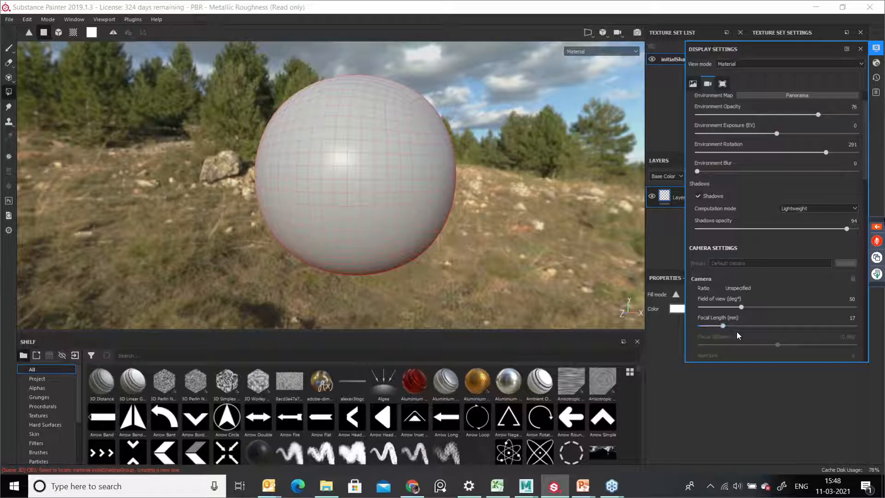
{"action": "scroll", "coordinate": [767, 317], "scroll_direction": "down", "scroll_amount": 3}
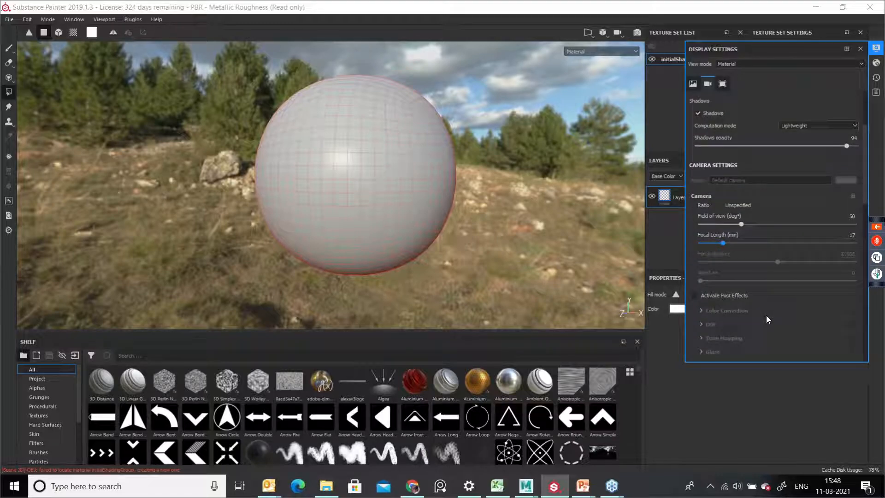
{"action": "left_click", "coordinate": [694, 297]}
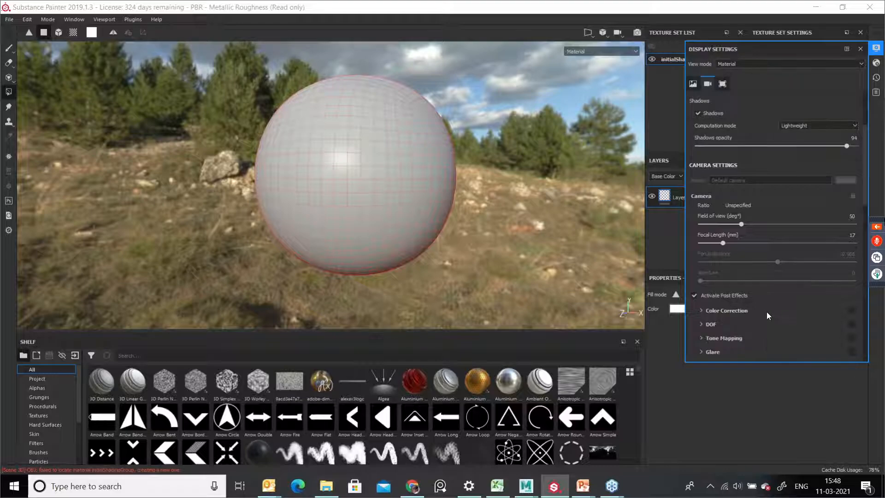
{"action": "scroll", "coordinate": [767, 313], "scroll_direction": "down", "scroll_amount": 3}
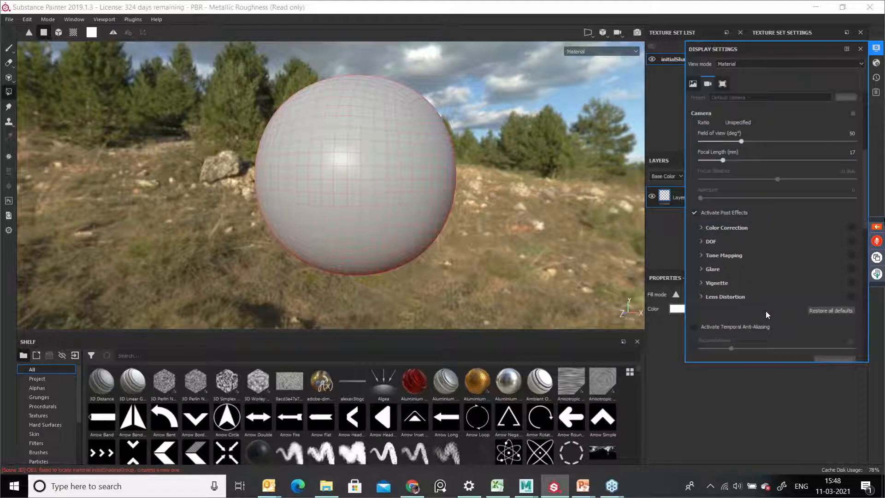
{"action": "left_click", "coordinate": [694, 213]}
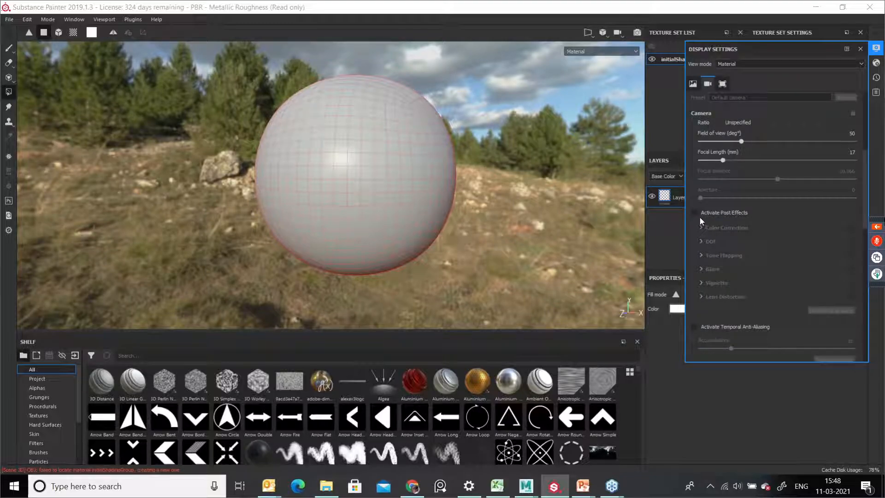
Step: Switch Activate Temporal Anti-Aliasing on and back off
{"action": "scroll", "coordinate": [770, 235], "scroll_direction": "down", "scroll_amount": 2}
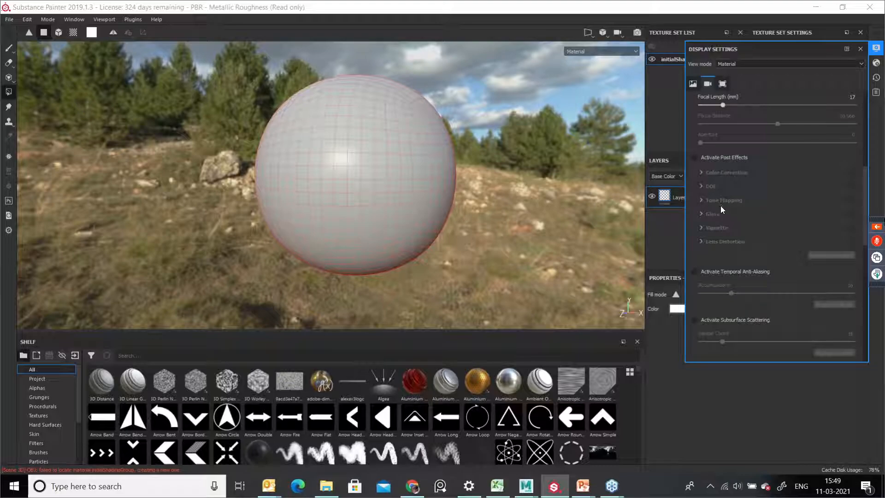
{"action": "left_click", "coordinate": [694, 272]}
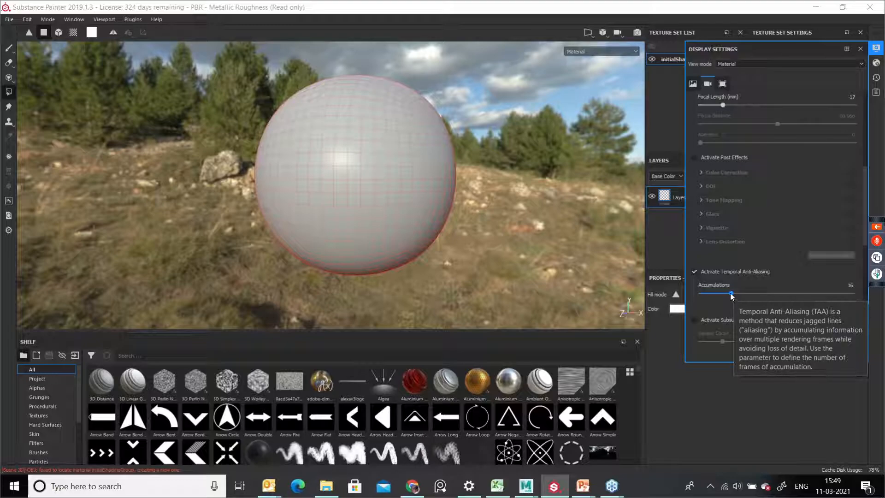
{"action": "left_click", "coordinate": [694, 272]}
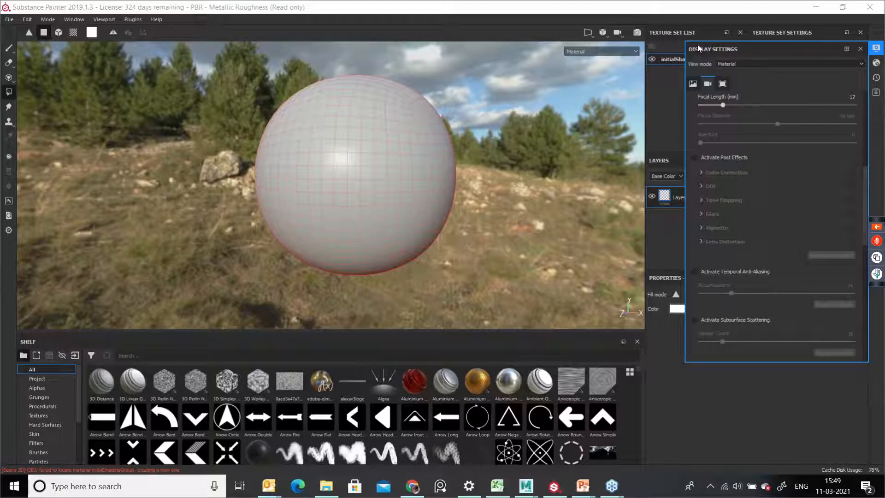
Step: Set the Environment Opacity to 0 and close the display settings
{"action": "left_click", "coordinate": [729, 15]}
{"action": "left_click", "coordinate": [859, 49]}
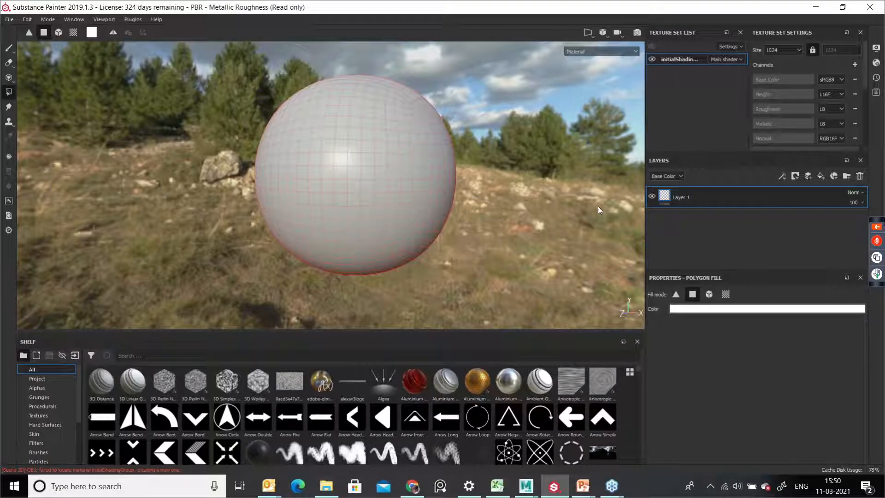
{"action": "left_click", "coordinate": [876, 48]}
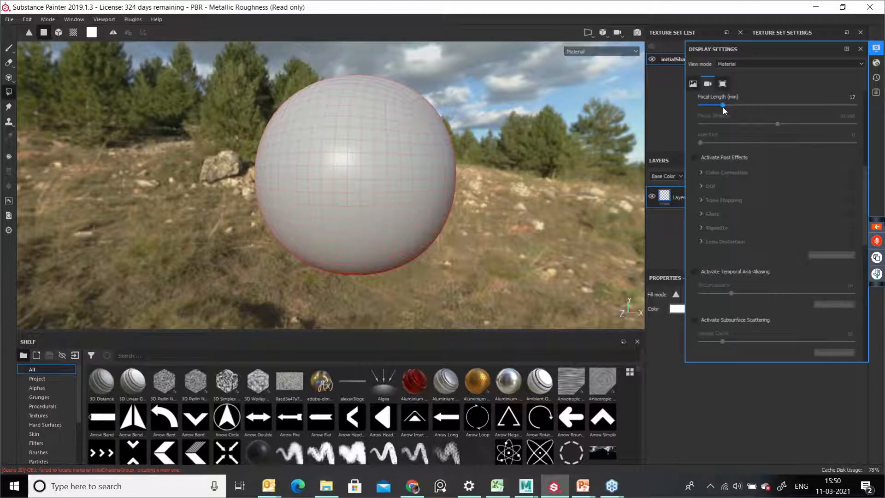
{"action": "scroll", "coordinate": [738, 220], "scroll_direction": "up", "scroll_amount": 5}
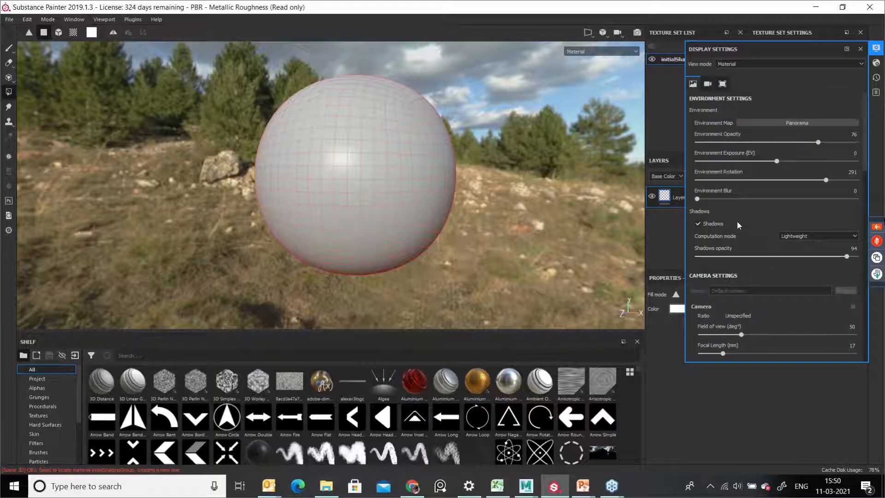
{"action": "left_click_drag", "start_coordinate": [818, 142], "coordinate": [697, 155]}
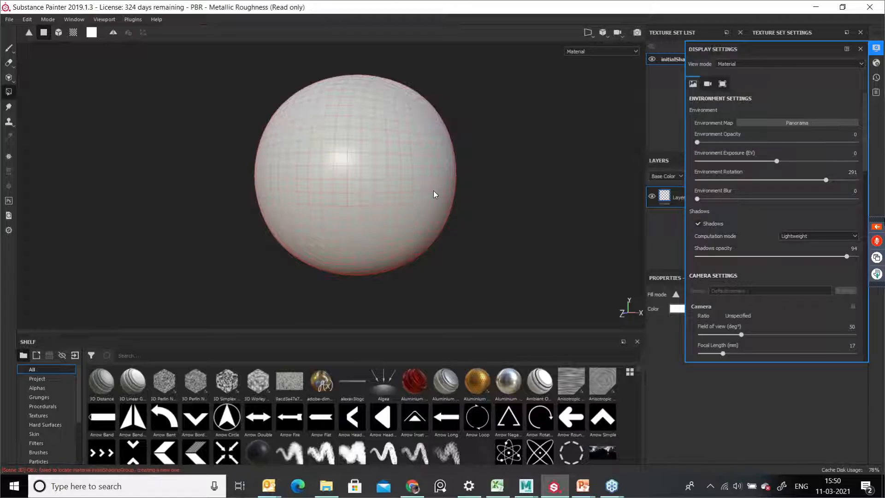
{"action": "left_click", "coordinate": [860, 48]}
Step: Toggle the texture set's visibility off and back on
{"action": "left_click_drag", "start_coordinate": [489, 162], "coordinate": [516, 159], "text": "alt"}
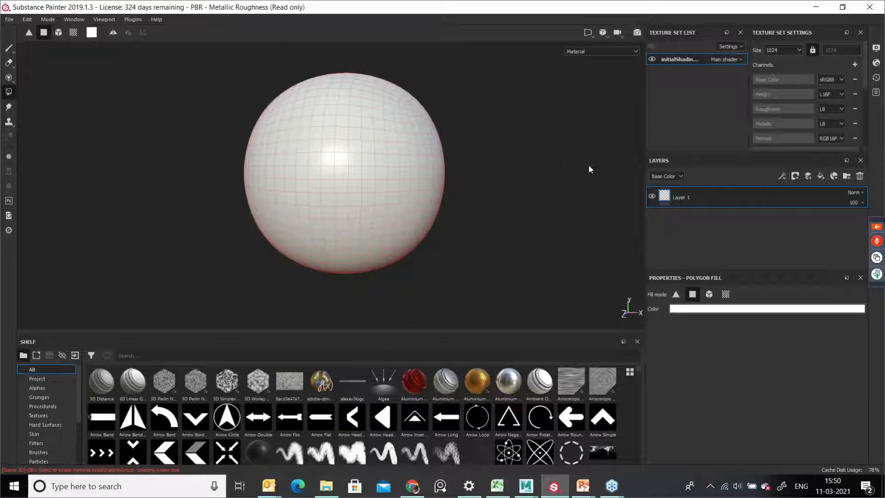
{"action": "double_click", "coordinate": [675, 59]}
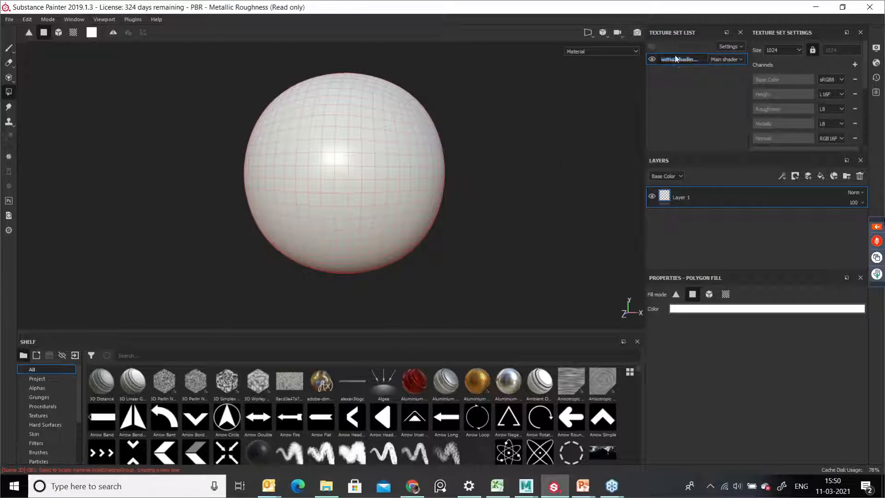
{"action": "left_click", "coordinate": [651, 60]}
{"action": "left_click", "coordinate": [650, 59]}
{"action": "left_click", "coordinate": [651, 60]}
{"action": "left_click", "coordinate": [651, 60]}
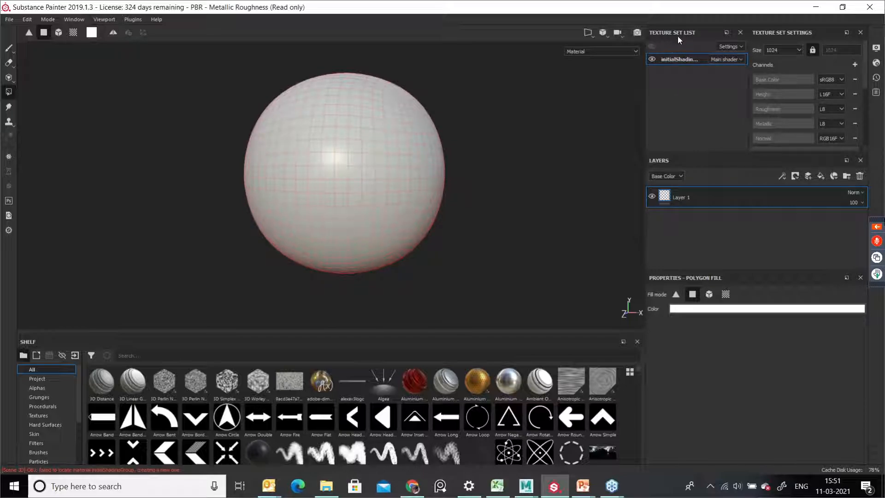
Step: Enlarge the Texture Set Settings panel, making it taller and wider
{"action": "double_click", "coordinate": [691, 60]}
{"action": "left_click", "coordinate": [691, 88]}
{"action": "left_click_drag", "start_coordinate": [733, 153], "coordinate": [741, 215]}
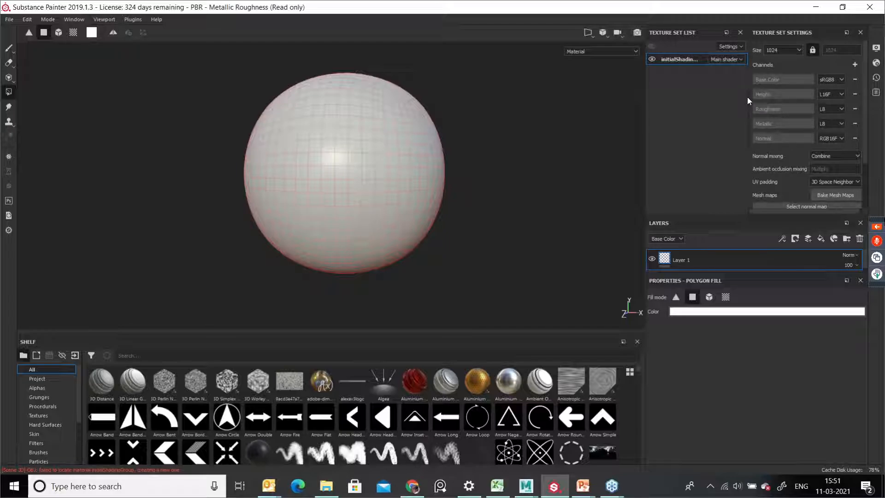
{"action": "left_click_drag", "start_coordinate": [748, 97], "coordinate": [614, 105]}
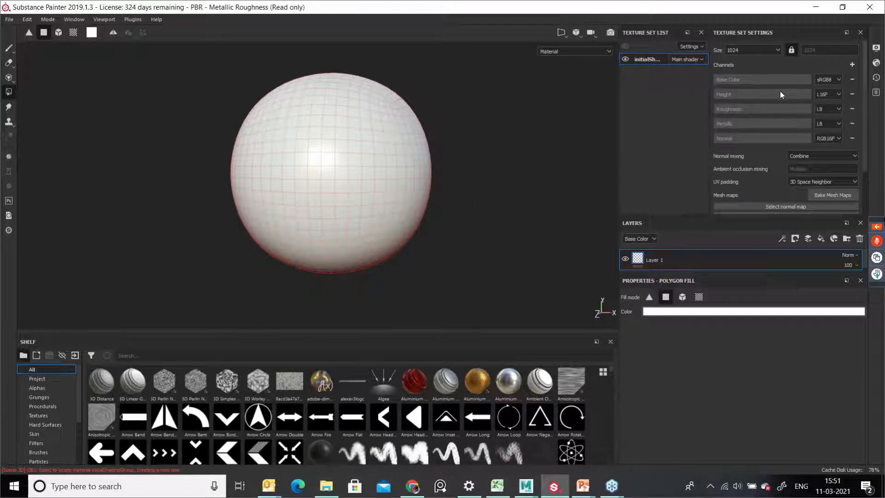
Step: Set the texture set size to 2048
{"action": "left_click", "coordinate": [836, 124]}
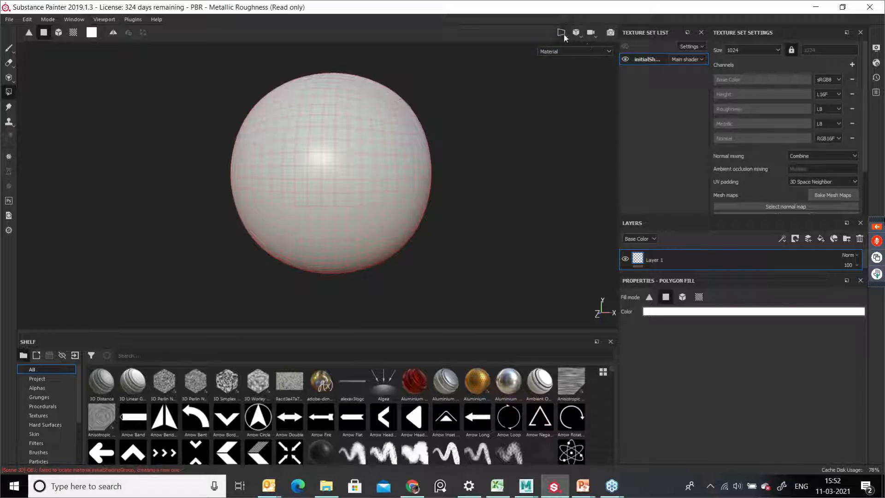
{"action": "left_click", "coordinate": [834, 194]}
{"action": "left_click", "coordinate": [733, 51]}
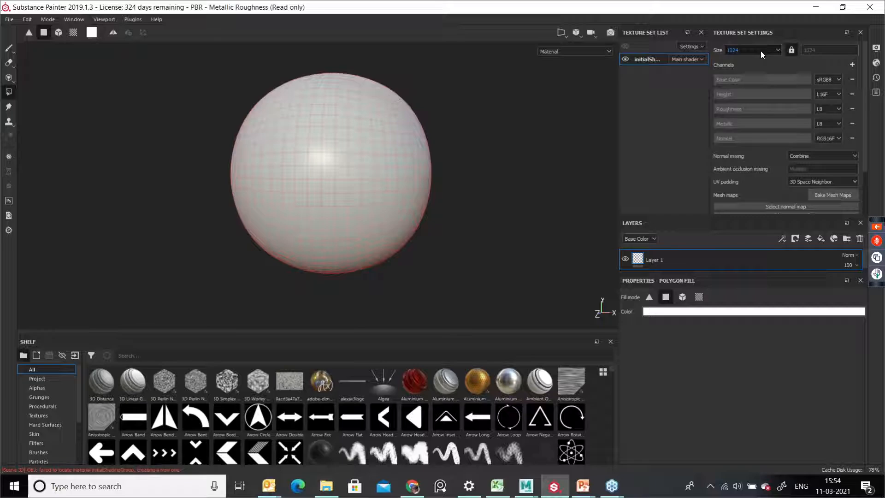
{"action": "left_click", "coordinate": [761, 50]}
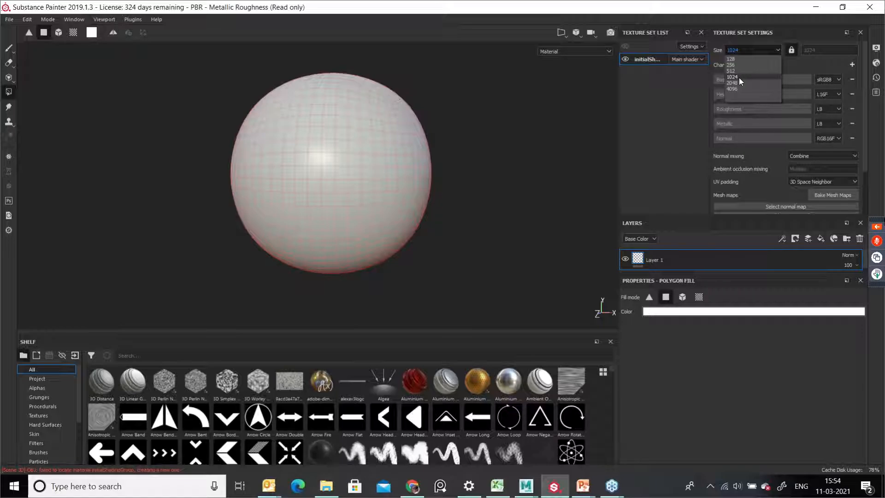
{"action": "left_click", "coordinate": [741, 77]}
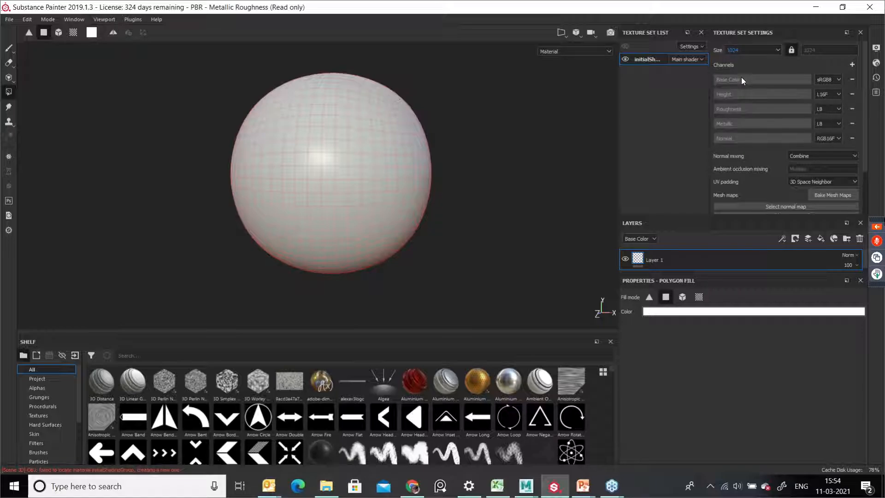
{"action": "left_click", "coordinate": [753, 52]}
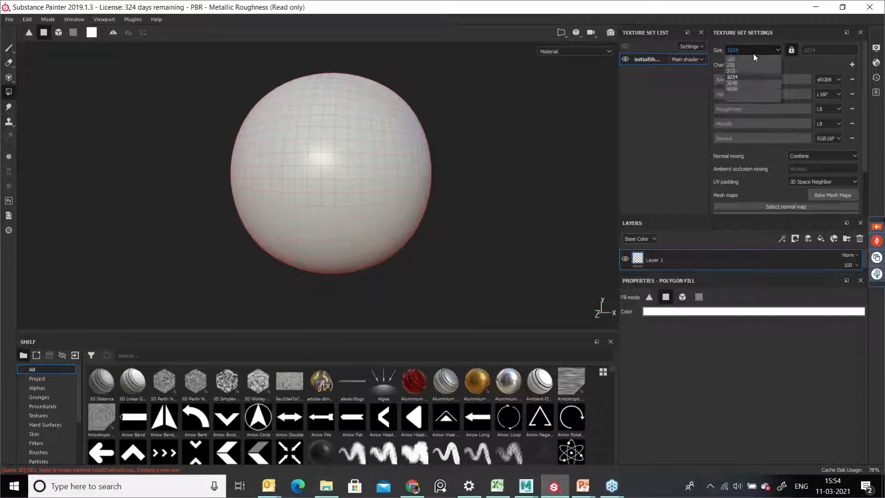
{"action": "left_click", "coordinate": [745, 84]}
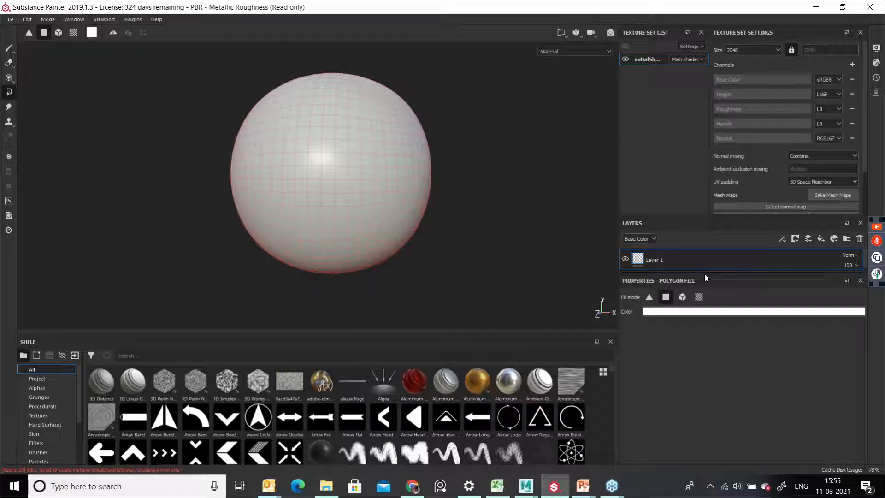
Step: Enlarge the Layers panel and review the channels listed in the layer channel selector
{"action": "left_click_drag", "start_coordinate": [704, 271], "coordinate": [697, 332]}
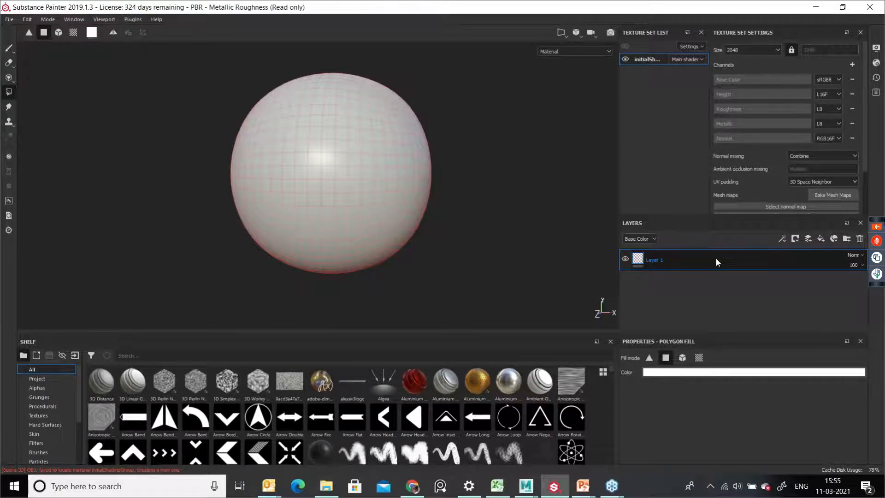
{"action": "left_click", "coordinate": [654, 239]}
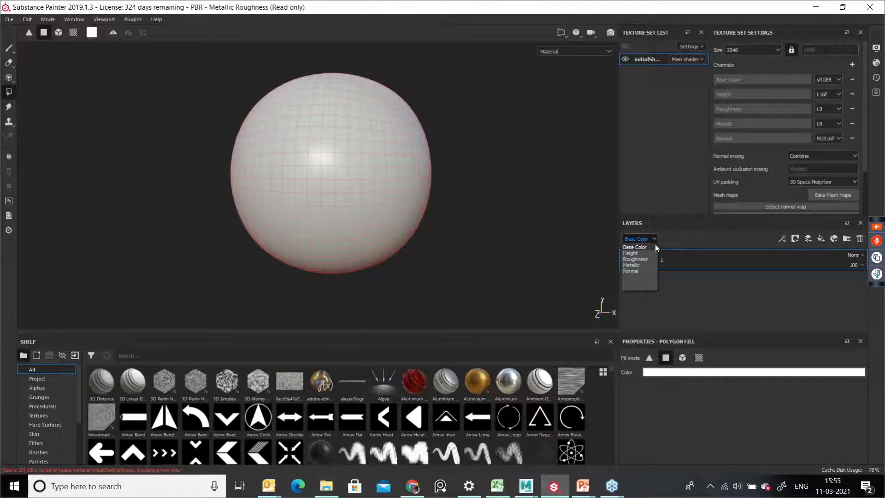
{"action": "left_click", "coordinate": [676, 243]}
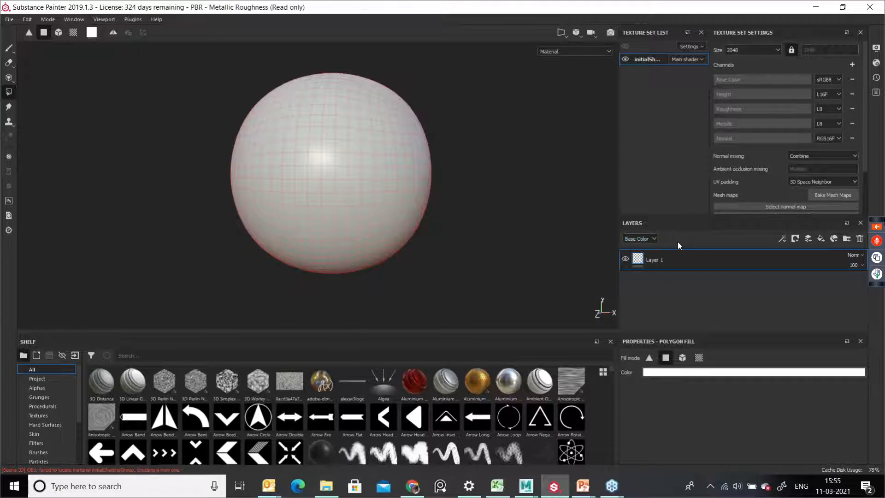
{"action": "left_click", "coordinate": [654, 240]}
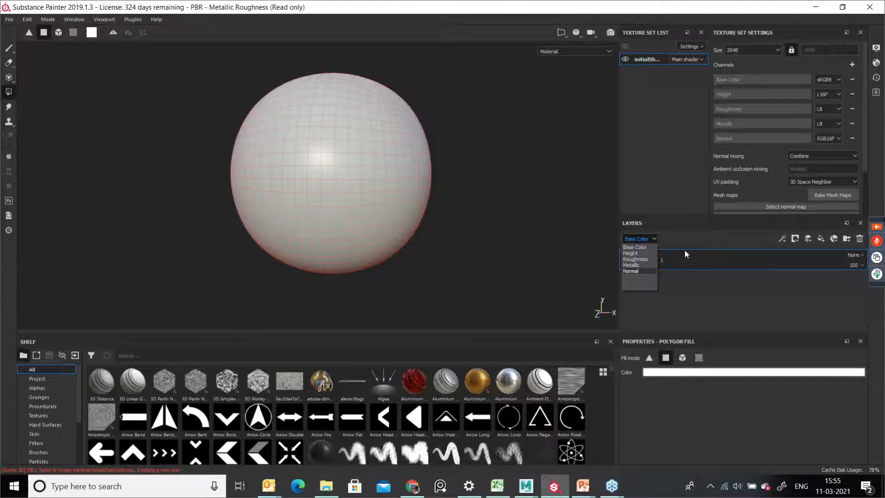
{"action": "left_click", "coordinate": [682, 236]}
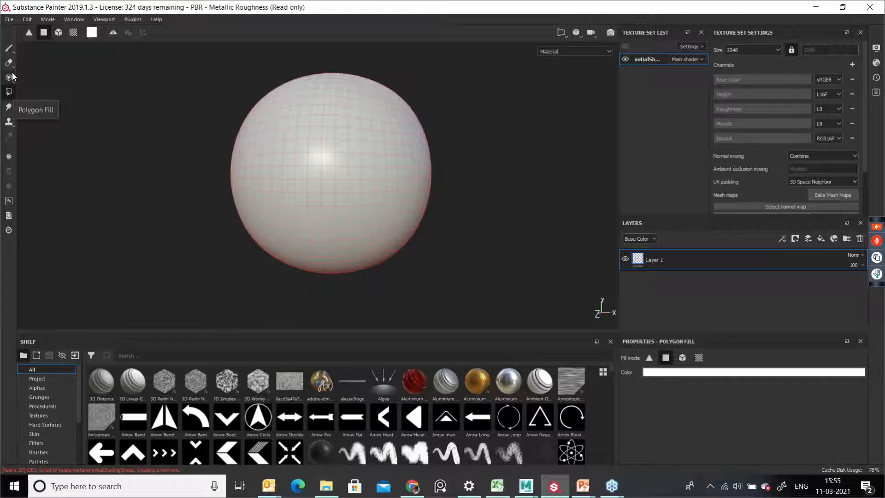
Step: Activate the Paint tool and review the blend mode options for Layer 1
{"action": "left_click", "coordinate": [9, 49]}
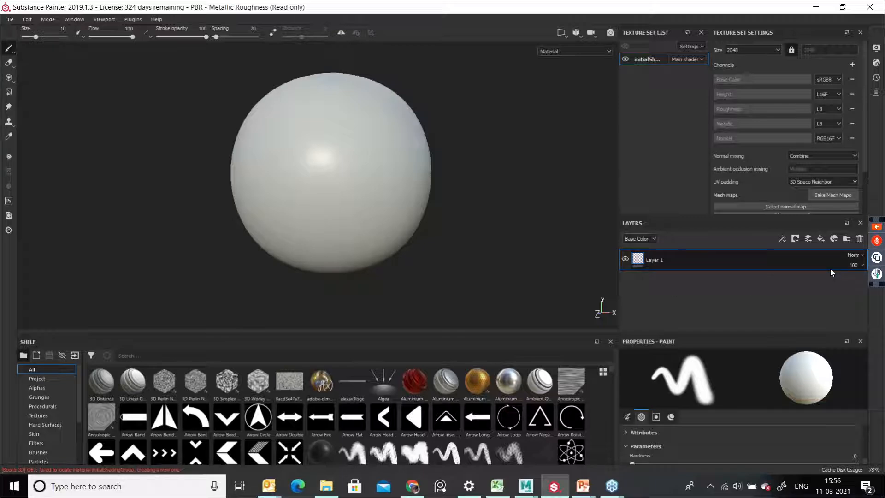
{"action": "left_click", "coordinate": [854, 258]}
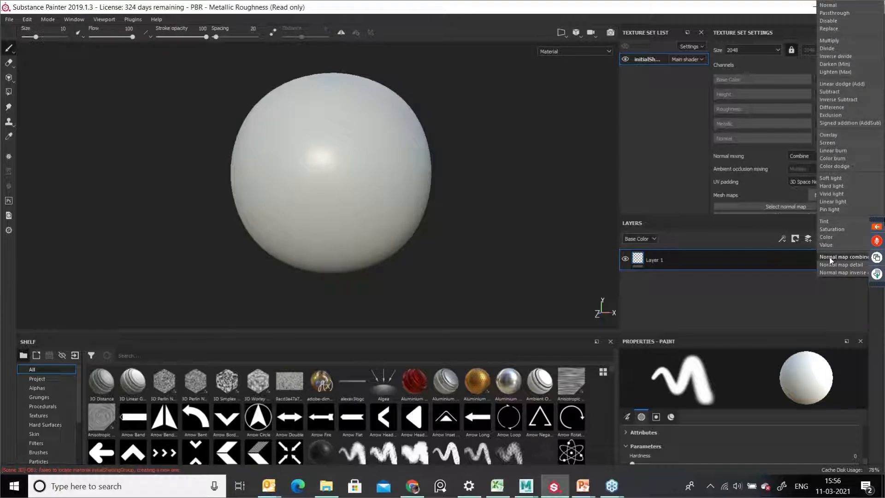
{"action": "left_click", "coordinate": [802, 256]}
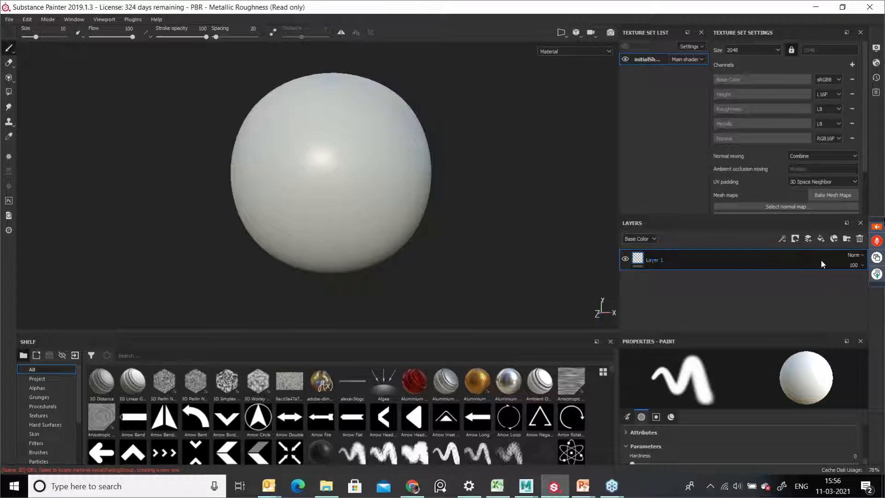
{"action": "left_click", "coordinate": [854, 267]}
{"action": "left_click", "coordinate": [876, 290]}
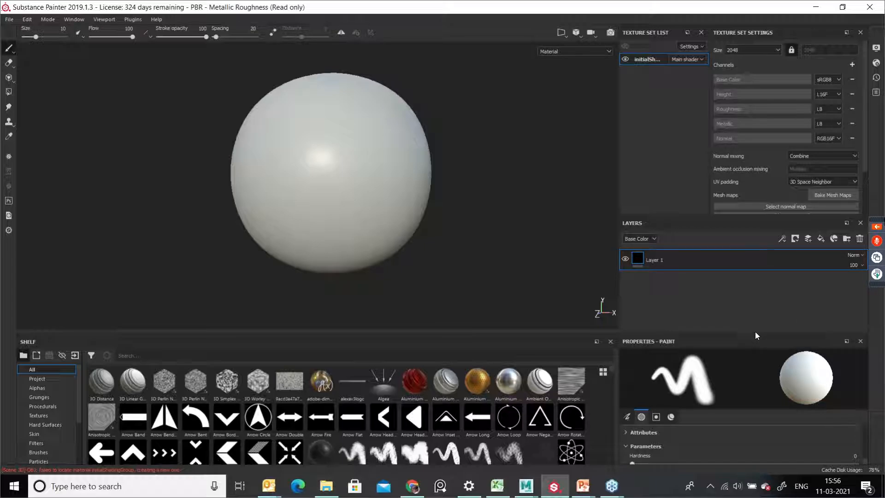
Step: Enlarge the Paint properties panel and set the brush spacing to 19
{"action": "left_click_drag", "start_coordinate": [755, 334], "coordinate": [750, 289]}
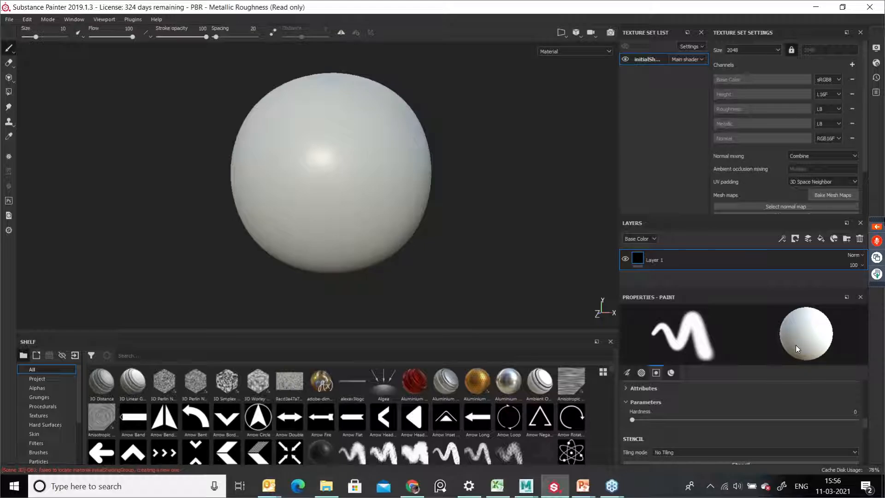
{"action": "scroll", "coordinate": [738, 401], "scroll_direction": "down", "scroll_amount": 1}
{"action": "scroll", "coordinate": [739, 401], "scroll_direction": "down", "scroll_amount": 2}
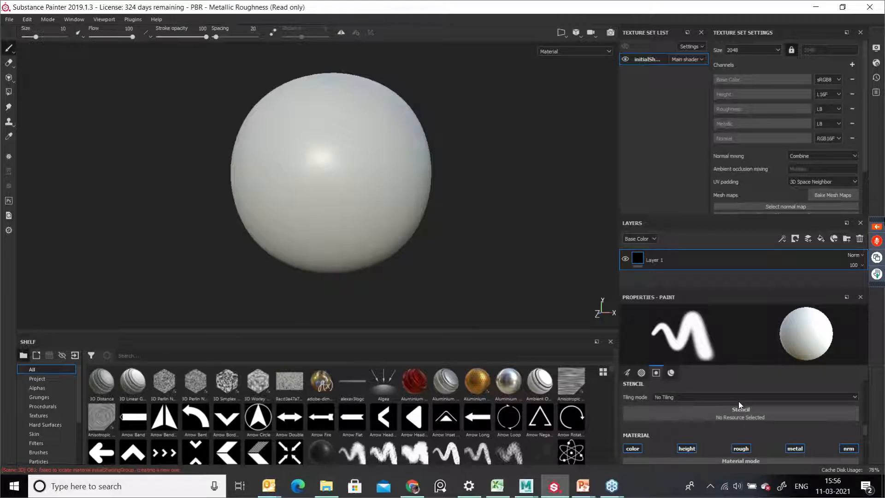
{"action": "scroll", "coordinate": [748, 421], "scroll_direction": "up", "scroll_amount": 4}
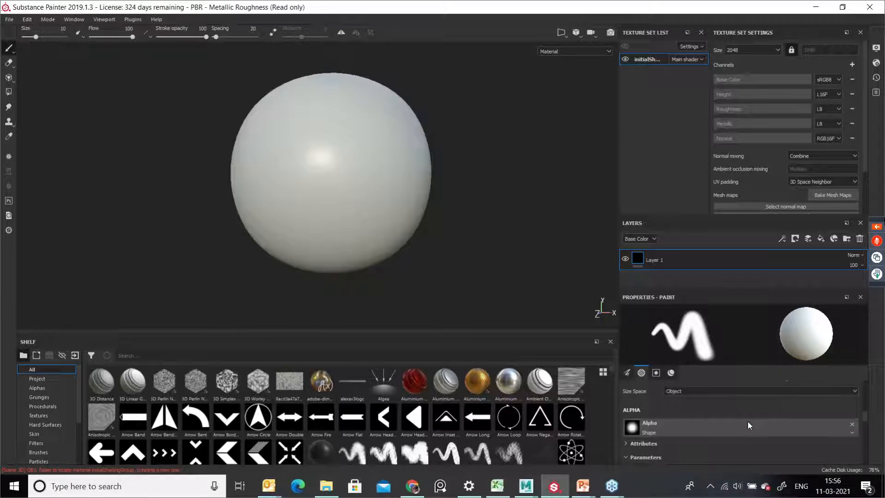
{"action": "scroll", "coordinate": [748, 421], "scroll_direction": "up", "scroll_amount": 5}
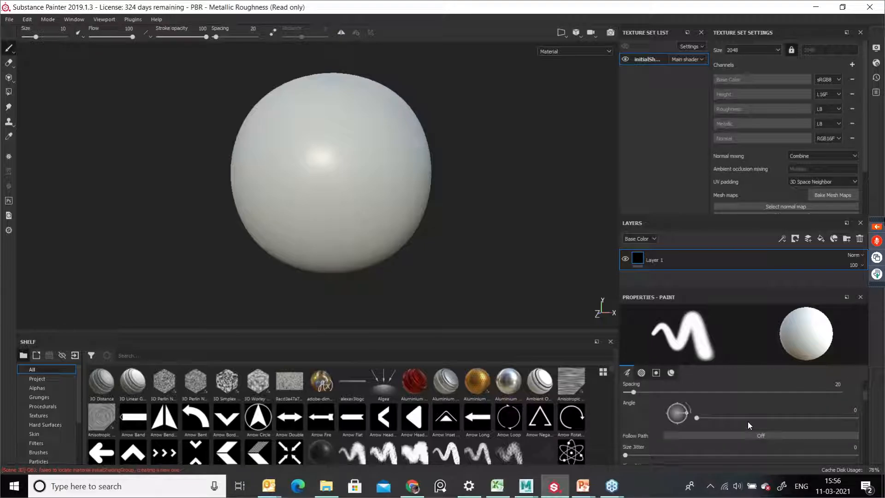
{"action": "scroll", "coordinate": [743, 424], "scroll_direction": "up", "scroll_amount": 3}
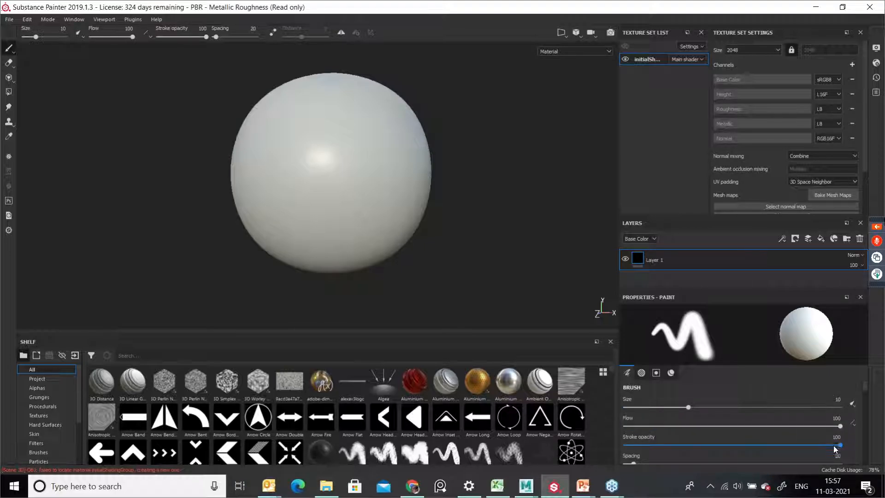
{"action": "scroll", "coordinate": [810, 448], "scroll_direction": "down", "scroll_amount": 1}
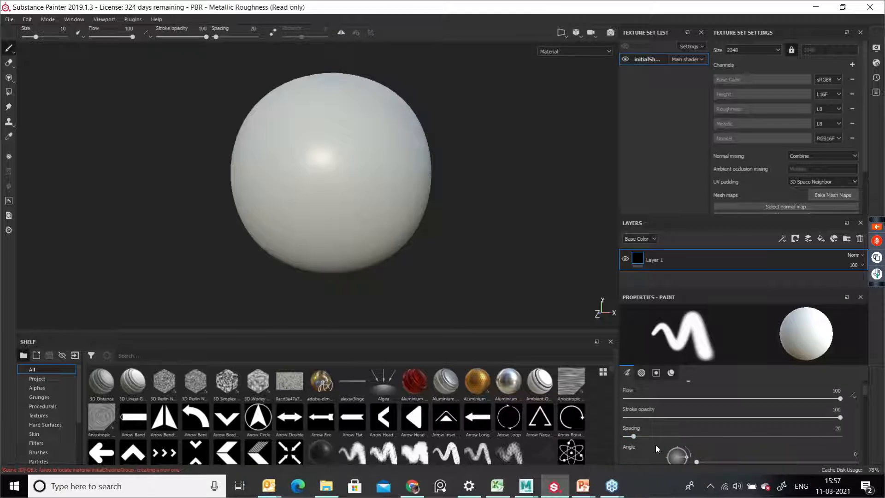
{"action": "mouse_move", "coordinate": [634, 440]}
{"action": "left_mouse_down"}
{"action": "mouse_move", "coordinate": [730, 442]}
{"action": "mouse_move", "coordinate": [629, 456]}
{"action": "mouse_move", "coordinate": [637, 450]}
{"action": "left_mouse_up"}
Step: Scroll through the Paint tool properties to examine the brush, alpha, stencil and material settings
{"action": "scroll", "coordinate": [679, 425], "scroll_direction": "down", "scroll_amount": 1}
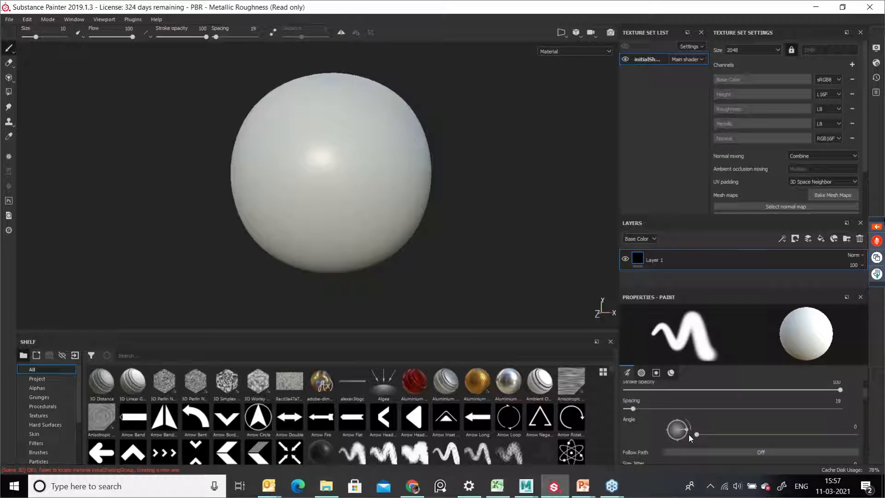
{"action": "scroll", "coordinate": [689, 434], "scroll_direction": "down", "scroll_amount": 1}
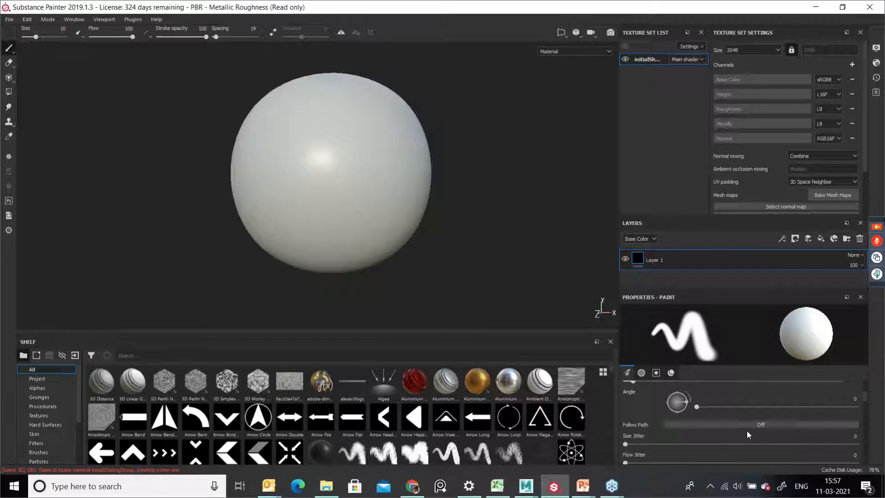
{"action": "scroll", "coordinate": [748, 427], "scroll_direction": "down", "scroll_amount": 1}
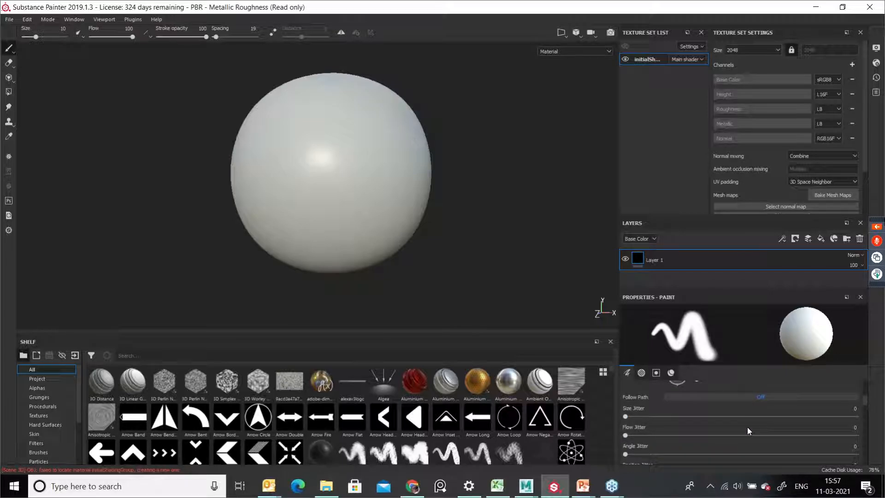
{"action": "scroll", "coordinate": [747, 427], "scroll_direction": "down", "scroll_amount": 2}
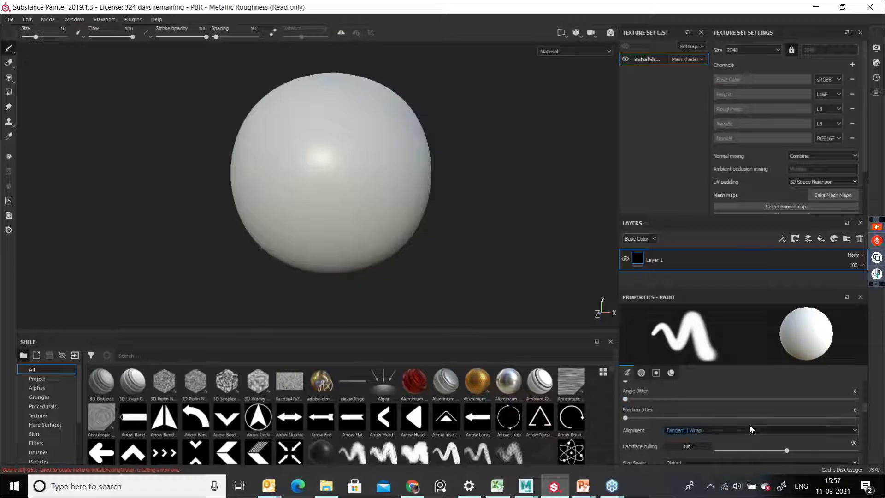
{"action": "scroll", "coordinate": [750, 424], "scroll_direction": "down", "scroll_amount": 1}
{"action": "scroll", "coordinate": [750, 421], "scroll_direction": "down", "scroll_amount": 1}
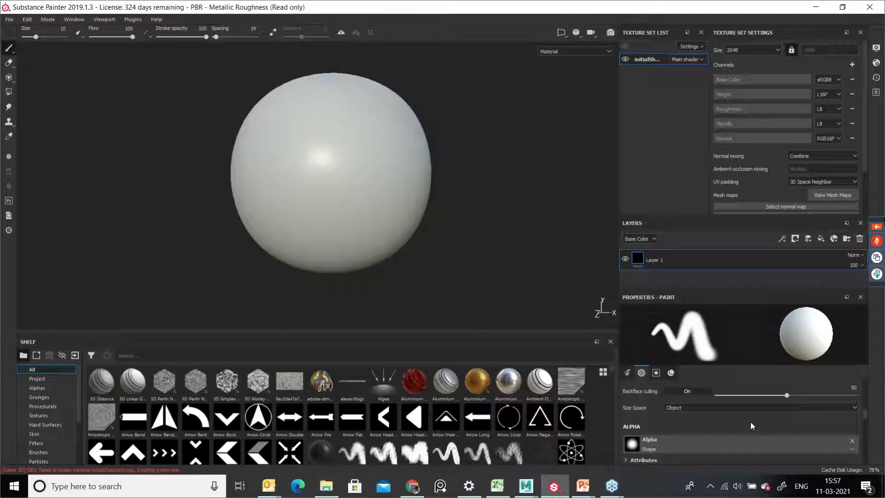
{"action": "scroll", "coordinate": [751, 422], "scroll_direction": "down", "scroll_amount": 1}
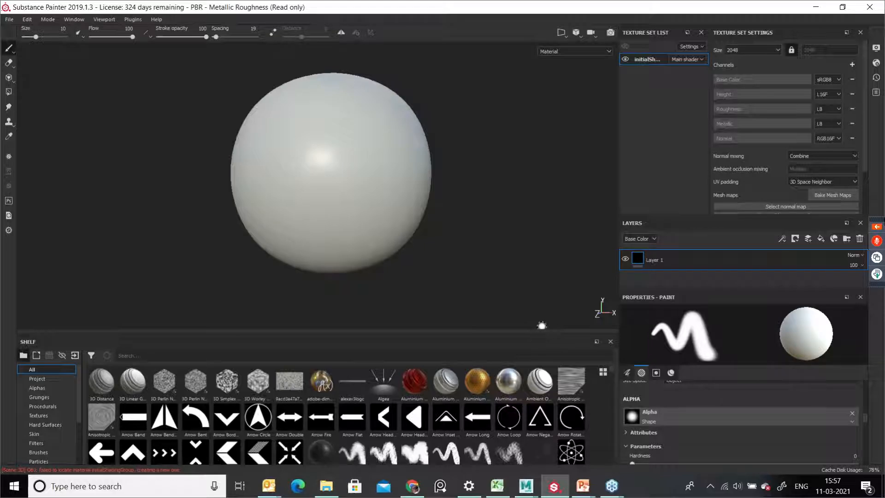
{"action": "scroll", "coordinate": [694, 424], "scroll_direction": "down", "scroll_amount": 1}
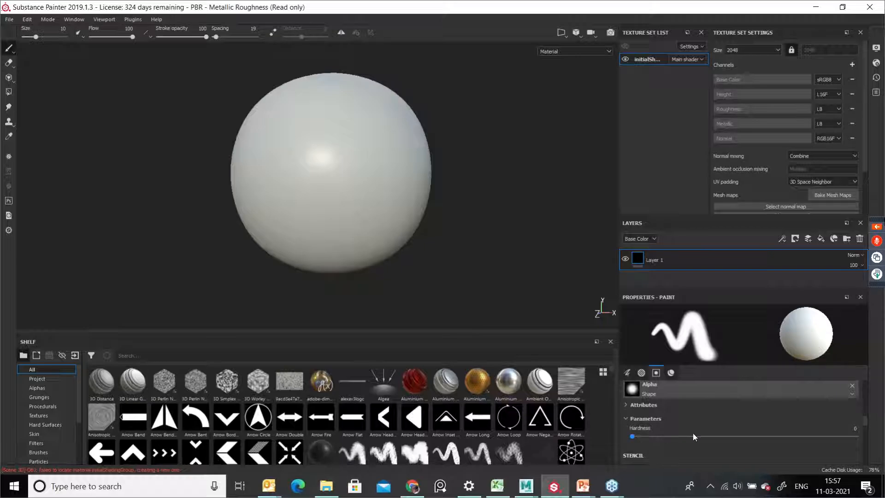
{"action": "scroll", "coordinate": [696, 433], "scroll_direction": "down", "scroll_amount": 1}
{"action": "scroll", "coordinate": [696, 431], "scroll_direction": "down", "scroll_amount": 1}
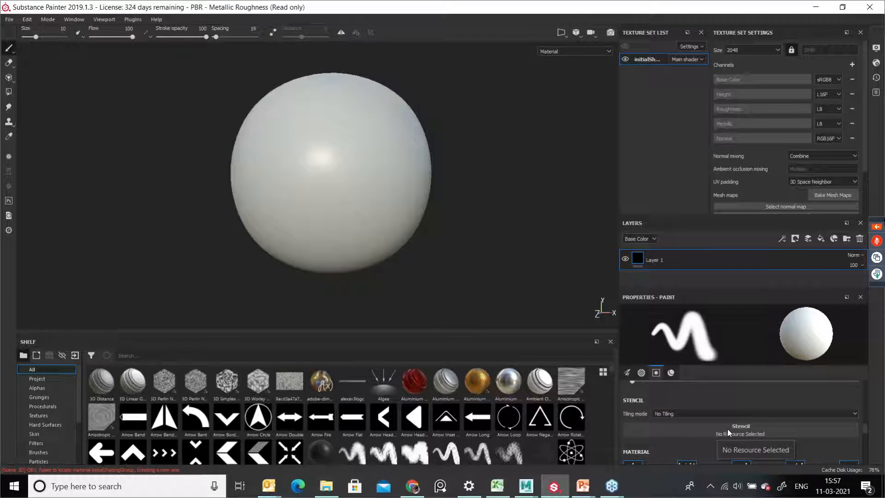
{"action": "scroll", "coordinate": [728, 429], "scroll_direction": "down", "scroll_amount": 1}
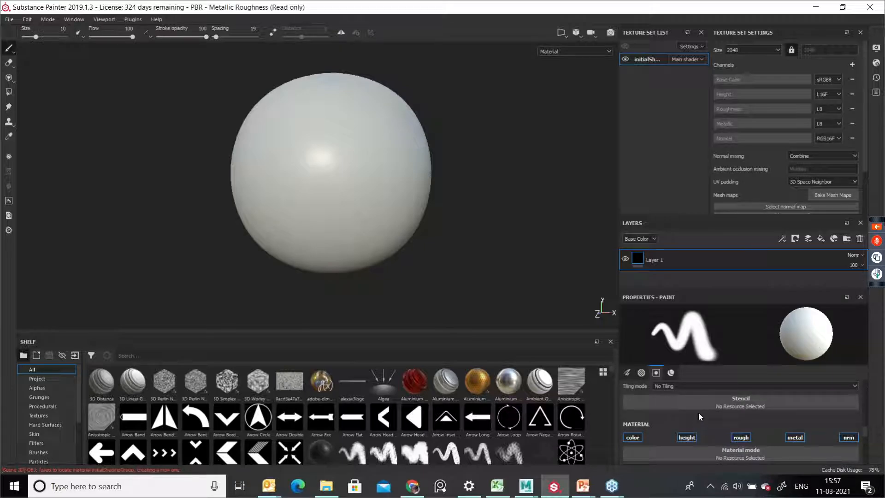
{"action": "scroll", "coordinate": [698, 413], "scroll_direction": "down", "scroll_amount": 1}
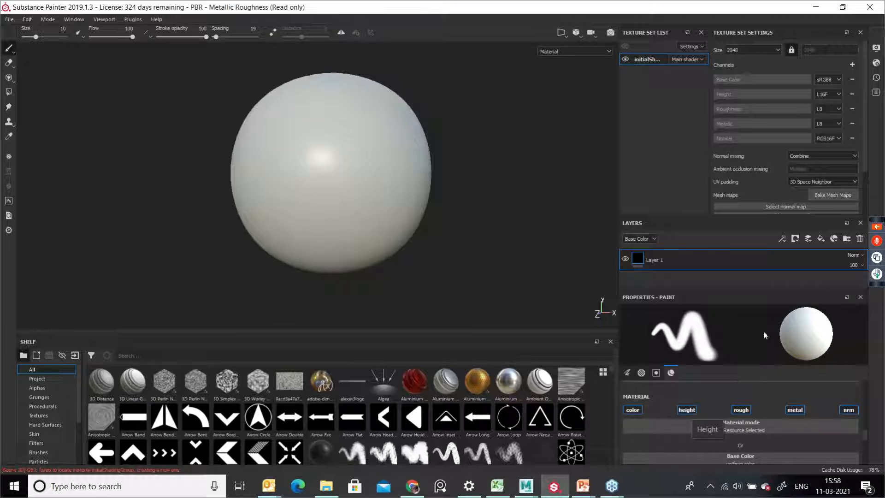
Step: Open the list of channels that can be added to the texture set, then dismiss it
{"action": "left_click", "coordinate": [853, 65]}
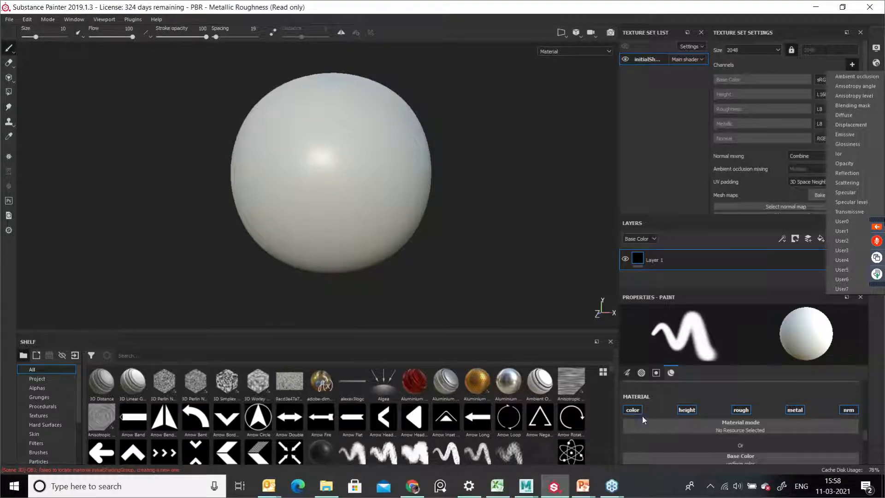
{"action": "left_click", "coordinate": [866, 440]}
Step: Set the paint base color to red and paint red strokes on the sphere in Layer 1
{"action": "scroll", "coordinate": [867, 440], "scroll_direction": "down", "scroll_amount": 1}
{"action": "scroll", "coordinate": [868, 445], "scroll_direction": "down", "scroll_amount": 1}
{"action": "scroll", "coordinate": [865, 444], "scroll_direction": "down", "scroll_amount": 1}
{"action": "scroll", "coordinate": [864, 442], "scroll_direction": "up", "scroll_amount": 2}
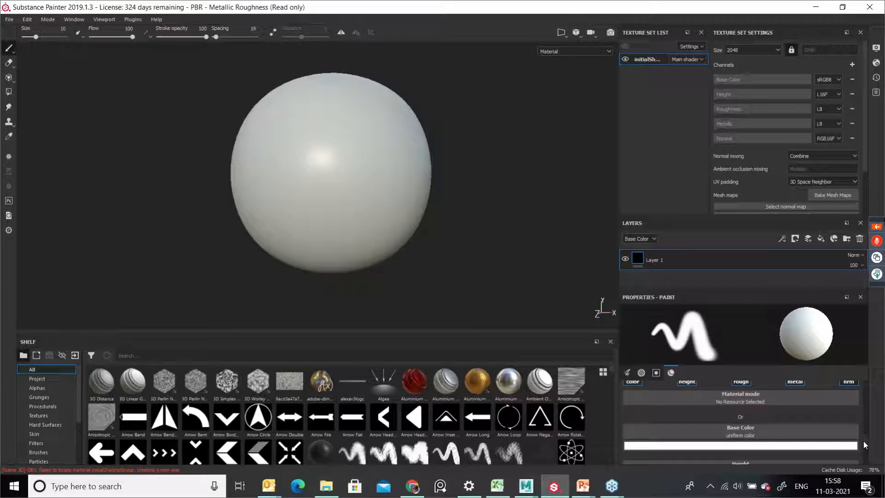
{"action": "left_click", "coordinate": [752, 451]}
{"action": "left_click_drag", "start_coordinate": [793, 361], "coordinate": [812, 359]}
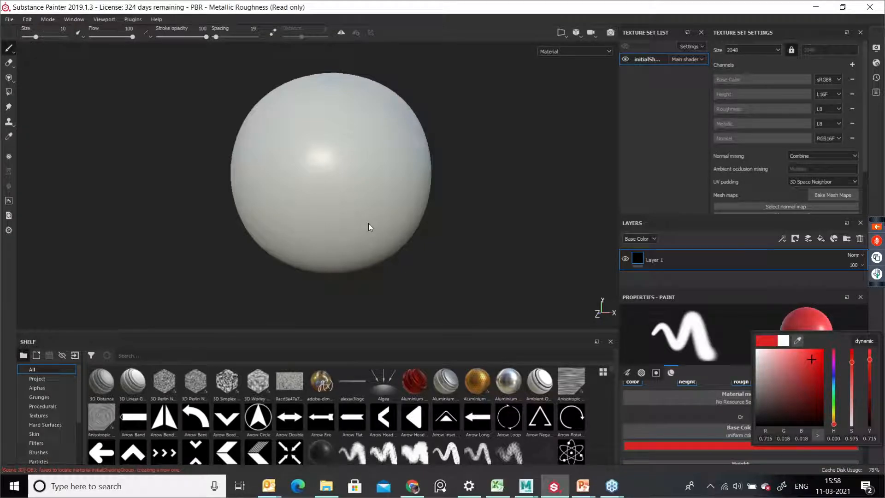
{"action": "left_click", "coordinate": [411, 187]}
{"action": "mouse_move", "coordinate": [342, 162]}
{"action": "left_mouse_down"}
{"action": "mouse_move", "coordinate": [333, 198]}
{"action": "mouse_move", "coordinate": [361, 140]}
{"action": "mouse_move", "coordinate": [316, 118]}
{"action": "mouse_move", "coordinate": [298, 199]}
{"action": "left_mouse_up"}
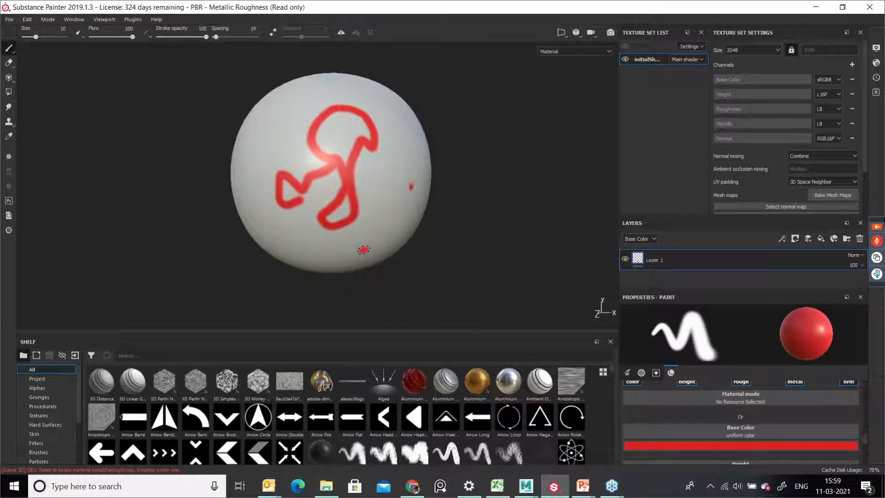
{"action": "mouse_move", "coordinate": [436, 199]}
{"action": "left_mouse_down", "text": "alt"}
{"action": "mouse_move", "coordinate": [429, 235]}
{"action": "mouse_move", "coordinate": [377, 241]}
{"action": "mouse_move", "coordinate": [387, 237]}
{"action": "left_mouse_up", "text": "alt"}
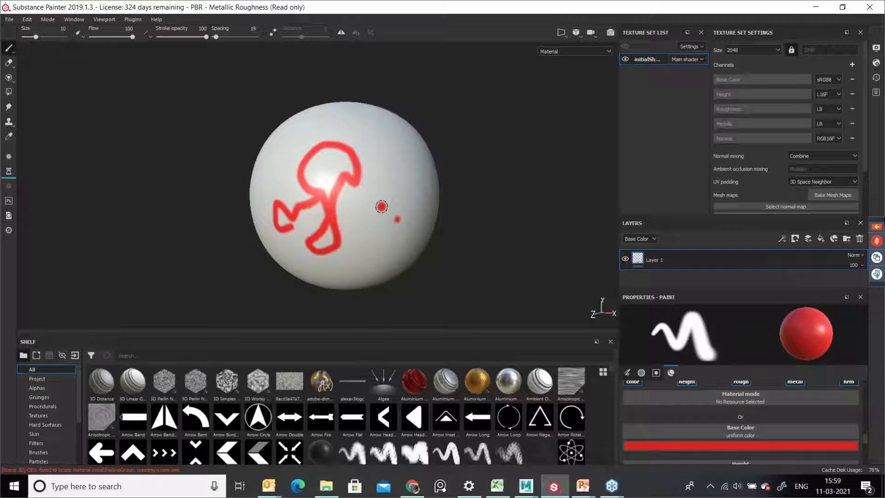
Step: Save the project and paint more red strokes around the sphere
{"action": "key", "text": "ctrl+s"}
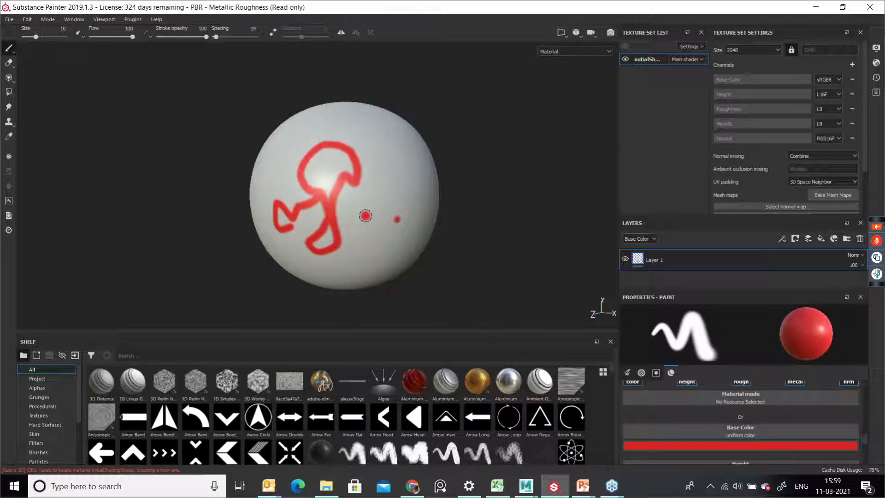
{"action": "mouse_move", "coordinate": [380, 178]}
{"action": "left_mouse_down"}
{"action": "mouse_move", "coordinate": [408, 192]}
{"action": "mouse_move", "coordinate": [376, 147]}
{"action": "left_mouse_up"}
{"action": "mouse_move", "coordinate": [501, 202]}
{"action": "left_mouse_down", "text": "alt"}
{"action": "mouse_move", "coordinate": [381, 201]}
{"action": "mouse_move", "coordinate": [537, 226]}
{"action": "left_mouse_up", "text": "alt"}
{"action": "mouse_move", "coordinate": [259, 138]}
{"action": "left_mouse_down"}
{"action": "mouse_move", "coordinate": [290, 173]}
{"action": "mouse_move", "coordinate": [279, 203]}
{"action": "mouse_move", "coordinate": [266, 190]}
{"action": "left_mouse_up"}
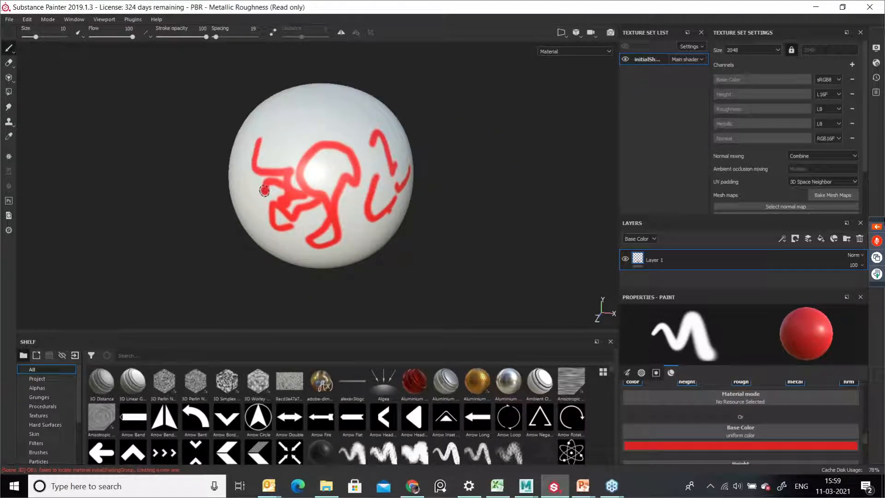
{"action": "mouse_move", "coordinate": [283, 159]}
{"action": "left_mouse_down"}
{"action": "mouse_move", "coordinate": [297, 127]}
{"action": "mouse_move", "coordinate": [321, 129]}
{"action": "mouse_move", "coordinate": [338, 148]}
{"action": "left_mouse_up"}
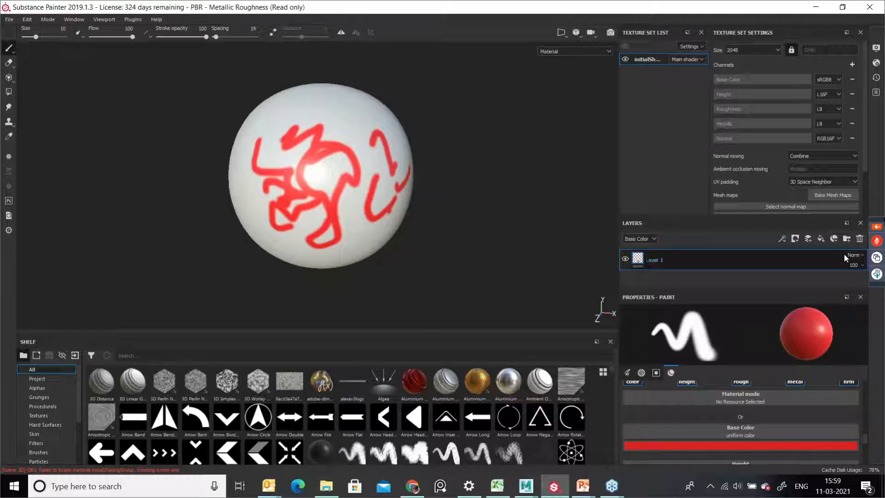
Step: Add a new layer, switch the base color to blue and paint a blue stroke on the sphere
{"action": "left_click", "coordinate": [809, 239]}
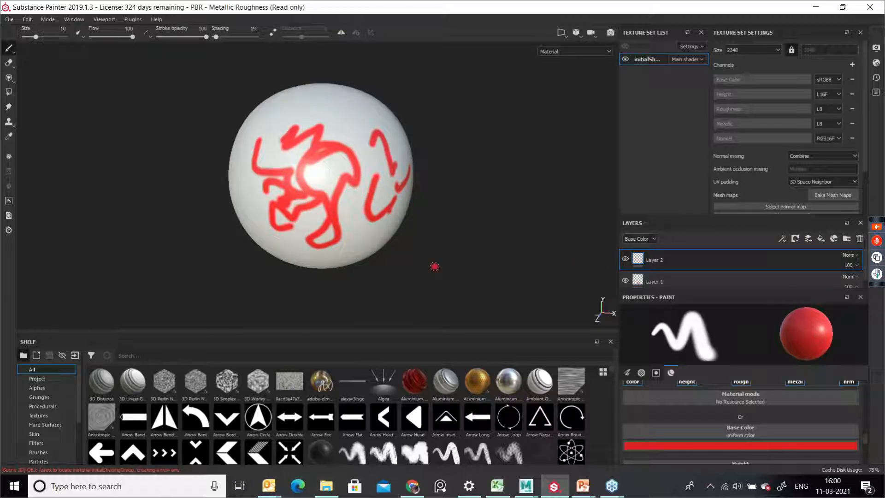
{"action": "left_click", "coordinate": [746, 443]}
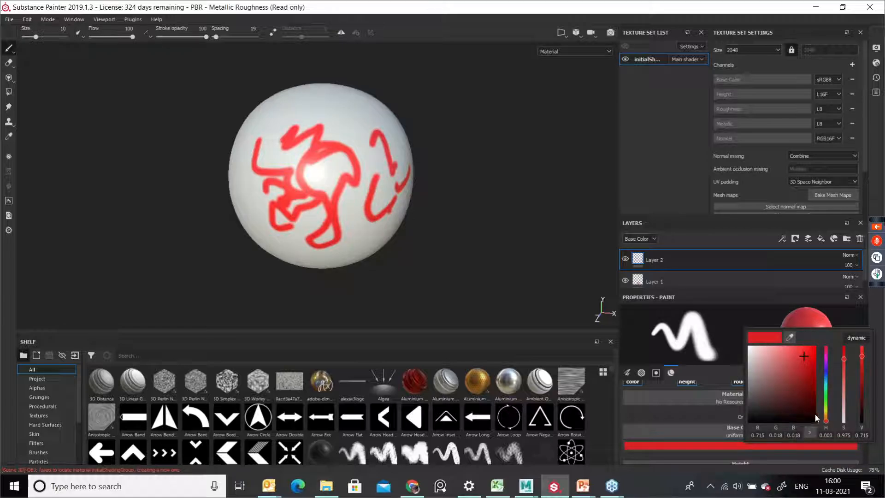
{"action": "left_click_drag", "start_coordinate": [826, 384], "coordinate": [826, 374]}
{"action": "left_click", "coordinate": [805, 362]}
{"action": "left_click", "coordinate": [374, 171]}
{"action": "mouse_move", "coordinate": [362, 161]}
{"action": "left_mouse_down"}
{"action": "mouse_move", "coordinate": [322, 186]}
{"action": "mouse_move", "coordinate": [371, 176]}
{"action": "mouse_move", "coordinate": [311, 175]}
{"action": "mouse_move", "coordinate": [298, 233]}
{"action": "left_mouse_up"}
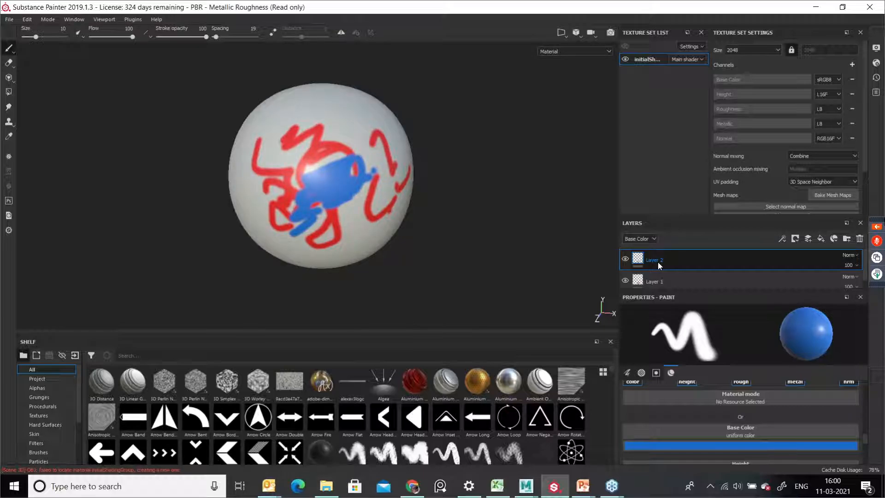
Step: Add a third layer, switch the base color to green and paint green strokes over the sphere
{"action": "left_click", "coordinate": [808, 239]}
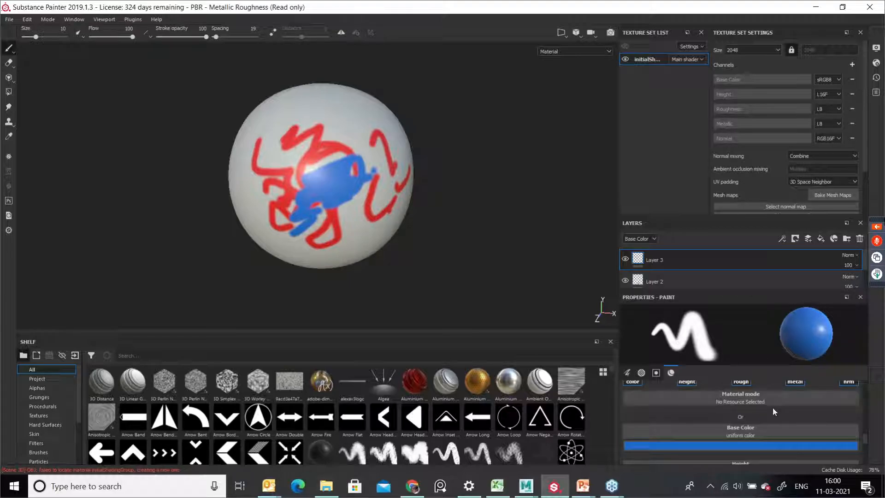
{"action": "left_click", "coordinate": [731, 444]}
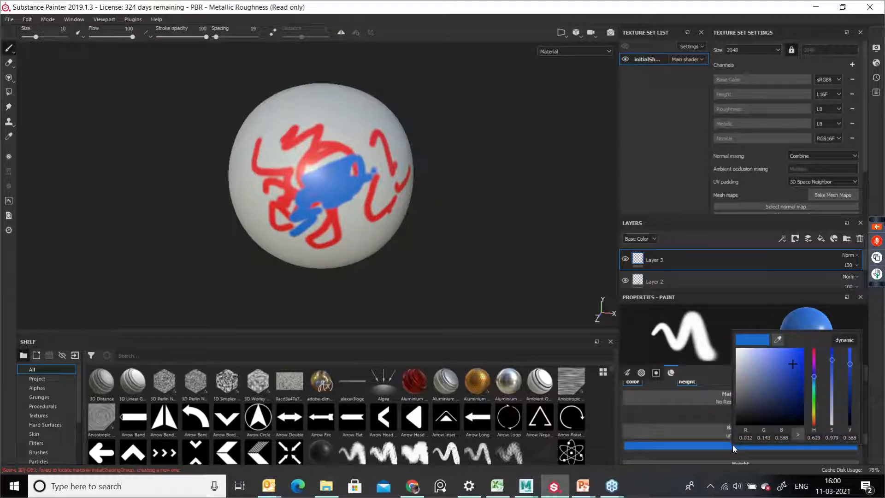
{"action": "left_click", "coordinate": [814, 399]}
{"action": "left_click", "coordinate": [798, 367]}
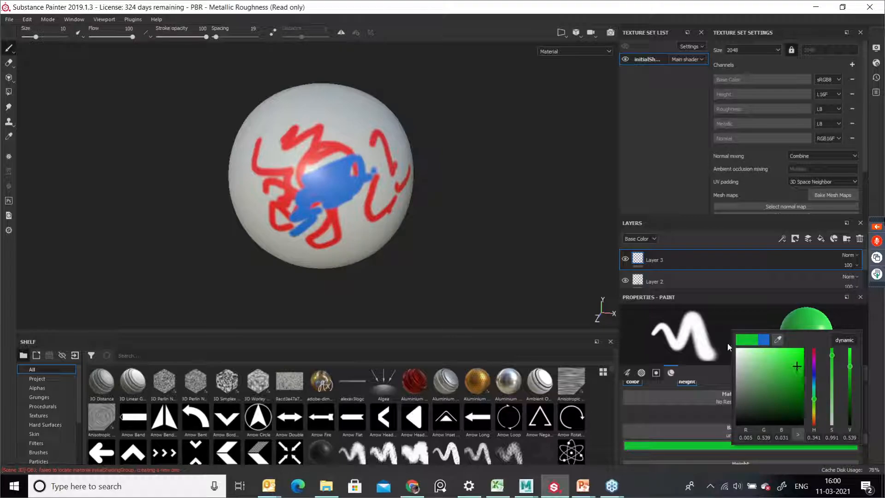
{"action": "left_click", "coordinate": [391, 186]}
{"action": "mouse_move", "coordinate": [364, 196]}
{"action": "left_mouse_down"}
{"action": "mouse_move", "coordinate": [339, 183]}
{"action": "mouse_move", "coordinate": [344, 153]}
{"action": "mouse_move", "coordinate": [318, 185]}
{"action": "mouse_move", "coordinate": [305, 161]}
{"action": "mouse_move", "coordinate": [334, 178]}
{"action": "left_mouse_up"}
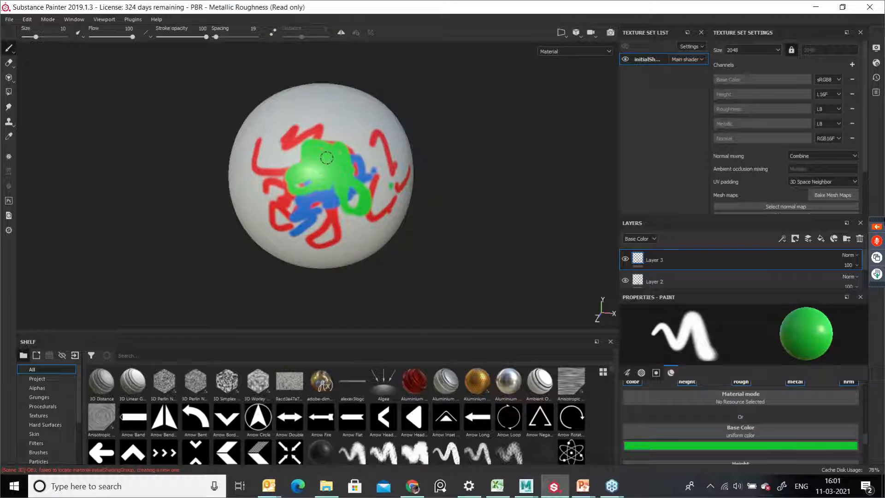
{"action": "mouse_move", "coordinate": [325, 155]}
{"action": "left_mouse_down"}
{"action": "mouse_move", "coordinate": [375, 121]}
{"action": "mouse_move", "coordinate": [331, 118]}
{"action": "mouse_move", "coordinate": [313, 134]}
{"action": "left_mouse_up"}
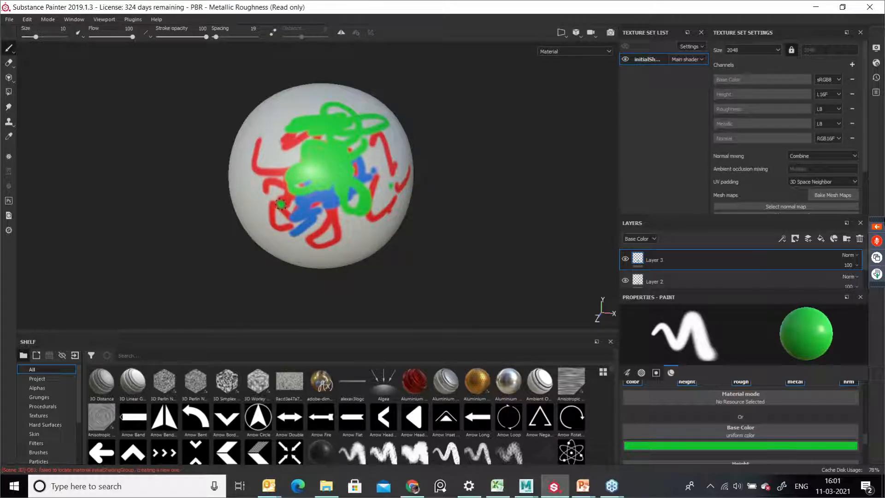
Step: Increase the brush size to about 54 and paint a broad green patch across the sphere
{"action": "key", "text": "bracketright"}
{"action": "key", "text": "bracketright"}
{"action": "key", "text": "bracketright"}
{"action": "key", "text": "bracketright"}
{"action": "key", "text": "bracketright"}
{"action": "key", "text": "bracketright"}
{"action": "key", "text": "bracketright"}
{"action": "key", "text": "bracketright"}
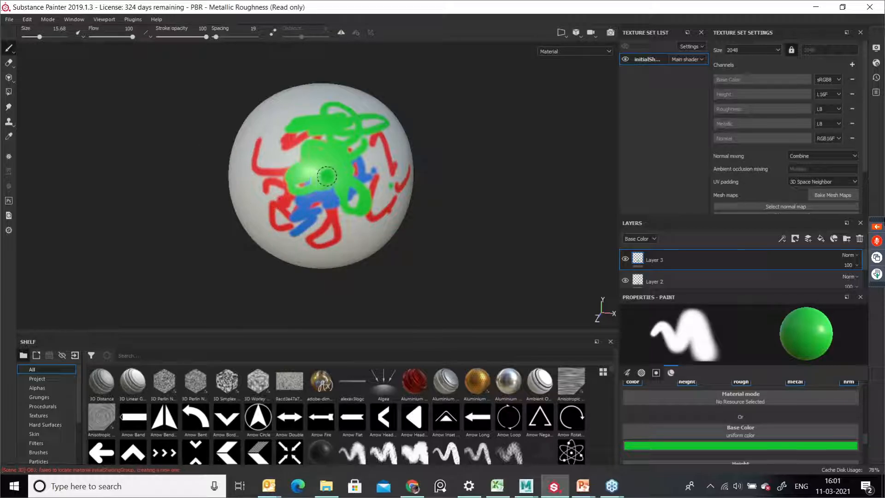
{"action": "key", "text": "bracketright"}
{"action": "key", "text": "bracketright"}
{"action": "key", "text": "bracketright"}
{"action": "key", "text": "bracketright"}
{"action": "key", "text": "bracketright"}
{"action": "key", "text": "bracketright"}
{"action": "key", "text": "bracketright"}
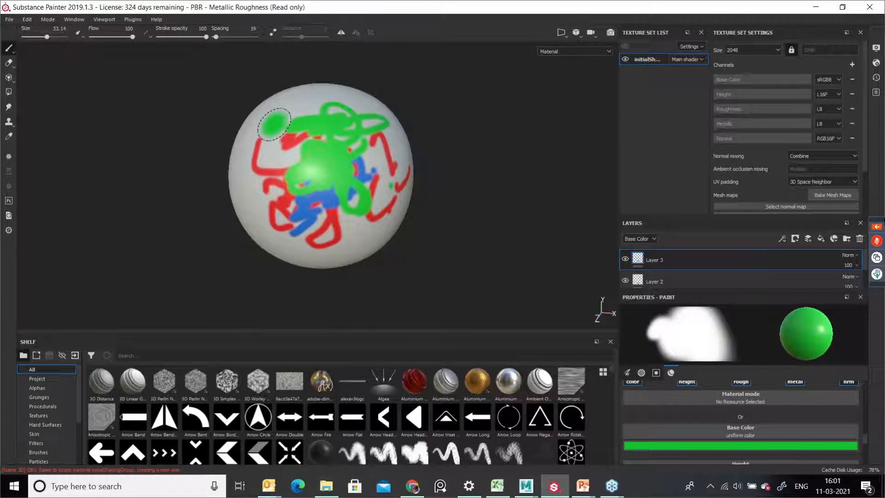
{"action": "key", "text": "bracketright"}
{"action": "key", "text": "bracketright"}
{"action": "key", "text": "bracketright"}
{"action": "mouse_move", "coordinate": [285, 143]}
{"action": "left_mouse_down"}
{"action": "mouse_move", "coordinate": [297, 188]}
{"action": "mouse_move", "coordinate": [312, 208]}
{"action": "mouse_move", "coordinate": [322, 203]}
{"action": "left_mouse_up"}
Step: Decrease the brush size by three steps
{"action": "key", "text": "bracketleft"}
{"action": "key", "text": "bracketleft"}
{"action": "key", "text": "bracketleft"}
{"action": "key", "text": "bracketleft"}
{"action": "key", "text": "bracketleft"}
{"action": "key", "text": "bracketleft"}
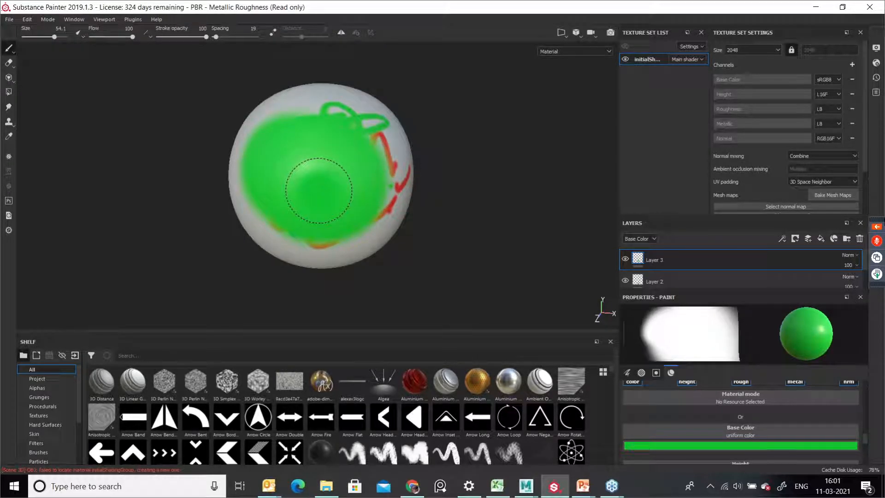
Step: Reduce the brush size to about 21
{"action": "key", "text": "bracketleft"}
{"action": "key", "text": "bracketleft"}
{"action": "key", "text": "bracketleft"}
{"action": "key", "text": "bracketleft"}
{"action": "key", "text": "bracketleft"}
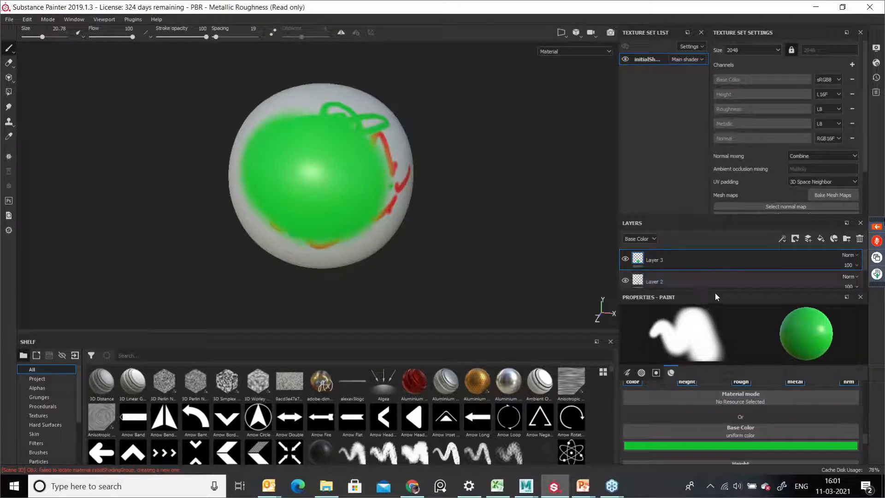
{"action": "left_click", "coordinate": [703, 264]}
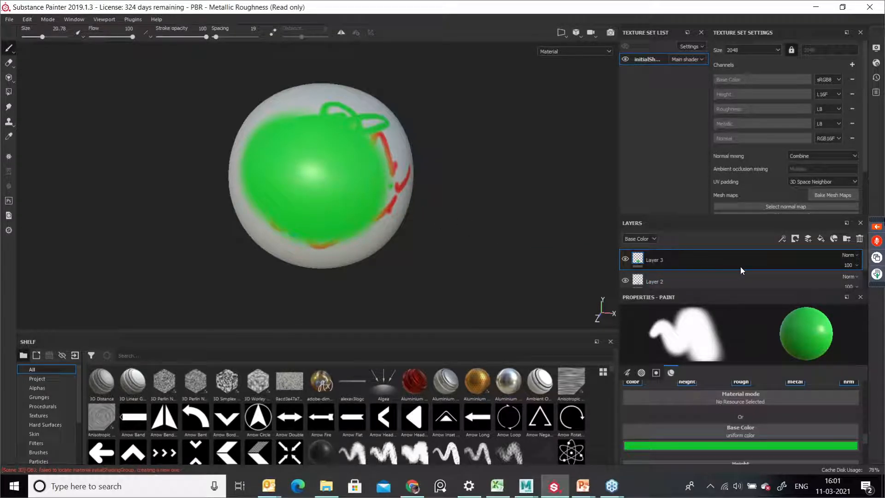
Step: Add a fill layer and set its base color to red
{"action": "left_click", "coordinate": [821, 240]}
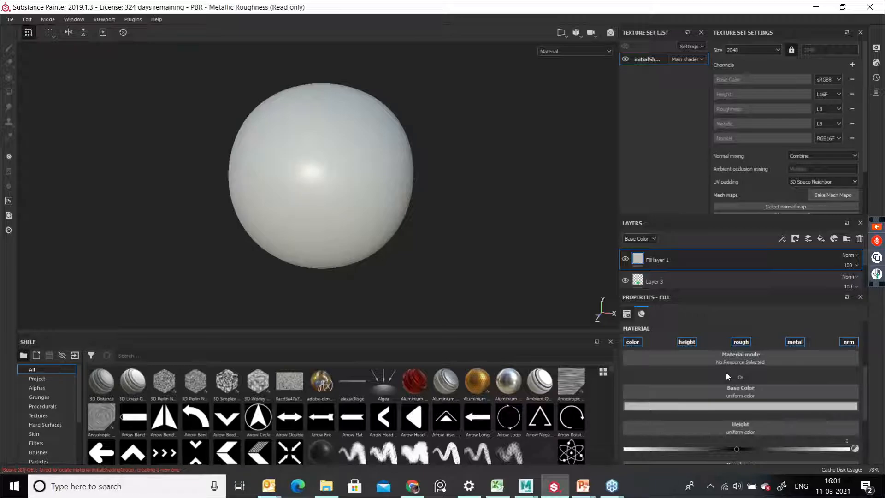
{"action": "left_click", "coordinate": [735, 405]}
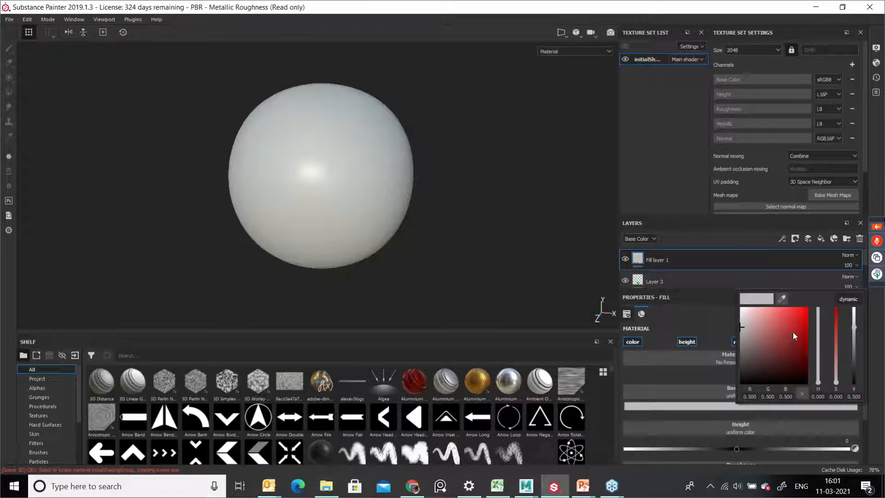
{"action": "left_click_drag", "start_coordinate": [795, 344], "coordinate": [797, 330]}
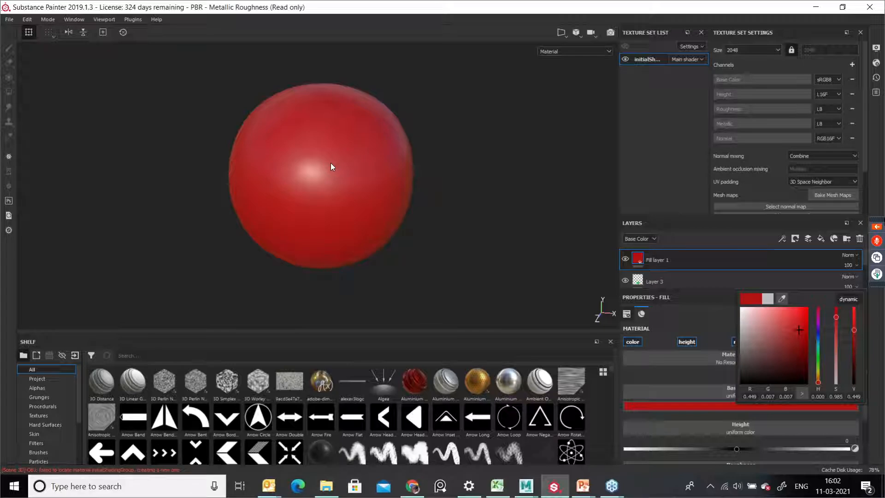
Step: Add a second fill layer above it and set its base color to bright green
{"action": "left_click", "coordinate": [821, 240]}
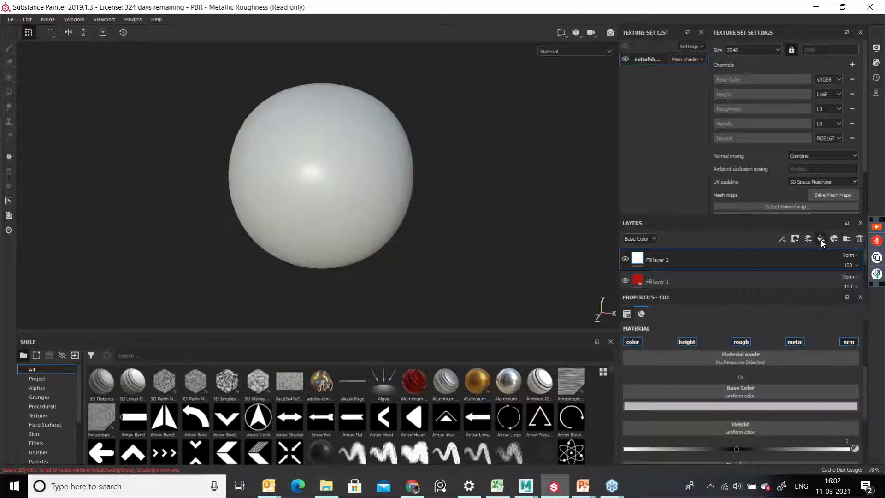
{"action": "left_click", "coordinate": [763, 404]}
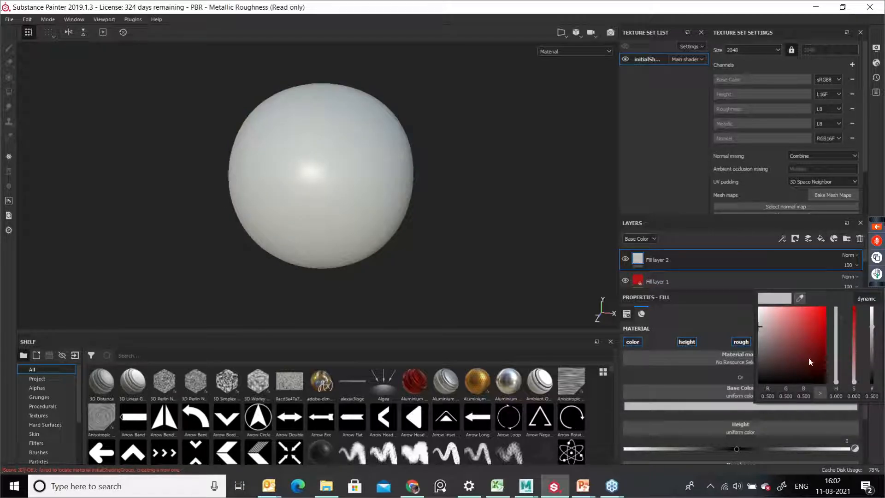
{"action": "left_click", "coordinate": [810, 357]}
{"action": "left_click", "coordinate": [836, 358]}
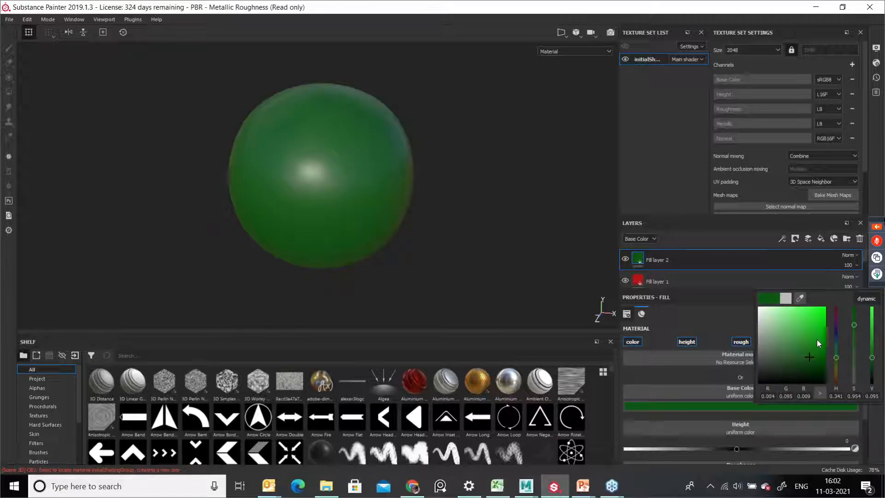
{"action": "left_click", "coordinate": [820, 314]}
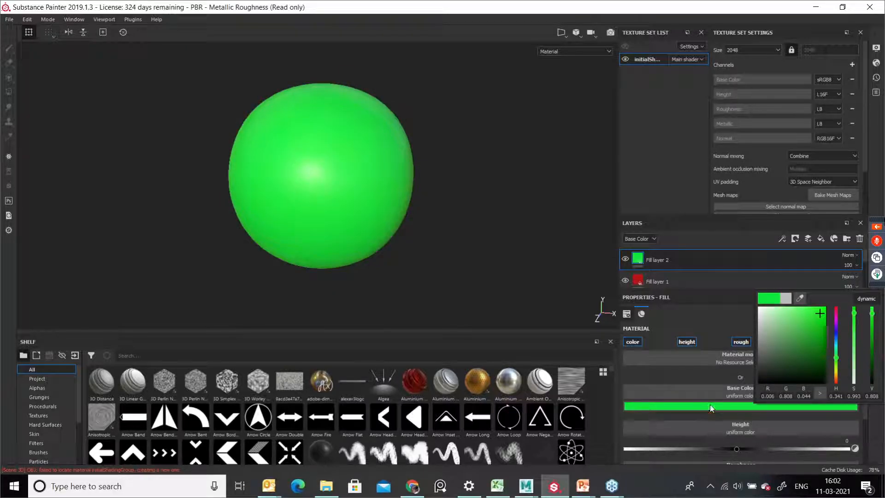
{"action": "left_click", "coordinate": [711, 255]}
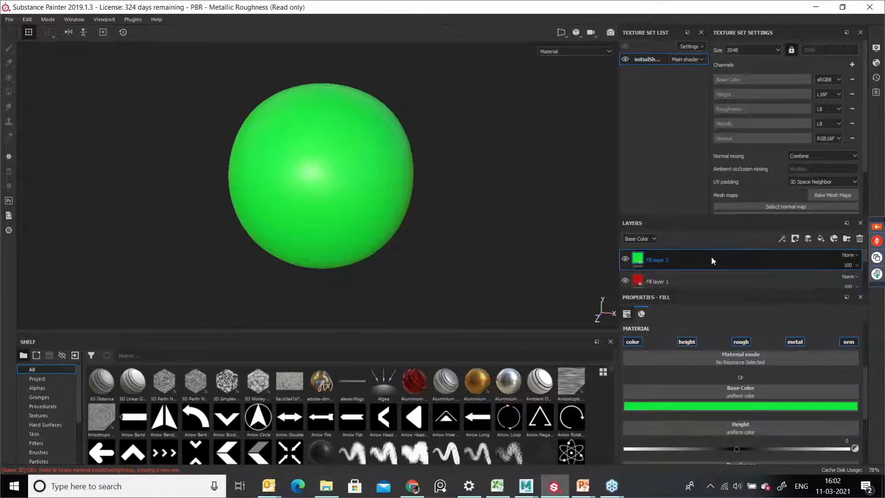
Step: Hide and reshow the green fill layer, then add a black mask to it
{"action": "left_click", "coordinate": [624, 260]}
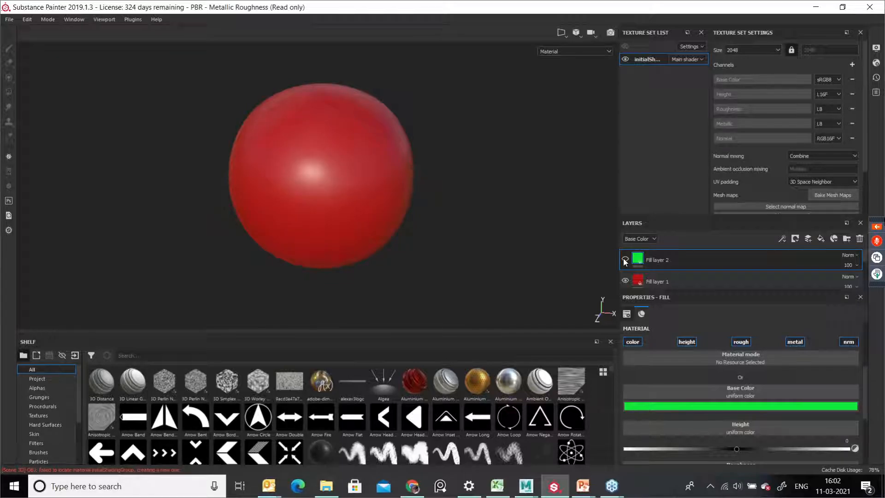
{"action": "left_click", "coordinate": [624, 259]}
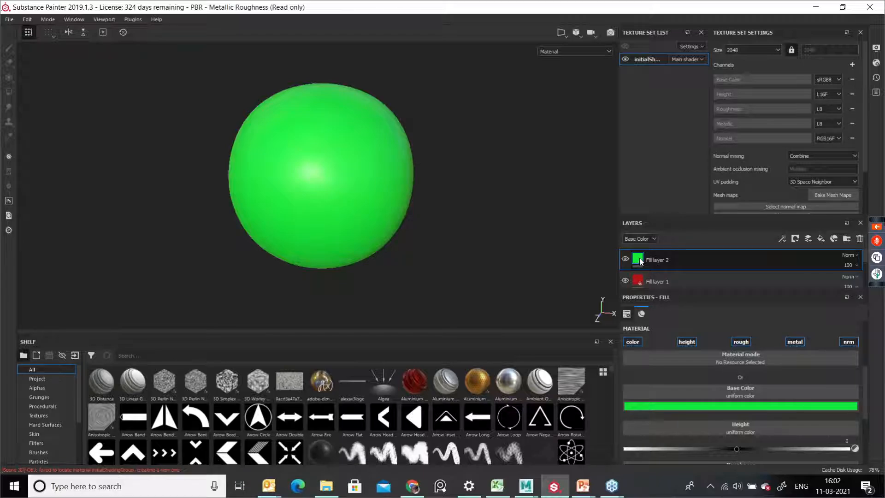
{"action": "mouse_move", "coordinate": [640, 258]}
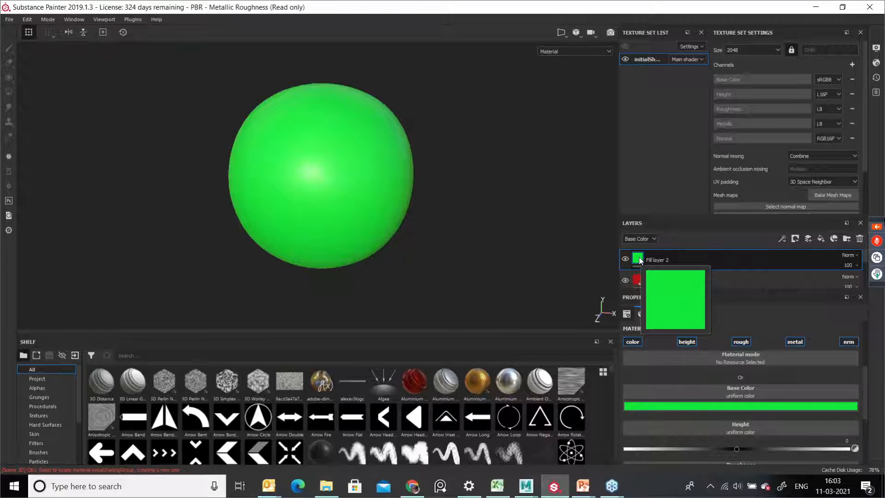
{"action": "right_click", "coordinate": [640, 258]}
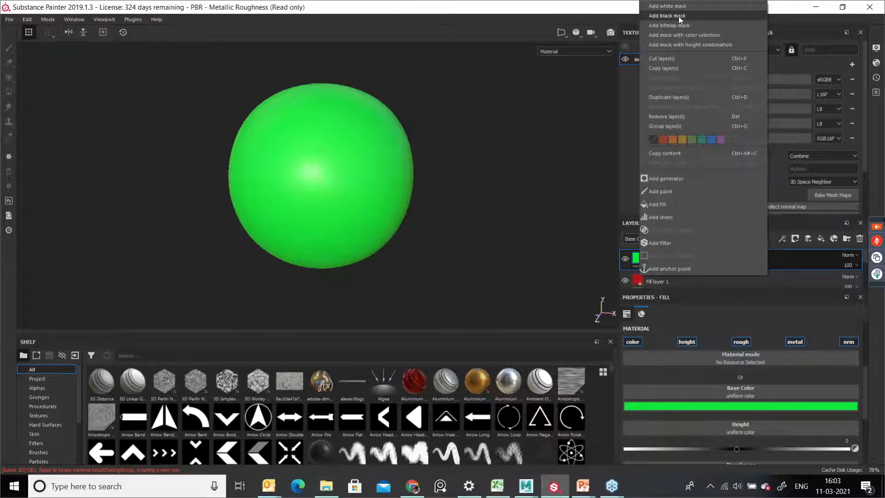
{"action": "left_click", "coordinate": [676, 16]}
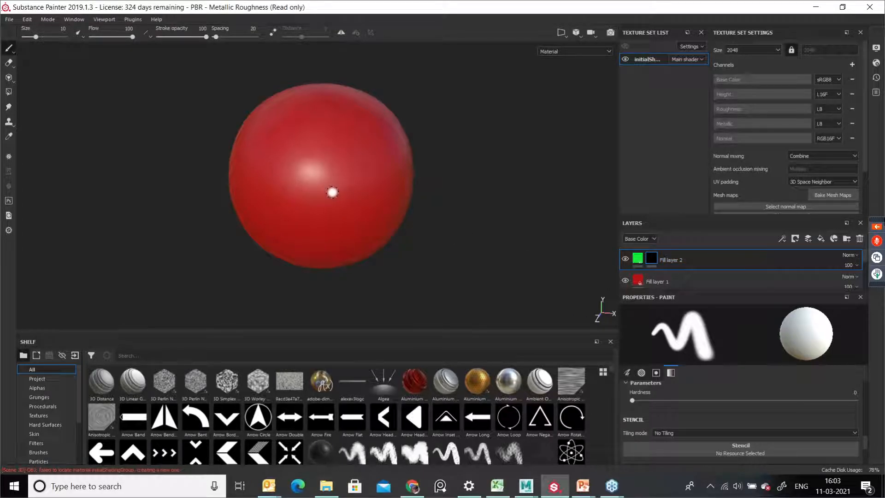
Step: Paint two green patches onto the sphere through the green fill layer's black mask
{"action": "mouse_move", "coordinate": [342, 136]}
{"action": "left_mouse_down"}
{"action": "mouse_move", "coordinate": [330, 184]}
{"action": "mouse_move", "coordinate": [315, 178]}
{"action": "mouse_move", "coordinate": [326, 139]}
{"action": "mouse_move", "coordinate": [339, 136]}
{"action": "mouse_move", "coordinate": [302, 195]}
{"action": "mouse_move", "coordinate": [322, 182]}
{"action": "mouse_move", "coordinate": [325, 130]}
{"action": "mouse_move", "coordinate": [336, 152]}
{"action": "left_mouse_up"}
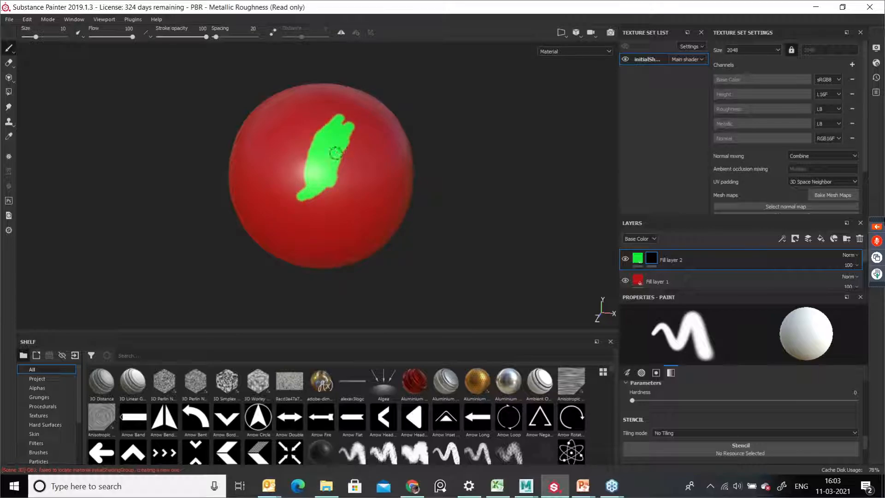
{"action": "mouse_move", "coordinate": [371, 178]}
{"action": "left_mouse_down", "text": "alt"}
{"action": "mouse_move", "coordinate": [362, 176]}
{"action": "mouse_move", "coordinate": [344, 211]}
{"action": "left_mouse_up", "text": "alt"}
{"action": "left_click", "coordinate": [369, 175]}
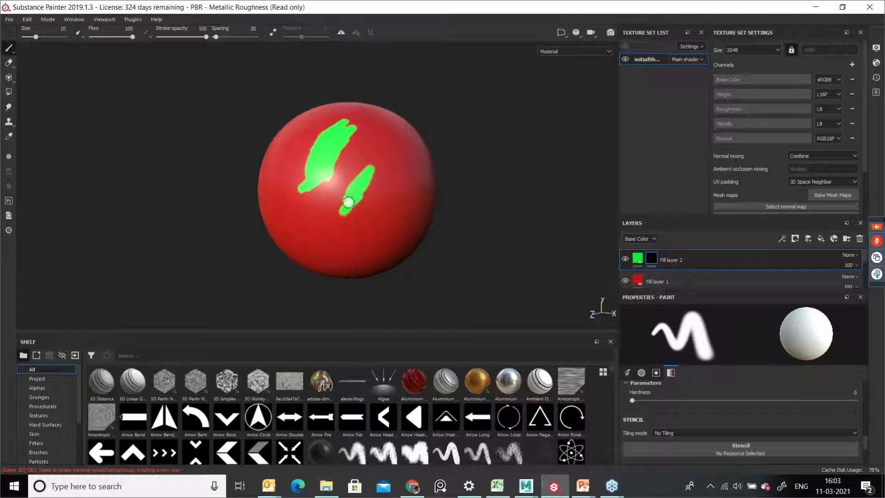
Step: Select the green fill's content and toggle its height, roughness and metal channels off and back on
{"action": "left_click", "coordinate": [638, 258]}
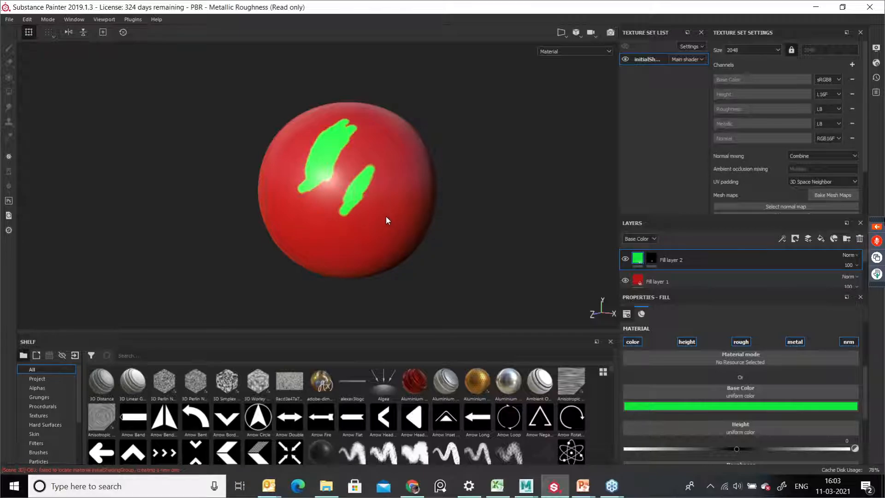
{"action": "right_click_drag", "start_coordinate": [297, 149], "coordinate": [334, 195], "text": "alt"}
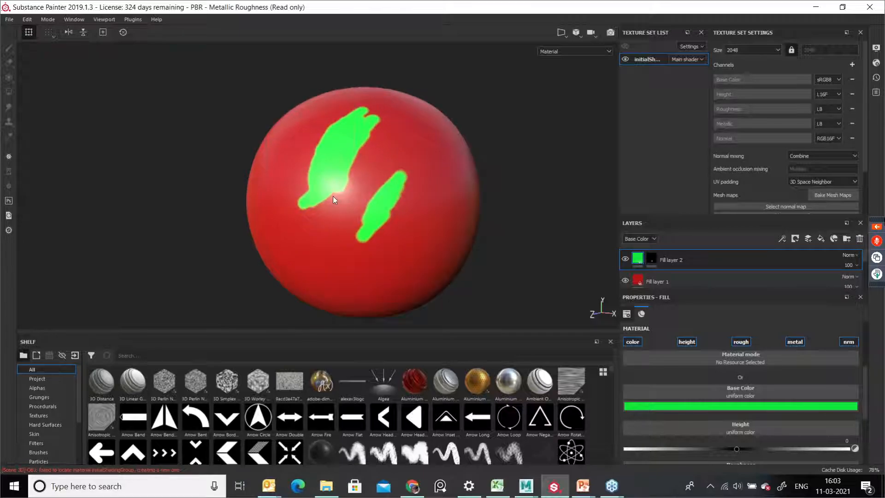
{"action": "left_click_drag", "start_coordinate": [334, 195], "coordinate": [353, 214], "text": "alt"}
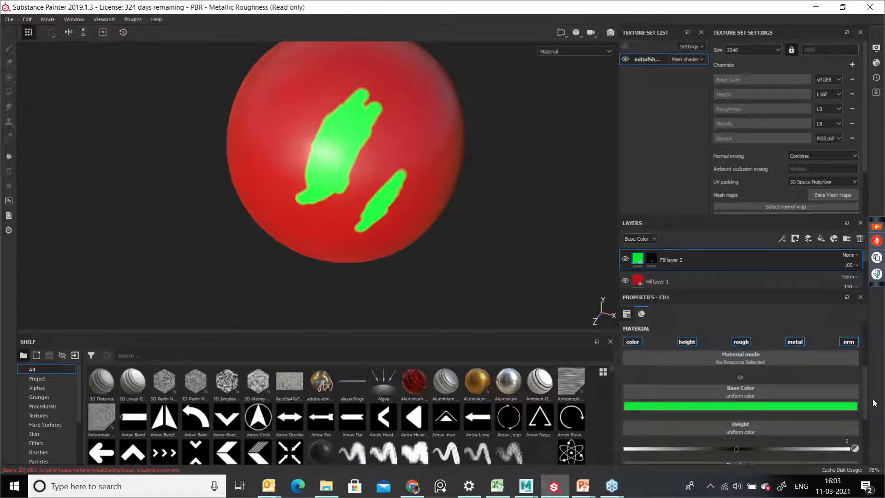
{"action": "scroll", "coordinate": [865, 397], "scroll_direction": "down", "scroll_amount": 2}
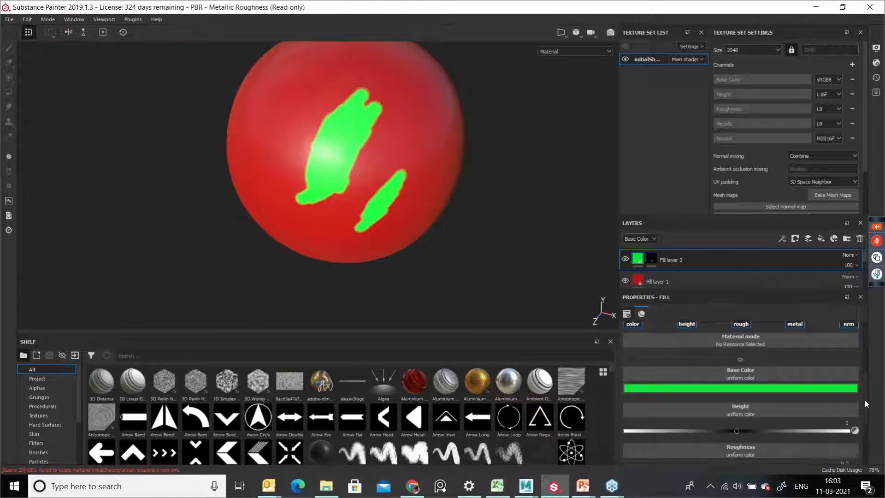
{"action": "scroll", "coordinate": [864, 388], "scroll_direction": "up", "scroll_amount": 4}
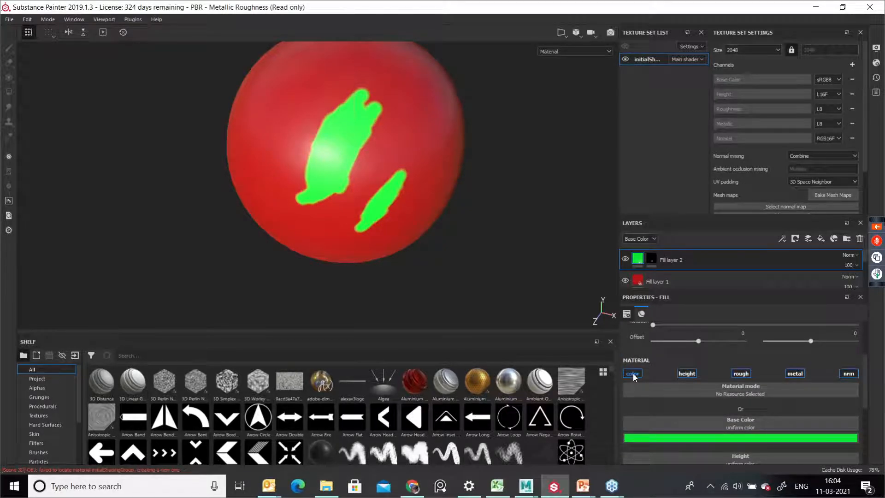
{"action": "left_click", "coordinate": [687, 374]}
{"action": "left_click", "coordinate": [741, 375]}
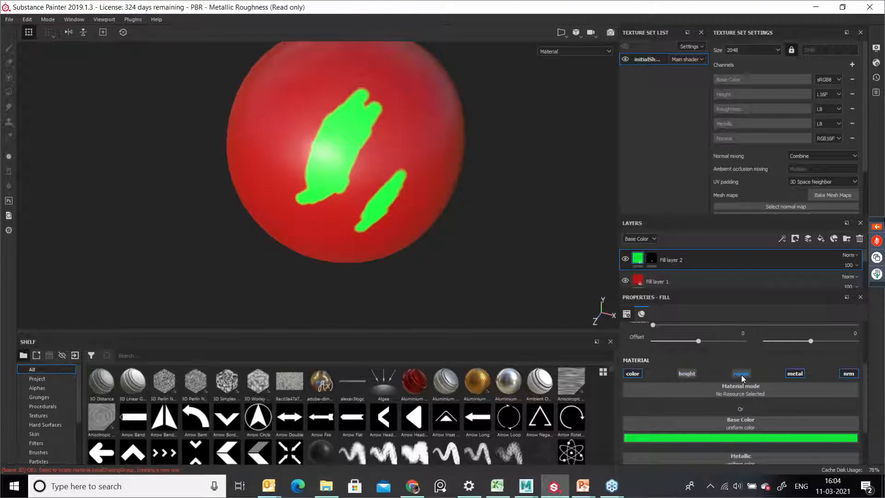
{"action": "left_click", "coordinate": [790, 374]}
{"action": "left_click", "coordinate": [793, 373]}
{"action": "left_click", "coordinate": [741, 375]}
{"action": "left_click", "coordinate": [690, 370]}
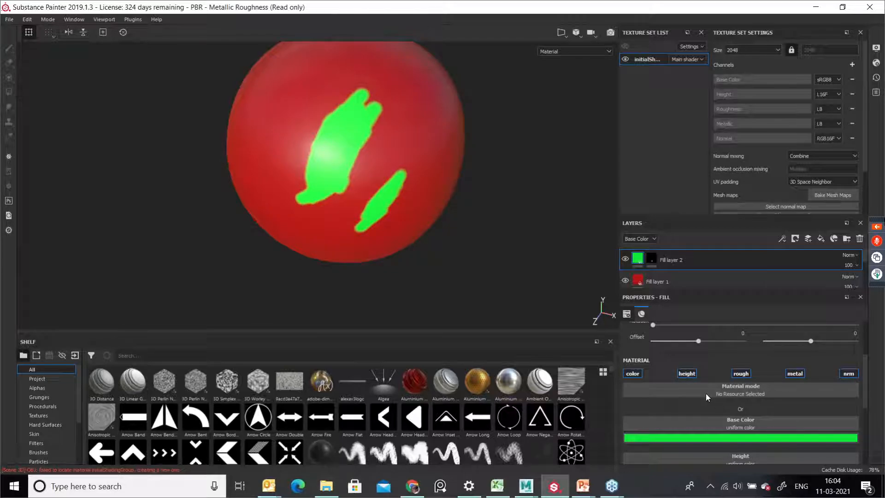
Step: Set the green fill layer's height to -0.3971
{"action": "scroll", "coordinate": [673, 384], "scroll_direction": "down", "scroll_amount": 1}
{"action": "scroll", "coordinate": [673, 384], "scroll_direction": "down", "scroll_amount": 1}
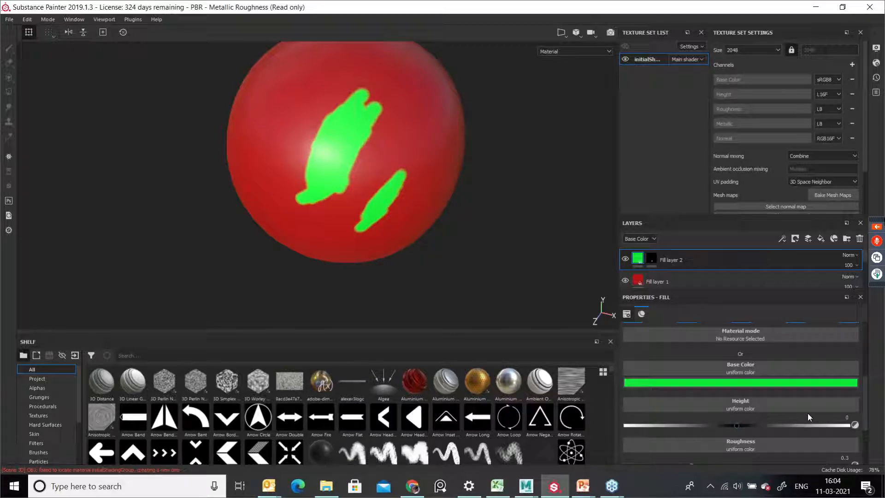
{"action": "left_click_drag", "start_coordinate": [737, 425], "coordinate": [795, 422]}
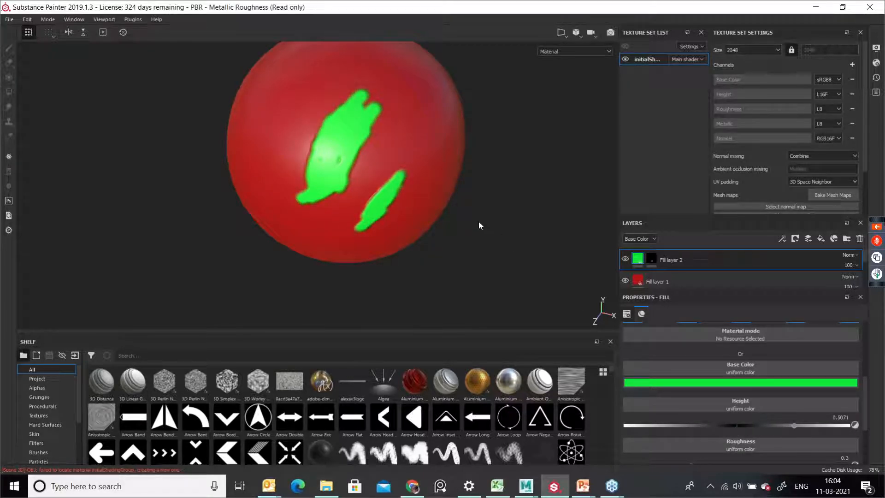
{"action": "left_click_drag", "start_coordinate": [451, 210], "coordinate": [490, 229], "text": "alt"}
{"action": "scroll", "coordinate": [398, 179], "scroll_direction": "up", "scroll_amount": 1}
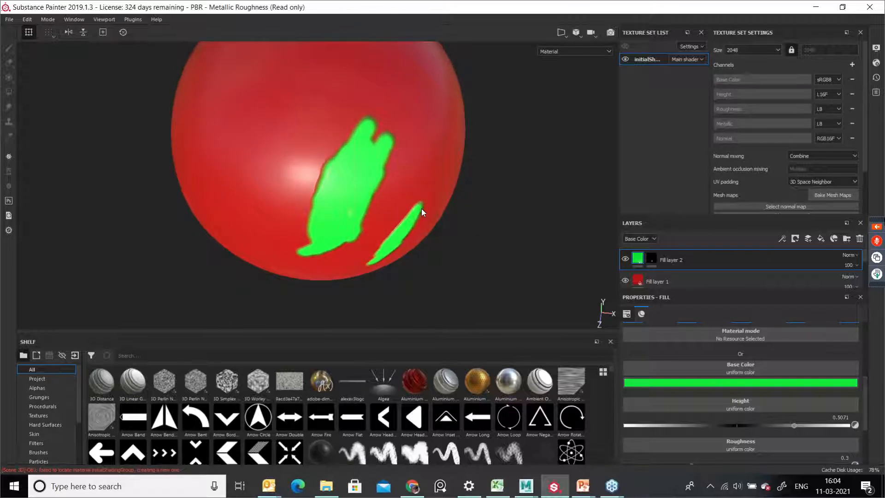
{"action": "mouse_move", "coordinate": [790, 427]}
{"action": "left_mouse_down"}
{"action": "mouse_move", "coordinate": [693, 435]}
{"action": "mouse_move", "coordinate": [768, 428]}
{"action": "mouse_move", "coordinate": [825, 439]}
{"action": "left_mouse_up"}
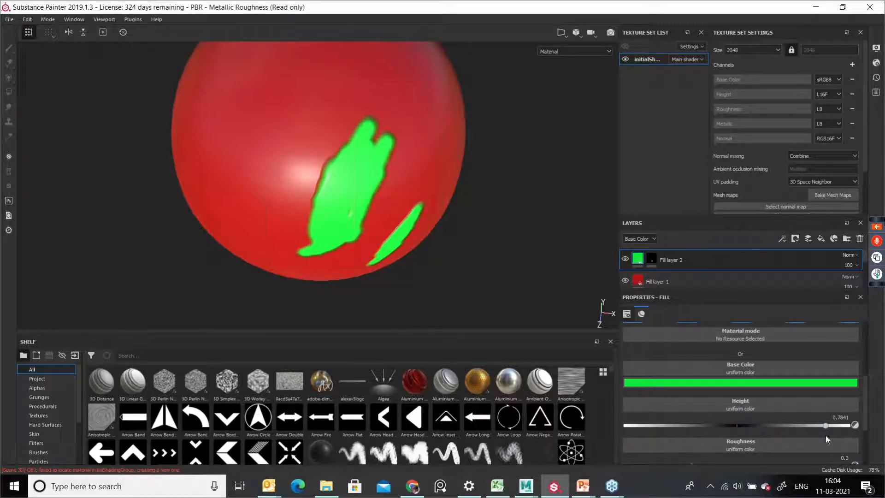
{"action": "left_click_drag", "start_coordinate": [469, 257], "coordinate": [565, 212], "text": "alt"}
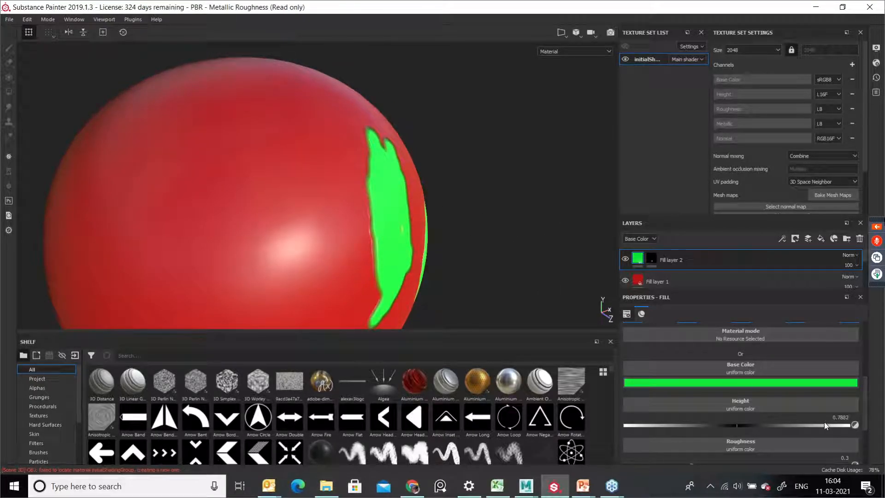
{"action": "left_click_drag", "start_coordinate": [824, 425], "coordinate": [692, 428]}
{"action": "left_click_drag", "start_coordinate": [460, 227], "coordinate": [340, 253], "text": "alt"}
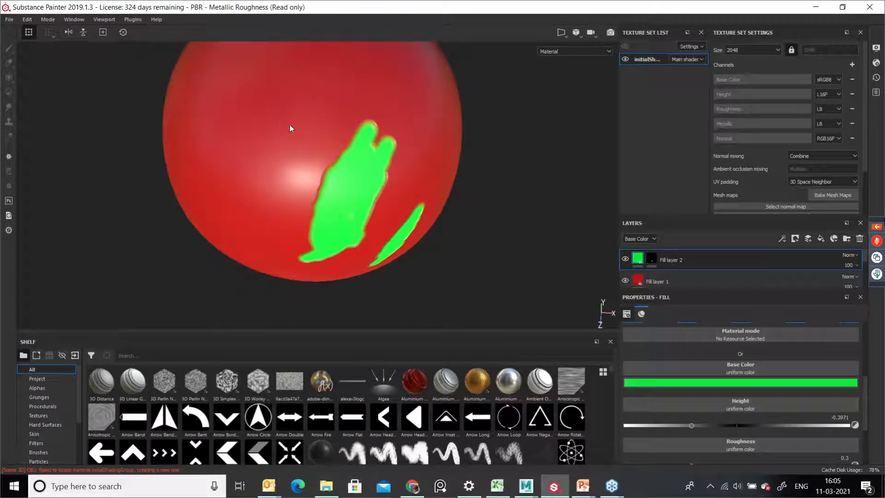
{"action": "left_click_drag", "start_coordinate": [863, 389], "coordinate": [861, 384]}
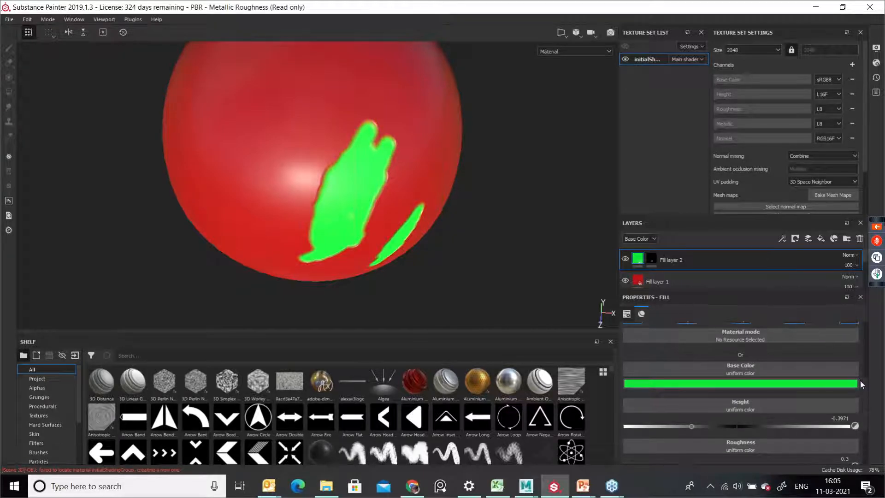
Step: Paint more green strokes into the fill layer's mask, shrinking the brush to about 4.7 for thin lines
{"action": "left_click", "coordinate": [651, 259]}
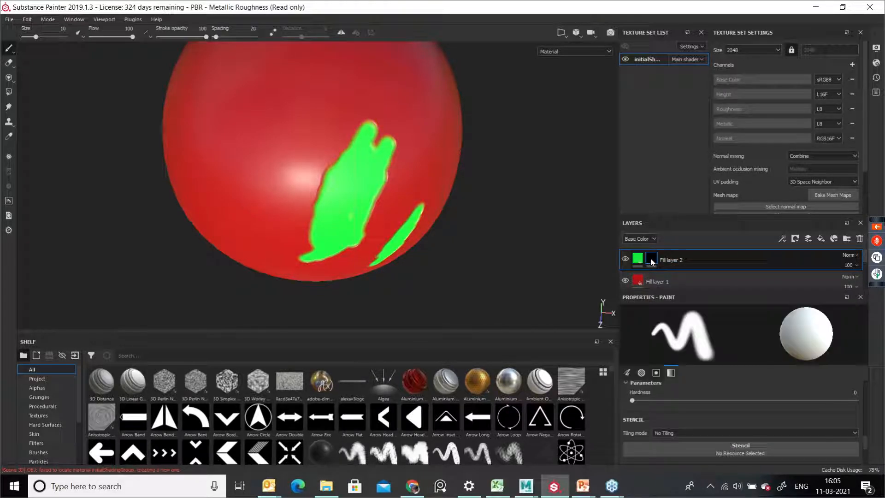
{"action": "mouse_move", "coordinate": [304, 94]}
{"action": "left_mouse_down"}
{"action": "mouse_move", "coordinate": [255, 143]}
{"action": "mouse_move", "coordinate": [282, 170]}
{"action": "mouse_move", "coordinate": [309, 162]}
{"action": "mouse_move", "coordinate": [318, 173]}
{"action": "mouse_move", "coordinate": [354, 85]}
{"action": "mouse_move", "coordinate": [359, 134]}
{"action": "mouse_move", "coordinate": [406, 110]}
{"action": "mouse_move", "coordinate": [460, 99]}
{"action": "left_mouse_up"}
{"action": "key", "text": "bracketleft"}
{"action": "key", "text": "bracketleft"}
{"action": "key", "text": "bracketleft"}
{"action": "key", "text": "bracketleft"}
{"action": "key", "text": "bracketleft"}
{"action": "mouse_move", "coordinate": [285, 166]}
{"action": "left_mouse_down"}
{"action": "mouse_move", "coordinate": [451, 105]}
{"action": "mouse_move", "coordinate": [395, 113]}
{"action": "left_mouse_up"}
{"action": "left_click_drag", "start_coordinate": [316, 122], "coordinate": [424, 59]}
{"action": "left_click_drag", "start_coordinate": [443, 153], "coordinate": [399, 159], "text": "alt"}
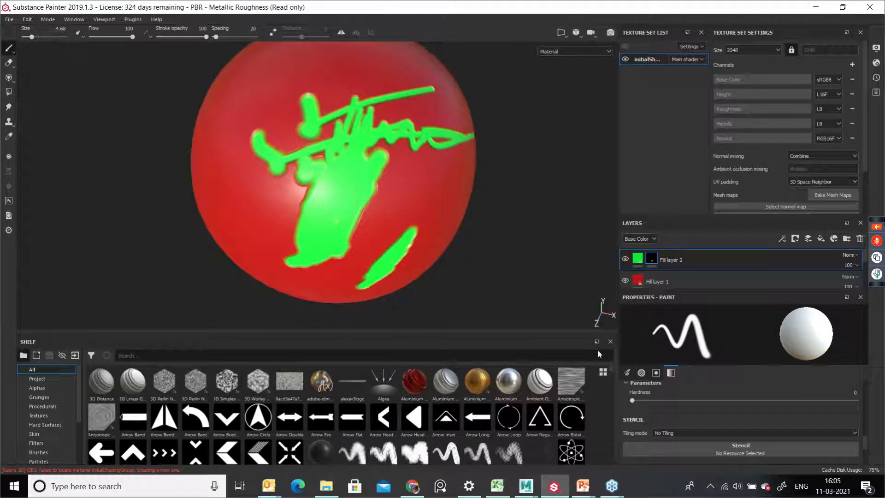
{"action": "scroll", "coordinate": [837, 425], "scroll_direction": "up", "scroll_amount": 2}
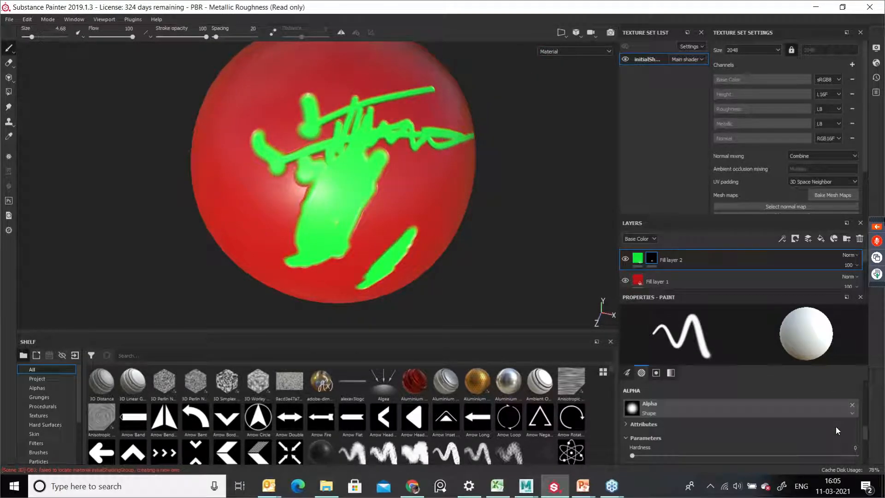
{"action": "scroll", "coordinate": [833, 427], "scroll_direction": "down", "scroll_amount": 4}
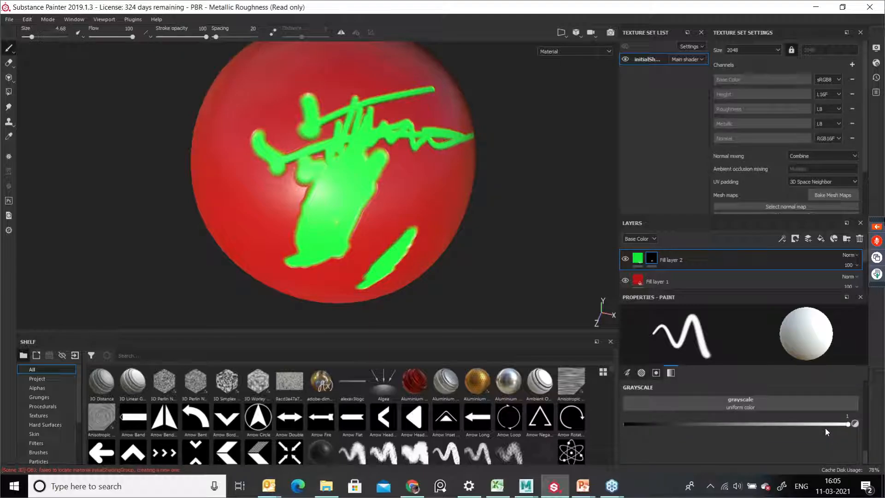
Step: Select the green fill layer's content and set its roughness to 0
{"action": "left_click", "coordinate": [635, 260]}
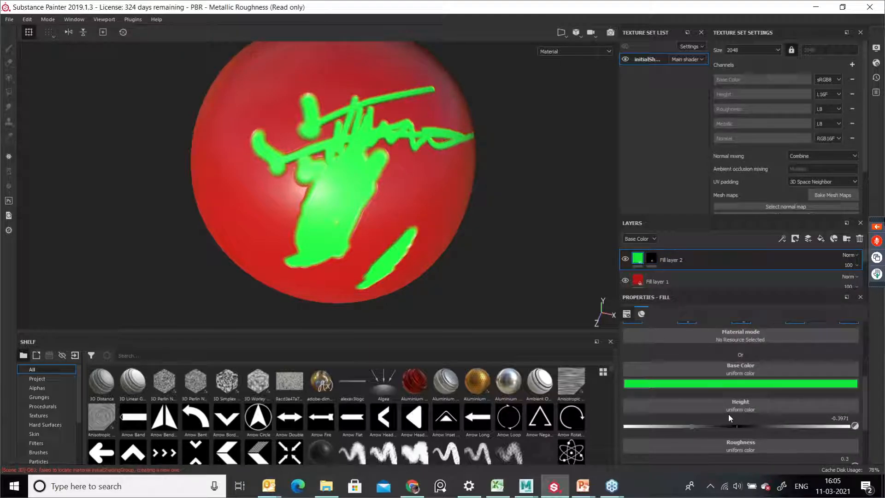
{"action": "left_click_drag", "start_coordinate": [457, 238], "coordinate": [429, 228], "text": "alt"}
{"action": "scroll", "coordinate": [792, 414], "scroll_direction": "down", "scroll_amount": 1}
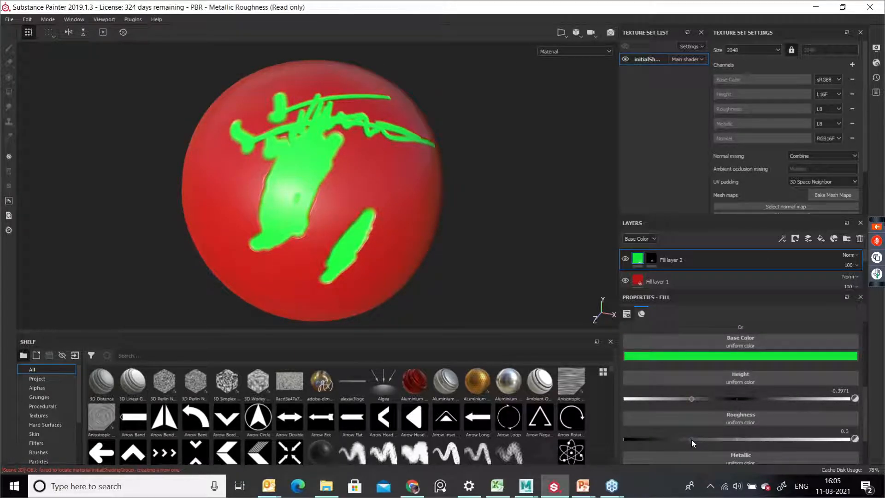
{"action": "left_click_drag", "start_coordinate": [685, 439], "coordinate": [805, 453]}
{"action": "left_click_drag", "start_coordinate": [409, 291], "coordinate": [432, 306], "text": "alt"}
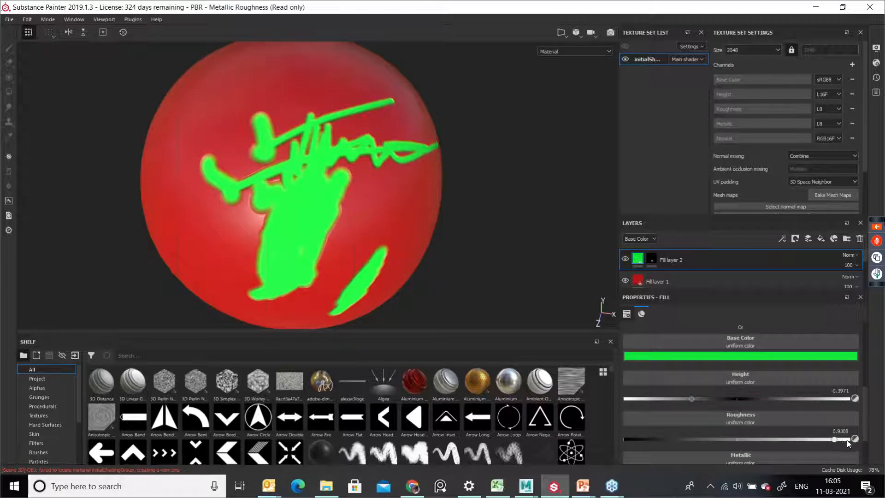
{"action": "left_click_drag", "start_coordinate": [805, 439], "coordinate": [737, 447]}
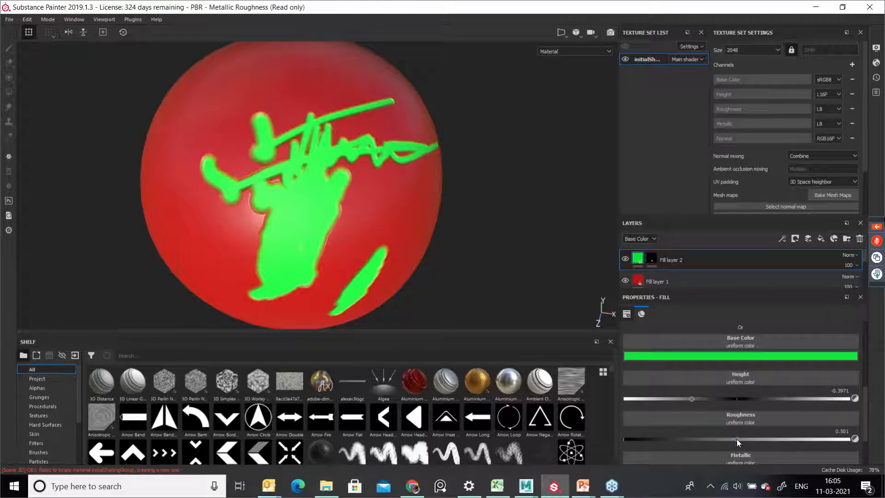
{"action": "left_click_drag", "start_coordinate": [735, 438], "coordinate": [627, 440]}
{"action": "left_click_drag", "start_coordinate": [434, 254], "coordinate": [408, 238], "text": "alt"}
{"action": "right_click_drag", "start_coordinate": [317, 259], "coordinate": [352, 249], "text": "alt"}
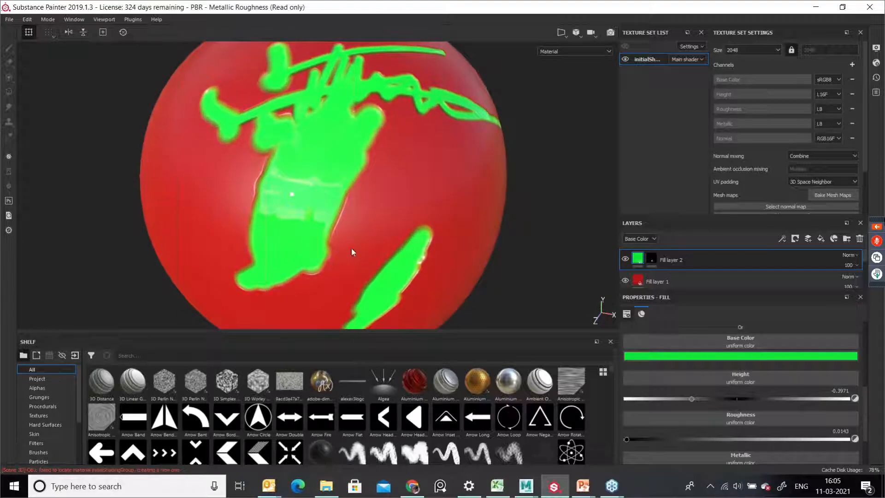
{"action": "mouse_move", "coordinate": [626, 441]}
{"action": "left_mouse_down"}
{"action": "mouse_move", "coordinate": [646, 444]}
{"action": "mouse_move", "coordinate": [627, 447]}
{"action": "mouse_move", "coordinate": [646, 455]}
{"action": "mouse_move", "coordinate": [618, 455]}
{"action": "left_mouse_up"}
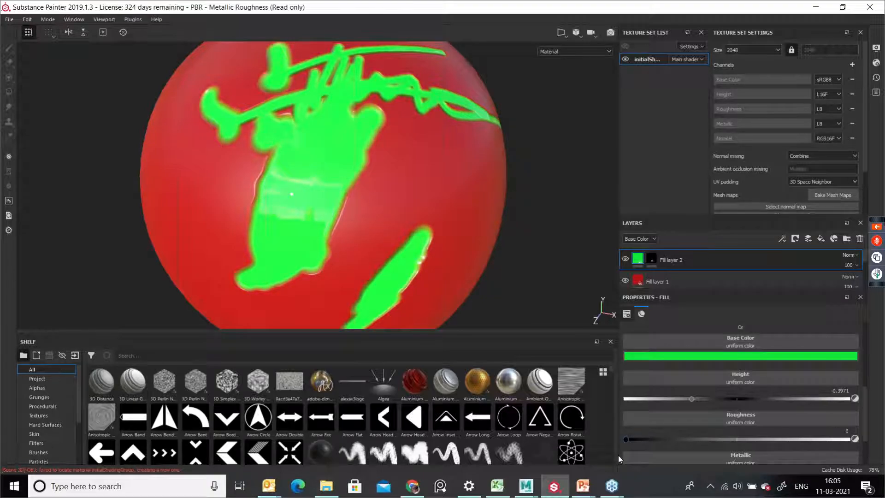
Step: Set the green fill's metallic value to 1
{"action": "right_click_drag", "start_coordinate": [549, 227], "coordinate": [407, 226], "text": "alt"}
{"action": "middle_click_drag", "start_coordinate": [407, 226], "coordinate": [416, 209], "text": "alt"}
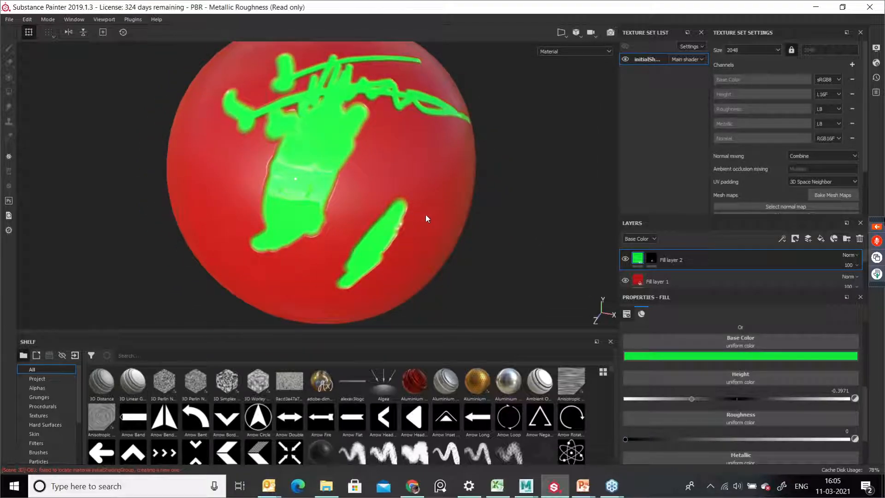
{"action": "scroll", "coordinate": [779, 458], "scroll_direction": "down", "scroll_amount": 1}
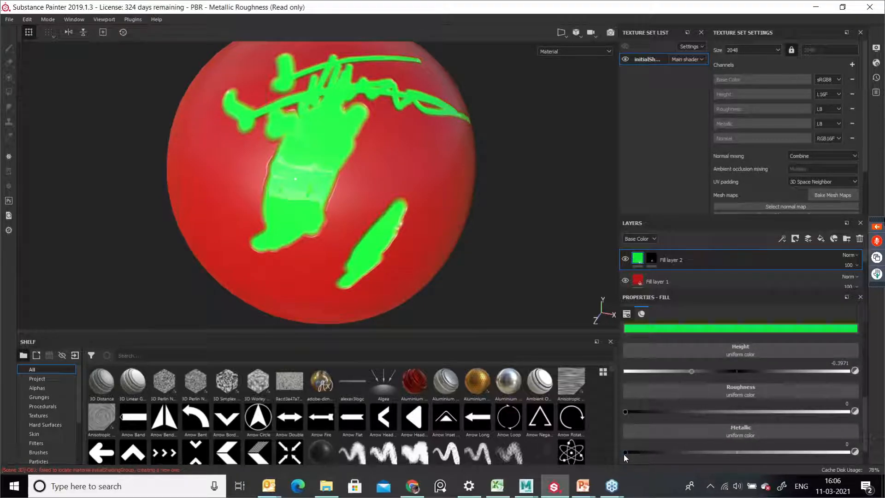
{"action": "left_click_drag", "start_coordinate": [624, 455], "coordinate": [852, 473]}
{"action": "mouse_move", "coordinate": [427, 194]}
{"action": "left_mouse_down", "text": "alt"}
{"action": "mouse_move", "coordinate": [474, 221]}
{"action": "mouse_move", "coordinate": [538, 227]}
{"action": "mouse_move", "coordinate": [572, 176]}
{"action": "mouse_move", "coordinate": [484, 201]}
{"action": "mouse_move", "coordinate": [408, 202]}
{"action": "mouse_move", "coordinate": [379, 188]}
{"action": "mouse_move", "coordinate": [470, 213]}
{"action": "mouse_move", "coordinate": [423, 195]}
{"action": "mouse_move", "coordinate": [322, 189]}
{"action": "mouse_move", "coordinate": [450, 200]}
{"action": "mouse_move", "coordinate": [394, 221]}
{"action": "left_mouse_up", "text": "alt"}
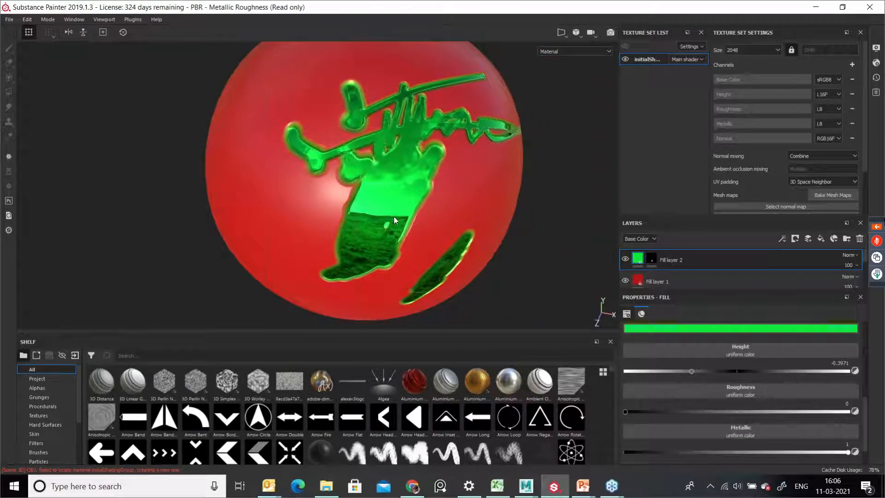
Step: Select the green fill's mask, enlarge the brush to about 31, and paint a large green area across the sphere
{"action": "left_click", "coordinate": [331, 167]}
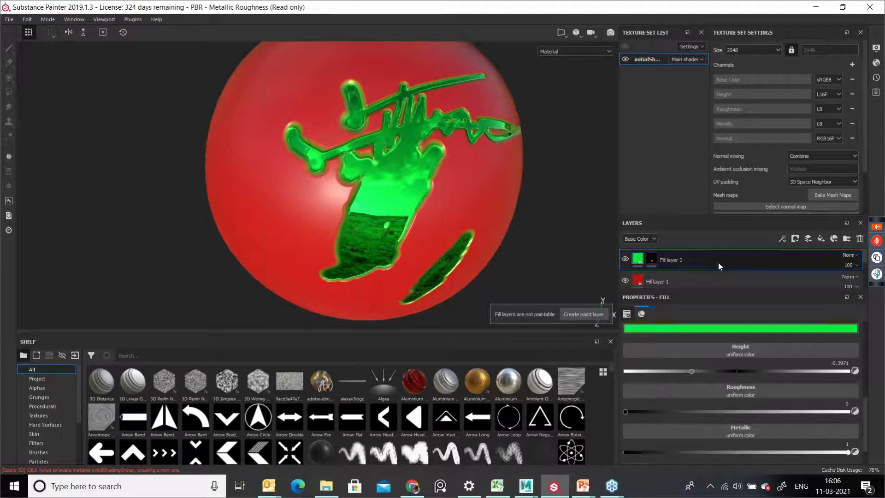
{"action": "left_click", "coordinate": [652, 258]}
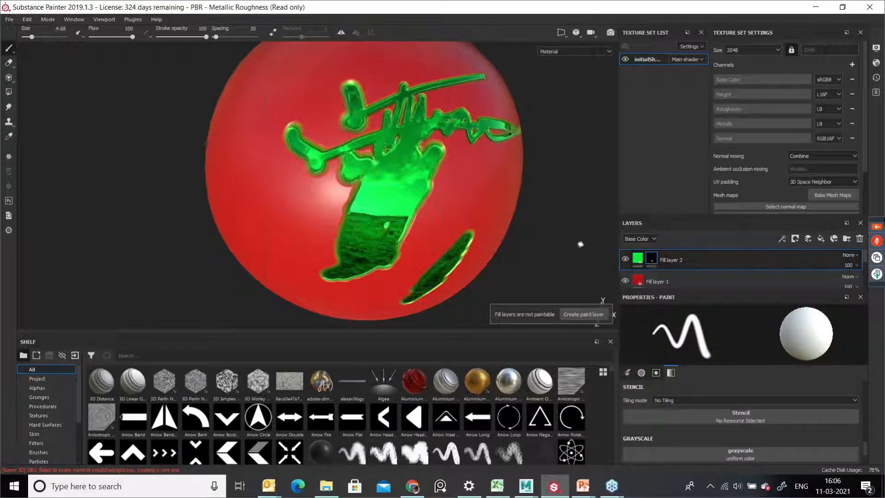
{"action": "left_click", "coordinate": [312, 189]}
{"action": "right_click_drag", "start_coordinate": [312, 192], "coordinate": [346, 192], "text": "ctrl"}
{"action": "mouse_move", "coordinate": [318, 159]}
{"action": "left_mouse_down"}
{"action": "mouse_move", "coordinate": [370, 227]}
{"action": "mouse_move", "coordinate": [339, 200]}
{"action": "mouse_move", "coordinate": [461, 185]}
{"action": "mouse_move", "coordinate": [392, 276]}
{"action": "mouse_move", "coordinate": [322, 272]}
{"action": "mouse_move", "coordinate": [344, 267]}
{"action": "mouse_move", "coordinate": [319, 236]}
{"action": "mouse_move", "coordinate": [291, 226]}
{"action": "mouse_move", "coordinate": [236, 249]}
{"action": "mouse_move", "coordinate": [295, 212]}
{"action": "left_mouse_up"}
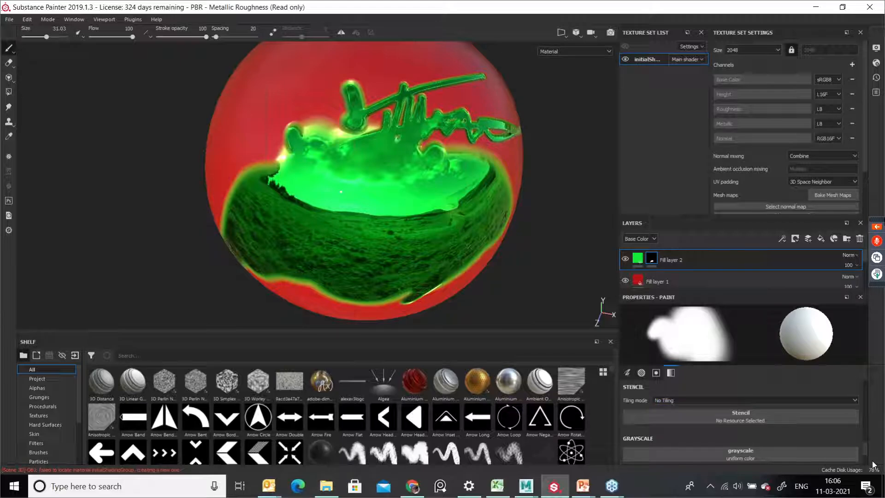
Step: Select the green fill's content and lower its metallic value to about 0.02
{"action": "left_click", "coordinate": [639, 261]}
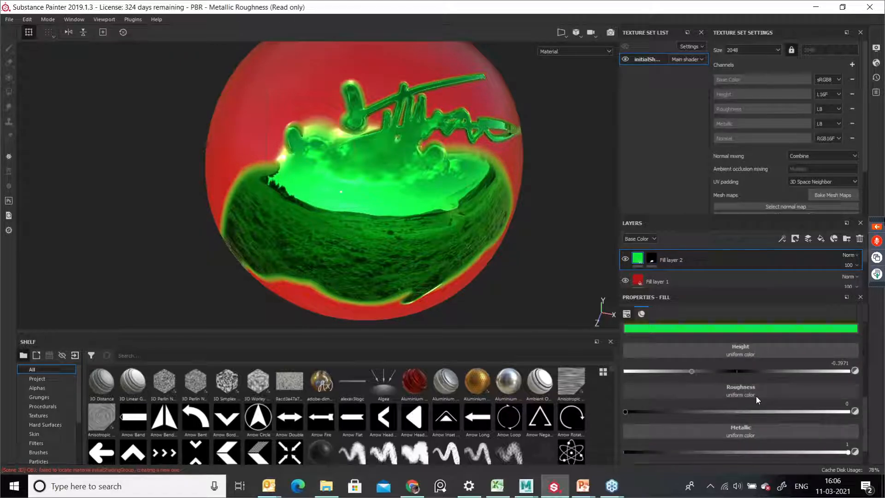
{"action": "mouse_move", "coordinate": [846, 452]}
{"action": "left_mouse_down"}
{"action": "mouse_move", "coordinate": [698, 457]}
{"action": "mouse_move", "coordinate": [629, 446]}
{"action": "left_mouse_up"}
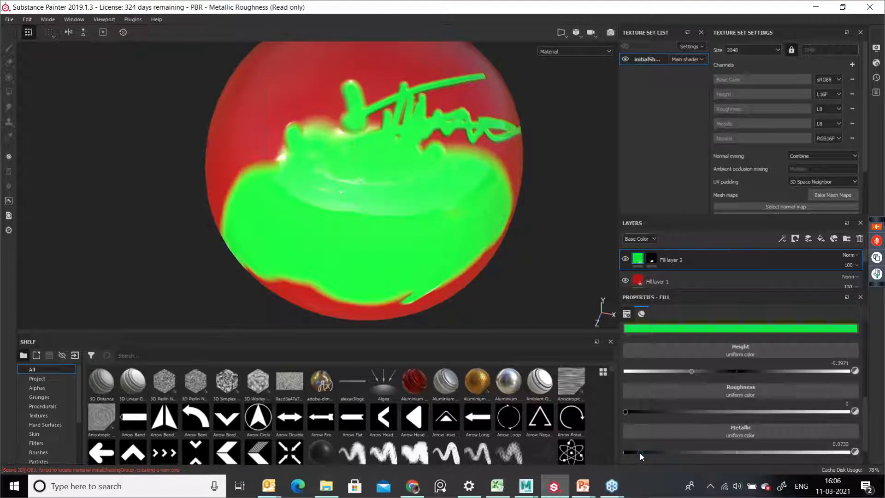
{"action": "mouse_move", "coordinate": [514, 260]}
{"action": "left_mouse_down", "text": "alt"}
{"action": "mouse_move", "coordinate": [414, 216]}
{"action": "mouse_move", "coordinate": [419, 234]}
{"action": "mouse_move", "coordinate": [438, 244]}
{"action": "left_mouse_up", "text": "alt"}
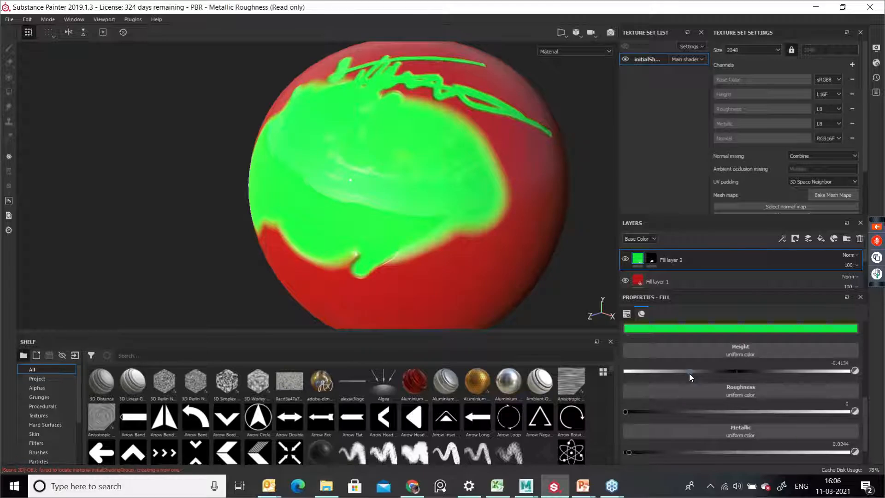
Step: Set the green fill's height to about -0.86 and its roughness to about 0.95
{"action": "left_click_drag", "start_coordinate": [686, 372], "coordinate": [623, 371]}
{"action": "left_click_drag", "start_coordinate": [433, 250], "coordinate": [394, 224], "text": "alt"}
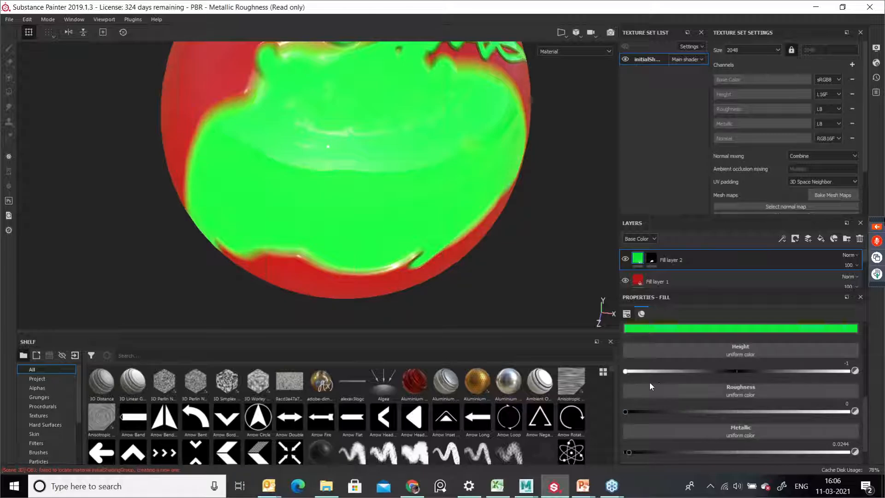
{"action": "mouse_move", "coordinate": [625, 372]}
{"action": "left_mouse_down"}
{"action": "mouse_move", "coordinate": [788, 375]}
{"action": "mouse_move", "coordinate": [638, 378]}
{"action": "left_mouse_up"}
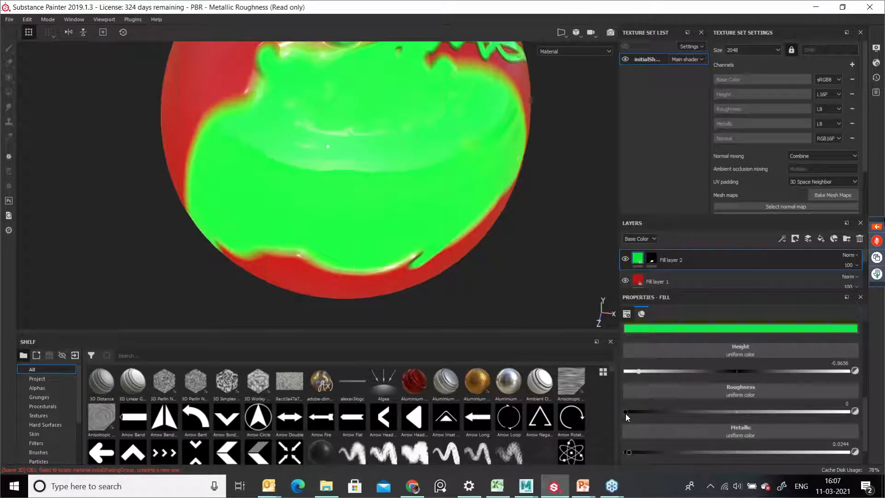
{"action": "left_click_drag", "start_coordinate": [623, 413], "coordinate": [786, 414]}
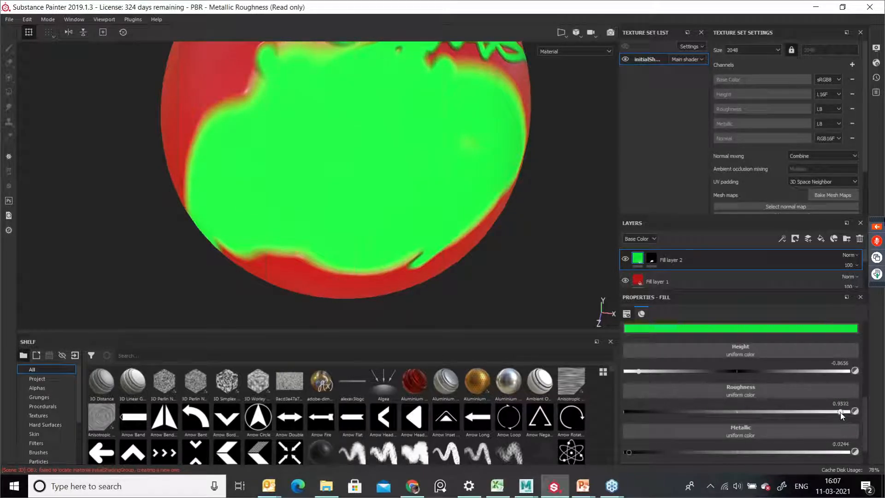
Step: Orbit around the sphere and scroll the fill properties to examine the green fill's material
{"action": "mouse_move", "coordinate": [490, 203]}
{"action": "right_mouse_down", "text": "alt"}
{"action": "mouse_move", "coordinate": [378, 180]}
{"action": "mouse_move", "coordinate": [364, 189]}
{"action": "right_mouse_up", "text": "alt"}
{"action": "middle_click_drag", "start_coordinate": [402, 210], "coordinate": [409, 234], "text": "alt"}
{"action": "left_click_drag", "start_coordinate": [408, 234], "coordinate": [328, 240], "text": "alt"}
{"action": "middle_click_drag", "start_coordinate": [328, 240], "coordinate": [349, 256], "text": "alt"}
{"action": "middle_click_drag", "start_coordinate": [442, 252], "coordinate": [391, 249], "text": "alt"}
{"action": "left_click_drag", "start_coordinate": [392, 249], "coordinate": [480, 228], "text": "alt"}
{"action": "middle_click_drag", "start_coordinate": [360, 216], "coordinate": [409, 208], "text": "alt"}
{"action": "right_click_drag", "start_coordinate": [320, 216], "coordinate": [372, 250], "text": "alt"}
{"action": "middle_click_drag", "start_coordinate": [372, 251], "coordinate": [391, 244], "text": "alt"}
{"action": "mouse_move", "coordinate": [316, 232]}
{"action": "left_mouse_down", "text": "alt"}
{"action": "mouse_move", "coordinate": [386, 234]}
{"action": "mouse_move", "coordinate": [308, 237]}
{"action": "mouse_move", "coordinate": [383, 209]}
{"action": "mouse_move", "coordinate": [454, 236]}
{"action": "left_mouse_up", "text": "alt"}
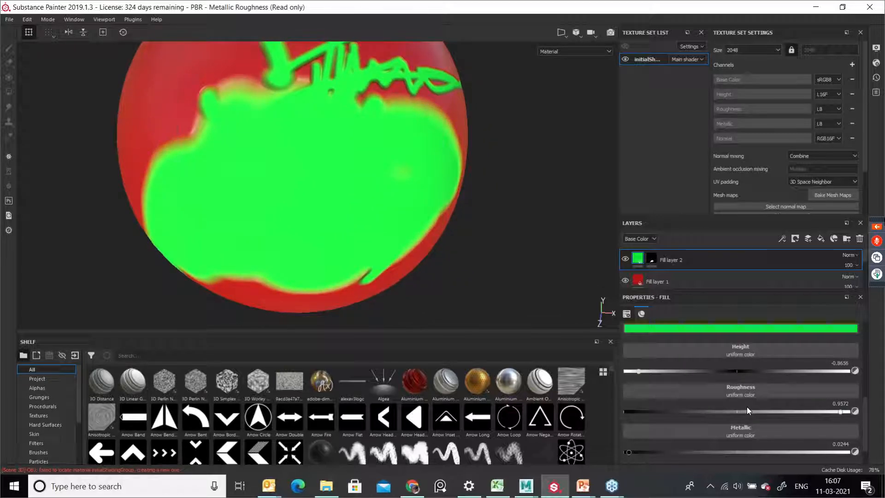
{"action": "scroll", "coordinate": [749, 407], "scroll_direction": "down", "scroll_amount": 2}
{"action": "scroll", "coordinate": [755, 400], "scroll_direction": "up", "scroll_amount": 4}
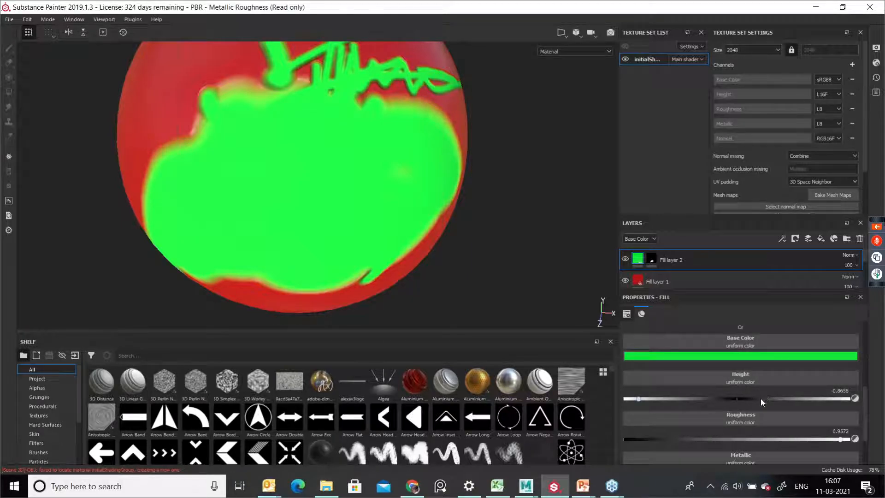
{"action": "scroll", "coordinate": [761, 405], "scroll_direction": "down", "scroll_amount": 2}
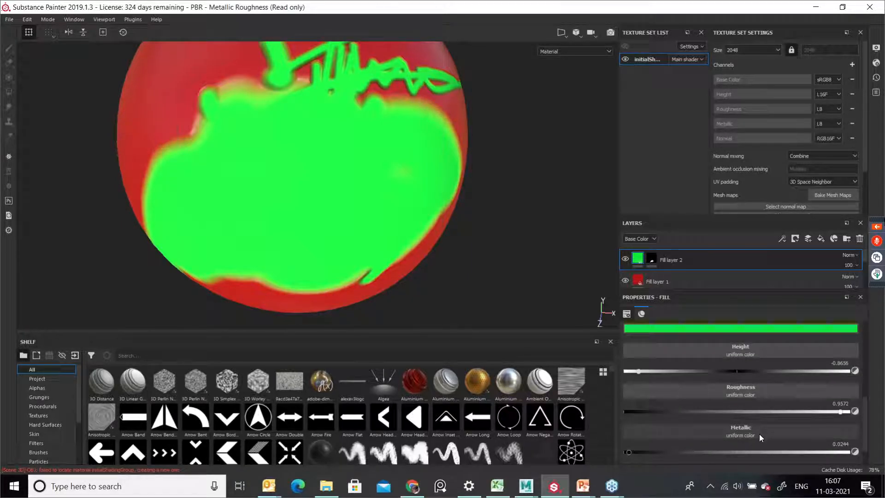
{"action": "scroll", "coordinate": [759, 434], "scroll_direction": "down", "scroll_amount": 2}
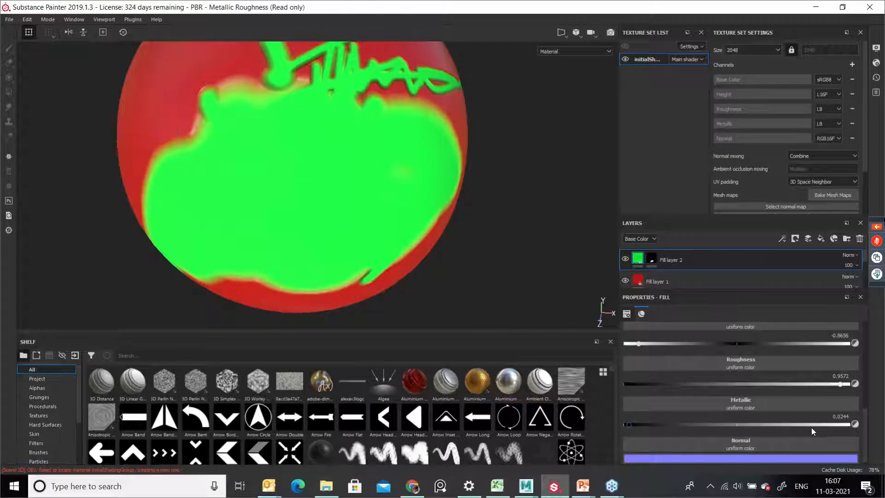
{"action": "scroll", "coordinate": [811, 428], "scroll_direction": "down", "scroll_amount": 1}
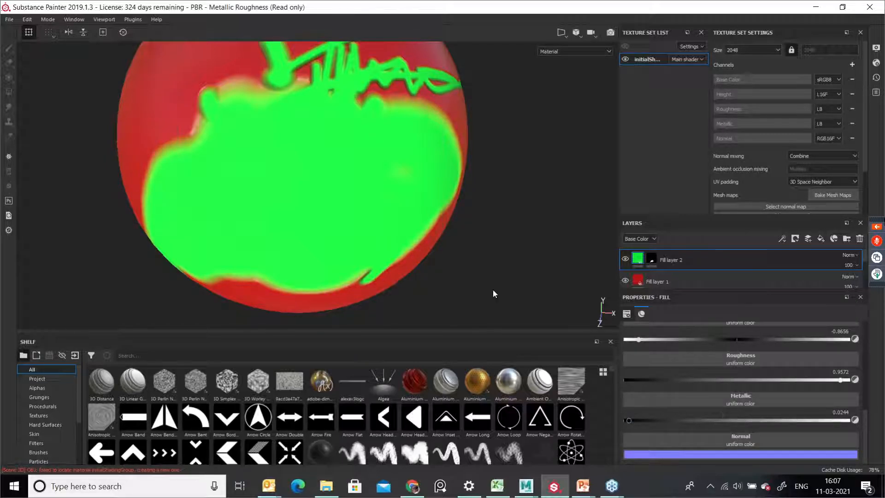
Step: Orbit the sphere and select the Arrow Circle item in the shelf
{"action": "left_click_drag", "start_coordinate": [314, 209], "coordinate": [377, 199], "text": "alt"}
{"action": "scroll", "coordinate": [286, 210], "scroll_direction": "down", "scroll_amount": 3}
{"action": "left_click_drag", "start_coordinate": [206, 219], "coordinate": [334, 175], "text": "alt"}
{"action": "left_click_drag", "start_coordinate": [379, 239], "coordinate": [283, 231], "text": "alt"}
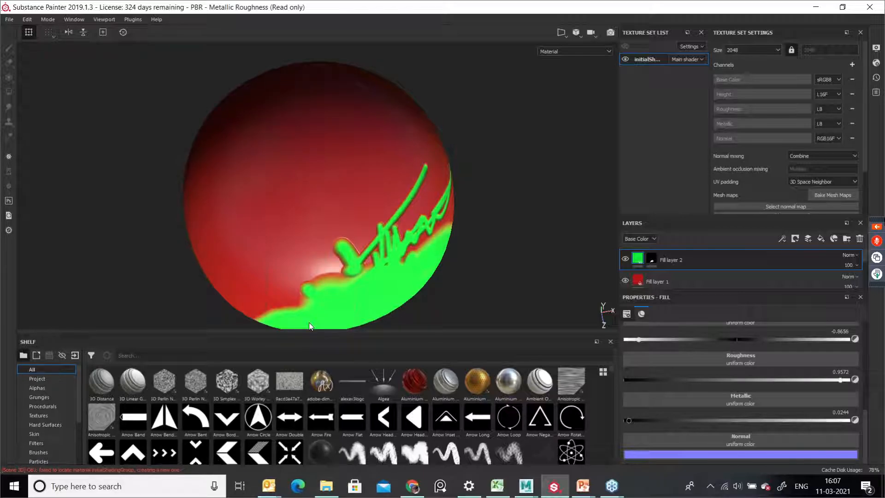
{"action": "left_click", "coordinate": [259, 421]}
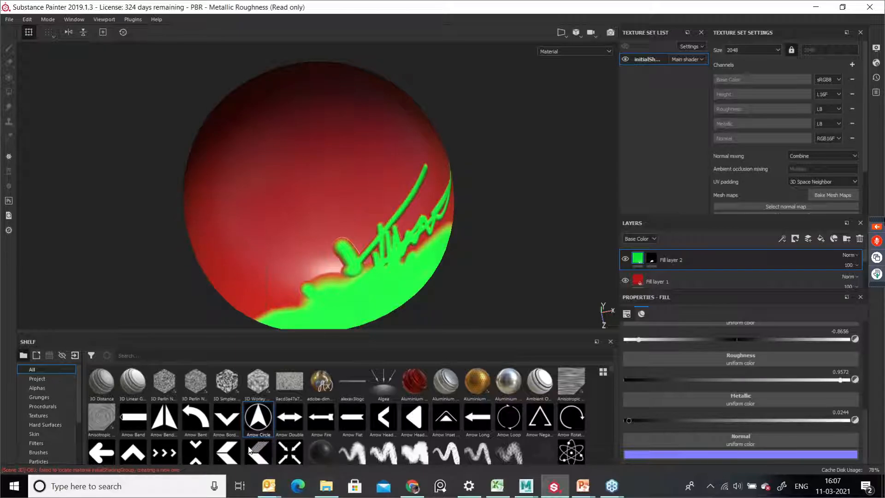
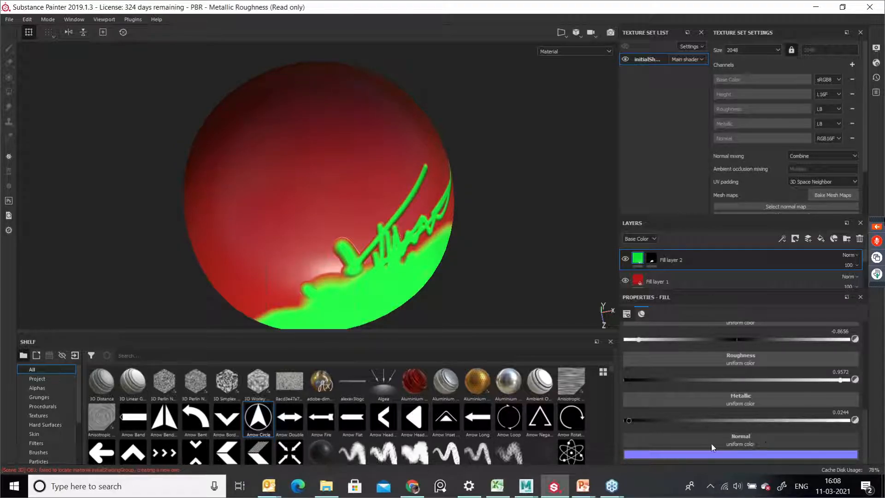
Step: Assign the Arrow Circle stamp to the green fill's Normal slot
{"action": "left_click_drag", "start_coordinate": [254, 420], "coordinate": [723, 439]}
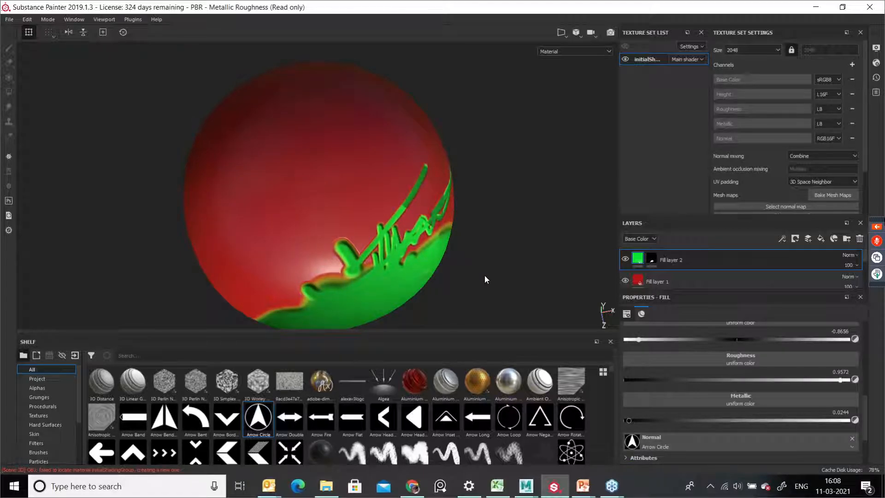
{"action": "left_click_drag", "start_coordinate": [478, 258], "coordinate": [433, 258], "text": "alt"}
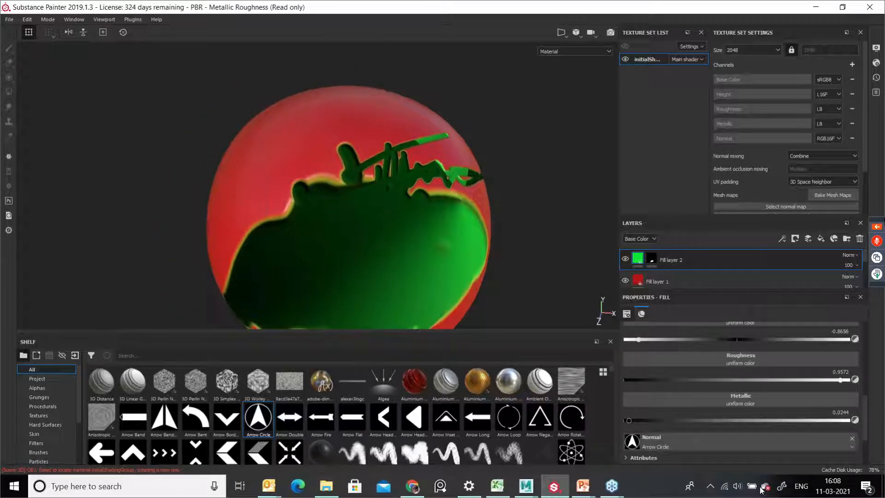
{"action": "scroll", "coordinate": [765, 434], "scroll_direction": "down", "scroll_amount": 1}
{"action": "scroll", "coordinate": [760, 420], "scroll_direction": "up", "scroll_amount": 2}
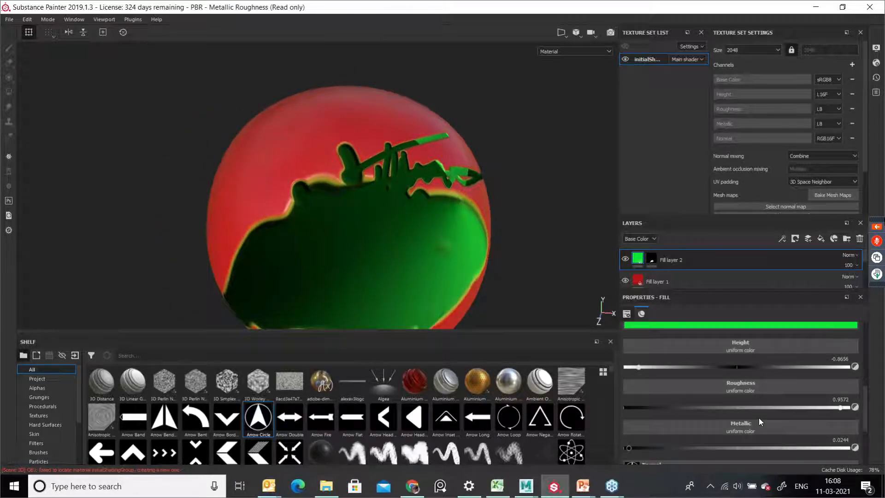
{"action": "scroll", "coordinate": [759, 418], "scroll_direction": "up", "scroll_amount": 3}
Step: Disable the green fill's color, roughness and metallic channels
{"action": "left_click", "coordinate": [632, 398]}
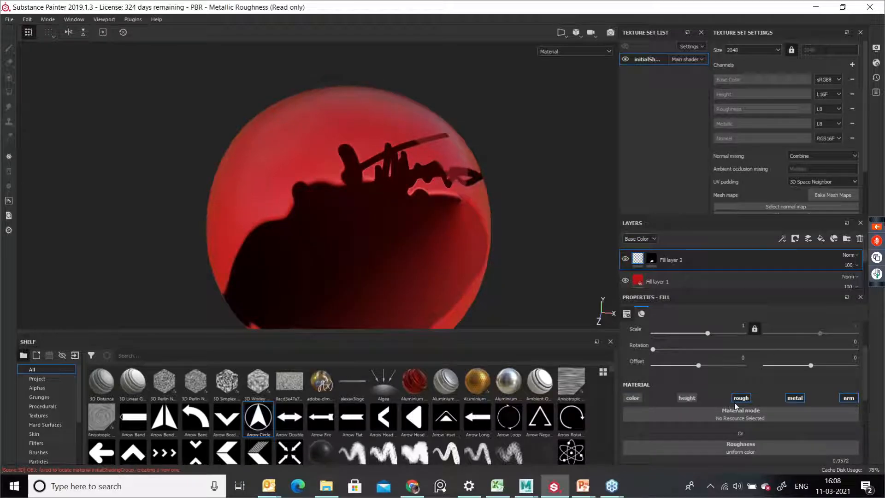
{"action": "left_click", "coordinate": [736, 399]}
{"action": "left_click", "coordinate": [798, 400]}
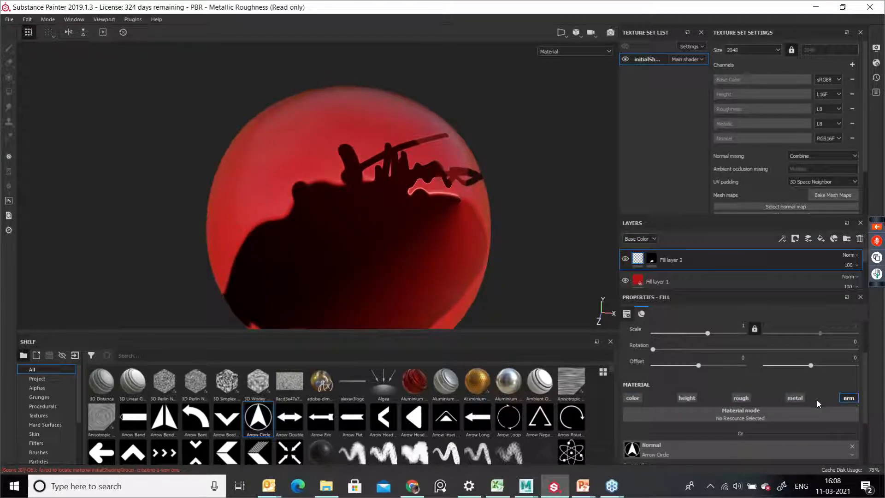
Step: Add a new fill layer above the green fill layer
{"action": "mouse_move", "coordinate": [503, 210]}
{"action": "left_mouse_down", "text": "alt"}
{"action": "mouse_move", "coordinate": [458, 223]}
{"action": "mouse_move", "coordinate": [406, 198]}
{"action": "mouse_move", "coordinate": [387, 169]}
{"action": "mouse_move", "coordinate": [369, 188]}
{"action": "left_mouse_up", "text": "alt"}
{"action": "left_click", "coordinate": [581, 318]}
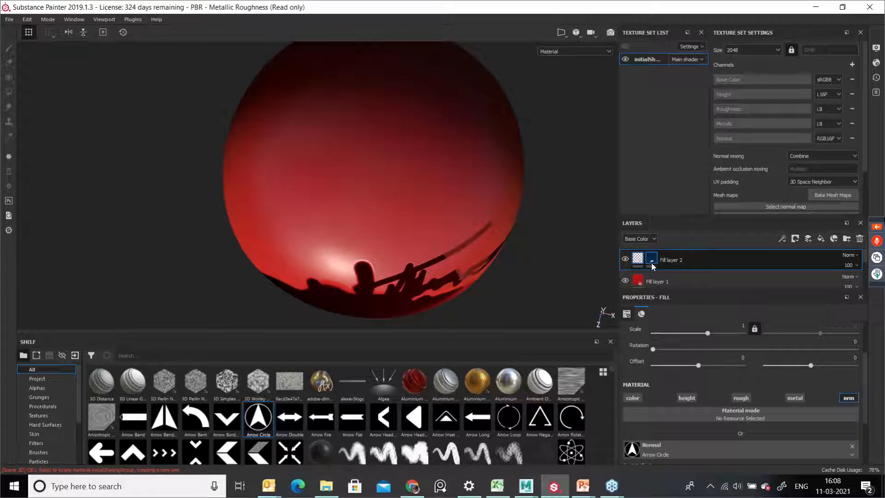
{"action": "left_click", "coordinate": [651, 259]}
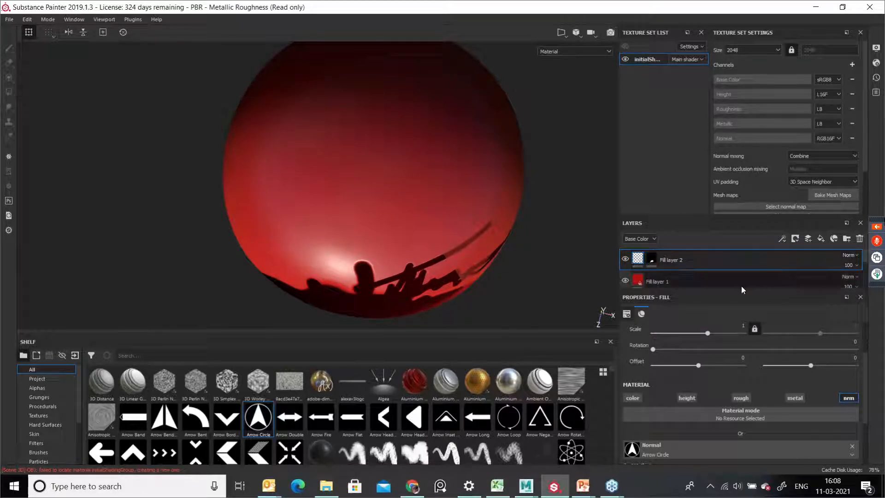
{"action": "left_click", "coordinate": [821, 240]}
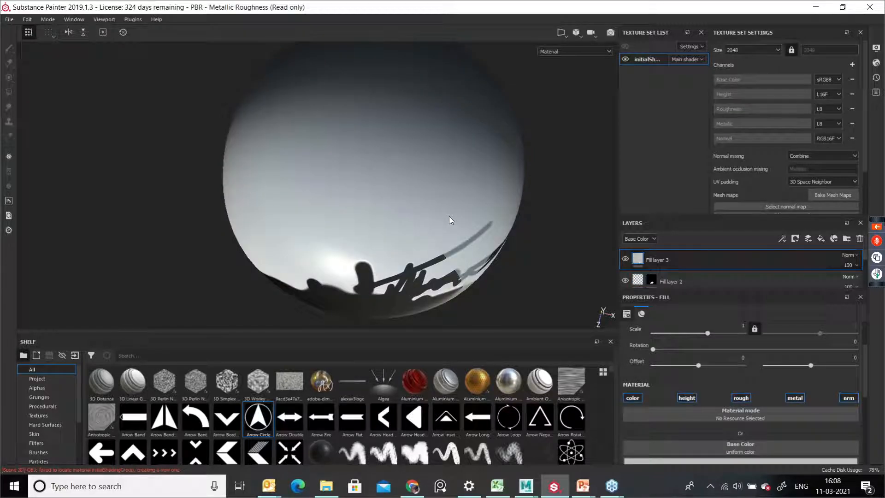
Step: Disable the new fill's color, height, roughness and metallic channels, leaving only normal active
{"action": "mouse_move", "coordinate": [442, 228]}
{"action": "left_mouse_down", "text": "alt"}
{"action": "mouse_move", "coordinate": [439, 172]}
{"action": "mouse_move", "coordinate": [426, 236]}
{"action": "left_mouse_up", "text": "alt"}
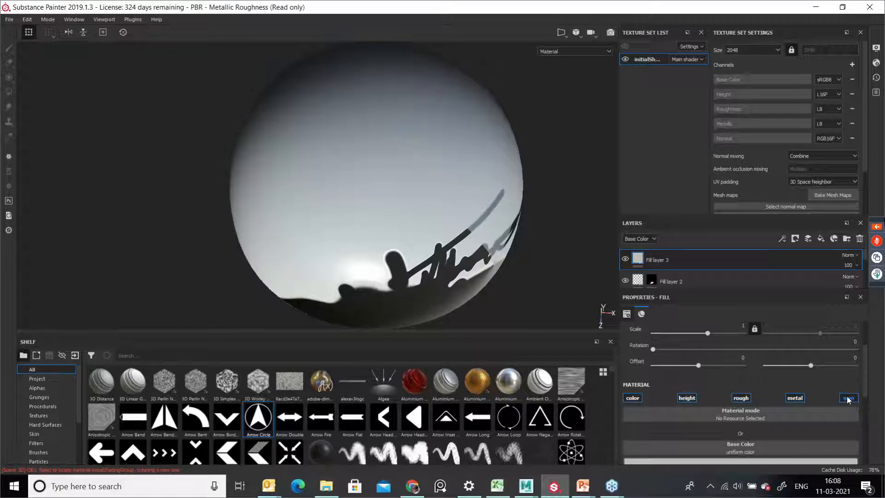
{"action": "left_click", "coordinate": [639, 397]}
{"action": "left_click", "coordinate": [689, 398]}
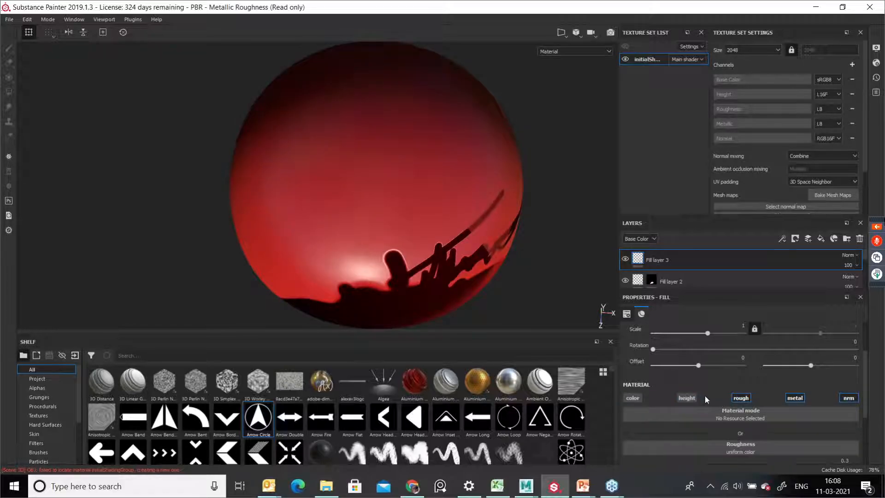
{"action": "left_click", "coordinate": [740, 398]}
{"action": "left_click", "coordinate": [794, 397]}
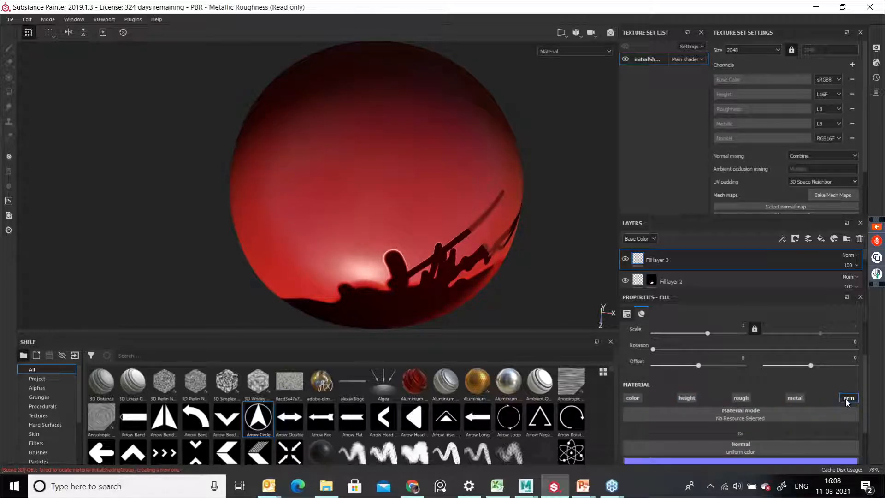
Step: Assign the Arrow Circle stamp to the new fill's Normal slot
{"action": "scroll", "coordinate": [865, 417], "scroll_direction": "down", "scroll_amount": 2}
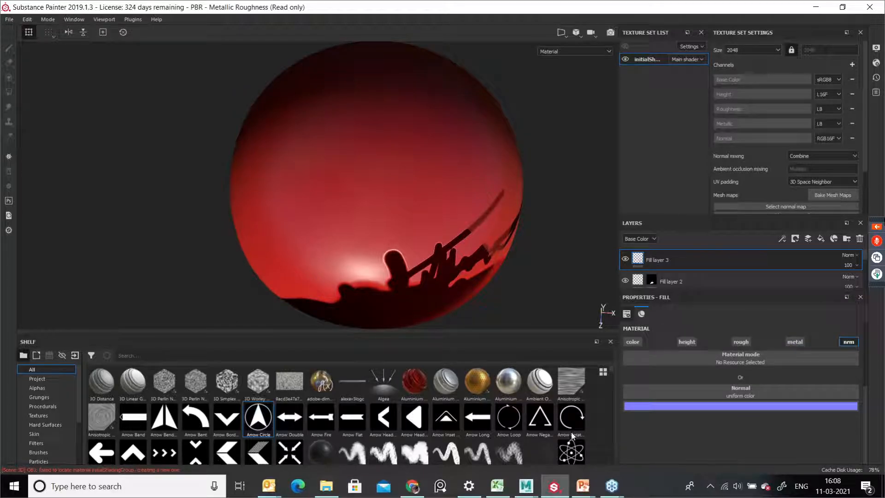
{"action": "left_click_drag", "start_coordinate": [272, 423], "coordinate": [727, 389]}
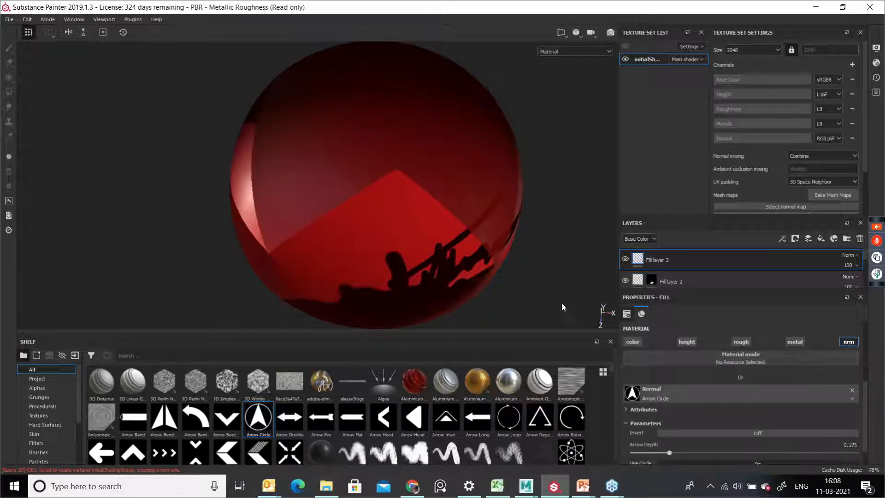
{"action": "left_click_drag", "start_coordinate": [439, 199], "coordinate": [502, 200], "text": "alt"}
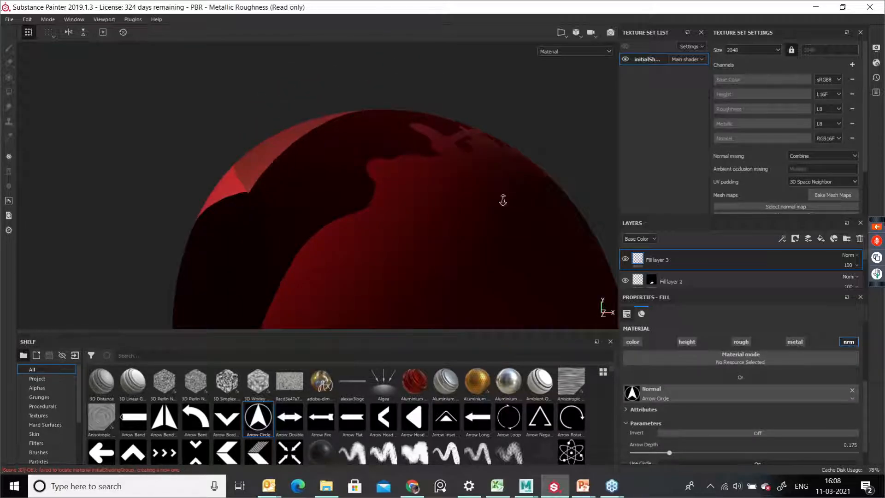
{"action": "right_click_drag", "start_coordinate": [502, 200], "coordinate": [510, 233], "text": "alt"}
{"action": "mouse_move", "coordinate": [510, 233]}
{"action": "left_mouse_down", "text": "alt"}
{"action": "mouse_move", "coordinate": [389, 148]}
{"action": "mouse_move", "coordinate": [386, 209]}
{"action": "mouse_move", "coordinate": [457, 201]}
{"action": "mouse_move", "coordinate": [352, 185]}
{"action": "mouse_move", "coordinate": [472, 195]}
{"action": "left_mouse_up", "text": "alt"}
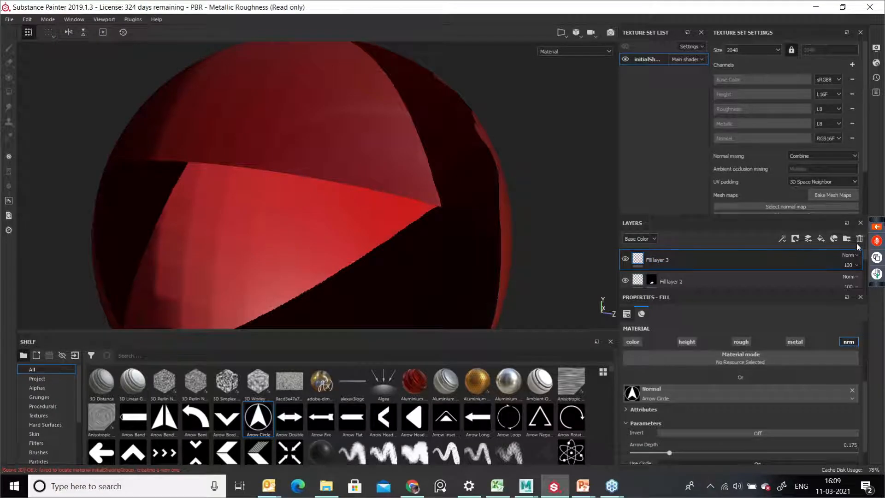
Step: Delete all layers from the layer stack
{"action": "left_click", "coordinate": [859, 240]}
{"action": "left_click", "coordinate": [859, 240]}
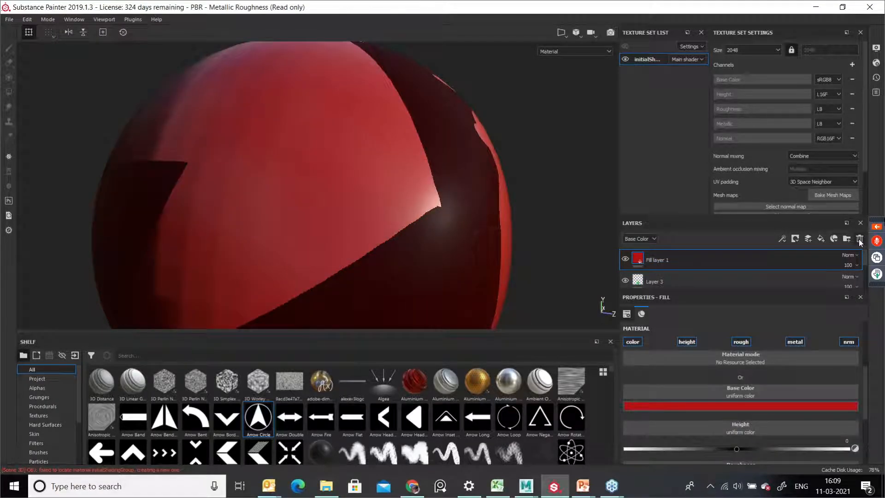
{"action": "left_click", "coordinate": [860, 240]}
{"action": "left_click", "coordinate": [860, 240]}
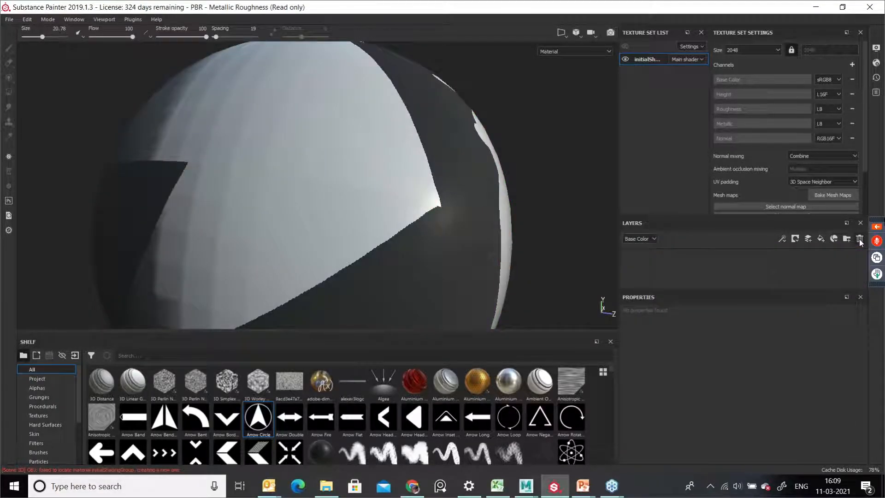
{"action": "left_click_drag", "start_coordinate": [447, 217], "coordinate": [302, 209], "text": "alt"}
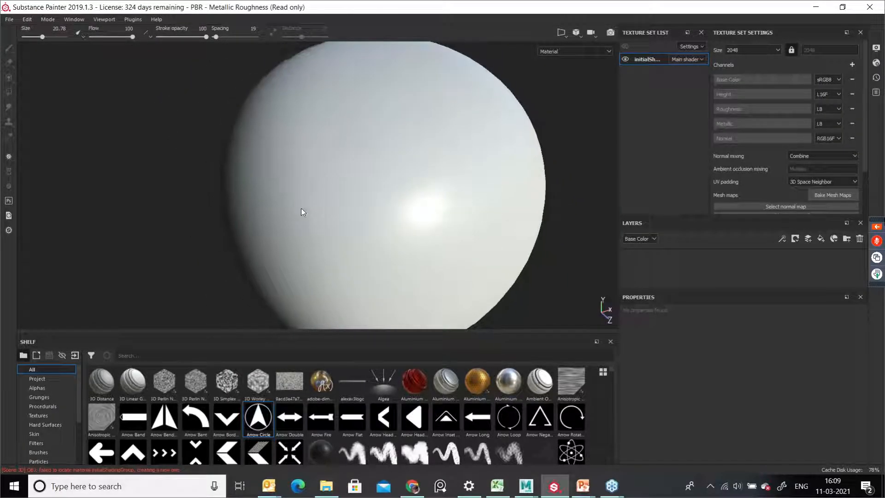
Step: Add a new paint layer
{"action": "left_click", "coordinate": [808, 238]}
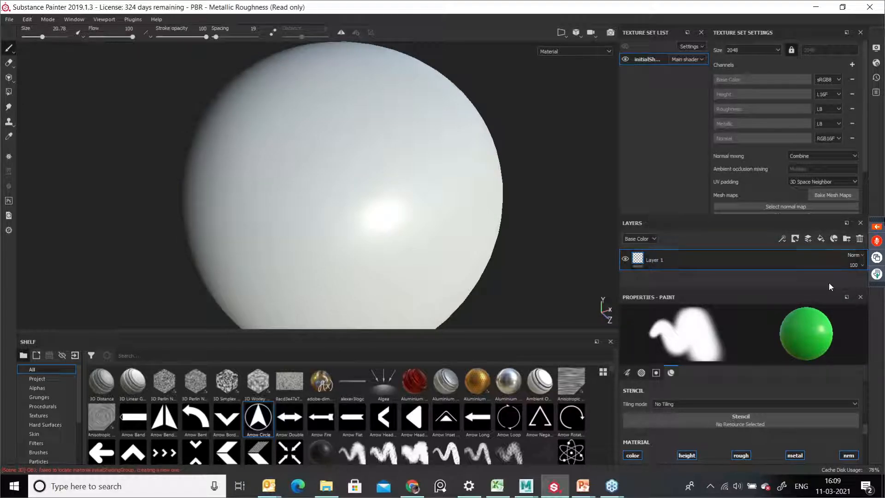
{"action": "scroll", "coordinate": [845, 420], "scroll_direction": "down", "scroll_amount": 4}
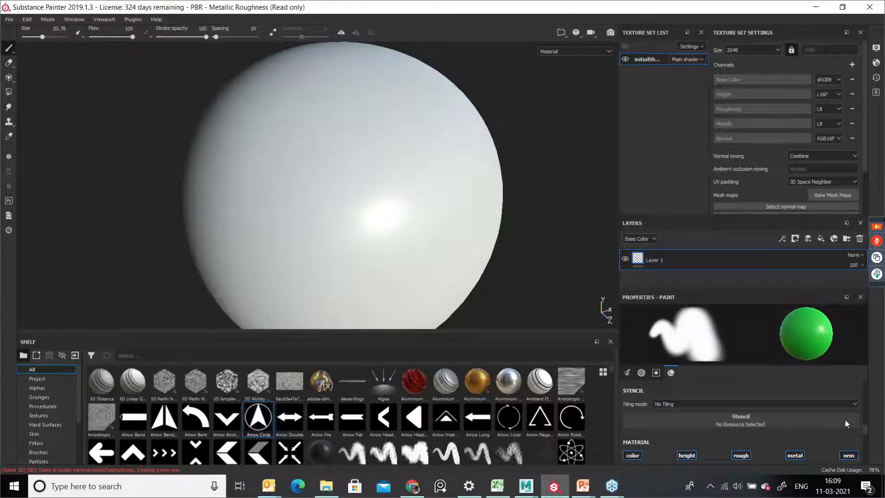
{"action": "scroll", "coordinate": [843, 430], "scroll_direction": "up", "scroll_amount": 3}
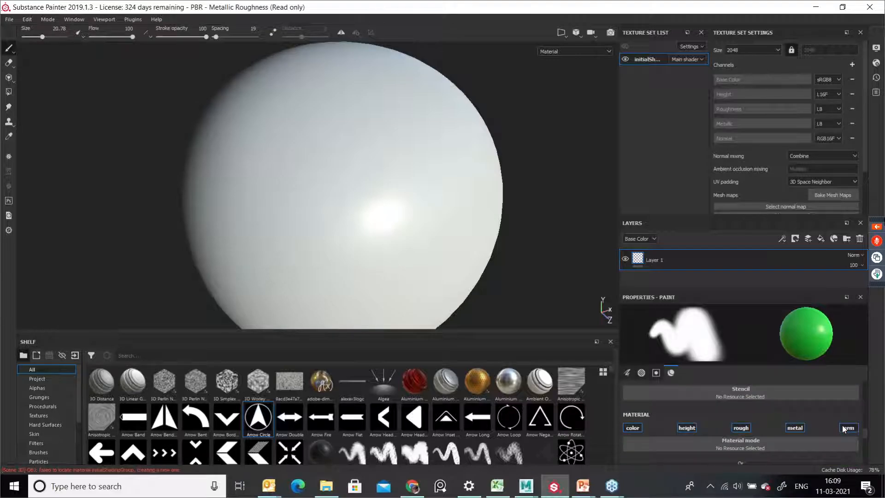
Step: Disable the paint layer's metallic, roughness and color channels and assign Arrow Circle to its Normal slot
{"action": "left_click", "coordinate": [796, 455]}
{"action": "left_click", "coordinate": [741, 455]}
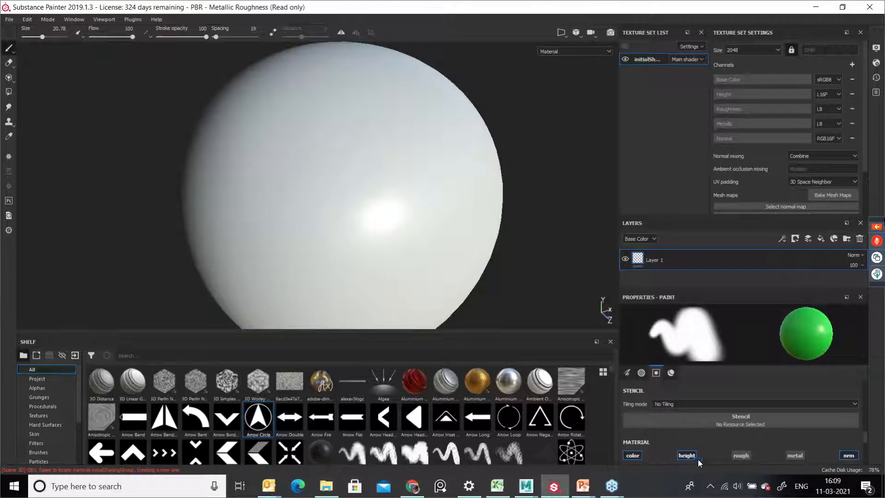
{"action": "left_click", "coordinate": [632, 456]}
{"action": "scroll", "coordinate": [815, 447], "scroll_direction": "down", "scroll_amount": 2}
{"action": "mouse_move", "coordinate": [258, 418]}
{"action": "left_mouse_down"}
{"action": "mouse_move", "coordinate": [306, 433]}
{"action": "mouse_move", "coordinate": [751, 454]}
{"action": "mouse_move", "coordinate": [742, 444]}
{"action": "left_mouse_up"}
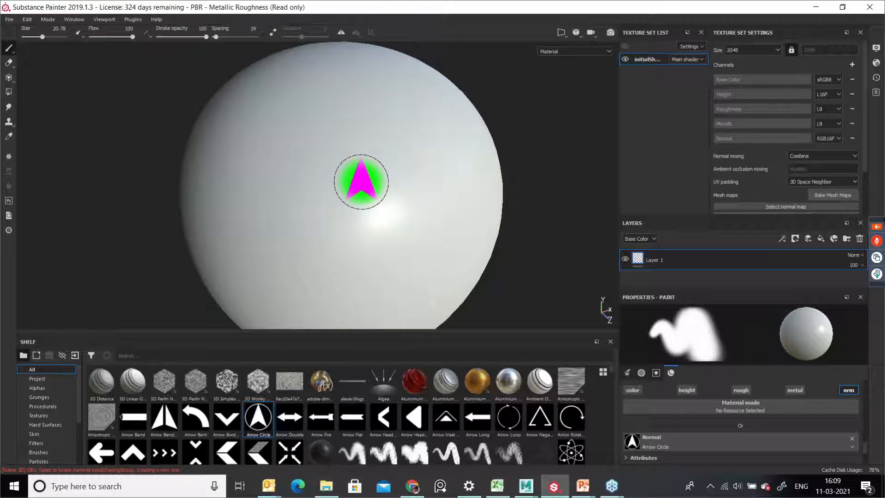
Step: Stamp the Arrow Circle onto the sphere twice with the brush size about 80
{"action": "right_click_drag", "start_coordinate": [361, 181], "coordinate": [357, 184], "text": "ctrl"}
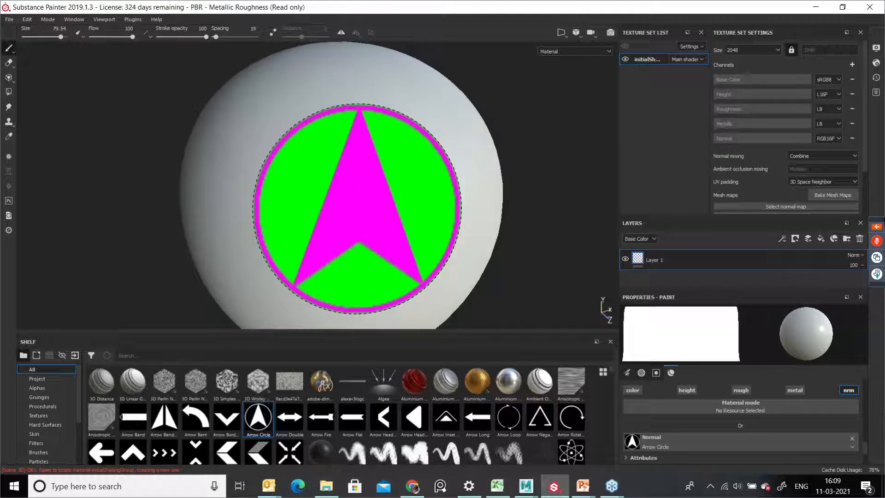
{"action": "left_click", "coordinate": [357, 209]}
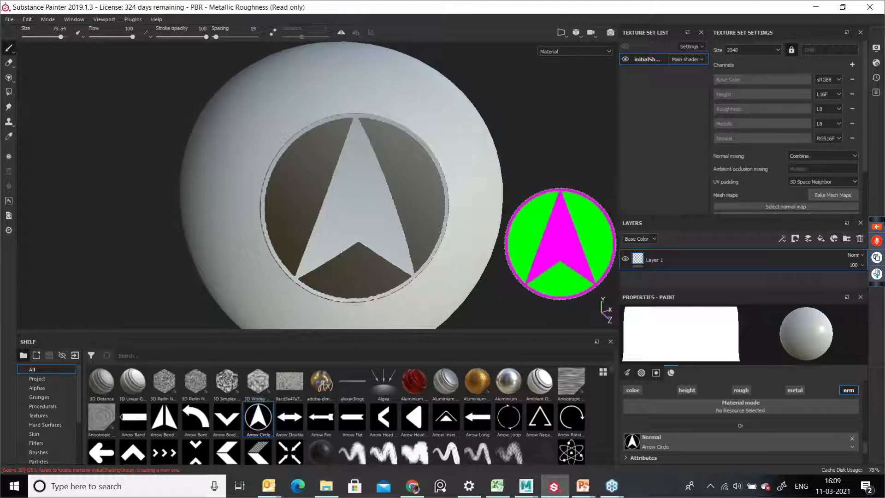
{"action": "mouse_move", "coordinate": [544, 243]}
{"action": "left_mouse_down", "text": "alt"}
{"action": "mouse_move", "coordinate": [470, 277]}
{"action": "mouse_move", "coordinate": [399, 231]}
{"action": "mouse_move", "coordinate": [340, 223]}
{"action": "mouse_move", "coordinate": [489, 226]}
{"action": "mouse_move", "coordinate": [579, 245]}
{"action": "mouse_move", "coordinate": [502, 267]}
{"action": "mouse_move", "coordinate": [512, 226]}
{"action": "mouse_move", "coordinate": [518, 237]}
{"action": "left_mouse_up", "text": "alt"}
{"action": "mouse_move", "coordinate": [450, 203]}
{"action": "left_mouse_down", "text": "alt"}
{"action": "mouse_move", "coordinate": [493, 245]}
{"action": "mouse_move", "coordinate": [521, 221]}
{"action": "left_mouse_up", "text": "alt"}
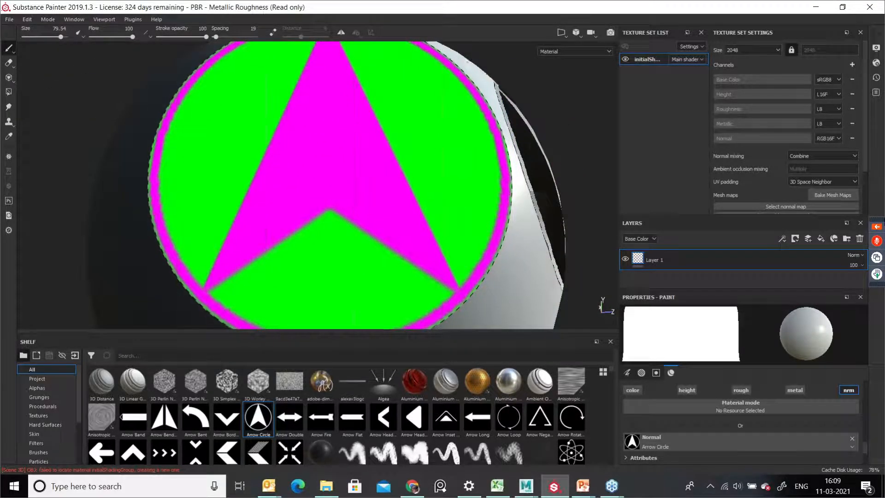
{"action": "mouse_move", "coordinate": [318, 185]}
{"action": "left_mouse_down", "text": "alt"}
{"action": "mouse_move", "coordinate": [573, 277]}
{"action": "mouse_move", "coordinate": [573, 223]}
{"action": "mouse_move", "coordinate": [555, 255]}
{"action": "mouse_move", "coordinate": [450, 201]}
{"action": "mouse_move", "coordinate": [464, 237]}
{"action": "left_mouse_up", "text": "alt"}
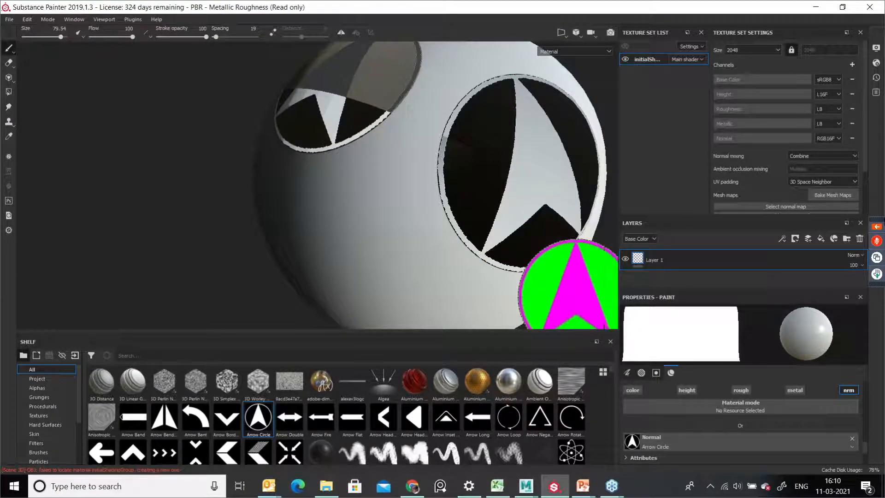
{"action": "mouse_move", "coordinate": [866, 450]}
{"action": "left_mouse_down"}
{"action": "mouse_move", "coordinate": [874, 406]}
{"action": "mouse_move", "coordinate": [877, 459]}
{"action": "left_mouse_up"}
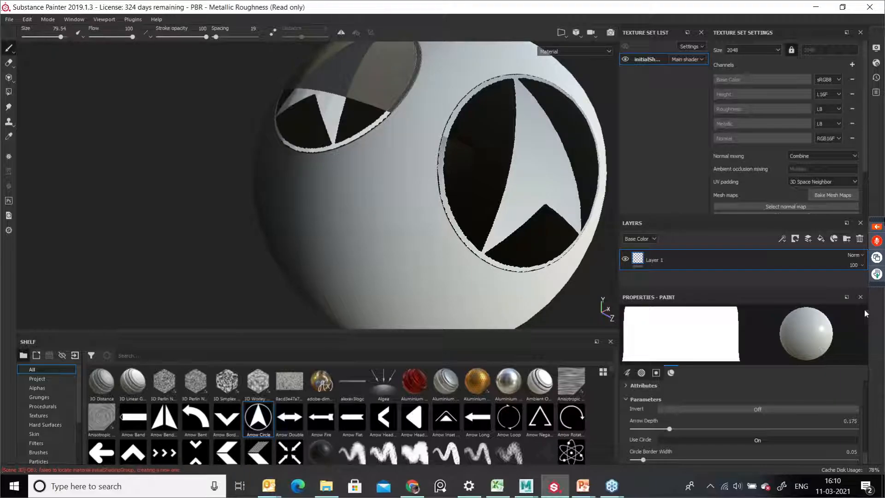
Step: Delete the paint layer
{"action": "left_click", "coordinate": [859, 239]}
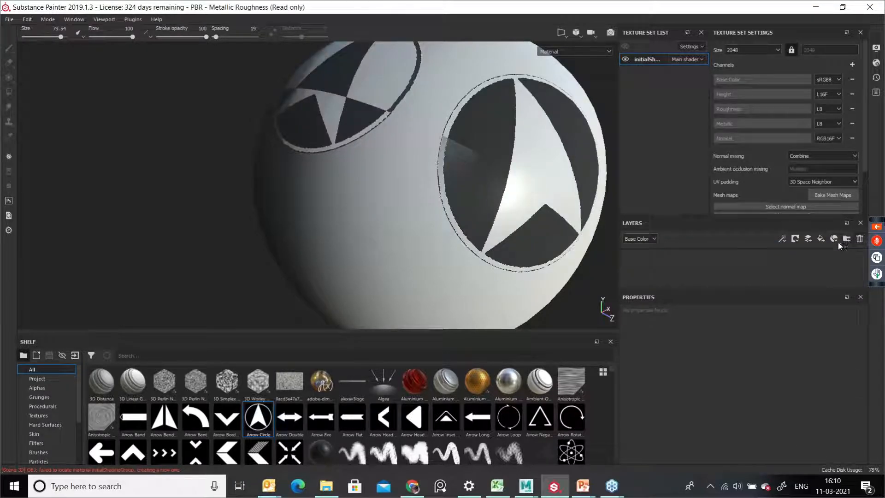
{"action": "mouse_move", "coordinate": [482, 249]}
{"action": "middle_mouse_down", "text": "alt"}
{"action": "mouse_move", "coordinate": [407, 258]}
{"action": "mouse_move", "coordinate": [438, 241]}
{"action": "mouse_move", "coordinate": [439, 230]}
{"action": "middle_mouse_up", "text": "alt"}
{"action": "right_click_drag", "start_coordinate": [438, 229], "coordinate": [465, 251], "text": "alt"}
{"action": "middle_click_drag", "start_coordinate": [513, 244], "coordinate": [490, 239], "text": "alt"}
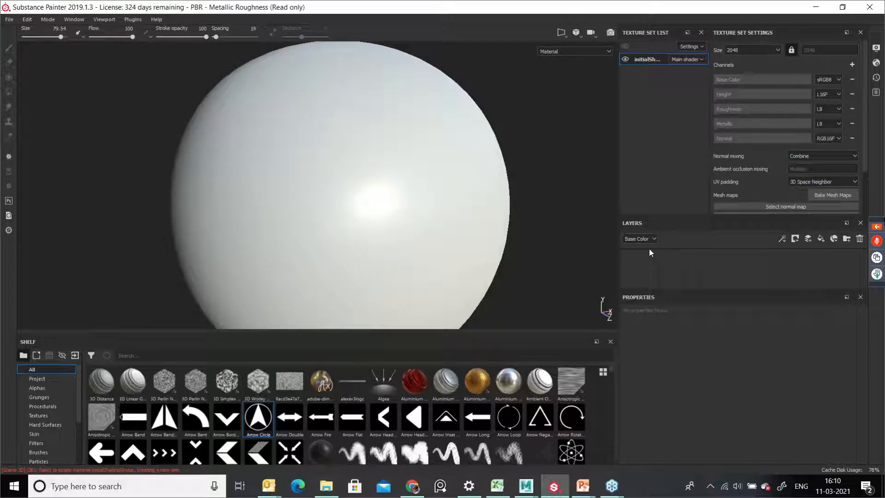
Step: Add a new paint layer and enable its base color channel
{"action": "left_click", "coordinate": [809, 243]}
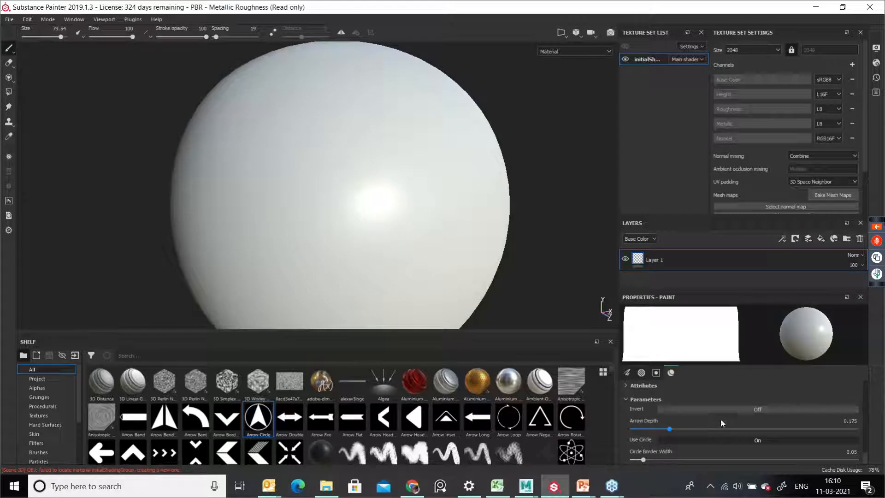
{"action": "scroll", "coordinate": [740, 407], "scroll_direction": "down", "scroll_amount": 5}
{"action": "scroll", "coordinate": [737, 414], "scroll_direction": "up", "scroll_amount": 4}
{"action": "scroll", "coordinate": [743, 432], "scroll_direction": "down", "scroll_amount": 5}
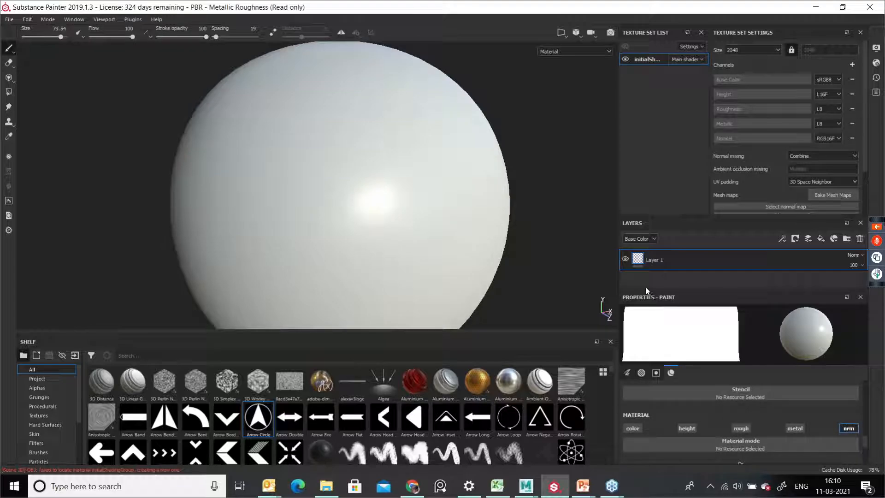
{"action": "left_click", "coordinate": [636, 429]}
{"action": "scroll", "coordinate": [763, 430], "scroll_direction": "down", "scroll_amount": 2}
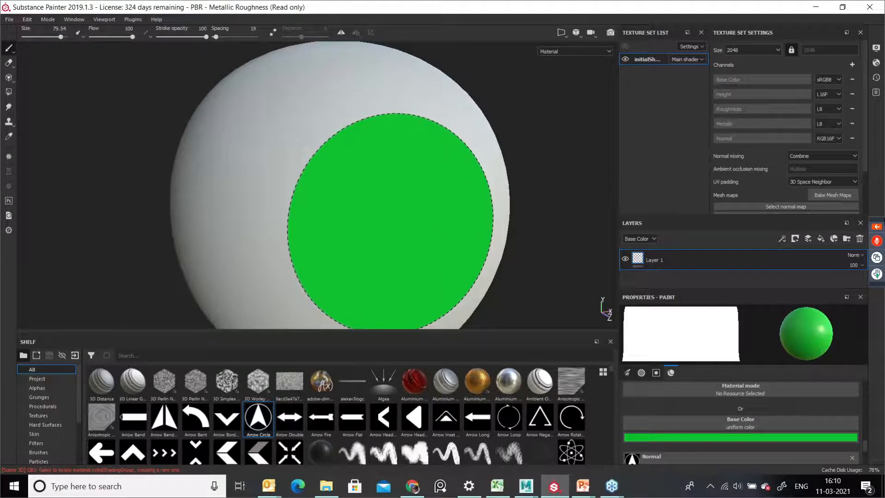
Step: Stamp the green Arrow Circle onto the front of the sphere with the brush size about 68
{"action": "mouse_move", "coordinate": [364, 196]}
{"action": "right_mouse_down", "text": "ctrl"}
{"action": "mouse_move", "coordinate": [351, 196]}
{"action": "mouse_move", "coordinate": [364, 200]}
{"action": "right_mouse_up", "text": "ctrl"}
{"action": "mouse_move", "coordinate": [364, 189]}
{"action": "left_mouse_down"}
{"action": "mouse_move", "coordinate": [399, 191]}
{"action": "mouse_move", "coordinate": [376, 210]}
{"action": "mouse_move", "coordinate": [384, 206]}
{"action": "left_mouse_up"}
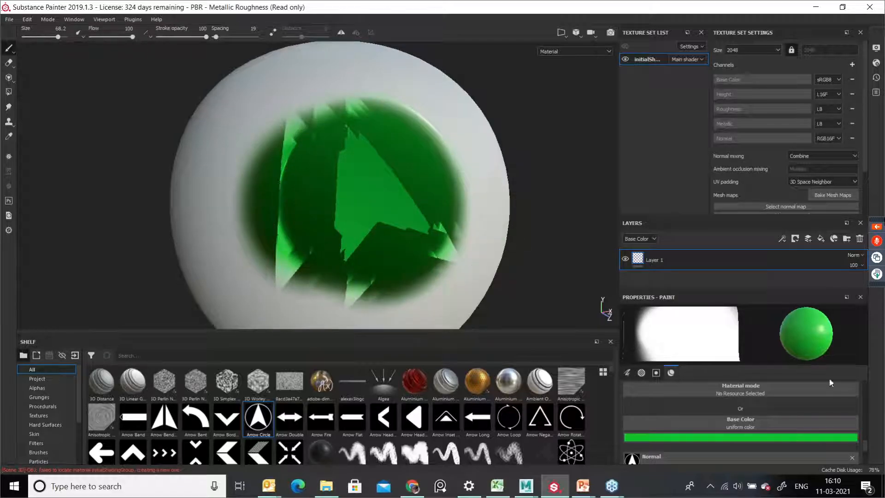
{"action": "scroll", "coordinate": [790, 383], "scroll_direction": "down", "scroll_amount": 2}
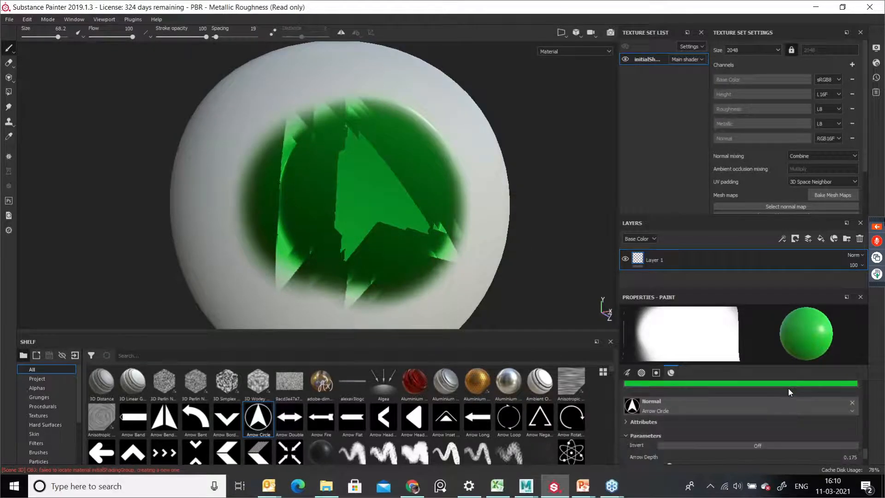
Step: Remove the Arrow Circle normal from the brush material and set the brush stencil to Polygon 2
{"action": "left_click", "coordinate": [850, 403]}
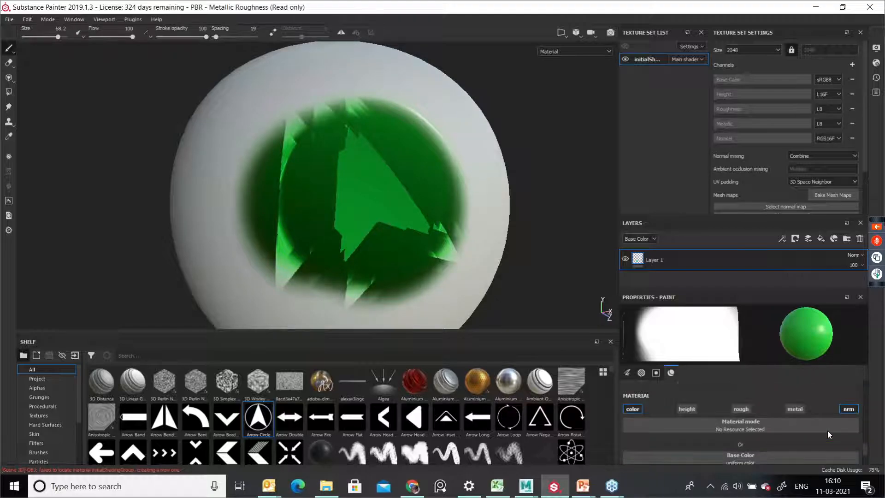
{"action": "scroll", "coordinate": [828, 430], "scroll_direction": "up", "scroll_amount": 2}
{"action": "left_click", "coordinate": [828, 432]}
{"action": "scroll", "coordinate": [832, 387], "scroll_direction": "down", "scroll_amount": 5}
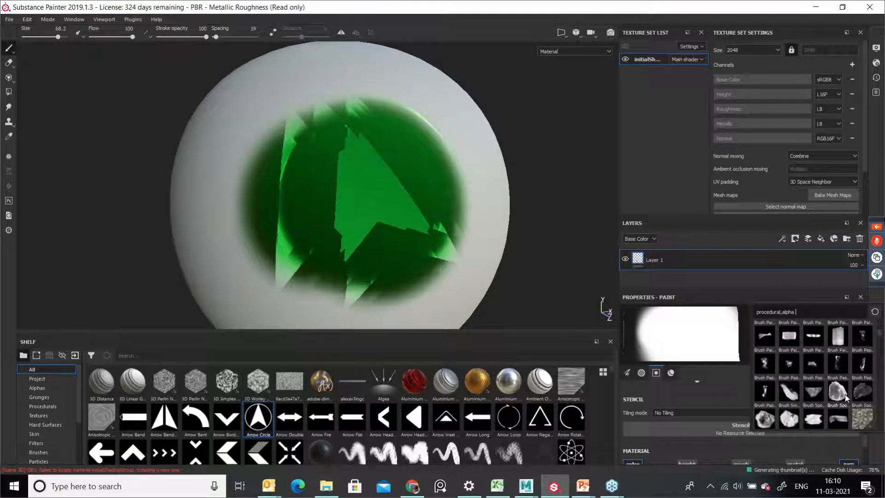
{"action": "scroll", "coordinate": [846, 396], "scroll_direction": "down", "scroll_amount": 10}
{"action": "scroll", "coordinate": [847, 394], "scroll_direction": "down", "scroll_amount": 10}
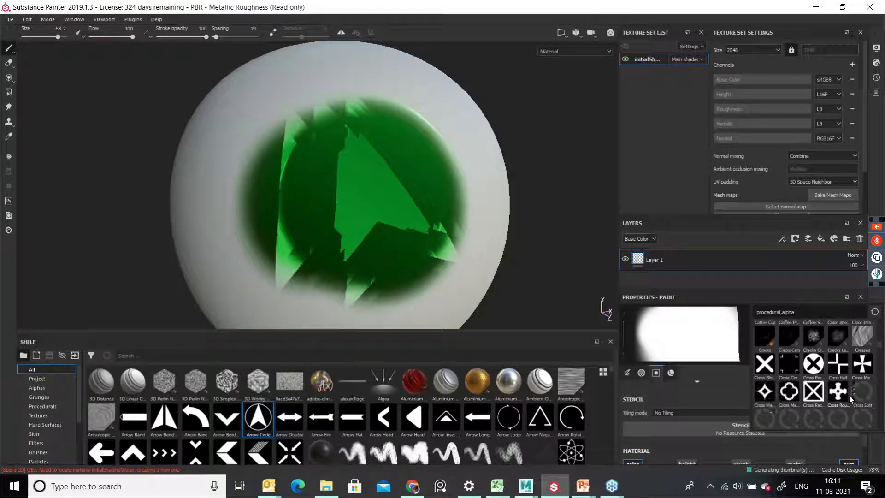
{"action": "scroll", "coordinate": [850, 396], "scroll_direction": "down", "scroll_amount": 5}
{"action": "scroll", "coordinate": [853, 401], "scroll_direction": "down", "scroll_amount": 10}
{"action": "scroll", "coordinate": [854, 403], "scroll_direction": "down", "scroll_amount": 5}
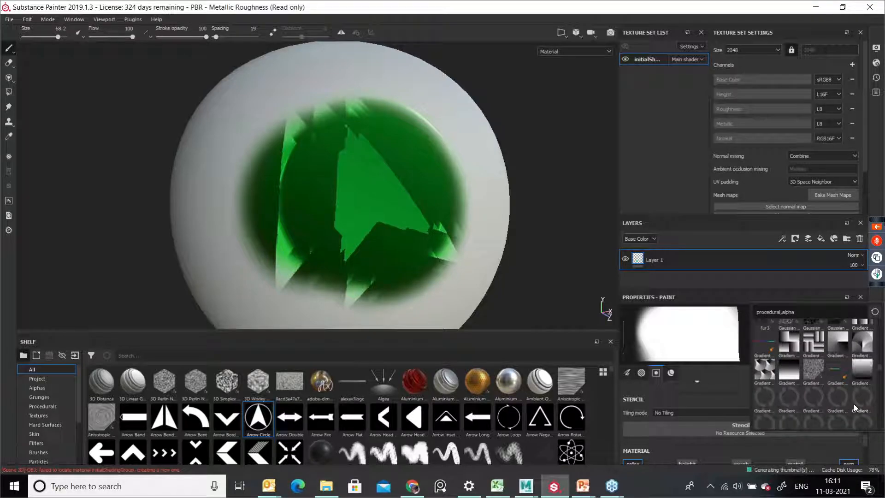
{"action": "scroll", "coordinate": [854, 404], "scroll_direction": "down", "scroll_amount": 5}
{"action": "scroll", "coordinate": [854, 404], "scroll_direction": "down", "scroll_amount": 5}
{"action": "scroll", "coordinate": [854, 404], "scroll_direction": "down", "scroll_amount": 5}
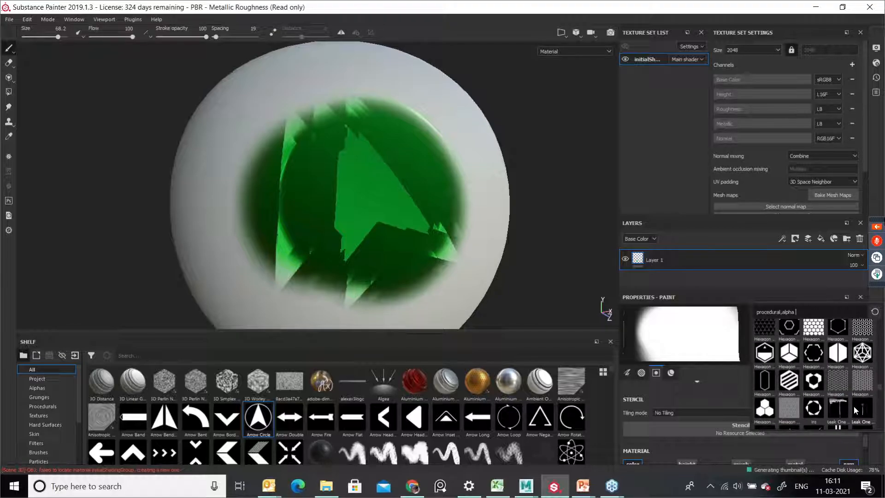
{"action": "scroll", "coordinate": [854, 406], "scroll_direction": "down", "scroll_amount": 5}
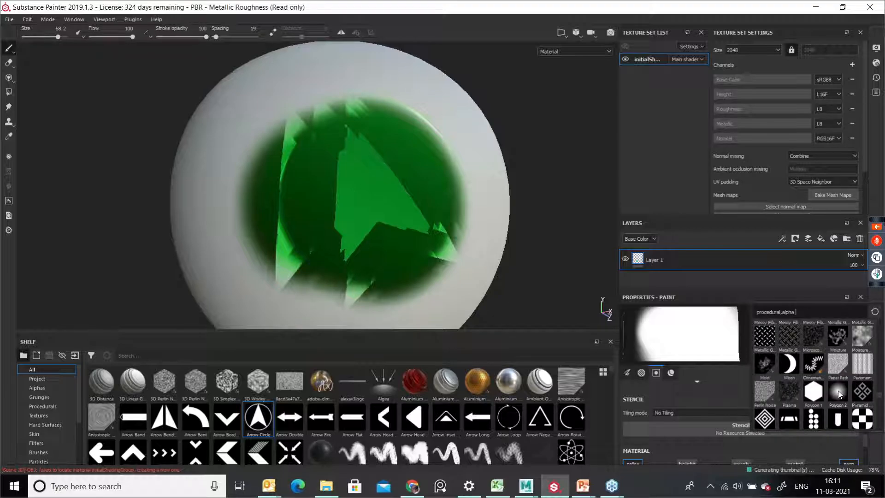
{"action": "left_click", "coordinate": [838, 391]}
Step: Paint green strokes through the Polygon 2 stencil onto the sphere and undo the last stroke
{"action": "mouse_move", "coordinate": [378, 208]}
{"action": "left_mouse_down"}
{"action": "mouse_move", "coordinate": [332, 230]}
{"action": "mouse_move", "coordinate": [316, 208]}
{"action": "mouse_move", "coordinate": [454, 184]}
{"action": "mouse_move", "coordinate": [383, 198]}
{"action": "left_mouse_up"}
{"action": "mouse_move", "coordinate": [480, 217]}
{"action": "middle_mouse_down", "text": "alt"}
{"action": "mouse_move", "coordinate": [369, 223]}
{"action": "mouse_move", "coordinate": [435, 219]}
{"action": "middle_mouse_up", "text": "alt"}
{"action": "key", "text": "3"}
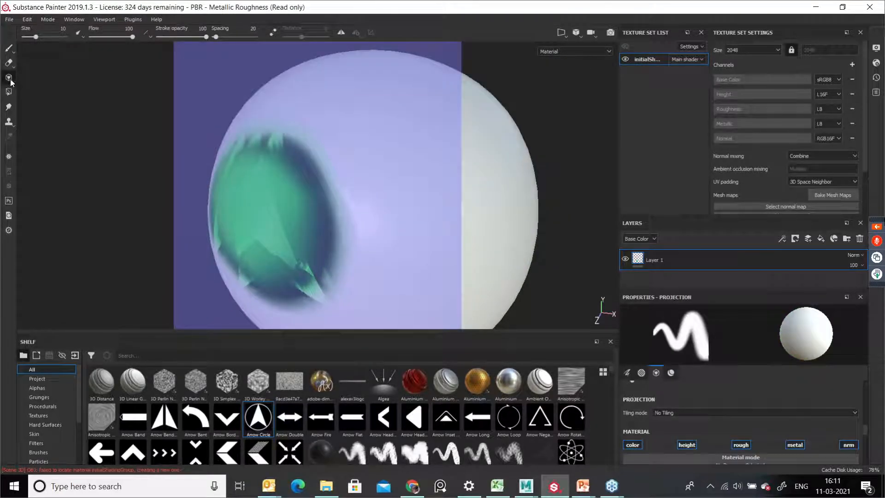
{"action": "key", "text": "1"}
{"action": "mouse_move", "coordinate": [513, 190]}
{"action": "middle_mouse_down", "text": "alt"}
{"action": "mouse_move", "coordinate": [547, 208]}
{"action": "mouse_move", "coordinate": [540, 200]}
{"action": "middle_mouse_up", "text": "alt"}
{"action": "left_click_drag", "start_coordinate": [385, 159], "coordinate": [404, 163]}
{"action": "key", "text": "ctrl+z"}
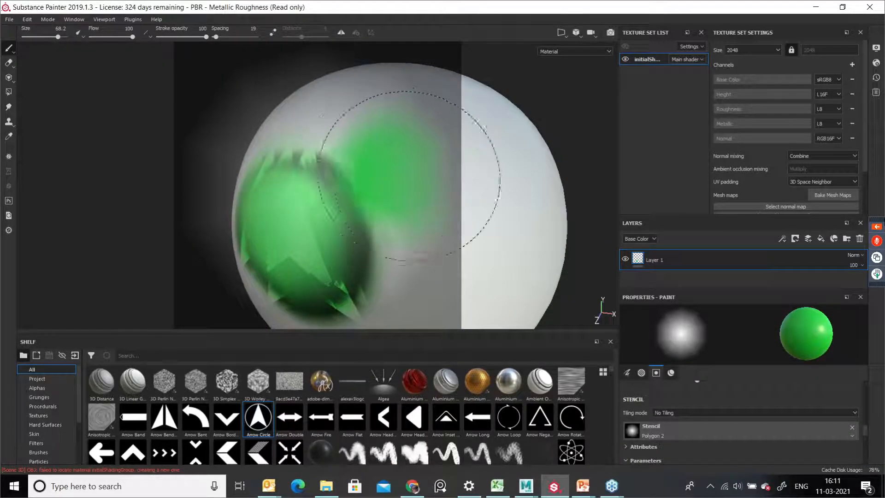
Step: Create a new project from sphere.obj, discarding the current project's unsaved changes
{"action": "left_click", "coordinate": [9, 19]}
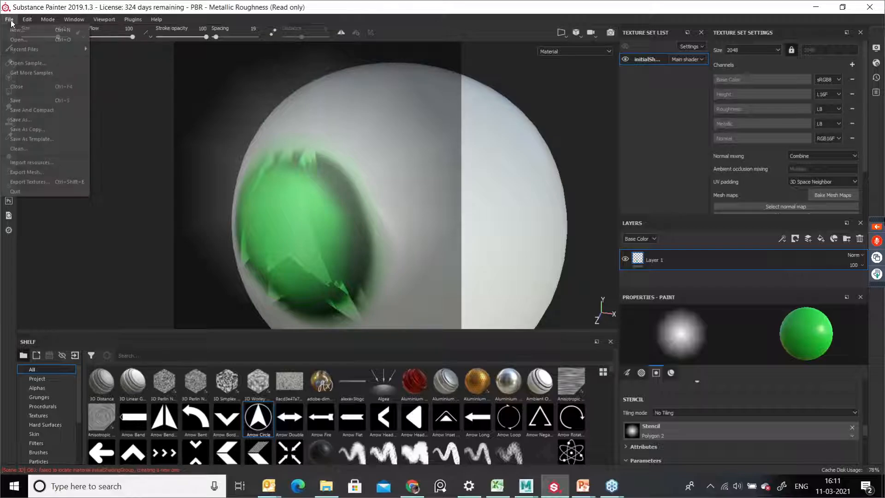
{"action": "left_click", "coordinate": [17, 28]}
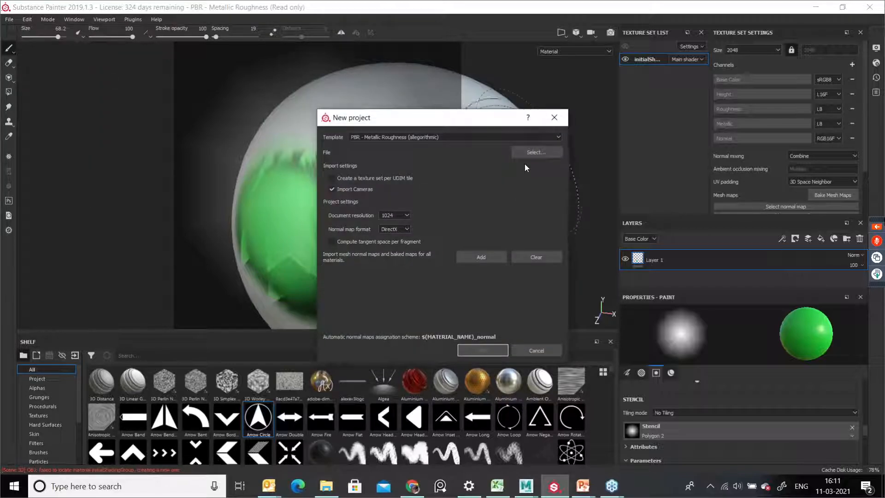
{"action": "left_click", "coordinate": [532, 152]}
{"action": "left_click", "coordinate": [540, 189]}
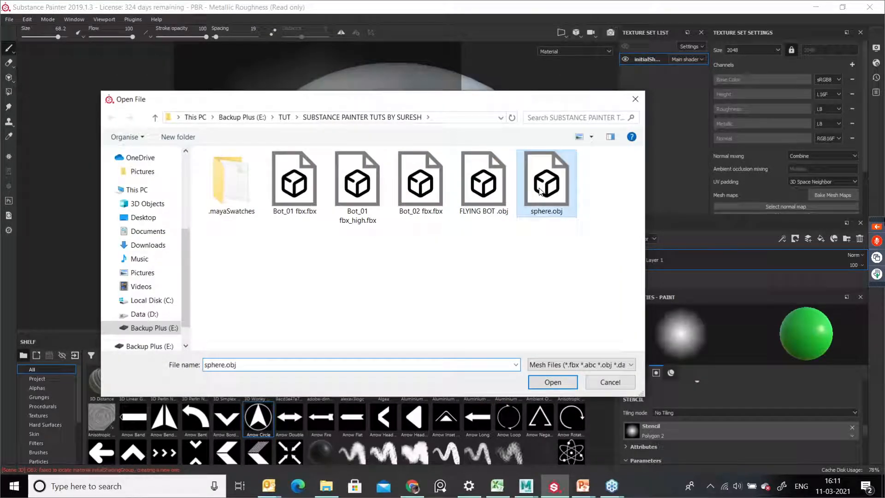
{"action": "left_click", "coordinate": [561, 381]}
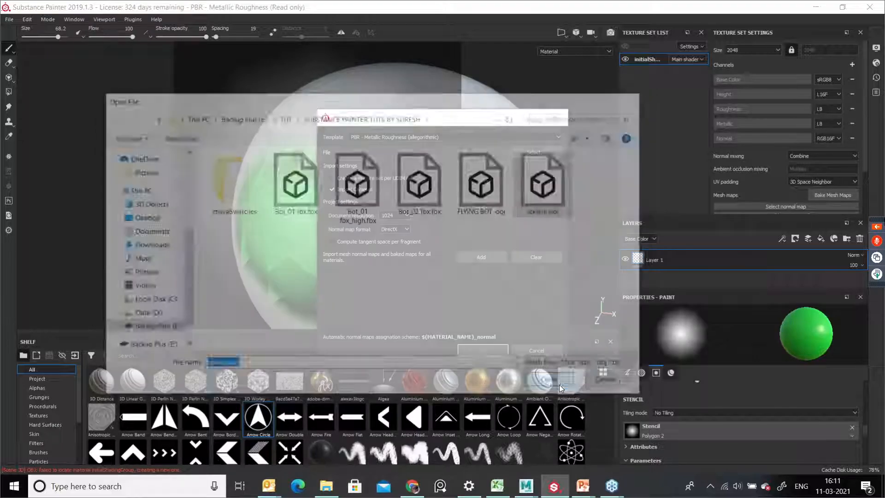
{"action": "left_click", "coordinate": [489, 352]}
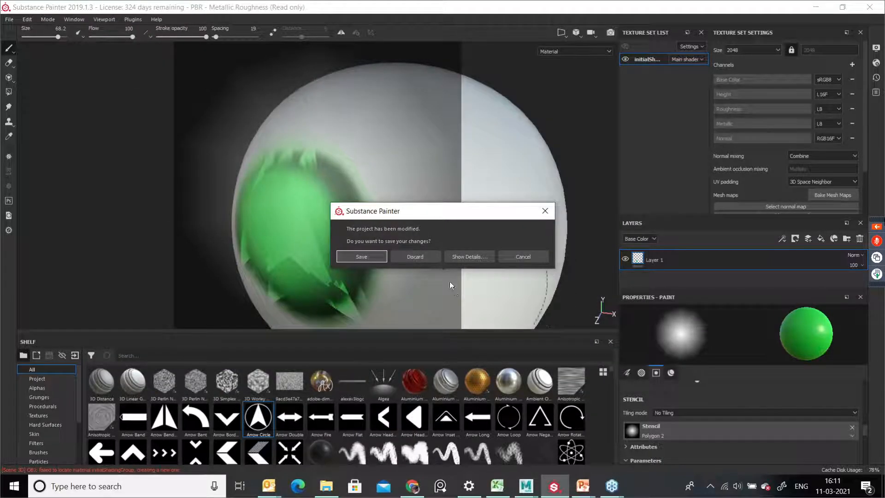
{"action": "left_click", "coordinate": [422, 254]}
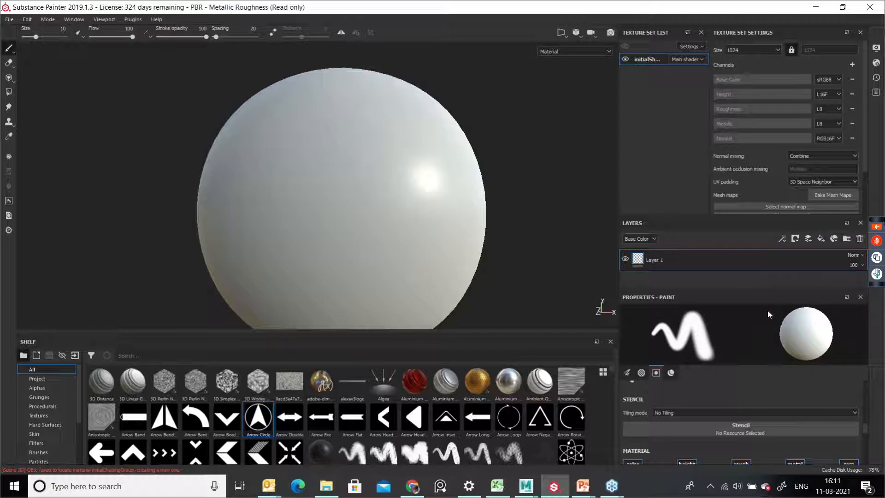
Step: Set the brush base color to red and paint a stroke across the sphere's upper front
{"action": "scroll", "coordinate": [776, 412], "scroll_direction": "down", "scroll_amount": 2}
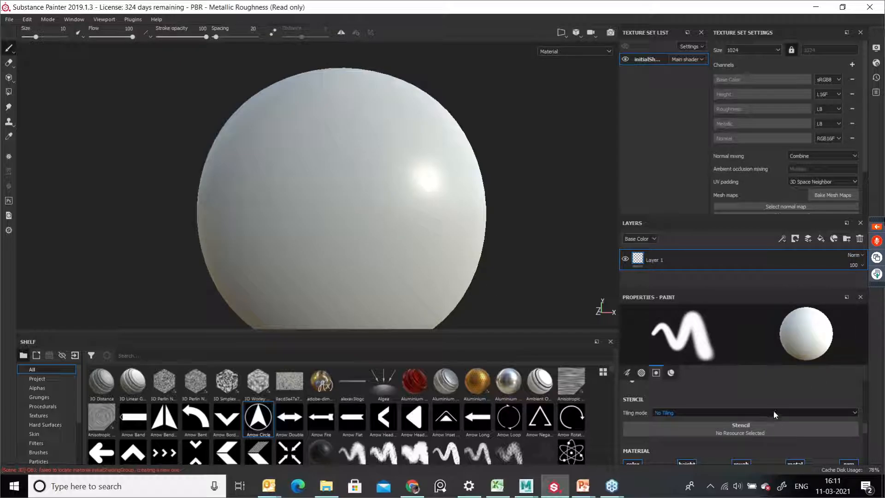
{"action": "scroll", "coordinate": [776, 408], "scroll_direction": "down", "scroll_amount": 2}
{"action": "left_click", "coordinate": [783, 445]}
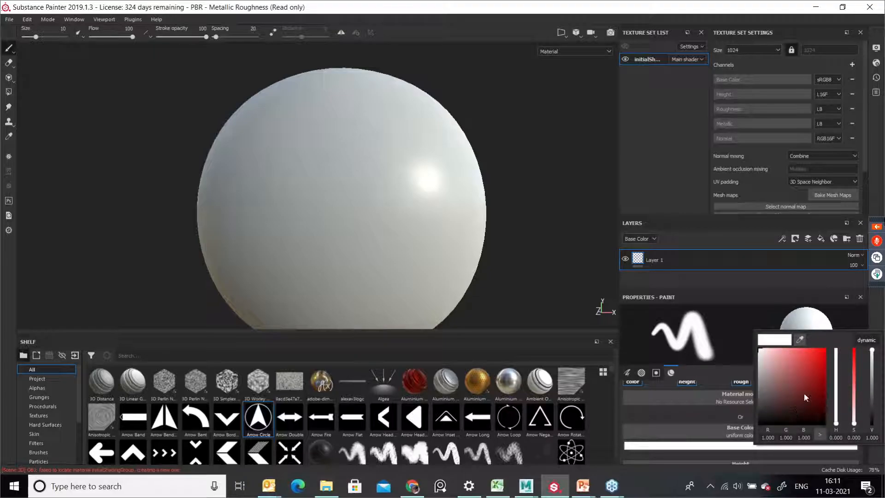
{"action": "left_click", "coordinate": [815, 376]}
{"action": "mouse_move", "coordinate": [336, 189]}
{"action": "left_mouse_down"}
{"action": "mouse_move", "coordinate": [392, 200]}
{"action": "mouse_move", "coordinate": [433, 134]}
{"action": "mouse_move", "coordinate": [440, 163]}
{"action": "left_mouse_up"}
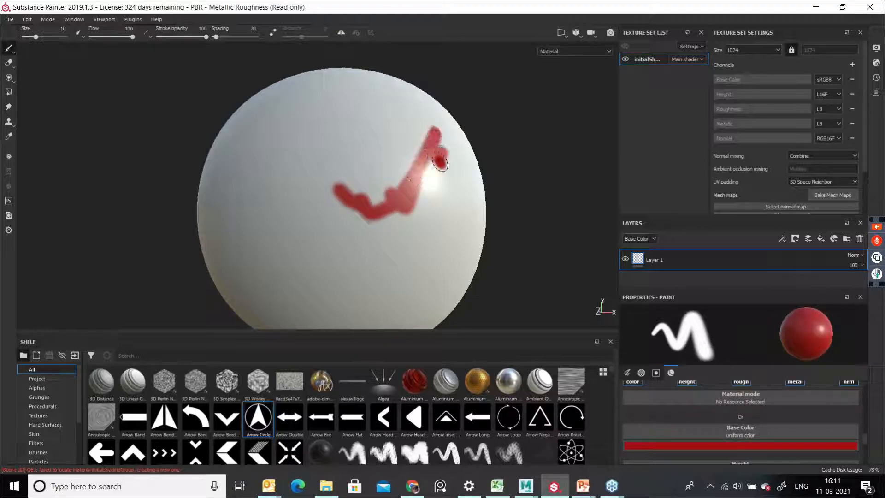
Step: Add a fill layer and set its base color to red (R 0.520, G 0.012, B 0.012)
{"action": "left_click", "coordinate": [822, 238]}
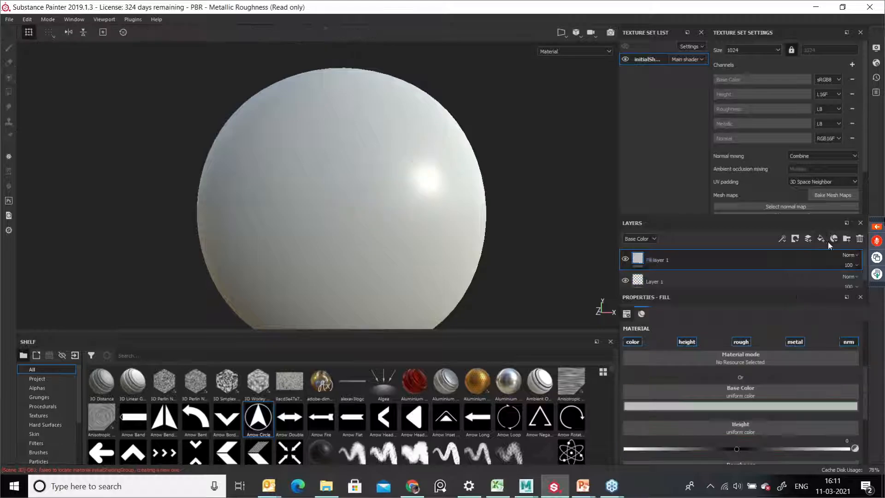
{"action": "left_click", "coordinate": [796, 406]}
{"action": "left_click_drag", "start_coordinate": [814, 341], "coordinate": [815, 329]}
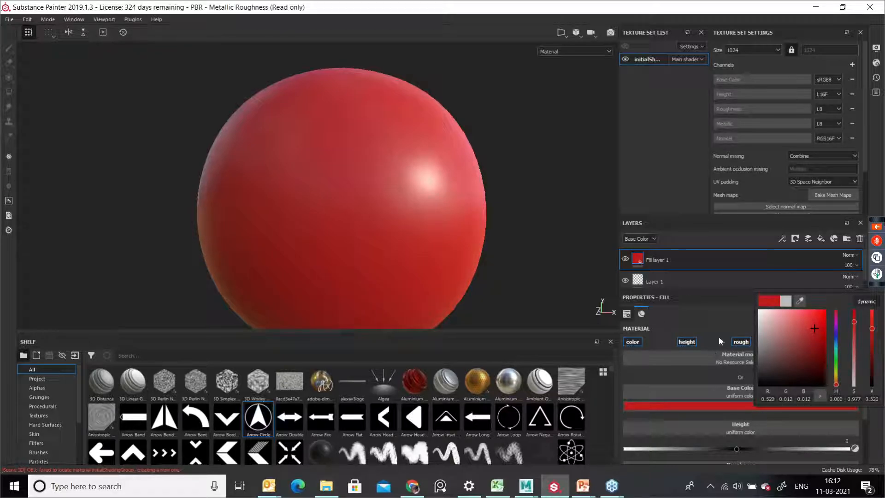
{"action": "left_click", "coordinate": [718, 318]}
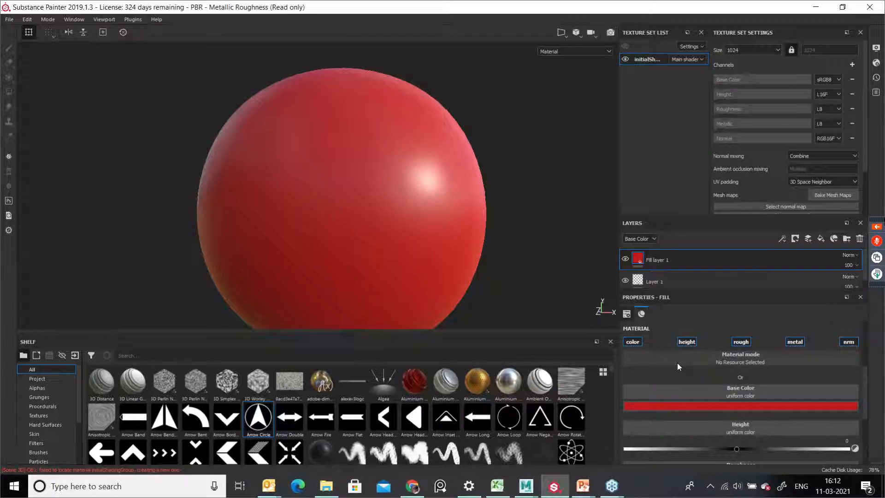
{"action": "scroll", "coordinate": [677, 363], "scroll_direction": "up", "scroll_amount": 3}
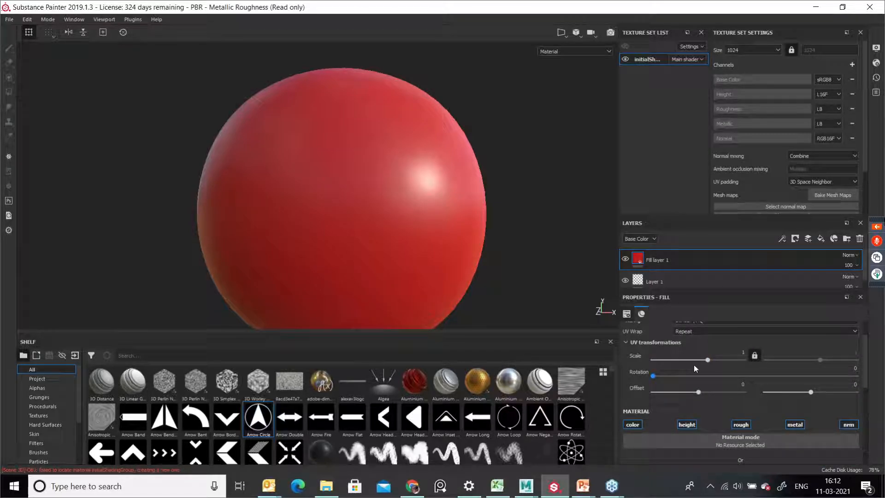
{"action": "scroll", "coordinate": [701, 368], "scroll_direction": "up", "scroll_amount": 1}
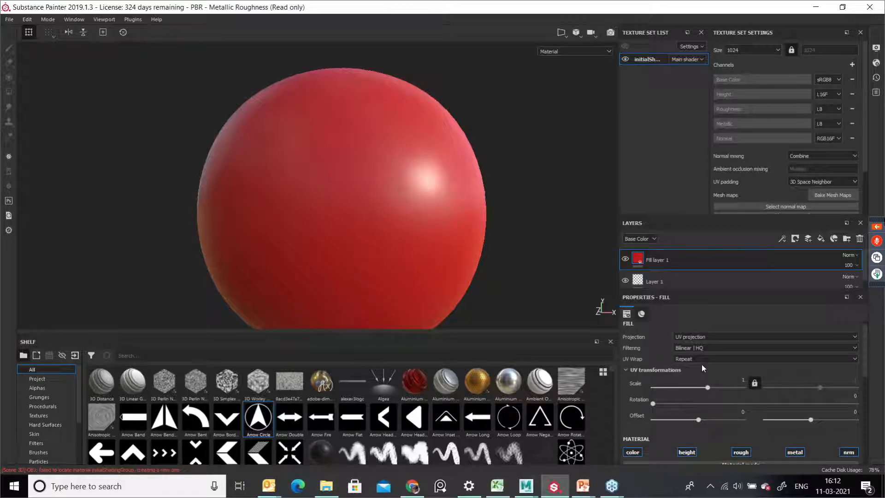
{"action": "scroll", "coordinate": [702, 365], "scroll_direction": "up", "scroll_amount": 1}
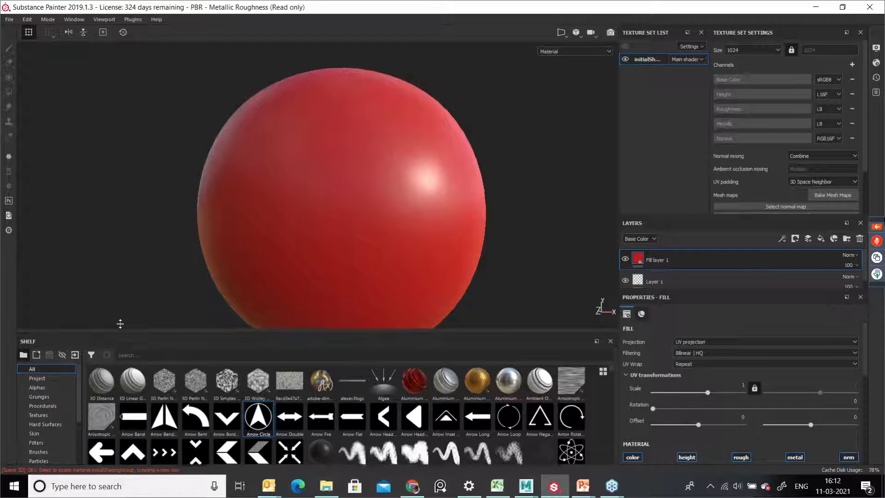
Step: Enlarge the shelf and browse each of its categories from Project through Environments
{"action": "left_click_drag", "start_coordinate": [118, 332], "coordinate": [121, 233]}
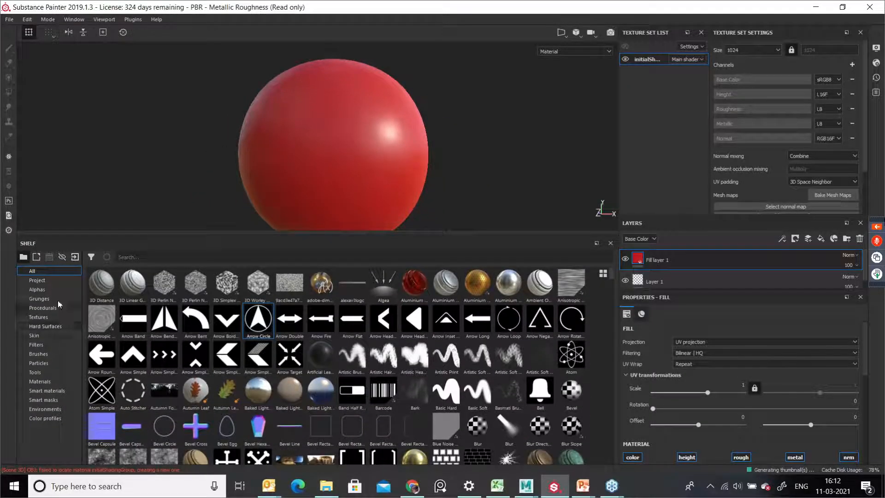
{"action": "left_click", "coordinate": [39, 280]}
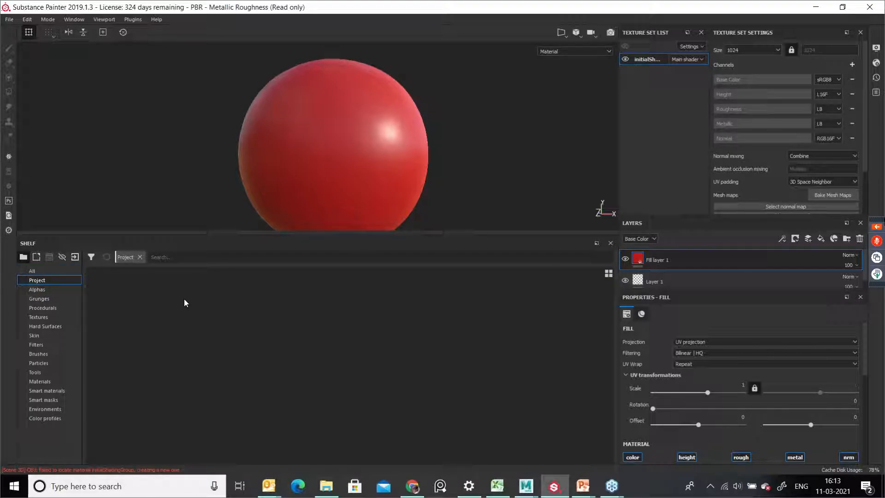
{"action": "left_click", "coordinate": [48, 292]}
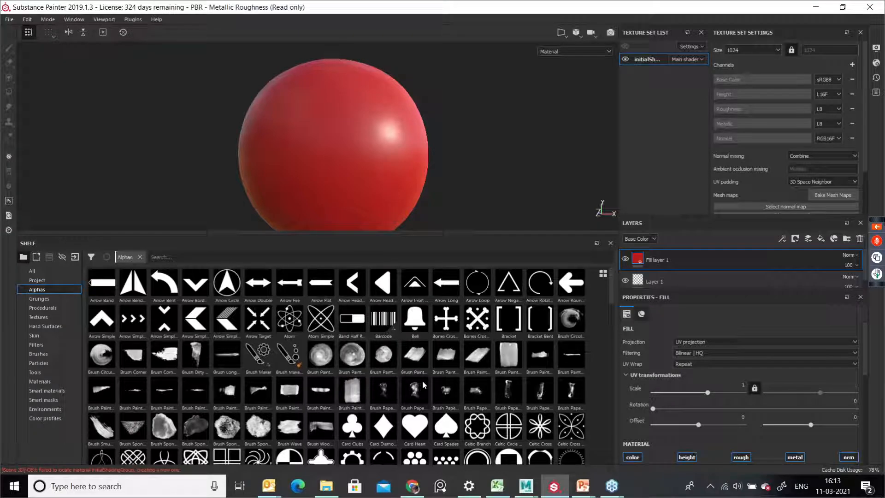
{"action": "left_click", "coordinate": [47, 300]}
{"action": "left_click", "coordinate": [54, 309]}
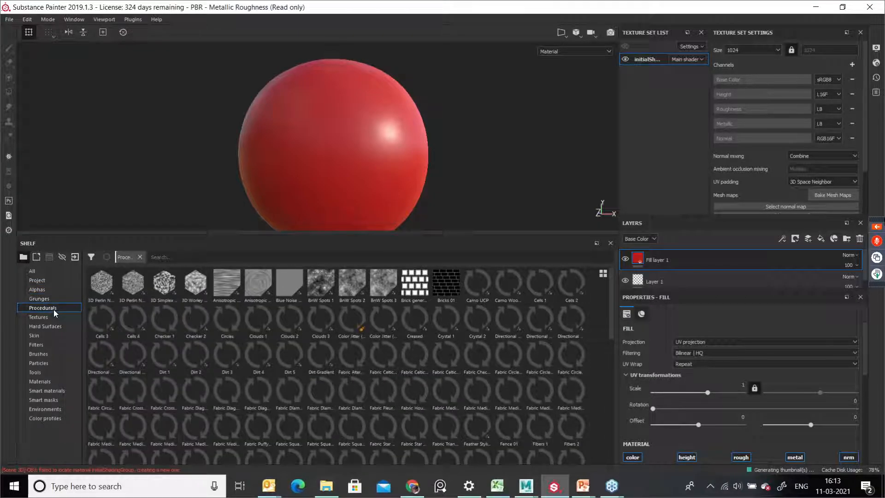
{"action": "left_click", "coordinate": [54, 318]}
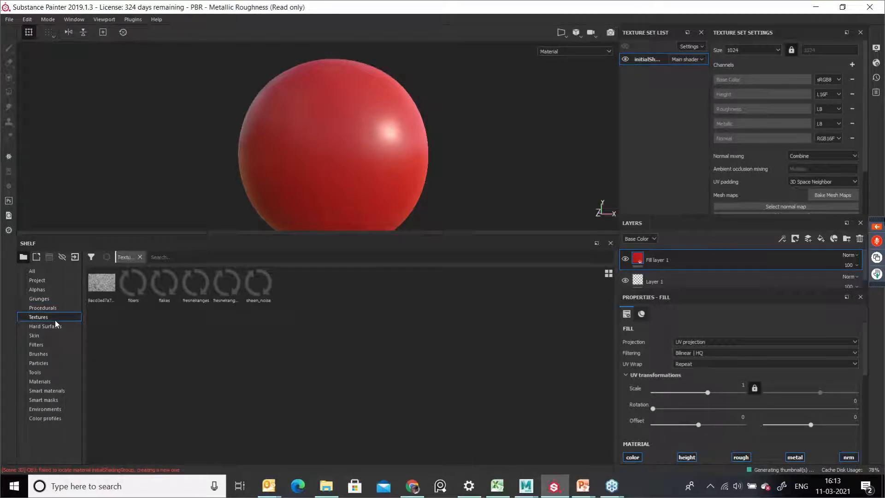
{"action": "left_click", "coordinate": [54, 327]}
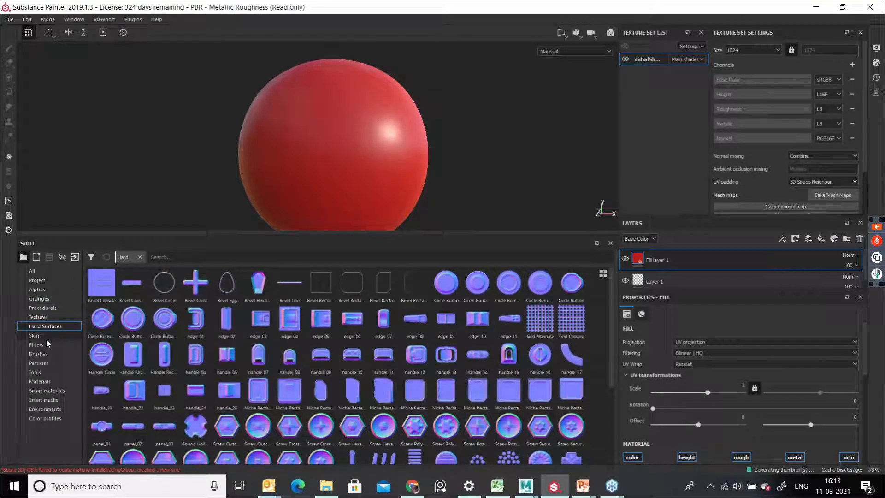
{"action": "left_click", "coordinate": [38, 336]}
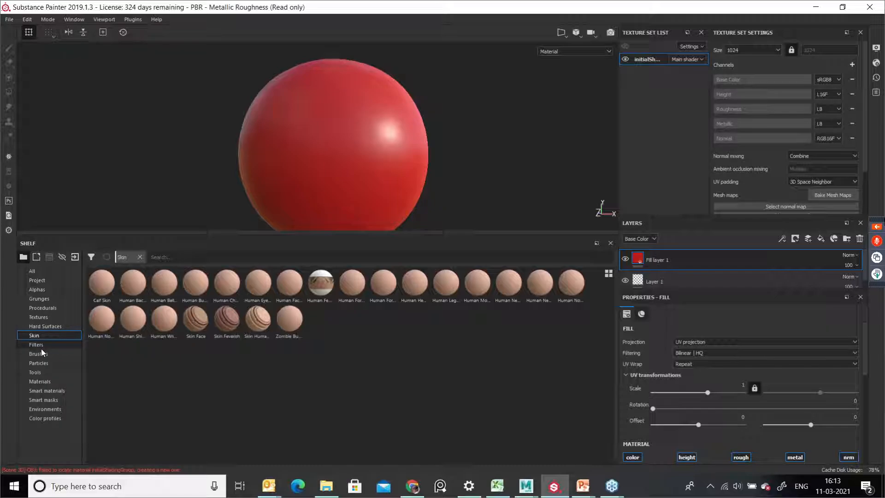
{"action": "left_click", "coordinate": [41, 347]}
{"action": "left_click", "coordinate": [46, 355]}
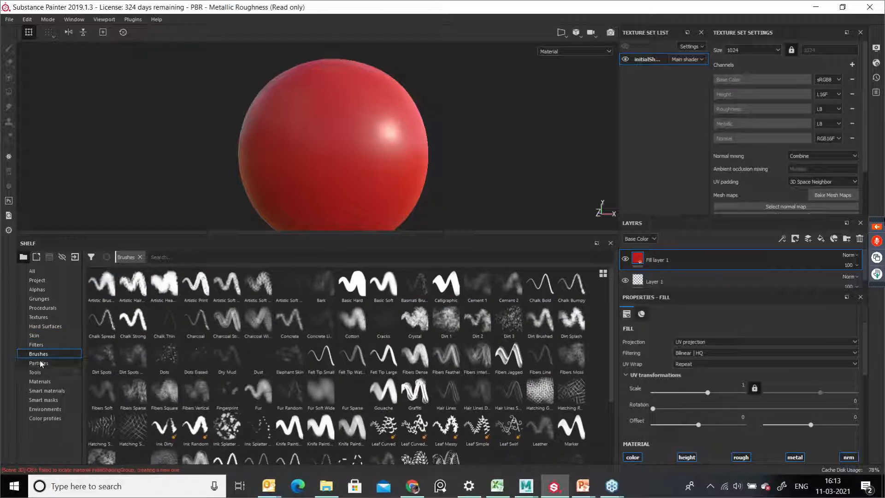
{"action": "left_click", "coordinate": [44, 364]}
{"action": "left_click", "coordinate": [44, 375]}
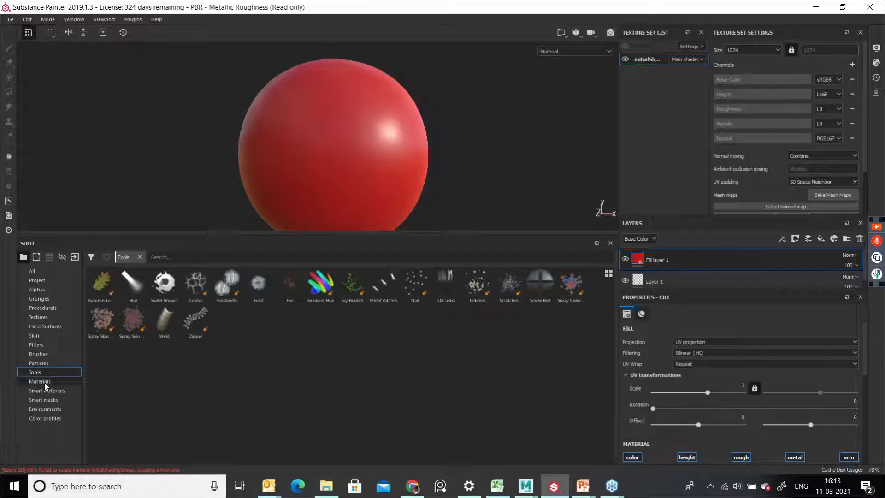
{"action": "left_click", "coordinate": [43, 383]}
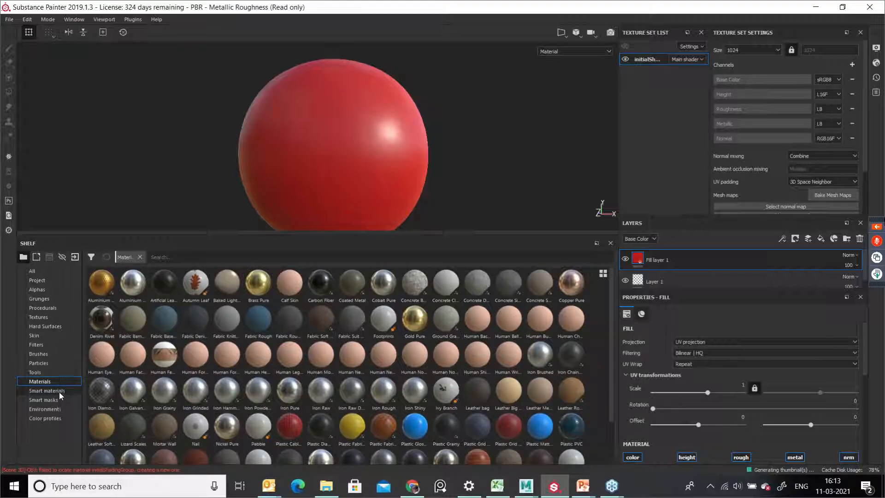
{"action": "left_click", "coordinate": [61, 392]}
{"action": "left_click", "coordinate": [51, 382]}
{"action": "left_click", "coordinate": [55, 400]}
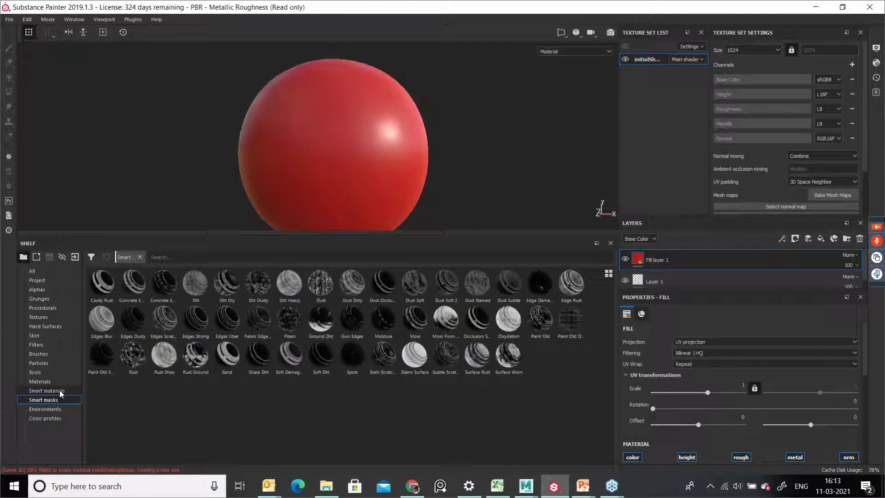
{"action": "left_click", "coordinate": [56, 410]}
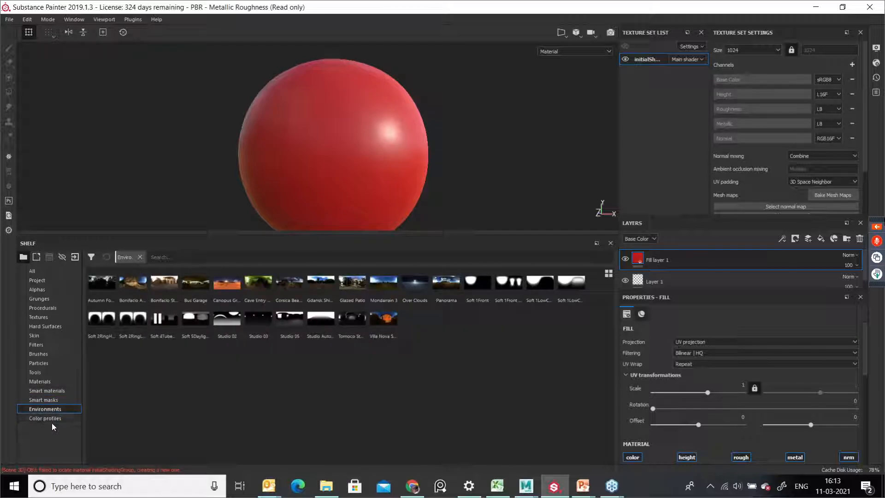
Step: Enlarge the shelf and browse its Color profiles, Textures and Procedurals categories
{"action": "left_click", "coordinate": [51, 420]}
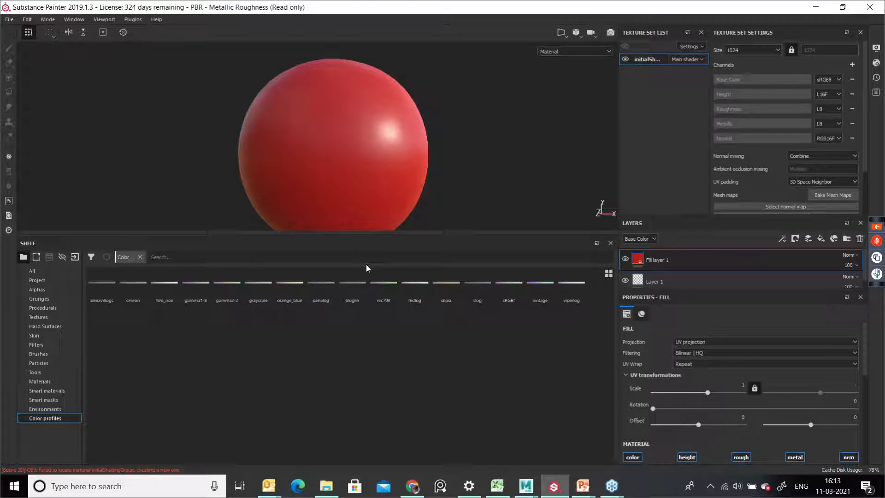
{"action": "left_click_drag", "start_coordinate": [346, 234], "coordinate": [354, 272]}
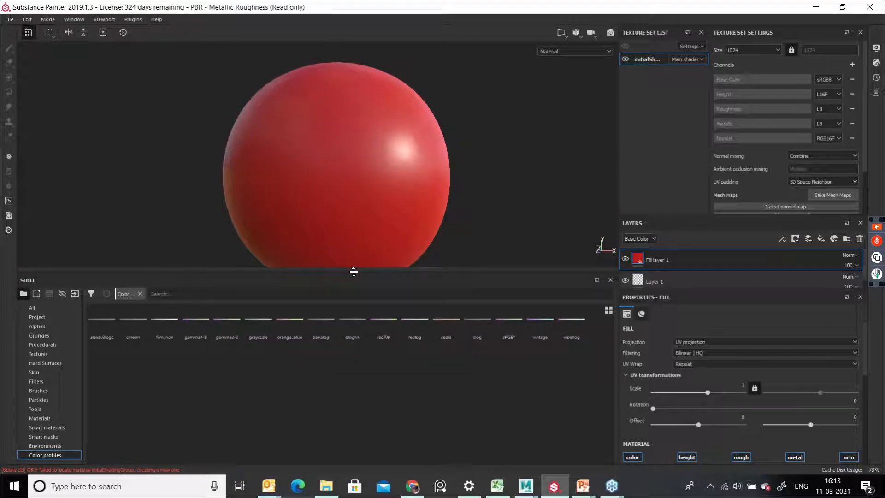
{"action": "left_click", "coordinate": [52, 353]}
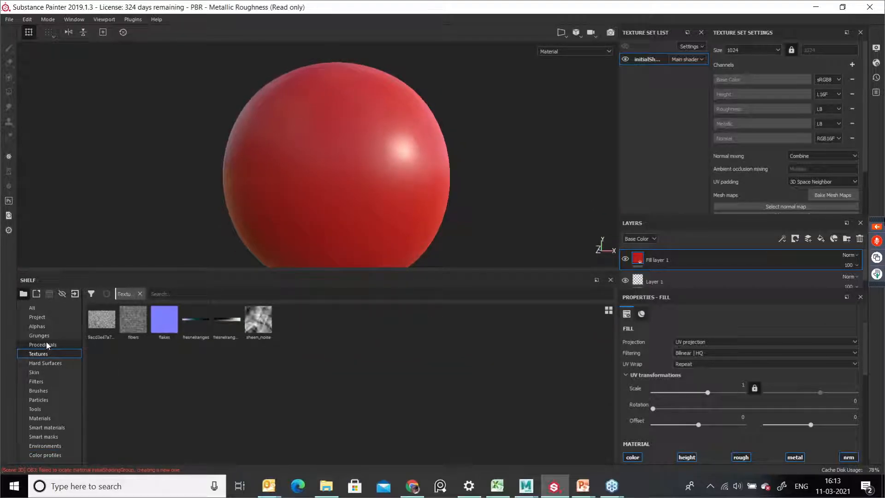
{"action": "left_click", "coordinate": [47, 344]}
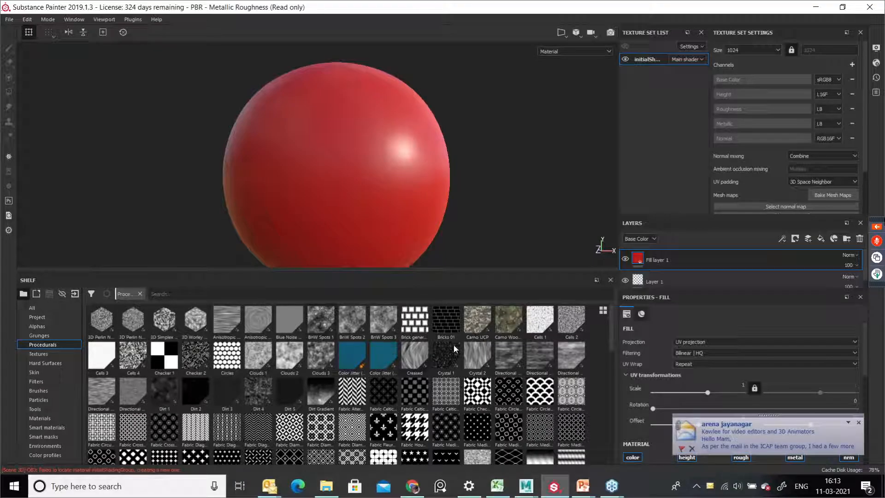
Step: Add a black mask to the fill layer and paint on it to reveal red across the sphere's lower front
{"action": "middle_click_drag", "start_coordinate": [392, 215], "coordinate": [362, 174], "text": "alt"}
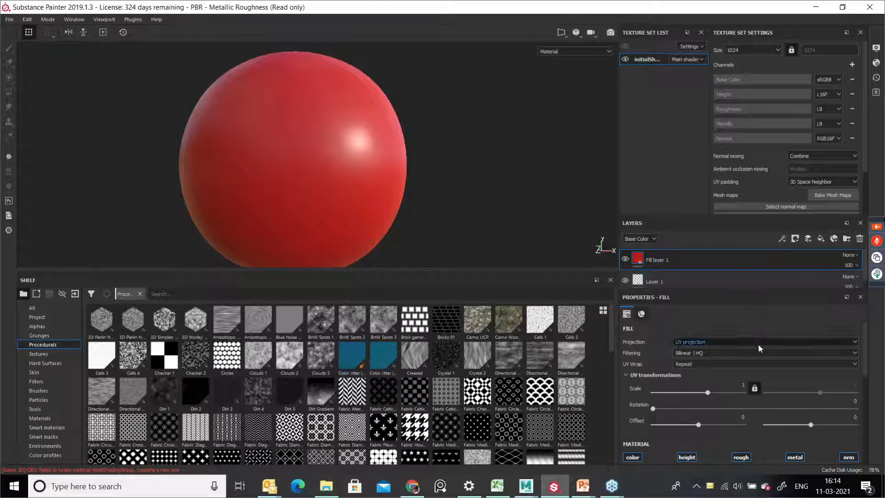
{"action": "left_click", "coordinate": [690, 281]}
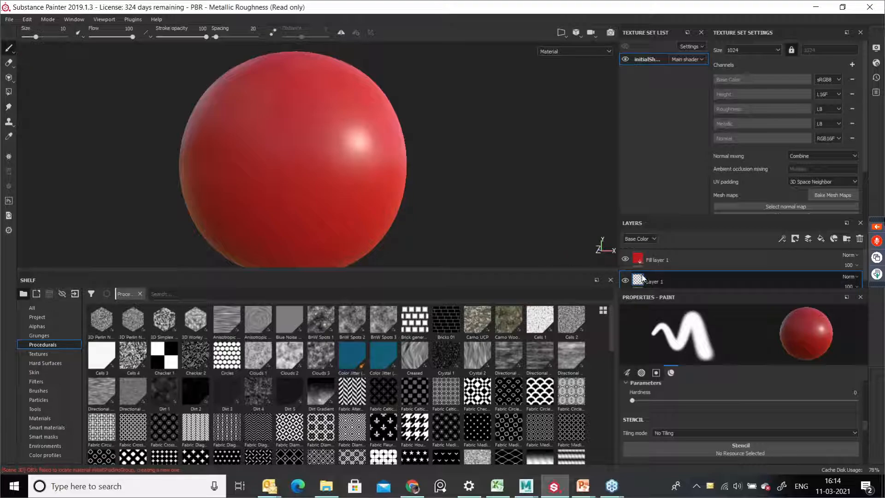
{"action": "left_click", "coordinate": [657, 261]}
{"action": "double_click", "coordinate": [657, 261]}
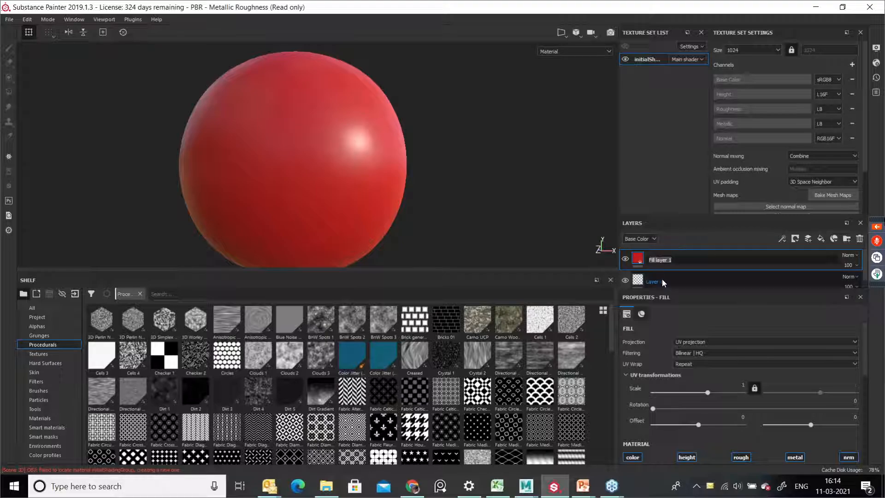
{"action": "left_click", "coordinate": [638, 259]}
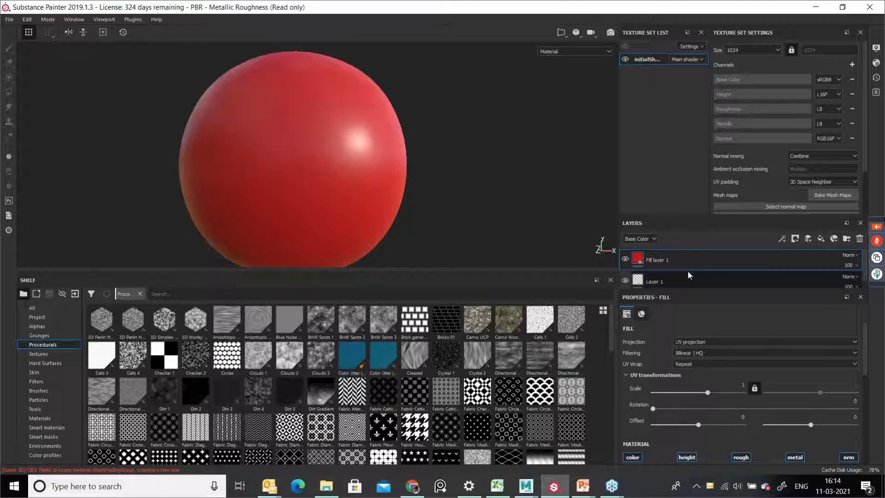
{"action": "right_click", "coordinate": [639, 259]}
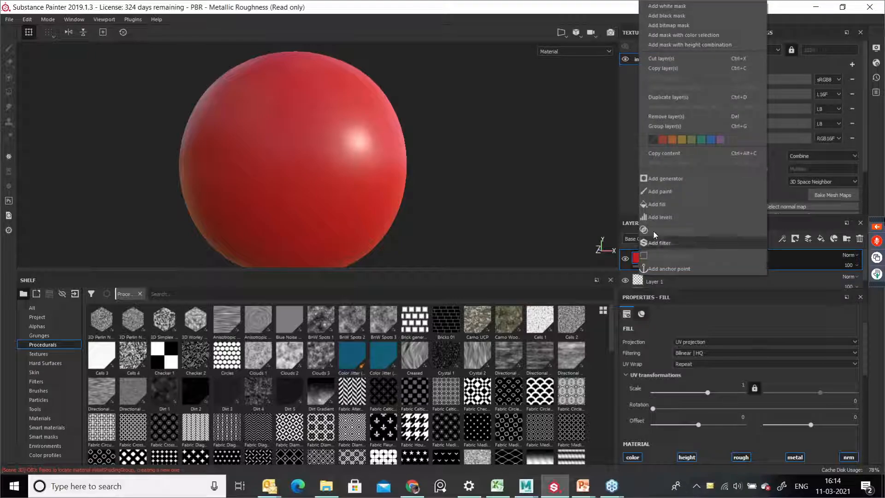
{"action": "left_click", "coordinate": [673, 17]}
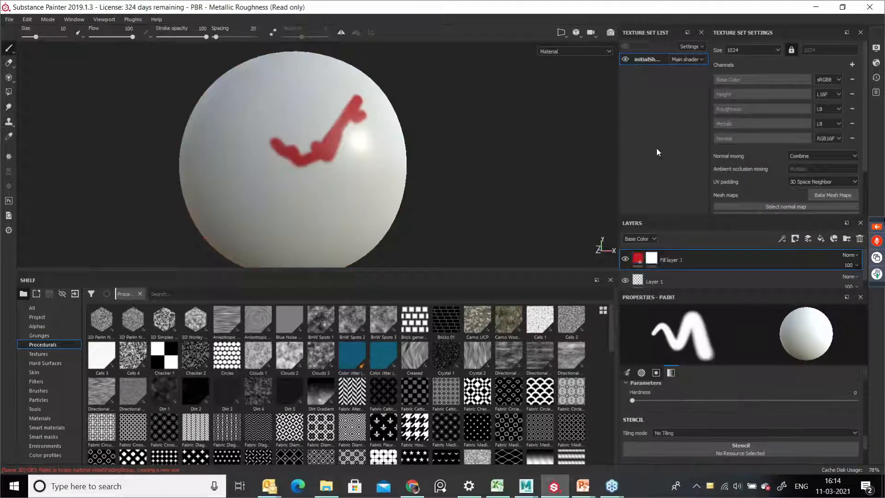
{"action": "mouse_move", "coordinate": [343, 174]}
{"action": "left_mouse_down"}
{"action": "mouse_move", "coordinate": [328, 199]}
{"action": "mouse_move", "coordinate": [275, 187]}
{"action": "mouse_move", "coordinate": [302, 207]}
{"action": "mouse_move", "coordinate": [342, 181]}
{"action": "left_mouse_up"}
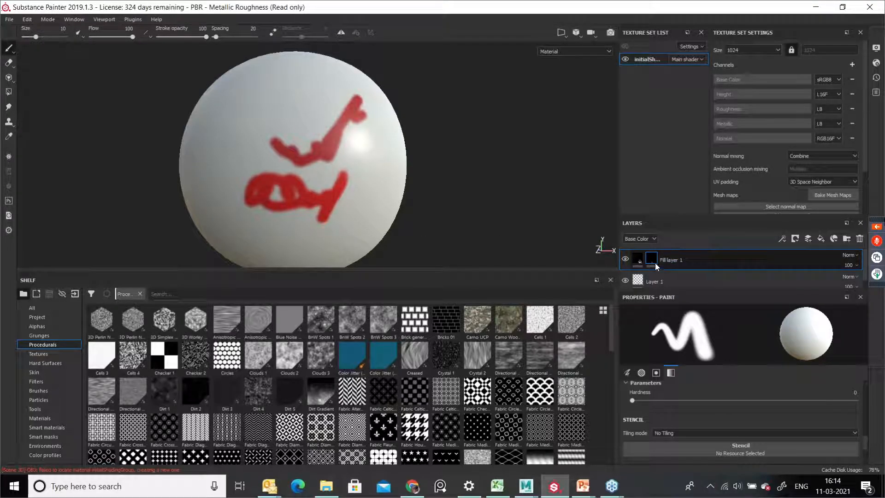
Step: Erase part of the first paint layer's red stroke with the Eraser tool
{"action": "left_click", "coordinate": [677, 282]}
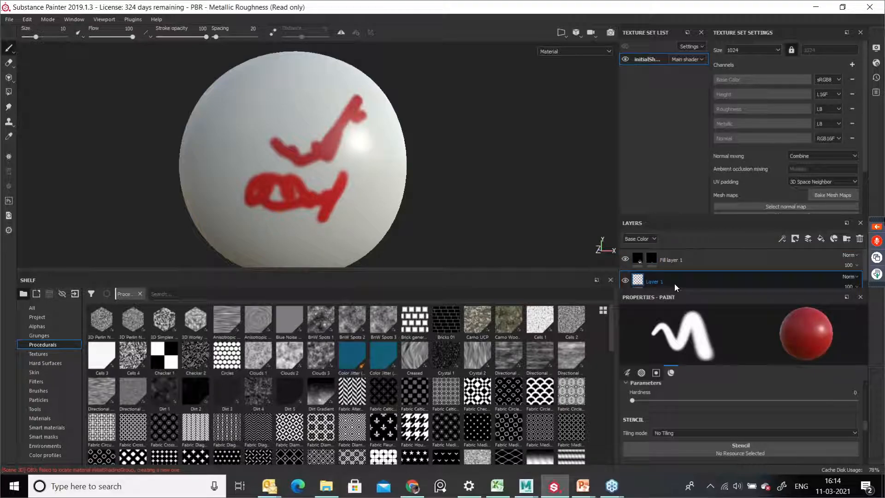
{"action": "left_click", "coordinate": [9, 63]}
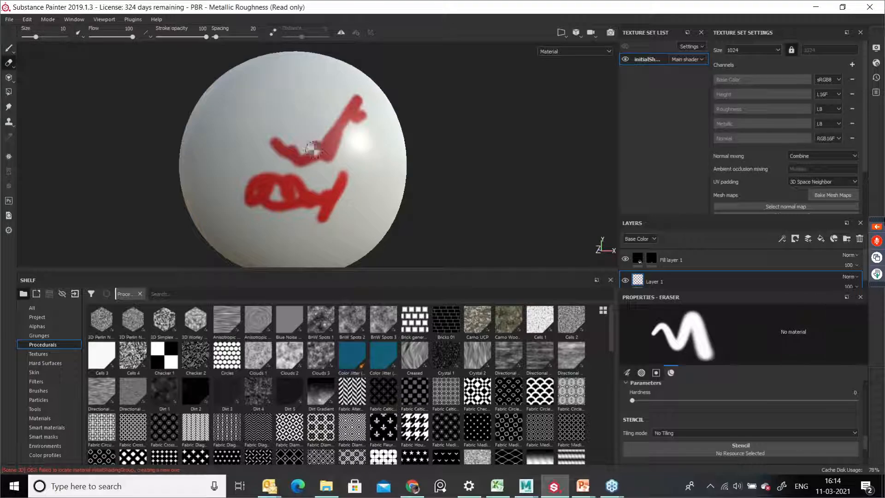
{"action": "mouse_move", "coordinate": [303, 157]}
{"action": "left_mouse_down"}
{"action": "mouse_move", "coordinate": [330, 150]}
{"action": "mouse_move", "coordinate": [356, 108]}
{"action": "mouse_move", "coordinate": [357, 121]}
{"action": "left_mouse_up"}
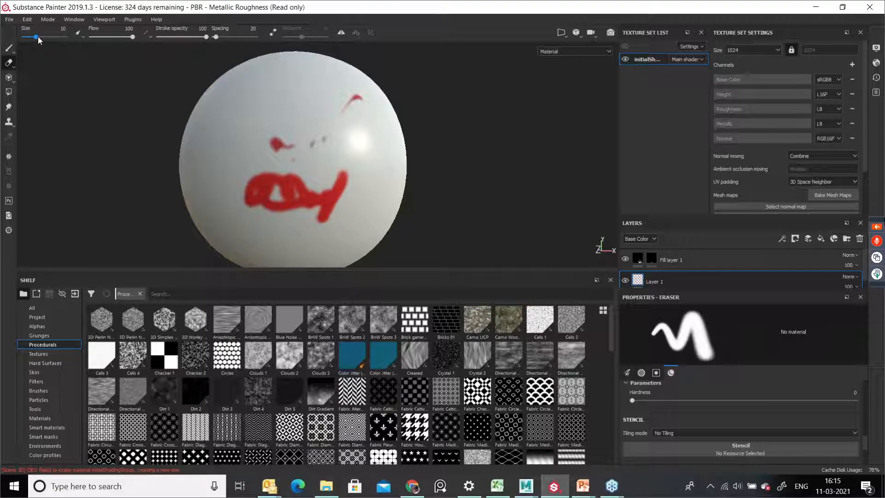
Step: Set the eraser to size 32.59, flow 55, stroke opacity 89 and spacing 23, and erase more of the stroke
{"action": "mouse_move", "coordinate": [36, 37]}
{"action": "left_mouse_down"}
{"action": "mouse_move", "coordinate": [56, 46]}
{"action": "mouse_move", "coordinate": [46, 47]}
{"action": "left_mouse_up"}
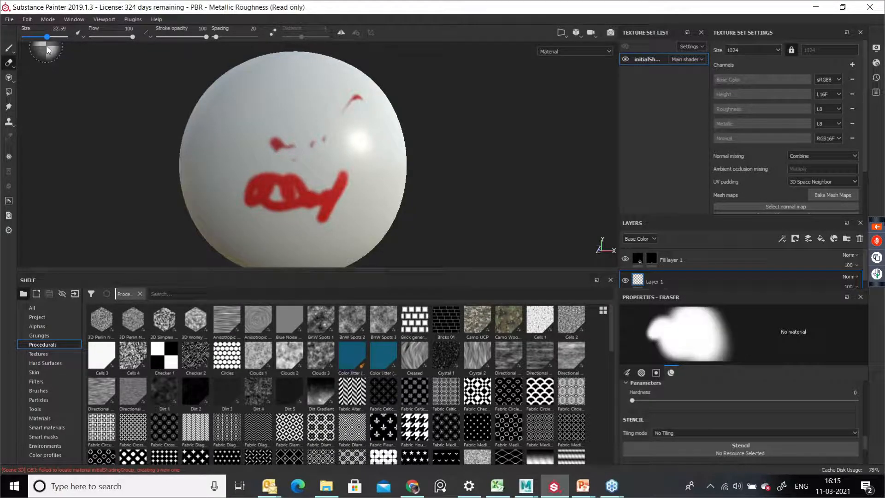
{"action": "mouse_move", "coordinate": [132, 37]}
{"action": "left_mouse_down"}
{"action": "mouse_move", "coordinate": [100, 40]}
{"action": "mouse_move", "coordinate": [120, 41]}
{"action": "mouse_move", "coordinate": [108, 45]}
{"action": "left_mouse_up"}
{"action": "mouse_move", "coordinate": [206, 38]}
{"action": "left_mouse_down"}
{"action": "mouse_move", "coordinate": [185, 42]}
{"action": "mouse_move", "coordinate": [200, 50]}
{"action": "mouse_move", "coordinate": [225, 39]}
{"action": "mouse_move", "coordinate": [216, 40]}
{"action": "left_mouse_up"}
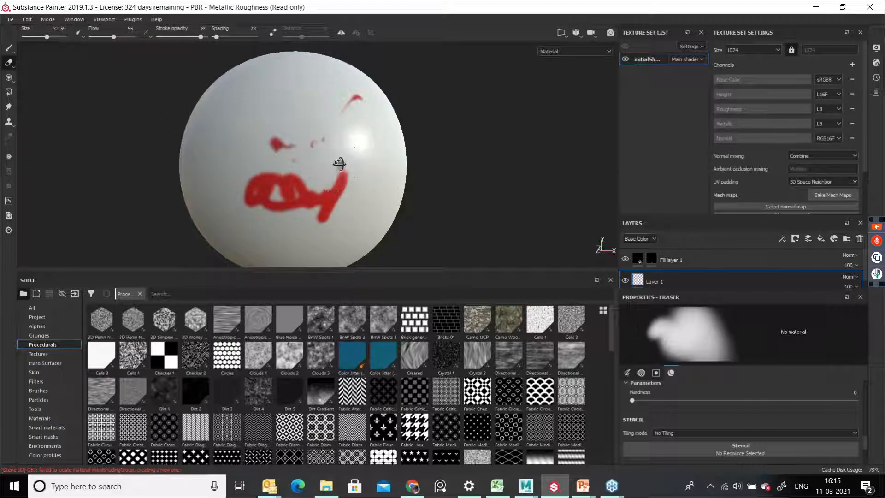
{"action": "left_click_drag", "start_coordinate": [334, 162], "coordinate": [346, 166], "text": "alt"}
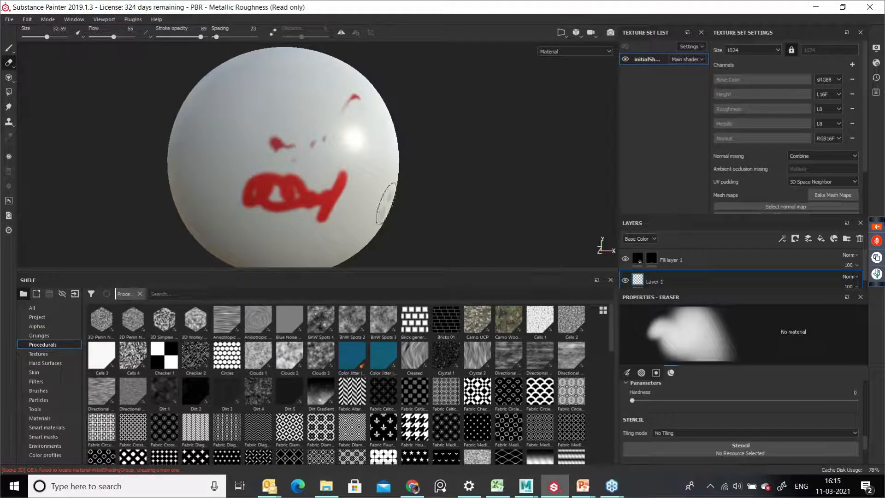
Step: Paint a face onto the fill layer's mask with mirror symmetry enabled
{"action": "left_click", "coordinate": [650, 259]}
{"action": "key", "text": "1"}
{"action": "mouse_move", "coordinate": [331, 128]}
{"action": "left_mouse_down"}
{"action": "mouse_move", "coordinate": [328, 105]}
{"action": "mouse_move", "coordinate": [334, 152]}
{"action": "mouse_move", "coordinate": [340, 143]}
{"action": "left_mouse_up"}
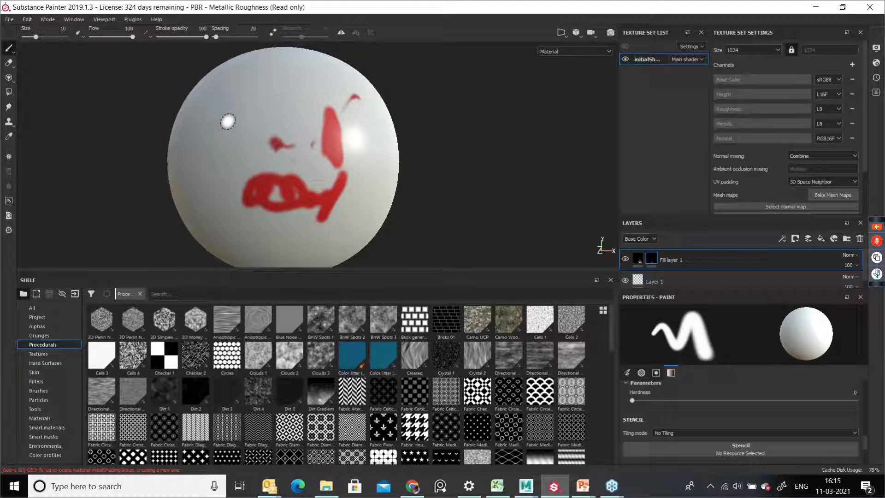
{"action": "key", "text": "l"}
{"action": "left_click_drag", "start_coordinate": [309, 140], "coordinate": [347, 144], "text": "alt"}
{"action": "left_click_drag", "start_coordinate": [281, 95], "coordinate": [297, 150]}
{"action": "middle_click_drag", "start_coordinate": [286, 192], "coordinate": [290, 141], "text": "alt"}
{"action": "mouse_move", "coordinate": [277, 190]}
{"action": "left_mouse_down"}
{"action": "mouse_move", "coordinate": [318, 168]}
{"action": "mouse_move", "coordinate": [270, 176]}
{"action": "mouse_move", "coordinate": [310, 170]}
{"action": "left_mouse_up"}
{"action": "middle_click_drag", "start_coordinate": [339, 184], "coordinate": [331, 239], "text": "alt"}
{"action": "middle_click_drag", "start_coordinate": [291, 97], "coordinate": [300, 177], "text": "alt"}
{"action": "mouse_move", "coordinate": [263, 145]}
{"action": "left_mouse_down"}
{"action": "mouse_move", "coordinate": [285, 121]}
{"action": "mouse_move", "coordinate": [320, 134]}
{"action": "mouse_move", "coordinate": [281, 145]}
{"action": "left_mouse_up"}
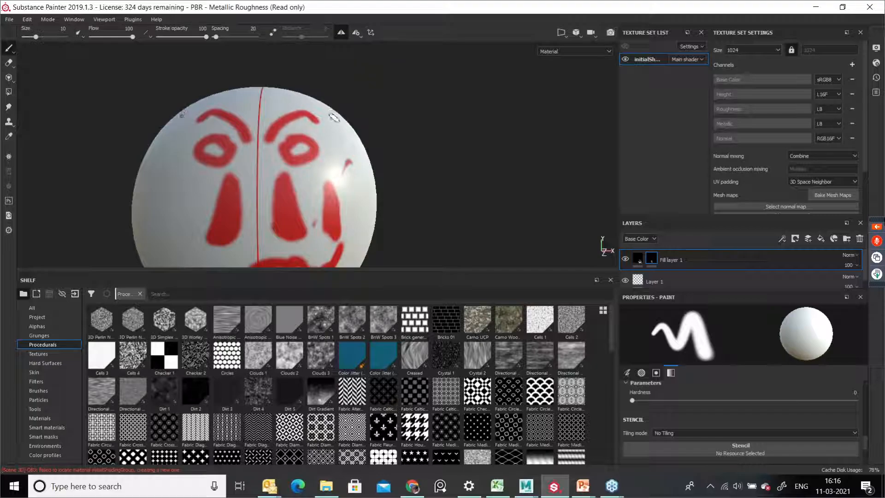
{"action": "scroll", "coordinate": [344, 162], "scroll_direction": "down", "scroll_amount": 2}
{"action": "middle_click_drag", "start_coordinate": [275, 148], "coordinate": [291, 105], "text": "alt"}
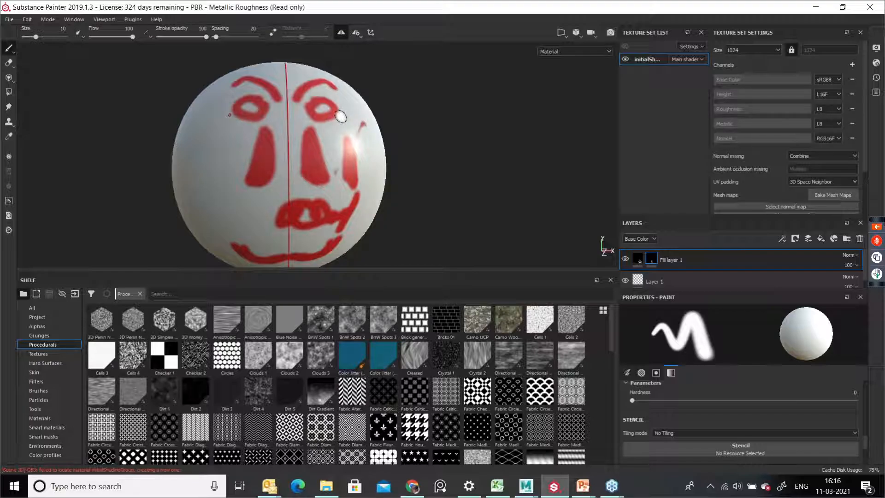
Step: Offset the mirror symmetry plane to X 0.43 and paint more face strokes on the mask
{"action": "left_click", "coordinate": [360, 35]}
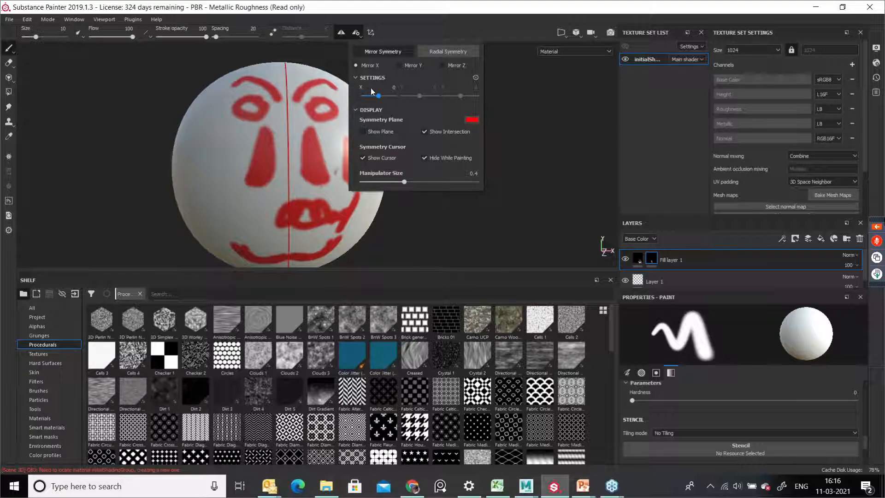
{"action": "left_click_drag", "start_coordinate": [379, 98], "coordinate": [386, 98]}
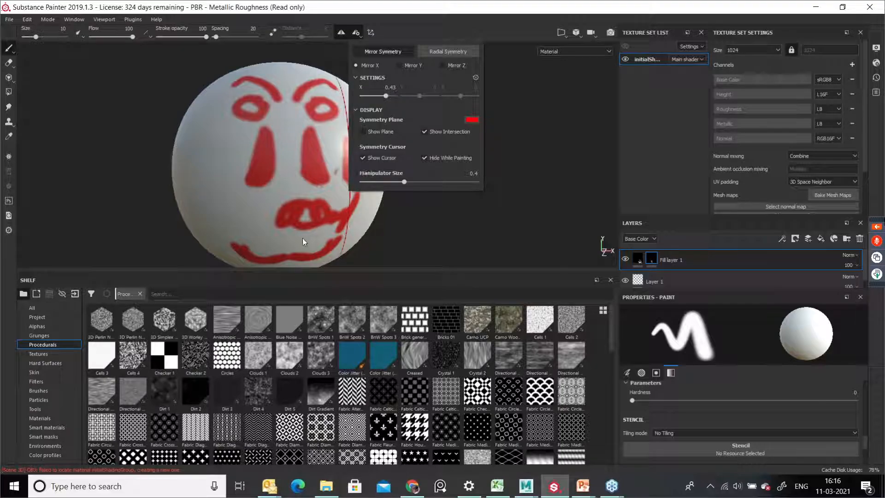
{"action": "left_click", "coordinate": [255, 239]}
{"action": "middle_click_drag", "start_coordinate": [241, 231], "coordinate": [166, 236], "text": "alt"}
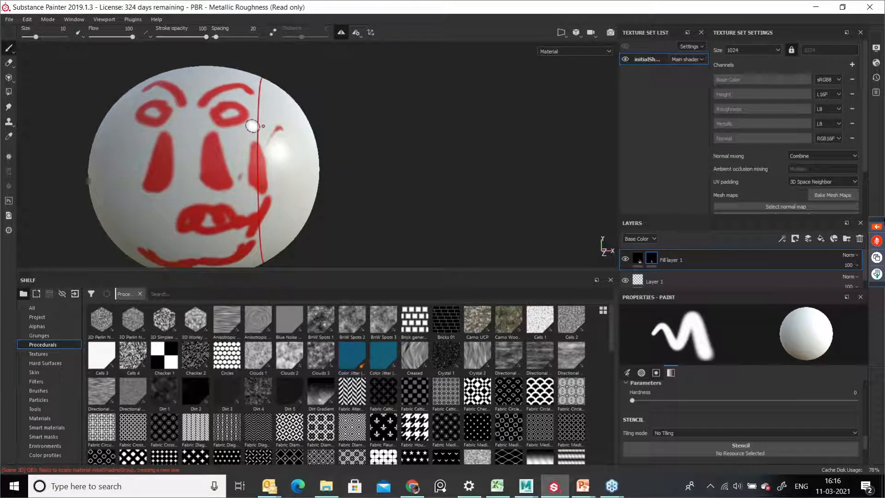
{"action": "mouse_move", "coordinate": [270, 148]}
{"action": "left_mouse_down"}
{"action": "mouse_move", "coordinate": [277, 158]}
{"action": "mouse_move", "coordinate": [270, 155]}
{"action": "left_mouse_up"}
{"action": "left_click_drag", "start_coordinate": [268, 121], "coordinate": [277, 113]}
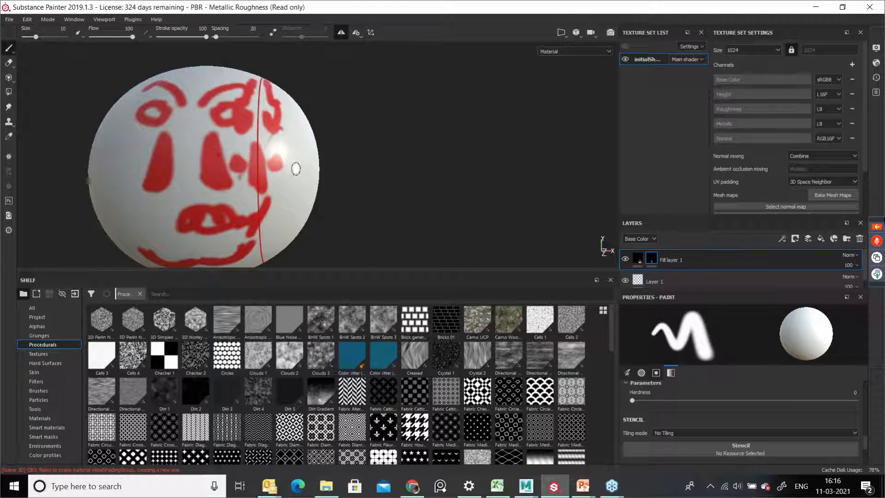
{"action": "middle_click_drag", "start_coordinate": [281, 213], "coordinate": [281, 136], "text": "alt"}
{"action": "left_click_drag", "start_coordinate": [280, 137], "coordinate": [277, 93], "text": "alt"}
{"action": "mouse_move", "coordinate": [266, 176]}
{"action": "left_mouse_down"}
{"action": "mouse_move", "coordinate": [271, 194]}
{"action": "mouse_move", "coordinate": [303, 190]}
{"action": "left_mouse_up"}
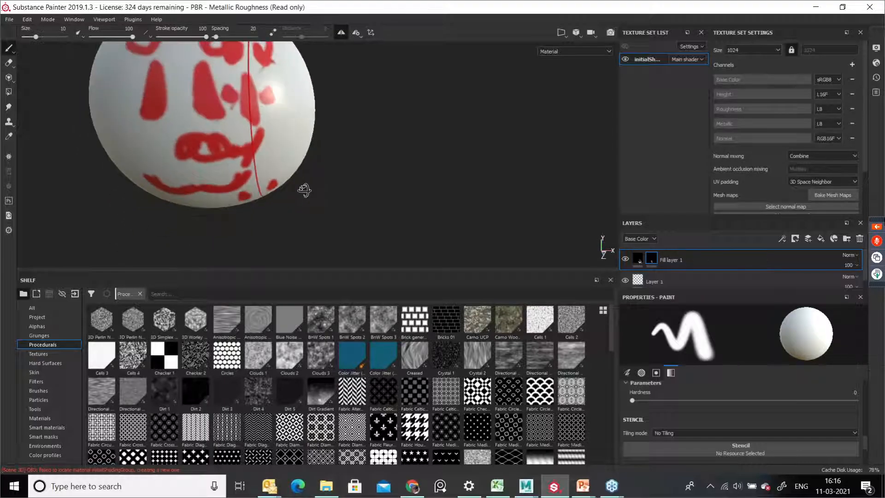
Step: Move the symmetry plane to X -0.43 and paint more strokes on the mask
{"action": "left_click", "coordinate": [357, 32]}
{"action": "left_click_drag", "start_coordinate": [386, 96], "coordinate": [371, 98]}
{"action": "middle_click_drag", "start_coordinate": [167, 165], "coordinate": [233, 191], "text": "alt"}
{"action": "left_click_drag", "start_coordinate": [197, 121], "coordinate": [203, 196]}
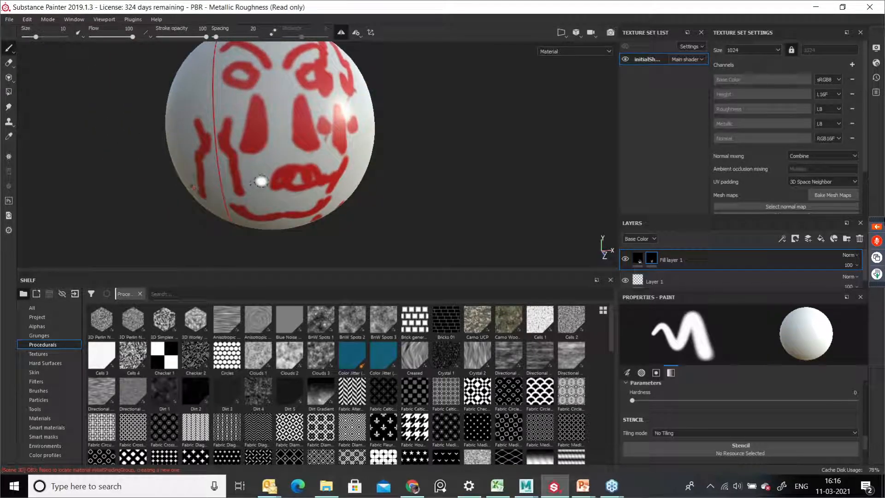
Step: Shift the symmetry plane to about X -0.54 and paint another stroke on the mask
{"action": "mouse_move", "coordinate": [359, 34]}
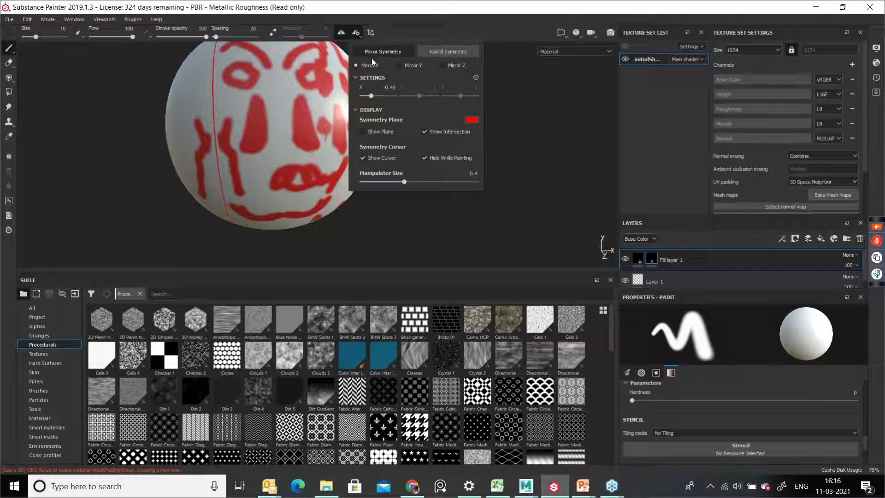
{"action": "left_click_drag", "start_coordinate": [372, 96], "coordinate": [372, 101]}
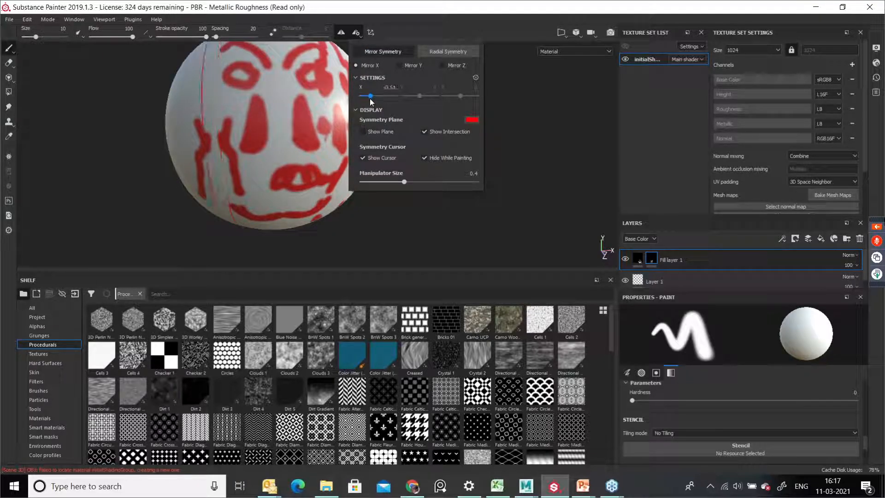
{"action": "left_click", "coordinate": [476, 79]}
{"action": "middle_click_drag", "start_coordinate": [273, 126], "coordinate": [269, 176], "text": "alt"}
Step: Toggle the symmetry Show Intersection and Show Plane display options to preview the plane
{"action": "left_click", "coordinate": [357, 32]}
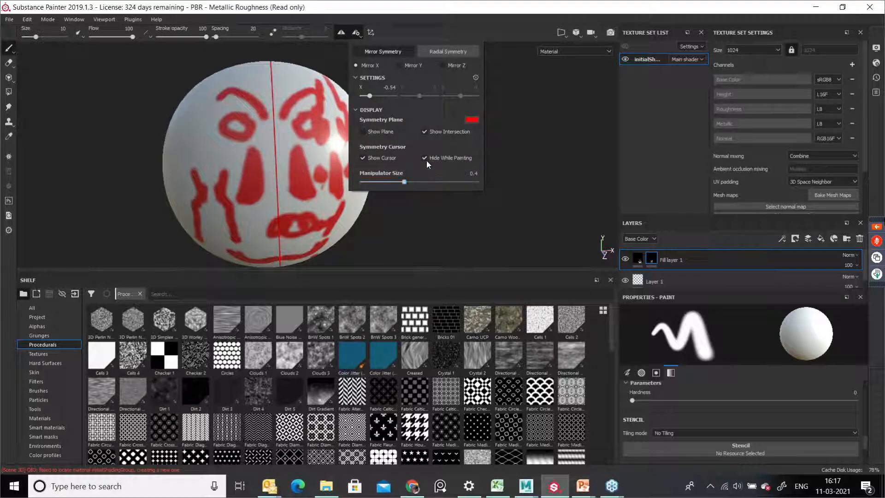
{"action": "left_click", "coordinate": [424, 131]}
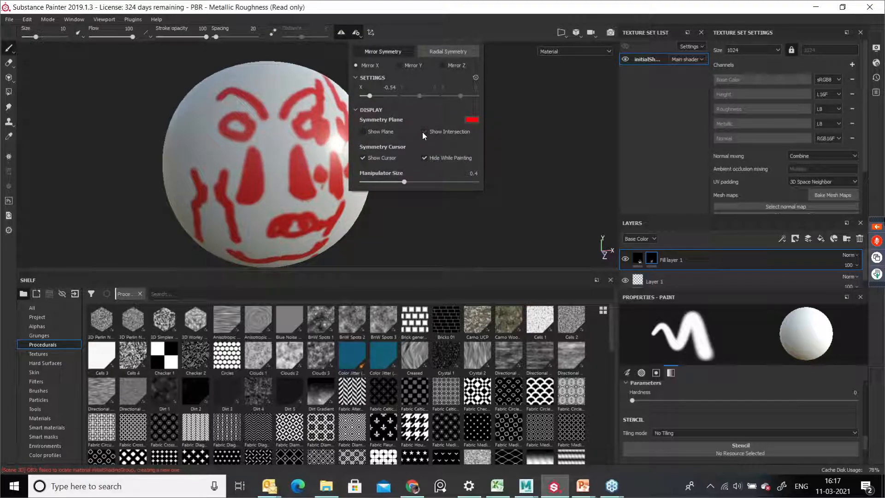
{"action": "left_click", "coordinate": [423, 132]}
{"action": "left_click", "coordinate": [424, 131]}
{"action": "left_click", "coordinate": [423, 132]}
{"action": "left_click", "coordinate": [424, 132]}
{"action": "left_click", "coordinate": [424, 131]}
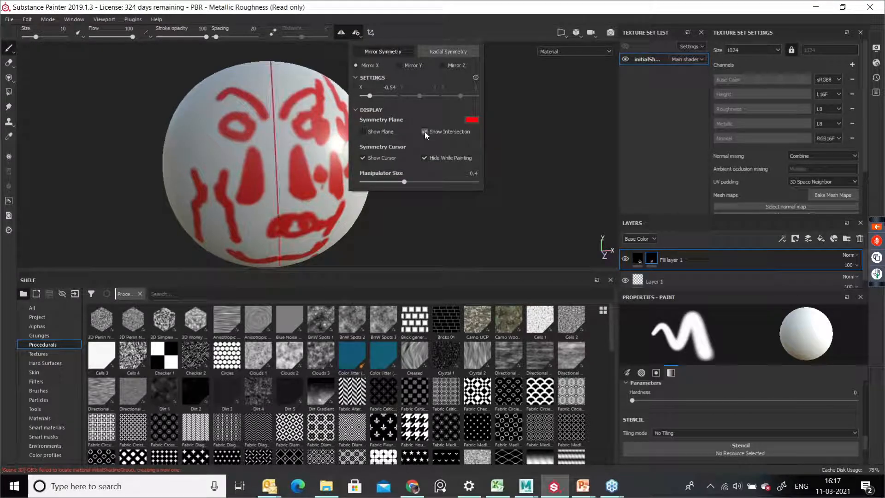
{"action": "left_click", "coordinate": [363, 131]}
{"action": "mouse_move", "coordinate": [245, 173]}
{"action": "left_mouse_down", "text": "alt"}
{"action": "mouse_move", "coordinate": [367, 174]}
{"action": "mouse_move", "coordinate": [310, 182]}
{"action": "mouse_move", "coordinate": [318, 182]}
{"action": "mouse_move", "coordinate": [277, 175]}
{"action": "mouse_move", "coordinate": [295, 170]}
{"action": "left_mouse_up", "text": "alt"}
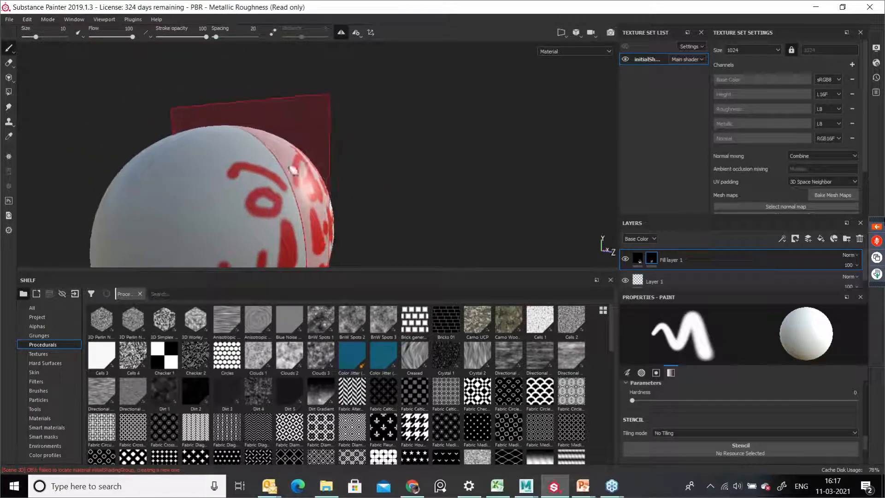
{"action": "left_click", "coordinate": [356, 33]}
{"action": "left_click", "coordinate": [363, 132]}
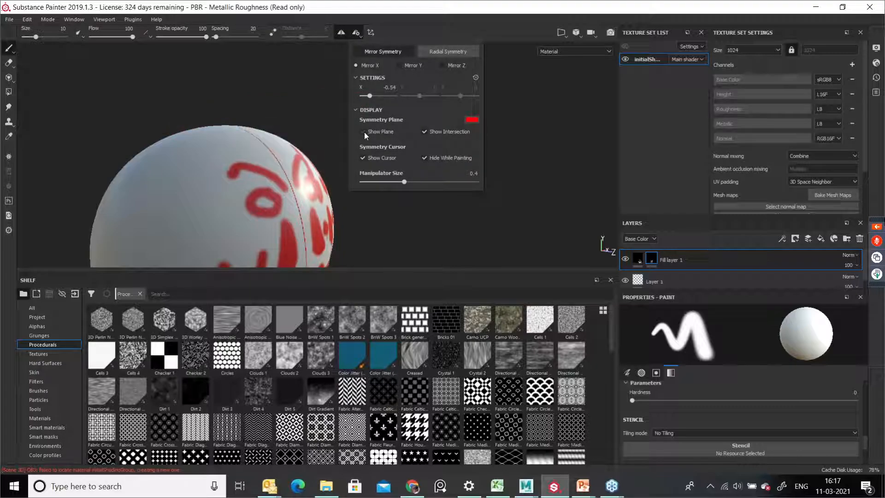
Step: Paint more symmetrical strokes on the face's mask and orbit around the sphere
{"action": "left_click_drag", "start_coordinate": [309, 135], "coordinate": [251, 157], "text": "alt"}
{"action": "middle_click_drag", "start_coordinate": [251, 156], "coordinate": [273, 110], "text": "alt"}
{"action": "left_click_drag", "start_coordinate": [273, 109], "coordinate": [259, 139], "text": "alt"}
{"action": "middle_click_drag", "start_coordinate": [283, 168], "coordinate": [287, 155], "text": "alt"}
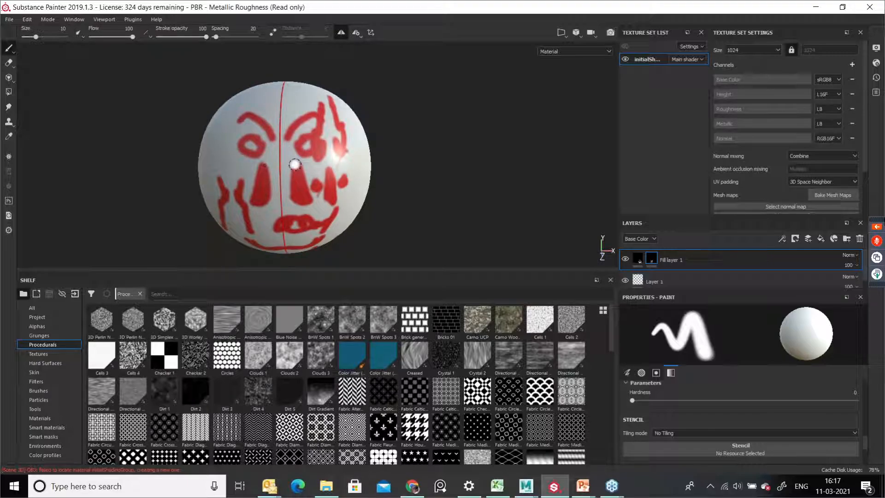
{"action": "left_click_drag", "start_coordinate": [298, 163], "coordinate": [426, 154], "text": "alt"}
{"action": "right_click_drag", "start_coordinate": [408, 161], "coordinate": [367, 162], "text": "shift"}
{"action": "left_click_drag", "start_coordinate": [336, 180], "coordinate": [363, 166], "text": "alt"}
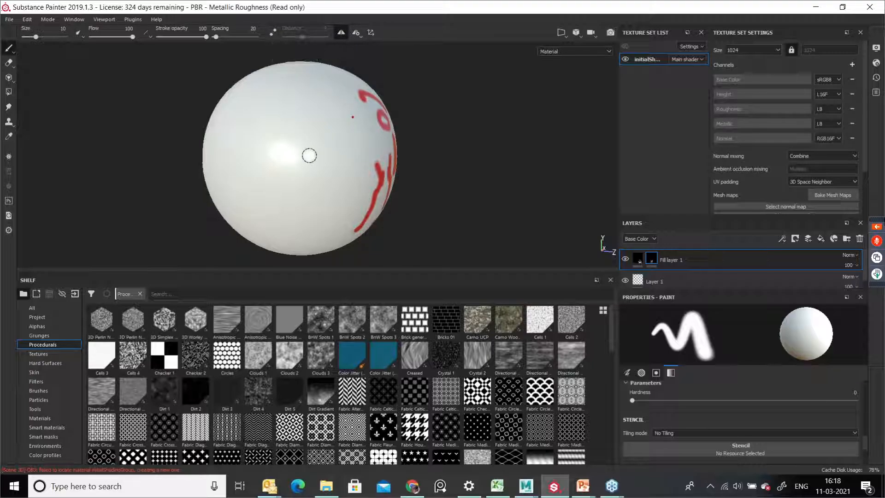
Step: Enable Lazy Mouse with a distance of 8 and paint strokes on the mask around the sphere
{"action": "key", "text": "d"}
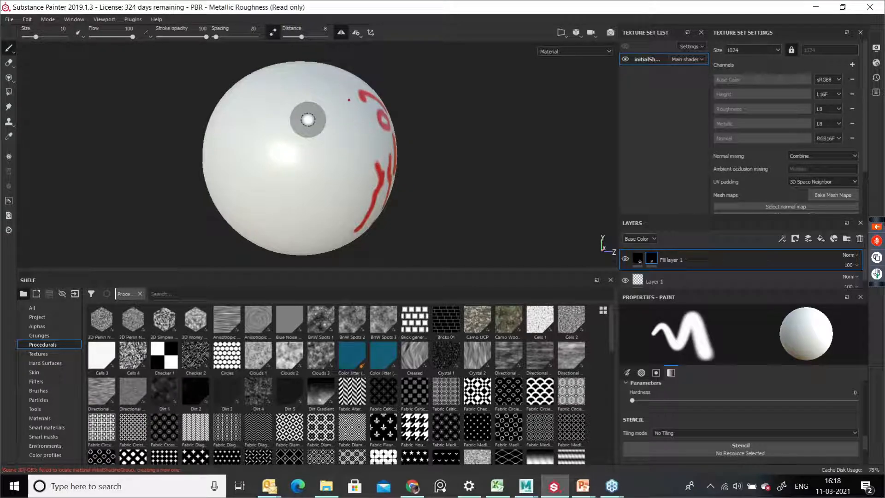
{"action": "left_click_drag", "start_coordinate": [452, 157], "coordinate": [303, 178], "text": "alt"}
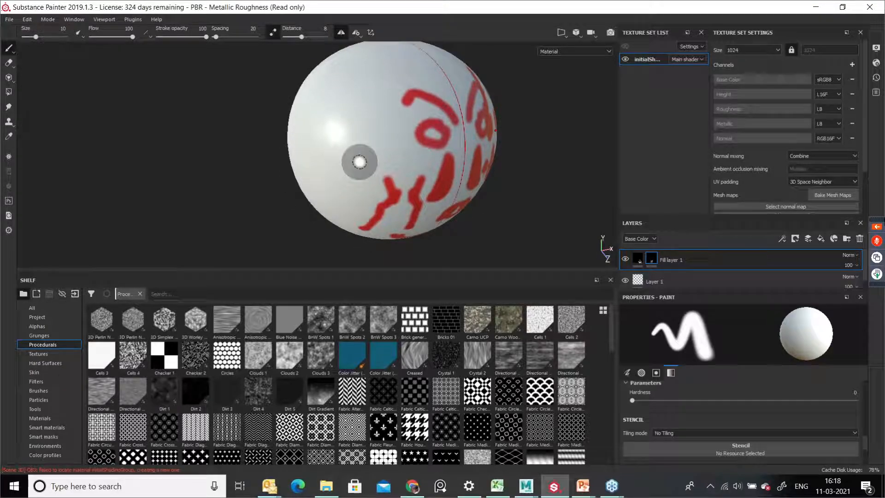
{"action": "key", "text": "l"}
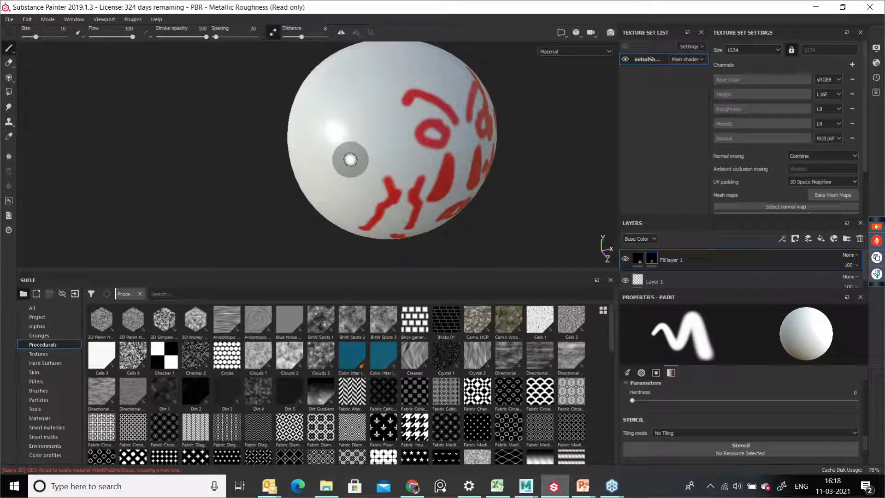
{"action": "mouse_move", "coordinate": [338, 155]}
{"action": "left_mouse_down", "text": "alt"}
{"action": "mouse_move", "coordinate": [358, 145]}
{"action": "mouse_move", "coordinate": [371, 178]}
{"action": "left_mouse_up", "text": "alt"}
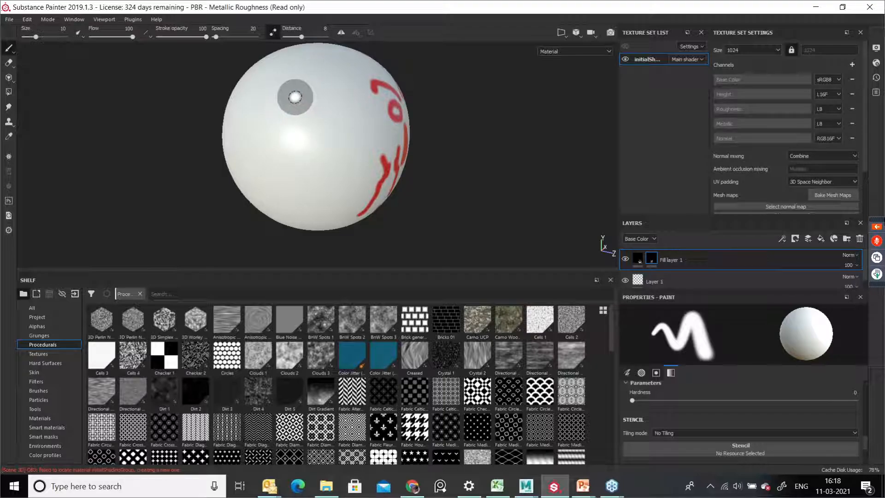
{"action": "middle_click_drag", "start_coordinate": [300, 95], "coordinate": [301, 134], "text": "alt"}
{"action": "mouse_move", "coordinate": [297, 129]}
{"action": "left_mouse_down"}
{"action": "mouse_move", "coordinate": [332, 160]}
{"action": "mouse_move", "coordinate": [296, 211]}
{"action": "mouse_move", "coordinate": [348, 214]}
{"action": "mouse_move", "coordinate": [345, 124]}
{"action": "mouse_move", "coordinate": [273, 118]}
{"action": "mouse_move", "coordinate": [263, 214]}
{"action": "mouse_move", "coordinate": [287, 251]}
{"action": "left_mouse_up"}
{"action": "mouse_move", "coordinate": [289, 201]}
{"action": "left_mouse_down", "text": "alt"}
{"action": "mouse_move", "coordinate": [319, 202]}
{"action": "mouse_move", "coordinate": [328, 180]}
{"action": "left_mouse_up", "text": "alt"}
Step: Turn off Lazy Mouse and paint free-hand strokes across the sphere's mask
{"action": "left_click", "coordinate": [273, 32]}
{"action": "middle_click_drag", "start_coordinate": [291, 179], "coordinate": [303, 129], "text": "alt"}
{"action": "left_click_drag", "start_coordinate": [278, 156], "coordinate": [281, 145], "text": "alt"}
{"action": "mouse_move", "coordinate": [261, 121]}
{"action": "left_mouse_down"}
{"action": "mouse_move", "coordinate": [249, 191]}
{"action": "mouse_move", "coordinate": [300, 215]}
{"action": "mouse_move", "coordinate": [331, 176]}
{"action": "mouse_move", "coordinate": [362, 190]}
{"action": "mouse_move", "coordinate": [371, 164]}
{"action": "mouse_move", "coordinate": [344, 198]}
{"action": "left_mouse_up"}
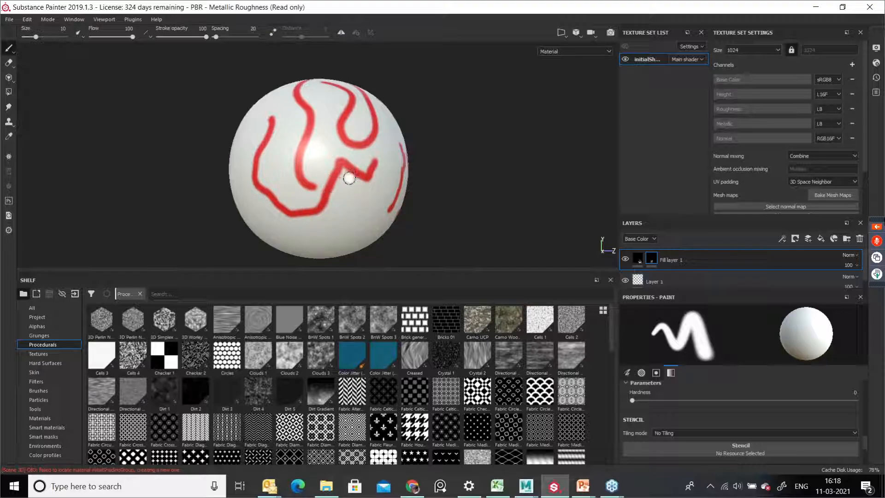
Step: Paint one more stroke and undo the last two strokes
{"action": "middle_click_drag", "start_coordinate": [350, 174], "coordinate": [357, 181], "text": "alt"}
{"action": "key", "text": "ctrl+z"}
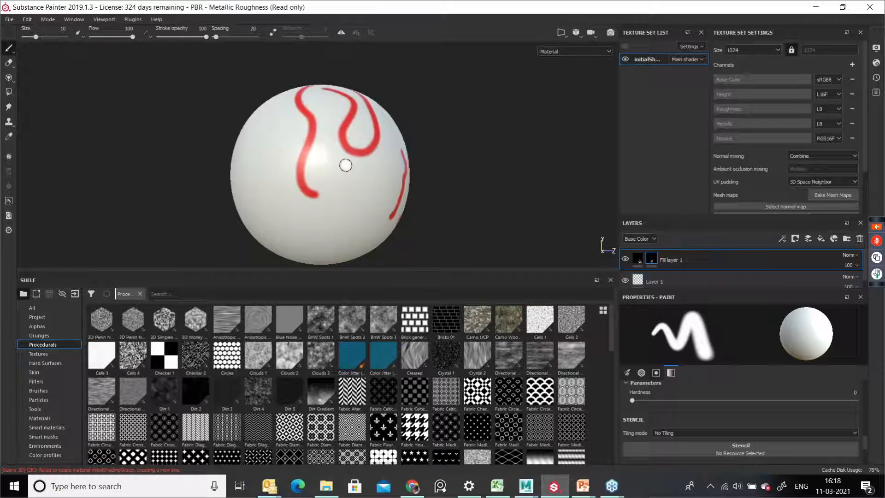
{"action": "key", "text": "ctrl+z"}
{"action": "mouse_move", "coordinate": [325, 148]}
{"action": "left_mouse_down", "text": "alt"}
{"action": "mouse_move", "coordinate": [310, 182]}
{"action": "mouse_move", "coordinate": [306, 82]}
{"action": "left_mouse_up", "text": "alt"}
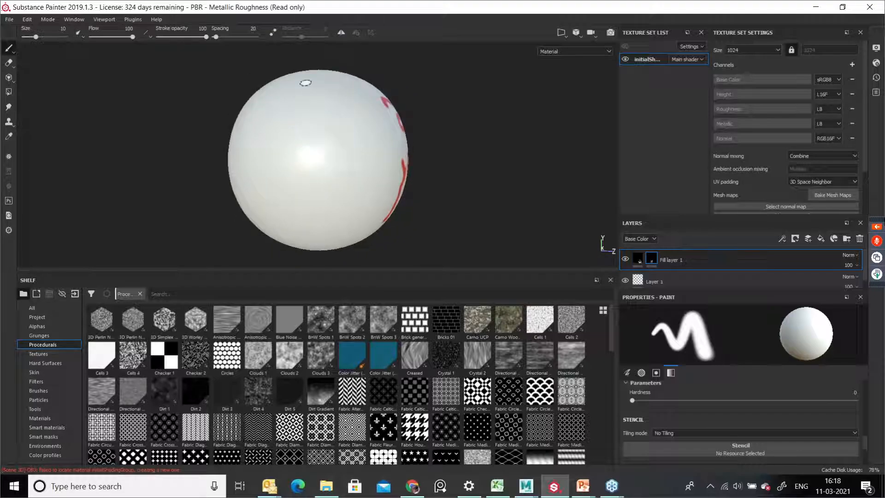
Step: Re-enable Lazy Mouse, raise its distance to 17.95 and paint smooth curving strokes on the sphere
{"action": "left_click", "coordinate": [273, 33]}
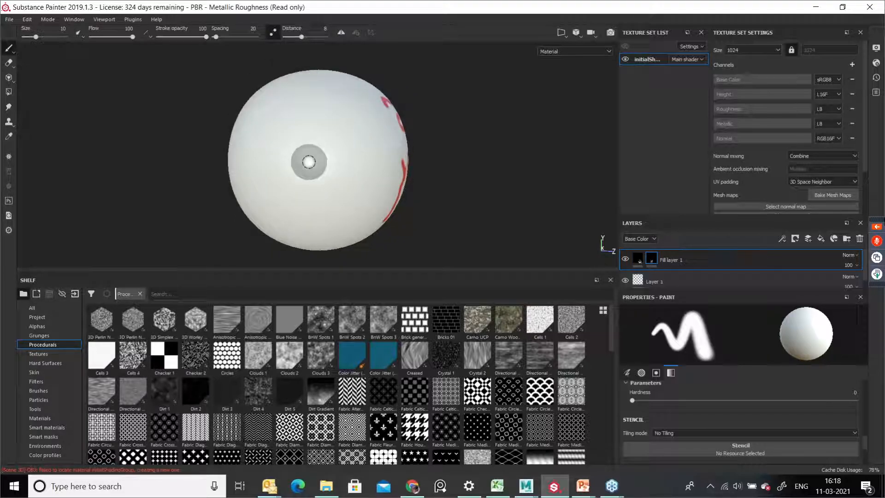
{"action": "mouse_move", "coordinate": [308, 100]}
{"action": "left_mouse_down"}
{"action": "mouse_move", "coordinate": [340, 143]}
{"action": "mouse_move", "coordinate": [316, 192]}
{"action": "mouse_move", "coordinate": [289, 160]}
{"action": "mouse_move", "coordinate": [247, 160]}
{"action": "mouse_move", "coordinate": [297, 218]}
{"action": "mouse_move", "coordinate": [359, 181]}
{"action": "mouse_move", "coordinate": [339, 107]}
{"action": "mouse_move", "coordinate": [359, 103]}
{"action": "left_mouse_up"}
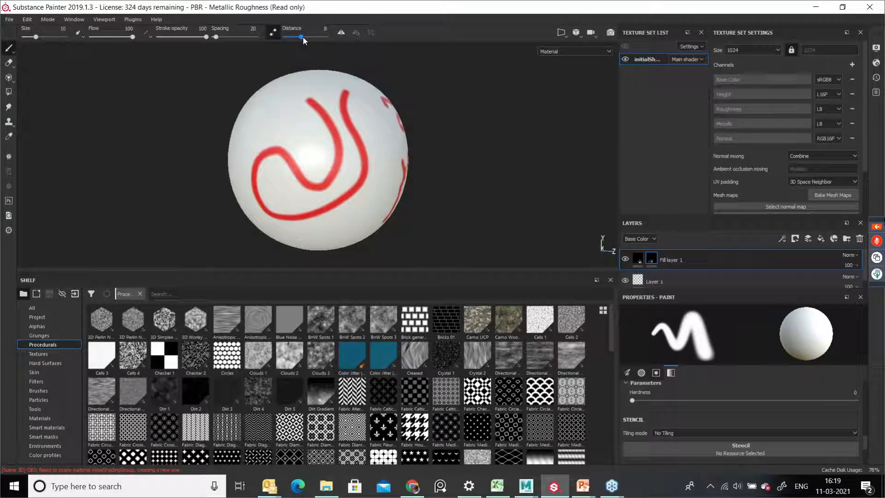
{"action": "left_click_drag", "start_coordinate": [300, 34], "coordinate": [323, 38]}
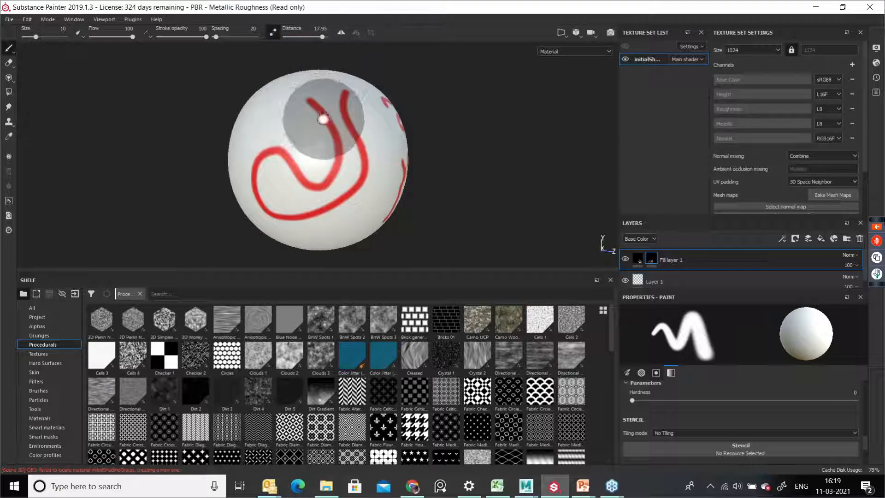
{"action": "left_click_drag", "start_coordinate": [269, 141], "coordinate": [373, 160], "text": "alt"}
{"action": "mouse_move", "coordinate": [213, 76]}
{"action": "left_mouse_down"}
{"action": "mouse_move", "coordinate": [238, 81]}
{"action": "mouse_move", "coordinate": [253, 113]}
{"action": "mouse_move", "coordinate": [256, 138]}
{"action": "mouse_move", "coordinate": [220, 210]}
{"action": "mouse_move", "coordinate": [253, 225]}
{"action": "mouse_move", "coordinate": [291, 205]}
{"action": "mouse_move", "coordinate": [306, 173]}
{"action": "mouse_move", "coordinate": [292, 134]}
{"action": "mouse_move", "coordinate": [256, 104]}
{"action": "mouse_move", "coordinate": [273, 69]}
{"action": "mouse_move", "coordinate": [304, 83]}
{"action": "mouse_move", "coordinate": [330, 148]}
{"action": "mouse_move", "coordinate": [270, 212]}
{"action": "mouse_move", "coordinate": [276, 175]}
{"action": "left_mouse_up"}
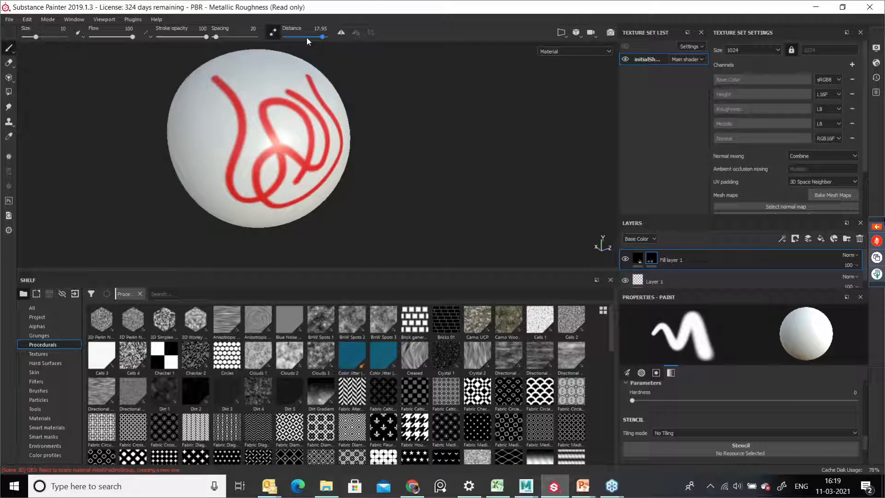
Step: Lower the Lazy Mouse distance to 9.77 and paint more looping strokes over the sphere
{"action": "left_click_drag", "start_coordinate": [302, 40], "coordinate": [304, 40]}
{"action": "mouse_move", "coordinate": [203, 107]}
{"action": "left_mouse_down"}
{"action": "mouse_move", "coordinate": [209, 123]}
{"action": "mouse_move", "coordinate": [281, 107]}
{"action": "mouse_move", "coordinate": [301, 167]}
{"action": "mouse_move", "coordinate": [203, 210]}
{"action": "mouse_move", "coordinate": [261, 143]}
{"action": "mouse_move", "coordinate": [339, 145]}
{"action": "mouse_move", "coordinate": [285, 199]}
{"action": "mouse_move", "coordinate": [199, 152]}
{"action": "mouse_move", "coordinate": [276, 187]}
{"action": "mouse_move", "coordinate": [267, 228]}
{"action": "mouse_move", "coordinate": [246, 191]}
{"action": "mouse_move", "coordinate": [200, 191]}
{"action": "left_mouse_up"}
{"action": "mouse_move", "coordinate": [283, 189]}
{"action": "left_mouse_down", "text": "alt"}
{"action": "mouse_move", "coordinate": [268, 161]}
{"action": "mouse_move", "coordinate": [286, 190]}
{"action": "left_mouse_up", "text": "alt"}
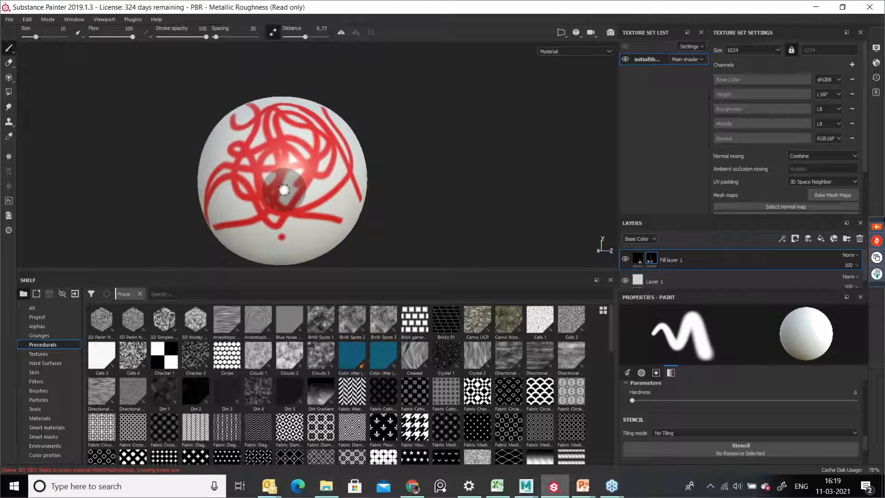
{"action": "scroll", "coordinate": [287, 193], "scroll_direction": "up", "scroll_amount": 3}
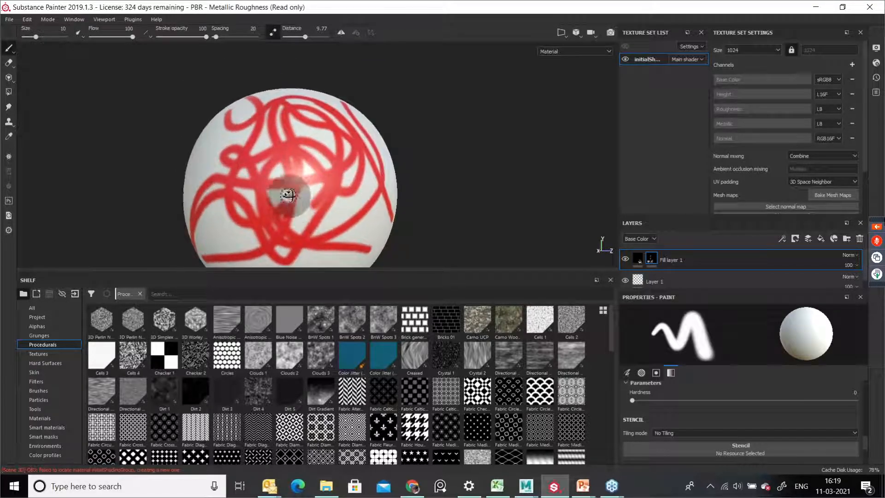
{"action": "left_click_drag", "start_coordinate": [289, 196], "coordinate": [299, 215], "text": "alt"}
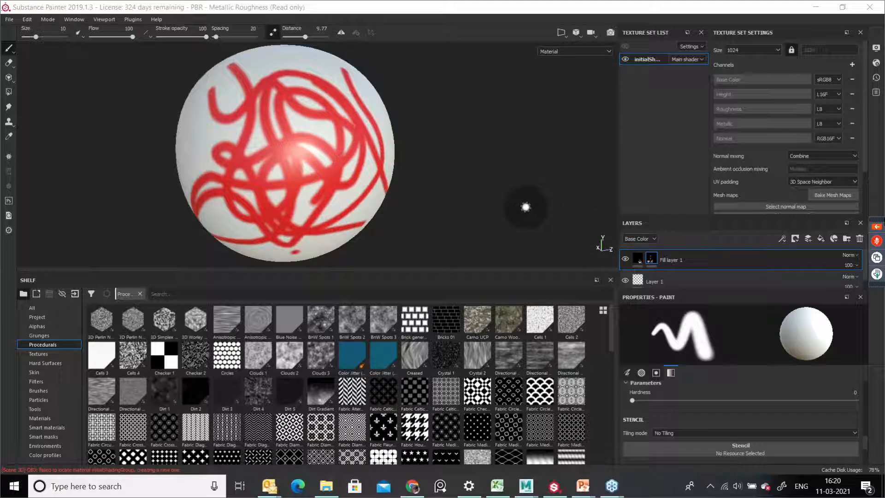
{"action": "mouse_move", "coordinate": [315, 202]}
{"action": "left_mouse_down", "text": "alt"}
{"action": "mouse_move", "coordinate": [377, 160]}
{"action": "mouse_move", "coordinate": [235, 140]}
{"action": "left_mouse_up", "text": "alt"}
{"action": "middle_click_drag", "start_coordinate": [325, 170], "coordinate": [306, 172], "text": "alt"}
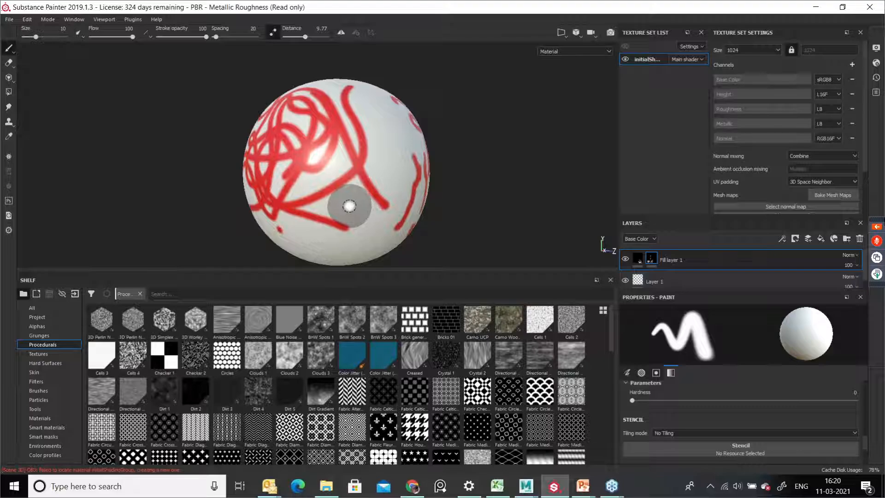
Step: Pick the red colour from the sphere's surface with the colour picker and paint with it
{"action": "key", "text": "p"}
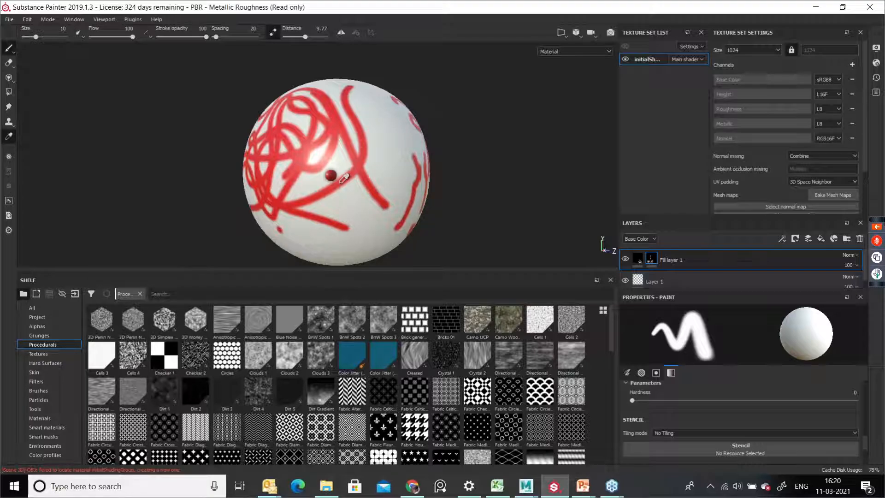
{"action": "left_click", "coordinate": [342, 179]}
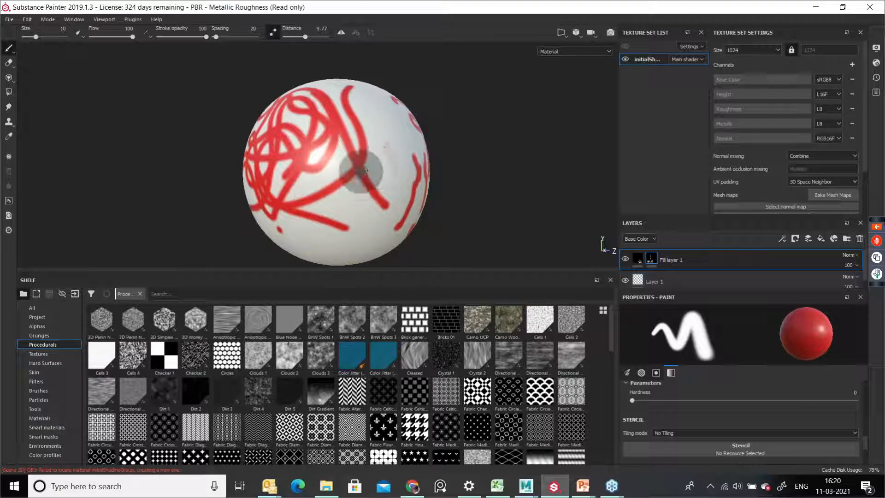
{"action": "left_click_drag", "start_coordinate": [370, 179], "coordinate": [338, 176], "text": "alt"}
{"action": "mouse_move", "coordinate": [338, 175]}
{"action": "right_mouse_down", "text": "alt"}
{"action": "mouse_move", "coordinate": [371, 217]}
{"action": "mouse_move", "coordinate": [339, 199]}
{"action": "right_mouse_up", "text": "alt"}
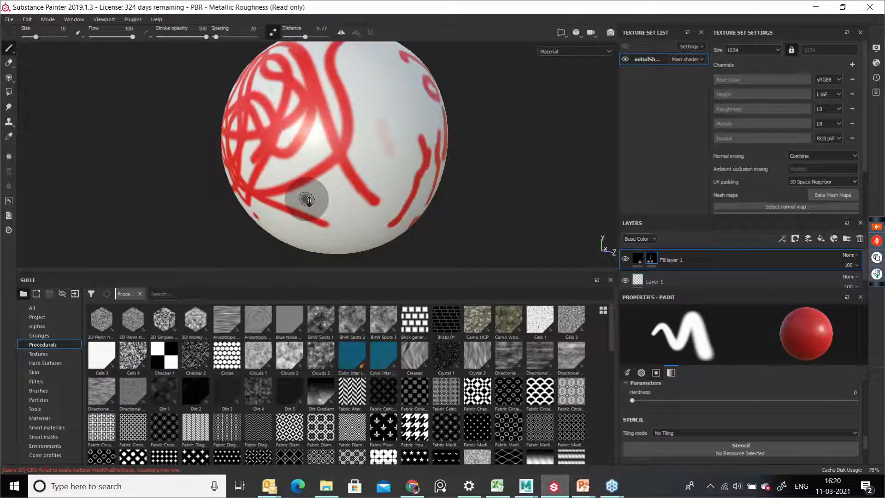
{"action": "left_click_drag", "start_coordinate": [306, 200], "coordinate": [350, 190], "text": "alt"}
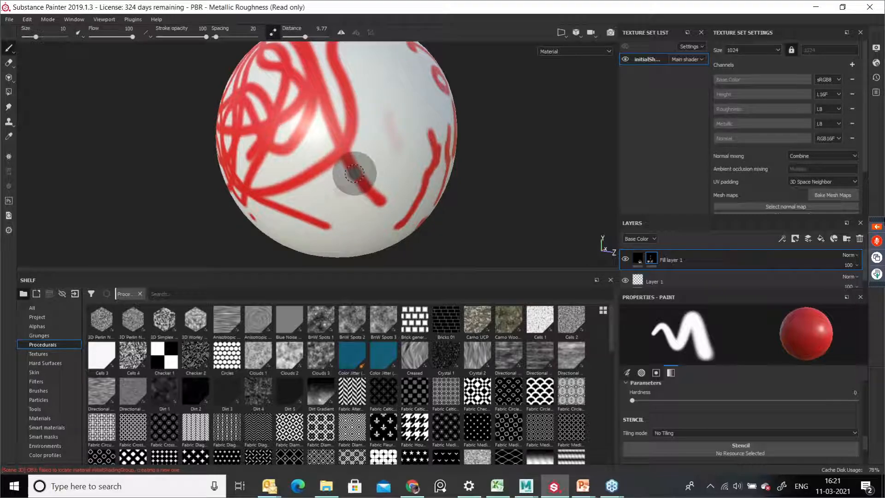
Step: Pick paler colours from the sphere's surface and paint faint pink strokes near the red lines
{"action": "key", "text": "p"}
{"action": "left_click", "coordinate": [351, 154]}
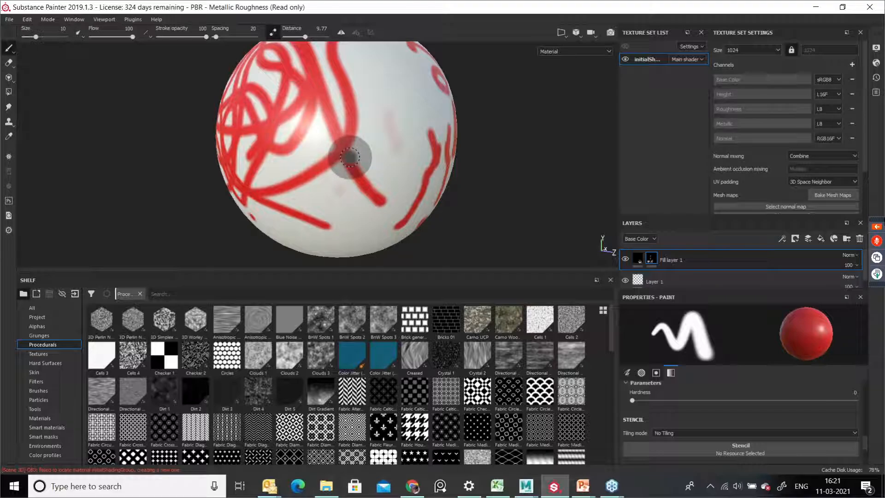
{"action": "mouse_move", "coordinate": [389, 174]}
{"action": "left_mouse_down"}
{"action": "mouse_move", "coordinate": [405, 172]}
{"action": "mouse_move", "coordinate": [339, 208]}
{"action": "mouse_move", "coordinate": [401, 178]}
{"action": "left_mouse_up"}
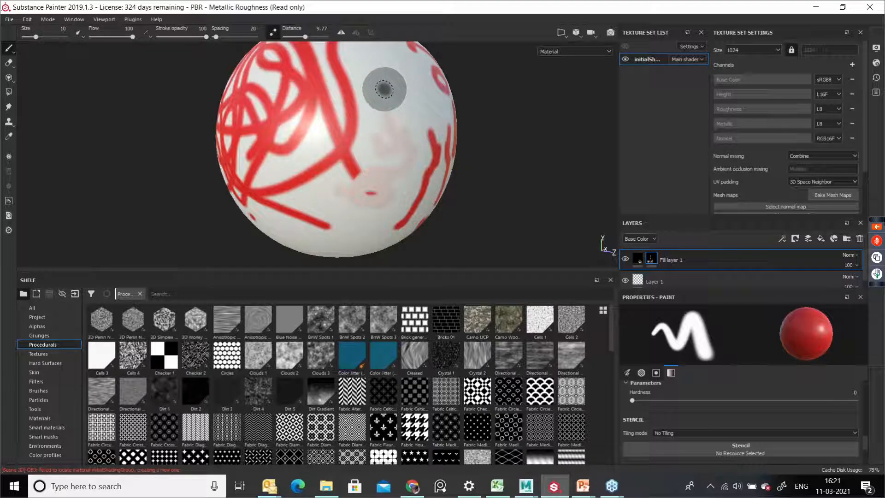
{"action": "key", "text": "p"}
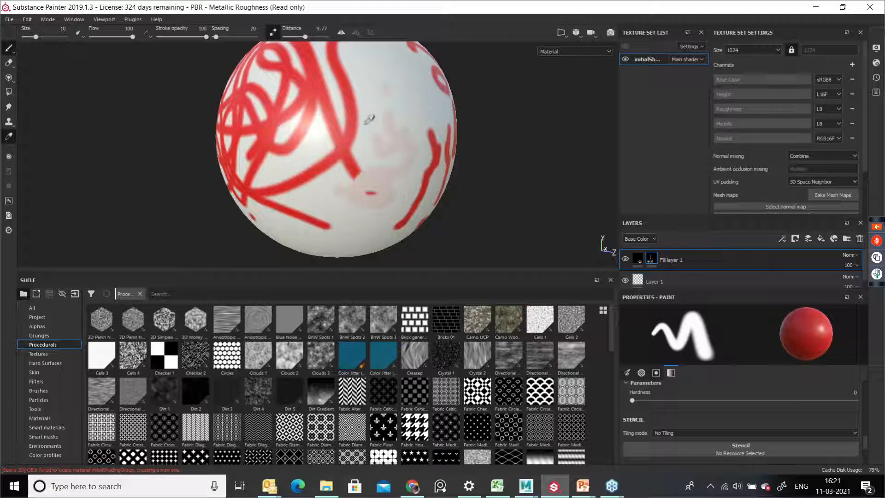
{"action": "left_click", "coordinate": [358, 124]}
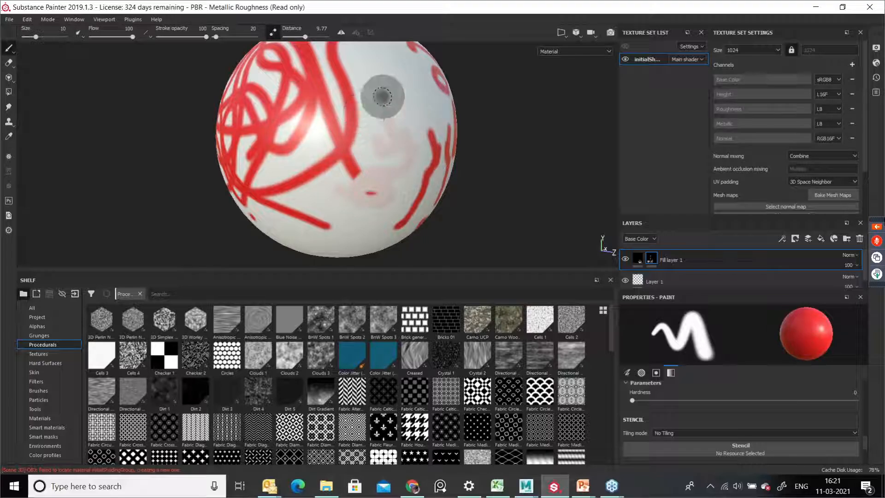
{"action": "mouse_move", "coordinate": [382, 140]}
{"action": "left_mouse_down"}
{"action": "mouse_move", "coordinate": [360, 123]}
{"action": "mouse_move", "coordinate": [348, 193]}
{"action": "left_mouse_up"}
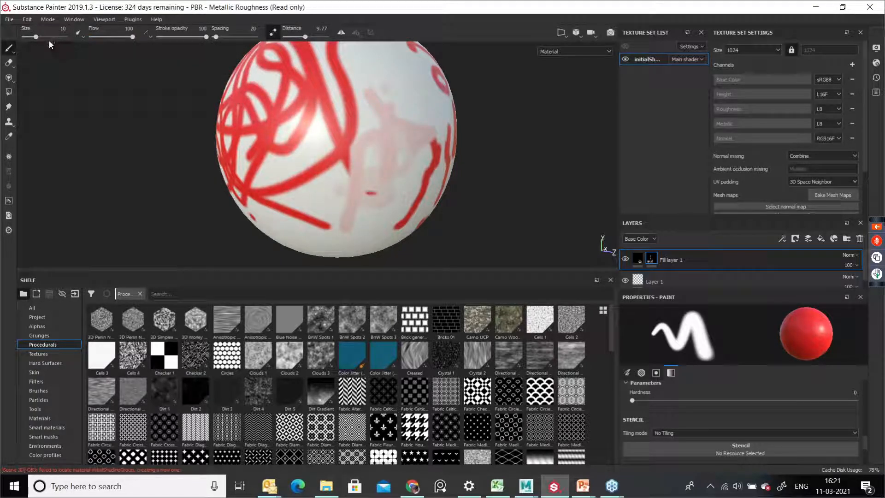
Step: Turn off Lazy Mouse, sample a colour again and paint more pale strokes over the sphere
{"action": "left_click", "coordinate": [273, 32]}
{"action": "mouse_move", "coordinate": [397, 80]}
{"action": "left_mouse_down"}
{"action": "mouse_move", "coordinate": [415, 122]}
{"action": "mouse_move", "coordinate": [404, 131]}
{"action": "mouse_move", "coordinate": [395, 114]}
{"action": "mouse_move", "coordinate": [432, 149]}
{"action": "mouse_move", "coordinate": [363, 150]}
{"action": "left_mouse_up"}
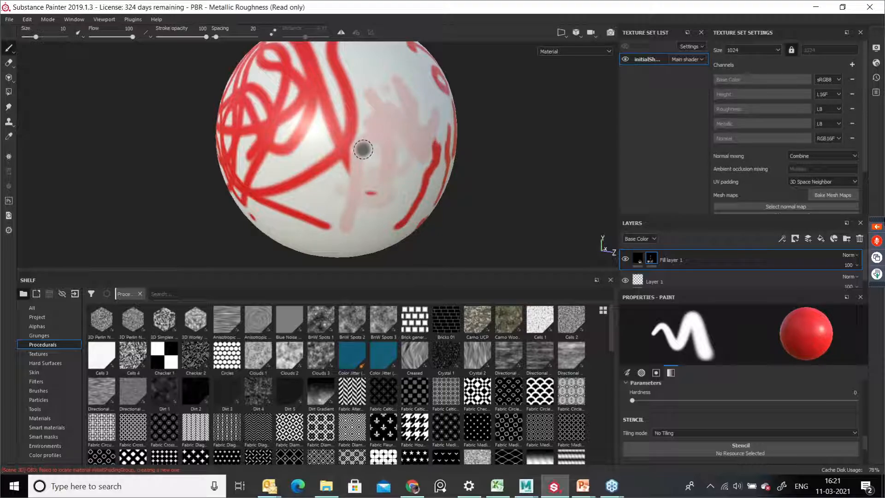
{"action": "key", "text": "p"}
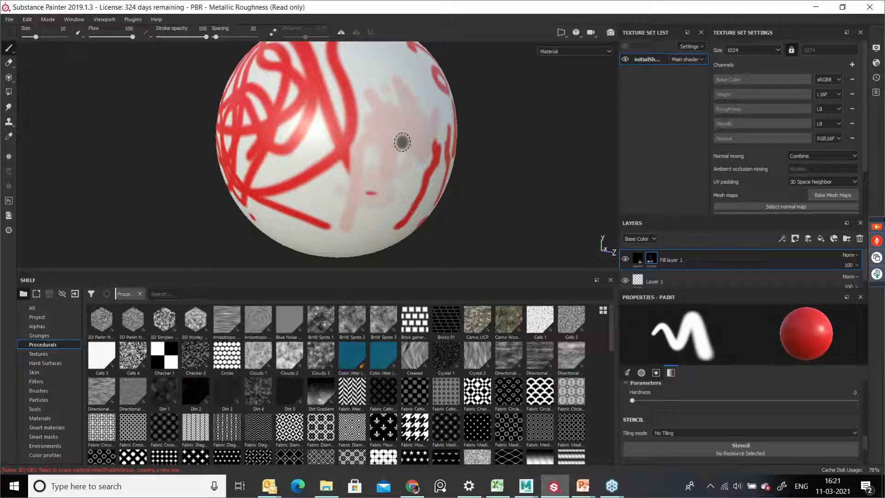
{"action": "key", "text": "p"}
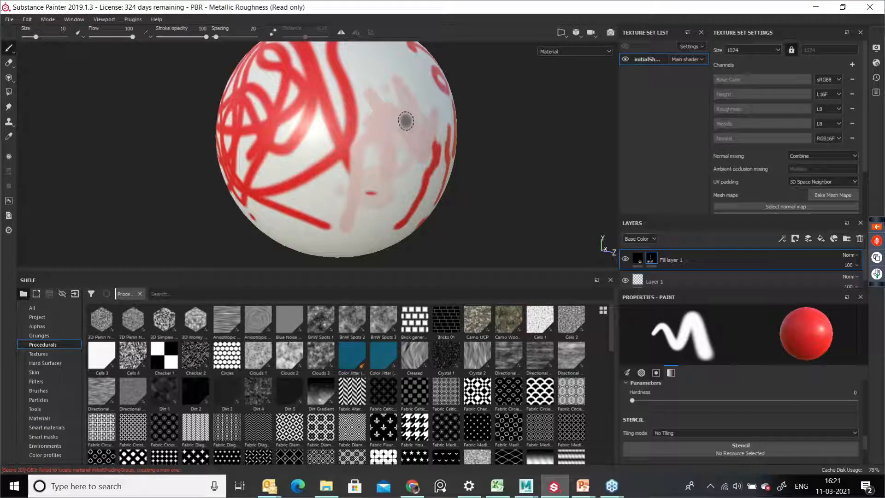
{"action": "mouse_move", "coordinate": [364, 64]}
{"action": "left_mouse_down"}
{"action": "mouse_move", "coordinate": [405, 56]}
{"action": "mouse_move", "coordinate": [363, 94]}
{"action": "mouse_move", "coordinate": [394, 113]}
{"action": "mouse_move", "coordinate": [279, 174]}
{"action": "left_mouse_up"}
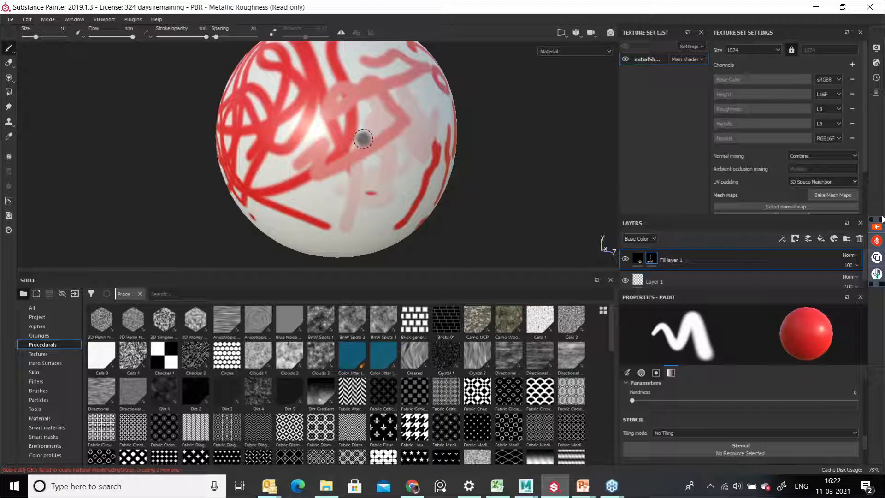
{"action": "mouse_move", "coordinate": [395, 163]}
{"action": "left_mouse_down", "text": "alt"}
{"action": "mouse_move", "coordinate": [344, 191]}
{"action": "mouse_move", "coordinate": [307, 157]}
{"action": "left_mouse_up", "text": "alt"}
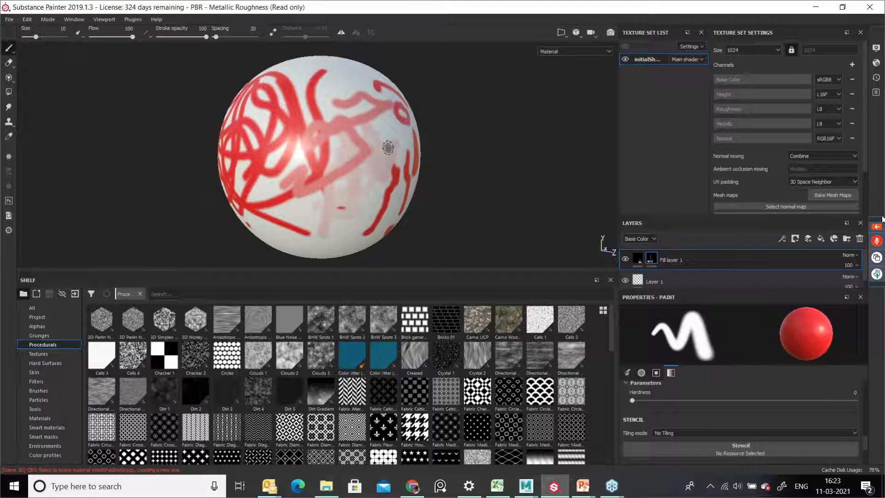
{"action": "left_click_drag", "start_coordinate": [326, 161], "coordinate": [416, 191], "text": "alt"}
{"action": "middle_click_drag", "start_coordinate": [326, 158], "coordinate": [356, 198], "text": "alt"}
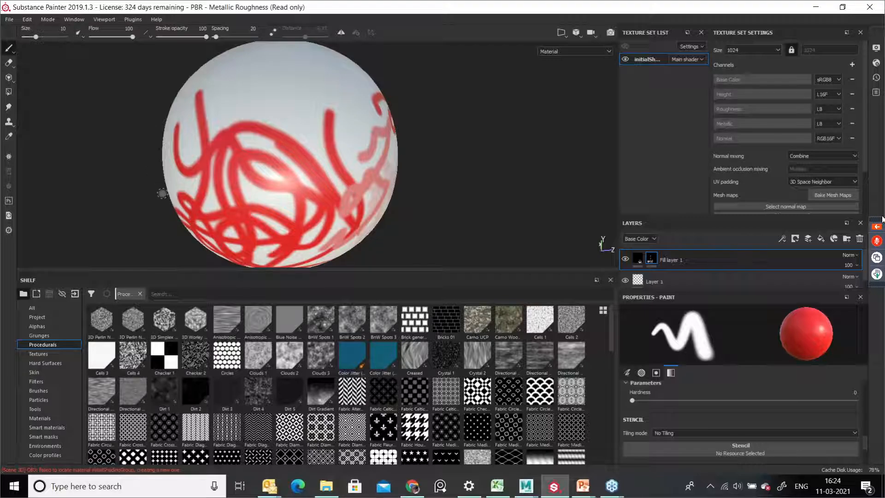
Step: Start a new project and choose the Bot_01 fbx_high.fbx mesh file
{"action": "left_click", "coordinate": [9, 19]}
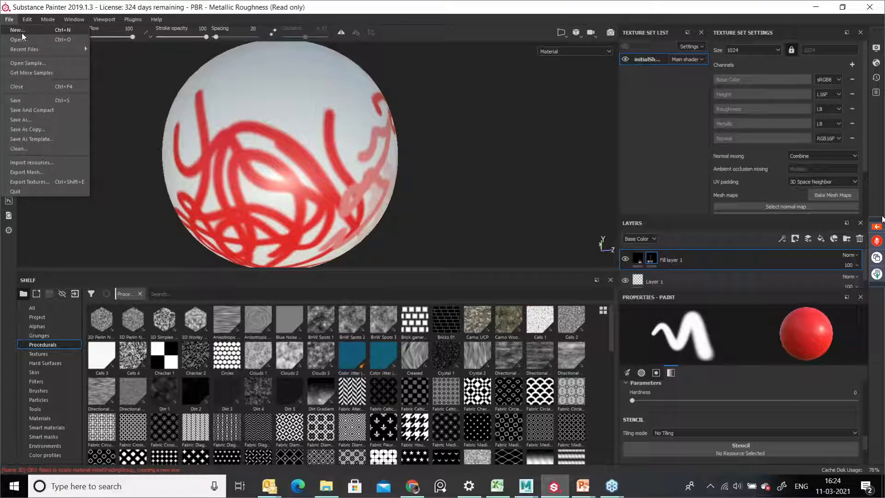
{"action": "left_click", "coordinate": [21, 31]}
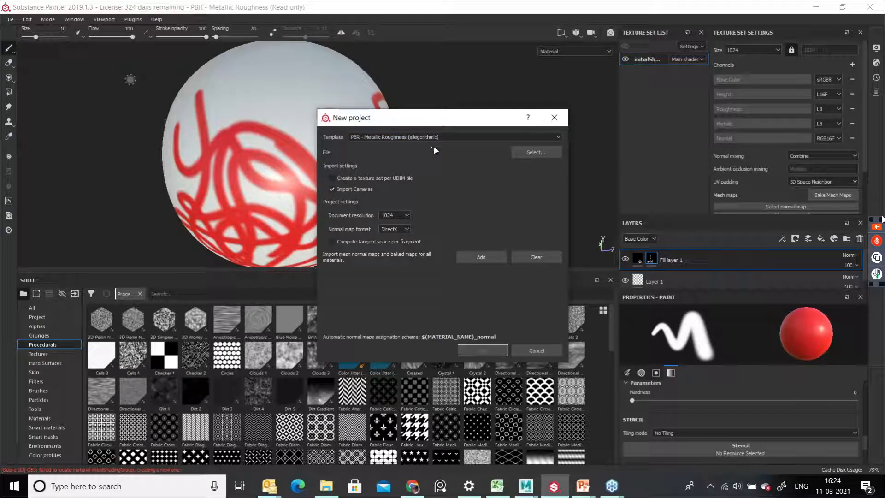
{"action": "left_click", "coordinate": [553, 154]}
{"action": "left_click", "coordinate": [542, 154]}
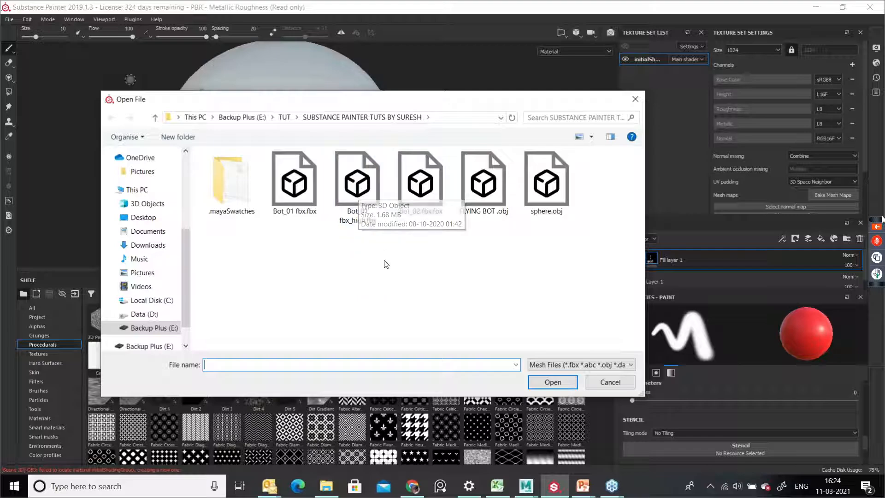
{"action": "left_click", "coordinate": [364, 208]}
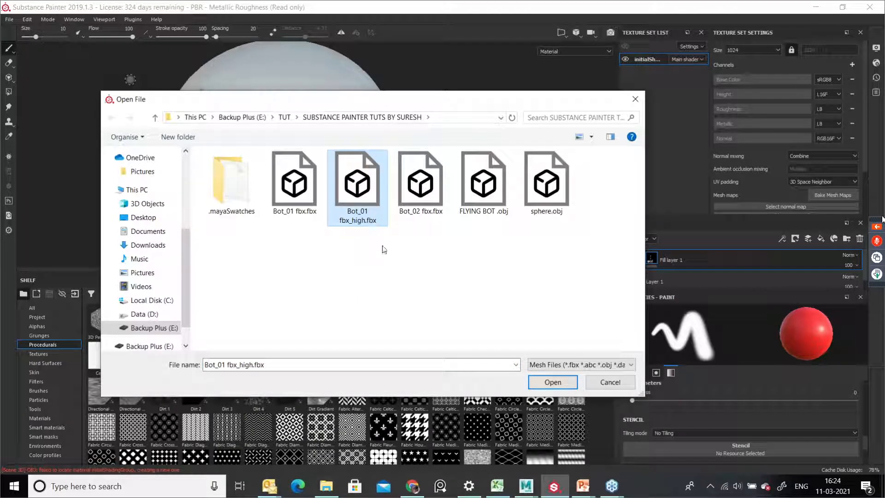
{"action": "left_click", "coordinate": [549, 383]}
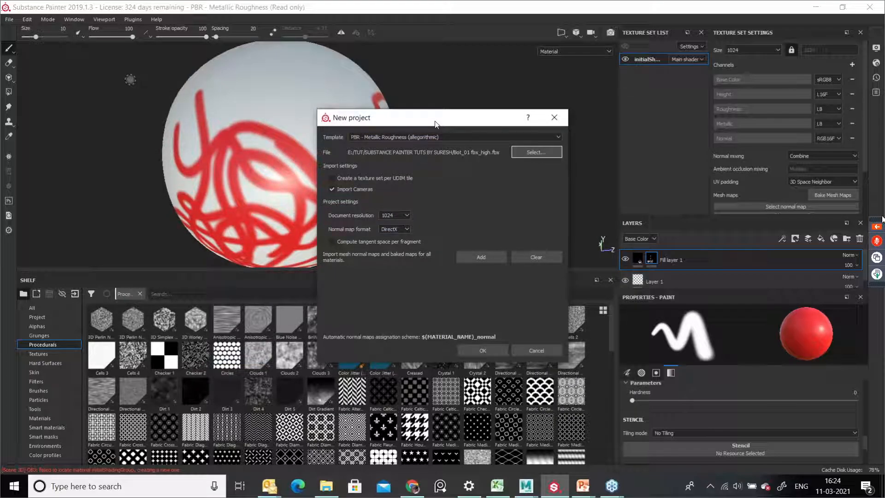
Step: Set the document resolution to 2048, keep DirectX normals, and create the project without saving the sphere project
{"action": "left_click_drag", "start_coordinate": [435, 124], "coordinate": [403, 90]}
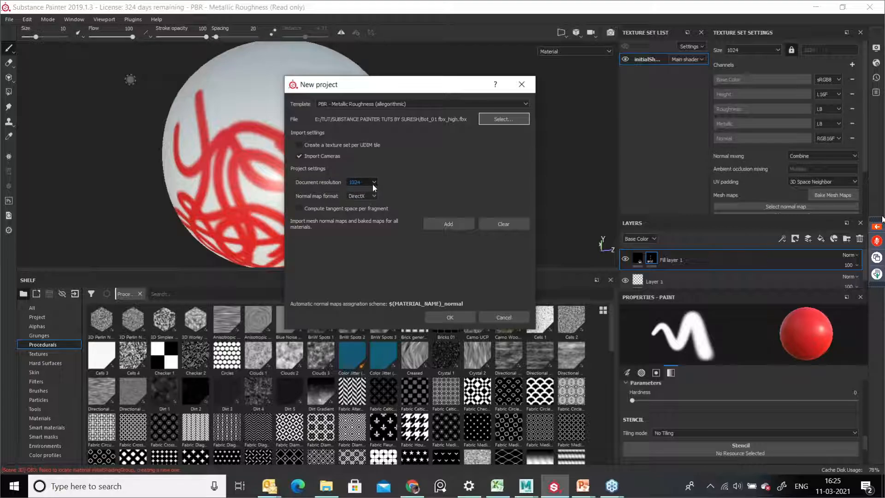
{"action": "left_click", "coordinate": [373, 184]}
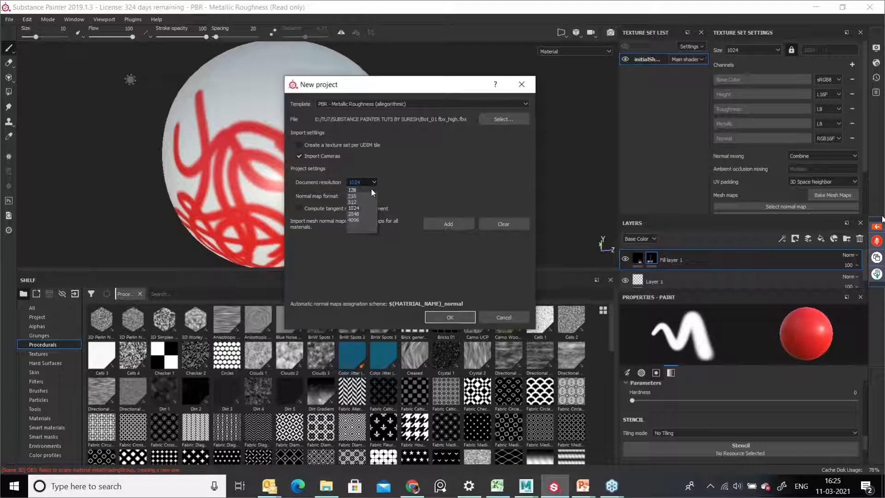
{"action": "left_click", "coordinate": [362, 214]}
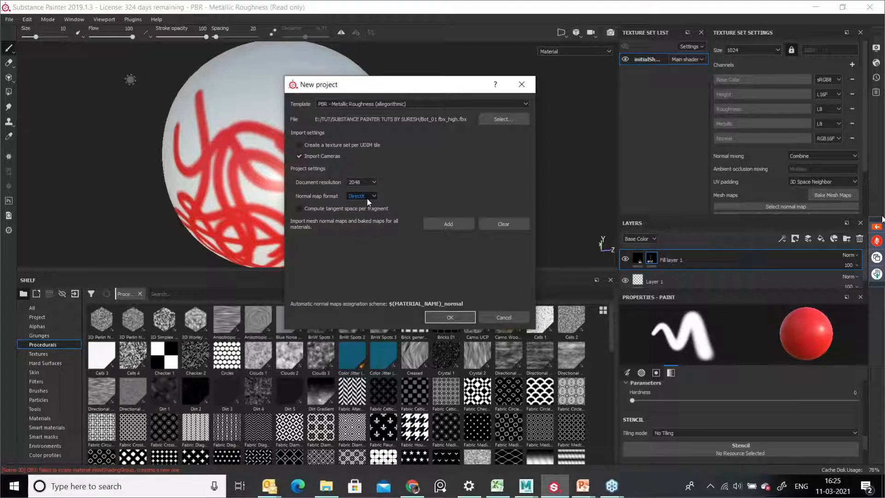
{"action": "left_click", "coordinate": [374, 198]}
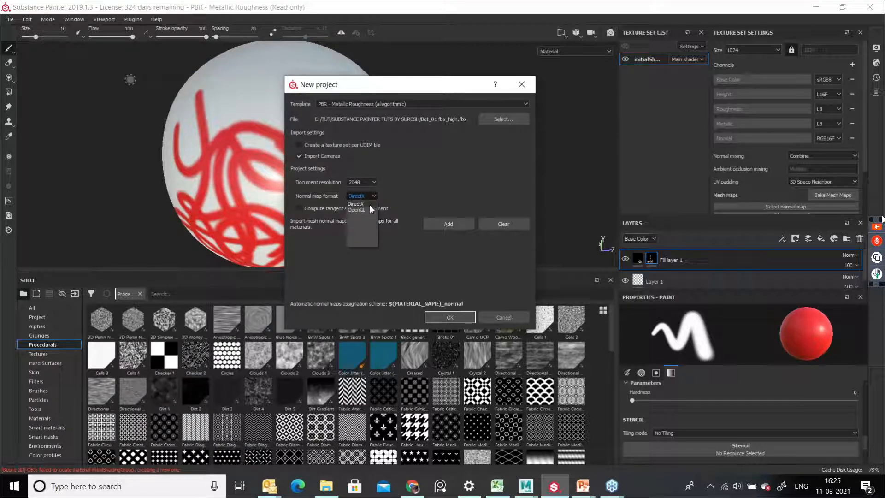
{"action": "left_click", "coordinate": [370, 206]}
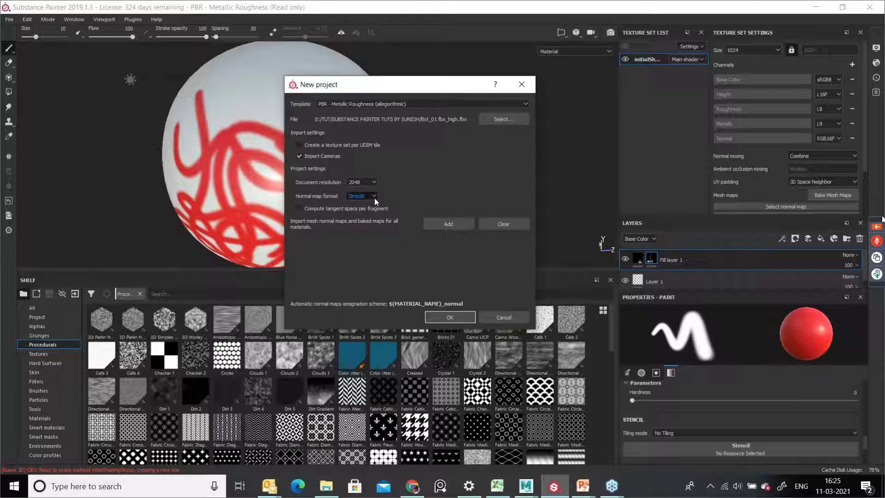
{"action": "left_click", "coordinate": [374, 198]}
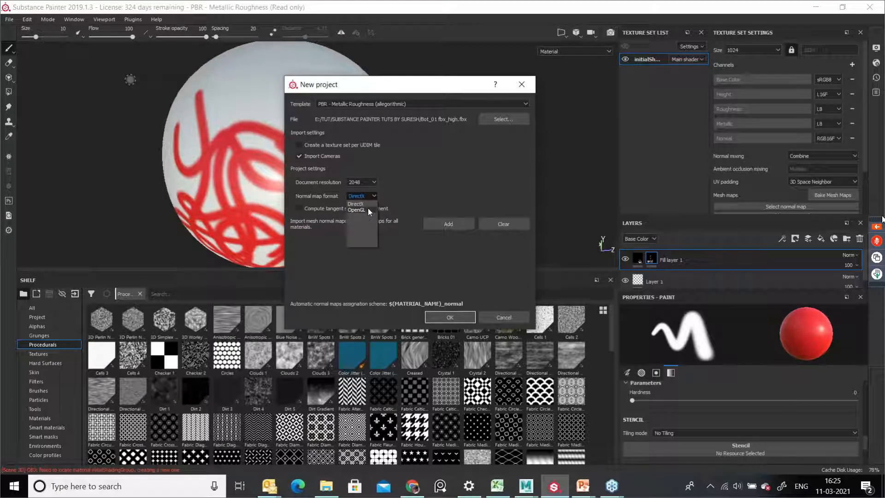
{"action": "left_click", "coordinate": [367, 209]}
{"action": "left_click", "coordinate": [375, 196]}
{"action": "left_click", "coordinate": [371, 204]}
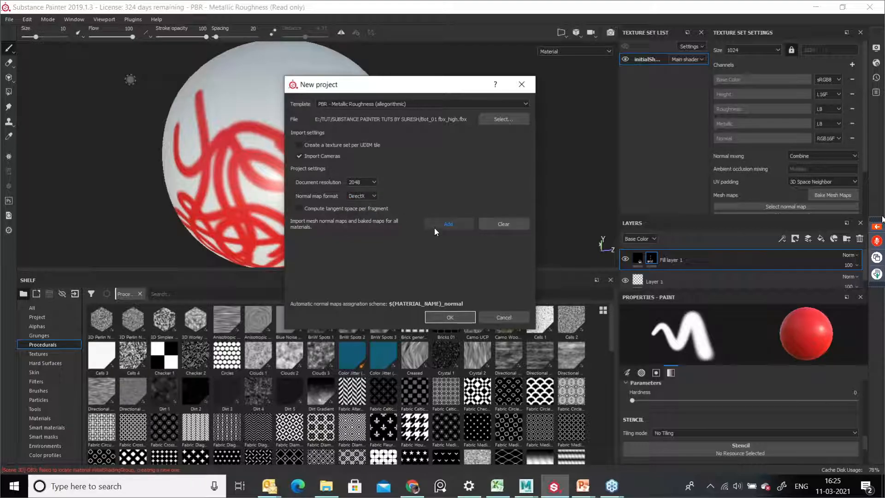
{"action": "left_click", "coordinate": [448, 318]}
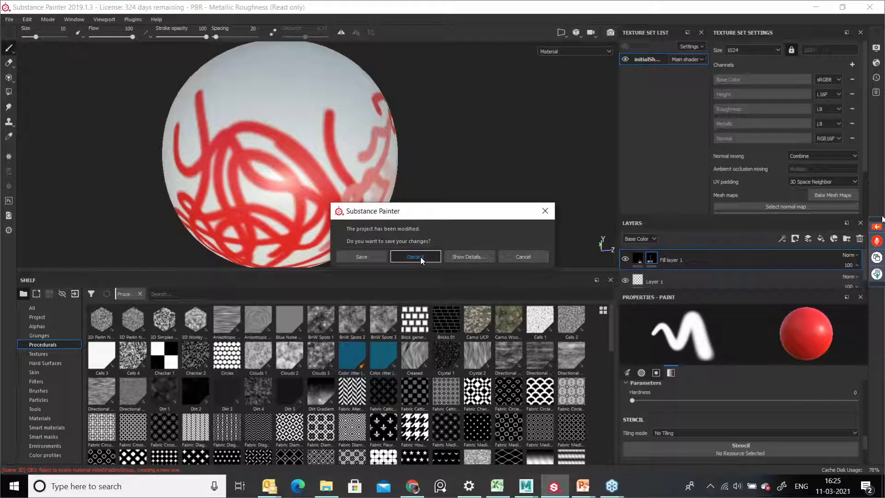
{"action": "left_click", "coordinate": [421, 256]}
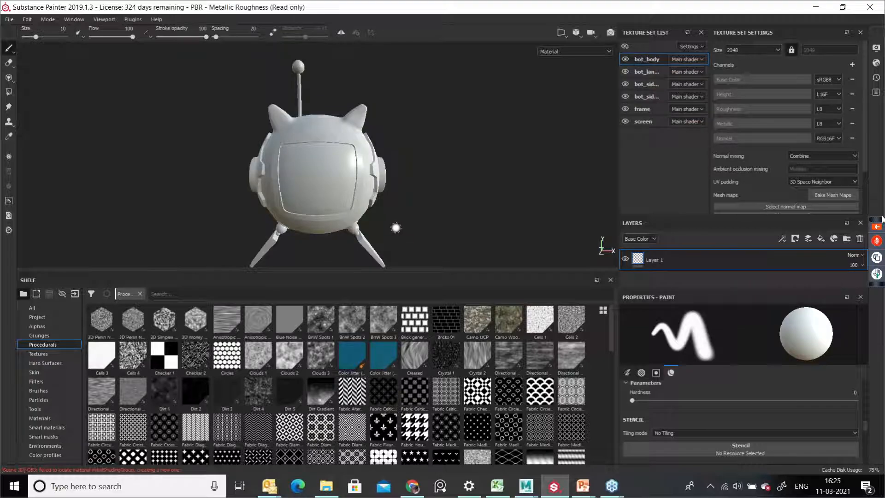
Step: Switch to the Polygon Fill tool to display the robot mesh's wireframe
{"action": "left_click_drag", "start_coordinate": [402, 213], "coordinate": [358, 392], "text": "alt"}
{"action": "right_click_drag", "start_coordinate": [461, 300], "coordinate": [291, 213], "text": "alt"}
{"action": "middle_click_drag", "start_coordinate": [292, 213], "coordinate": [325, 202], "text": "alt"}
{"action": "mouse_move", "coordinate": [317, 258]}
{"action": "left_mouse_down", "text": "alt"}
{"action": "mouse_move", "coordinate": [296, 233]}
{"action": "mouse_move", "coordinate": [322, 257]}
{"action": "left_mouse_up", "text": "alt"}
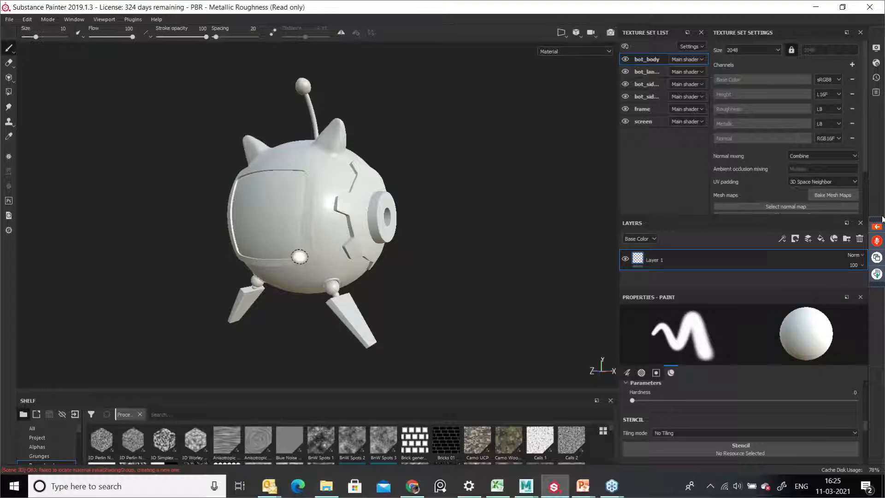
{"action": "mouse_move", "coordinate": [321, 207]}
{"action": "left_mouse_down", "text": "alt"}
{"action": "mouse_move", "coordinate": [457, 233]}
{"action": "mouse_move", "coordinate": [310, 210]}
{"action": "mouse_move", "coordinate": [360, 219]}
{"action": "left_mouse_up", "text": "alt"}
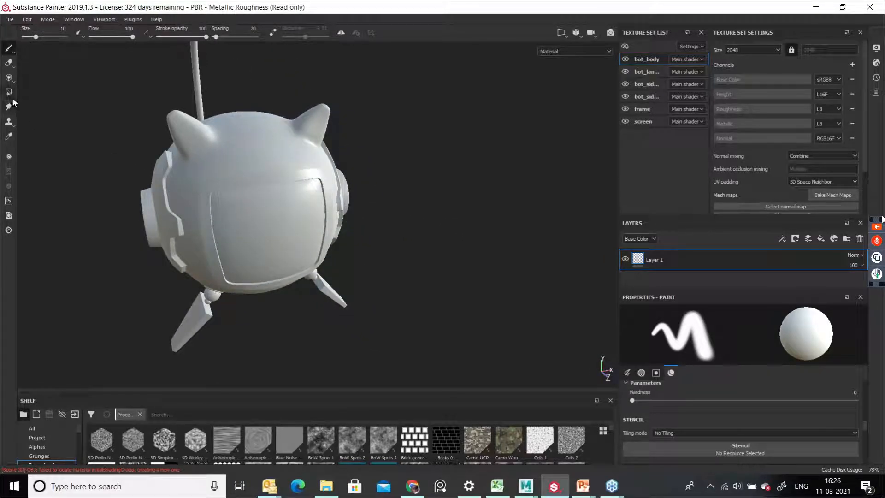
{"action": "left_click", "coordinate": [13, 83]}
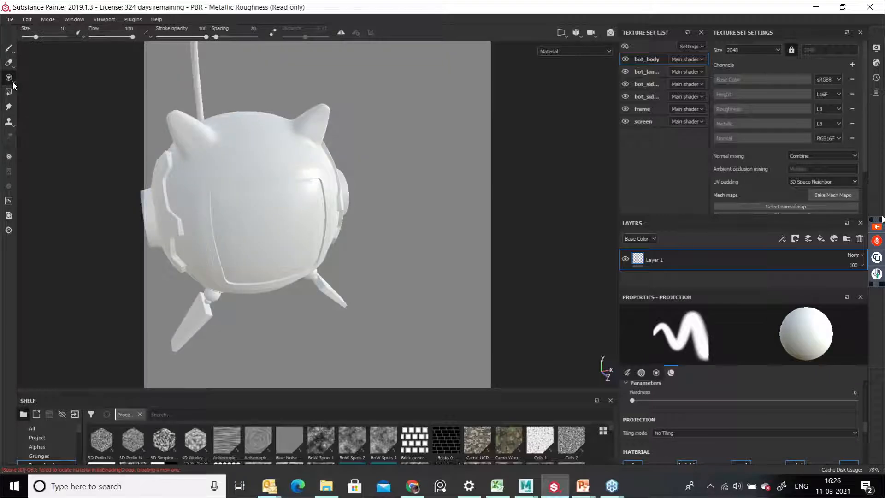
{"action": "left_click", "coordinate": [8, 48]}
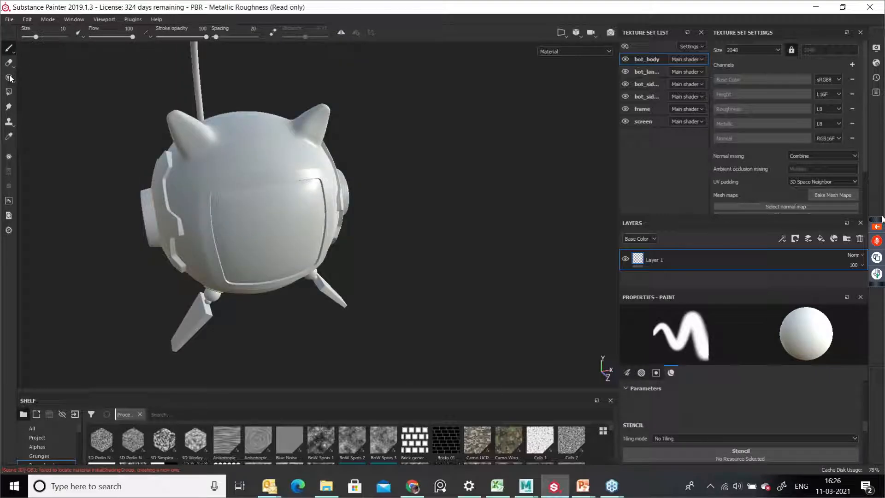
{"action": "left_click", "coordinate": [8, 92]}
Step: Orbit and zoom around the robot to examine its wireframe and parts
{"action": "left_click_drag", "start_coordinate": [308, 229], "coordinate": [455, 235], "text": "alt"}
{"action": "right_click_drag", "start_coordinate": [280, 195], "coordinate": [410, 323], "text": "alt"}
{"action": "middle_click_drag", "start_coordinate": [344, 274], "coordinate": [355, 288], "text": "alt"}
{"action": "right_click_drag", "start_coordinate": [269, 249], "coordinate": [433, 347], "text": "alt"}
{"action": "left_click_drag", "start_coordinate": [339, 273], "coordinate": [139, 283], "text": "alt"}
{"action": "left_click_drag", "start_coordinate": [390, 285], "coordinate": [354, 178], "text": "alt"}
{"action": "scroll", "coordinate": [278, 273], "scroll_direction": "down", "scroll_amount": 4}
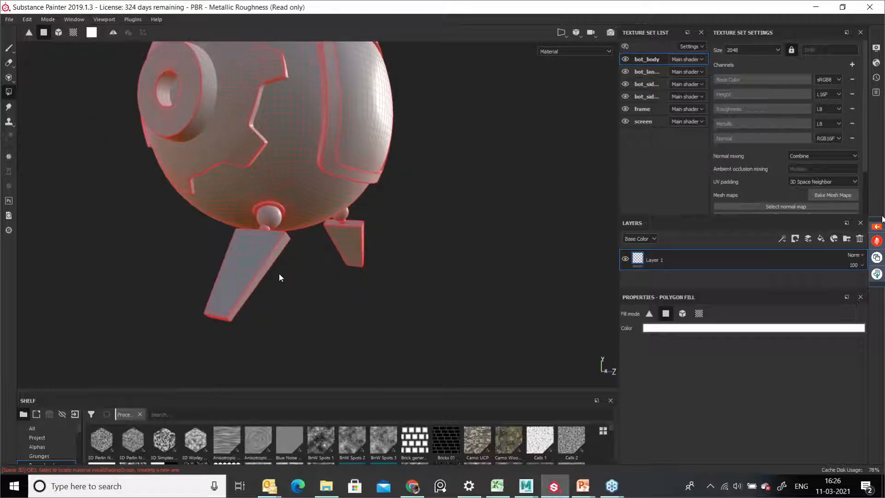
{"action": "scroll", "coordinate": [278, 270], "scroll_direction": "up", "scroll_amount": 7}
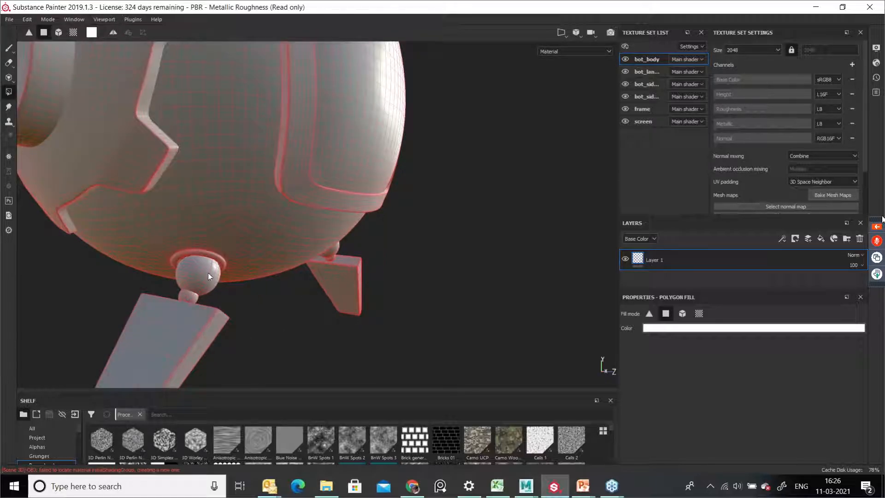
{"action": "left_click_drag", "start_coordinate": [269, 289], "coordinate": [483, 279], "text": "alt"}
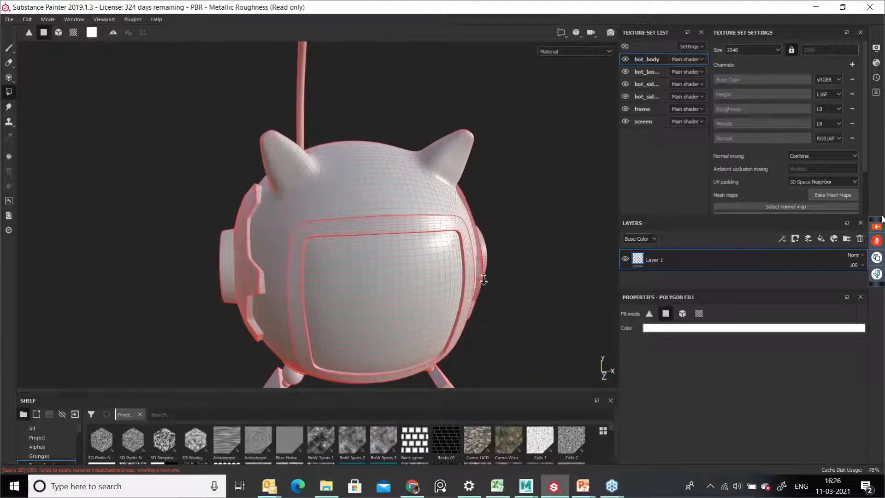
{"action": "scroll", "coordinate": [397, 295], "scroll_direction": "down", "scroll_amount": 3}
{"action": "middle_click_drag", "start_coordinate": [375, 302], "coordinate": [335, 264], "text": "alt"}
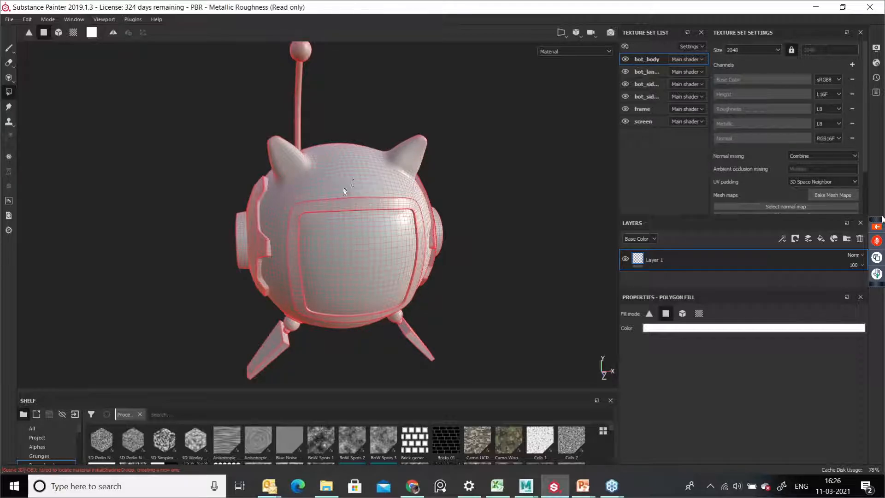
{"action": "left_click_drag", "start_coordinate": [338, 191], "coordinate": [340, 190], "text": "alt"}
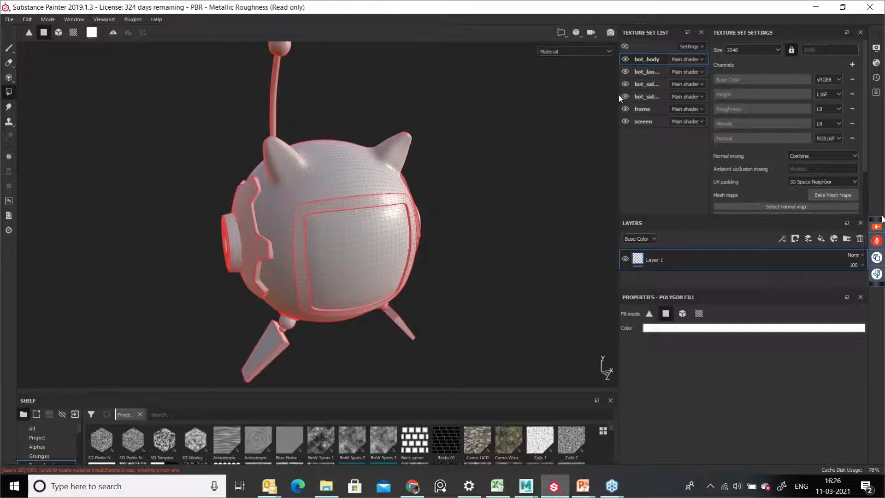
Step: Widen the texture set list and select the bot_side_fix_01 texture set
{"action": "left_click_drag", "start_coordinate": [616, 95], "coordinate": [565, 99]}
{"action": "left_click_drag", "start_coordinate": [675, 103], "coordinate": [717, 102]}
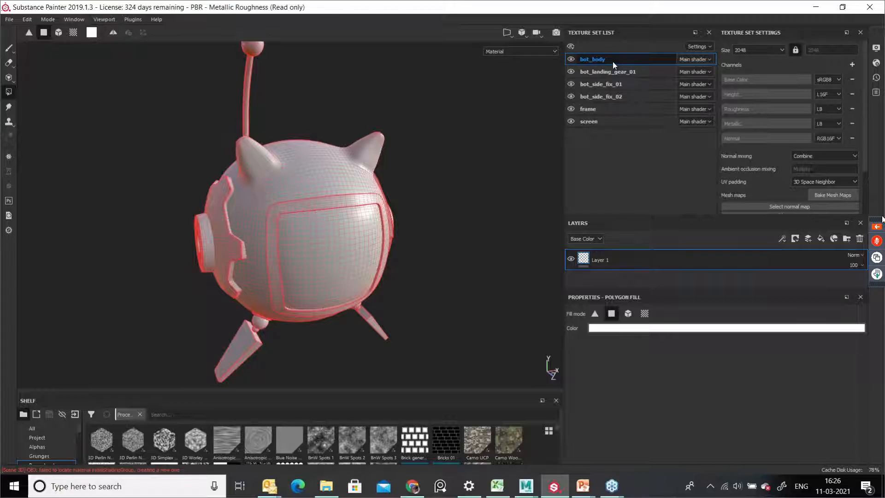
{"action": "left_click", "coordinate": [598, 85]}
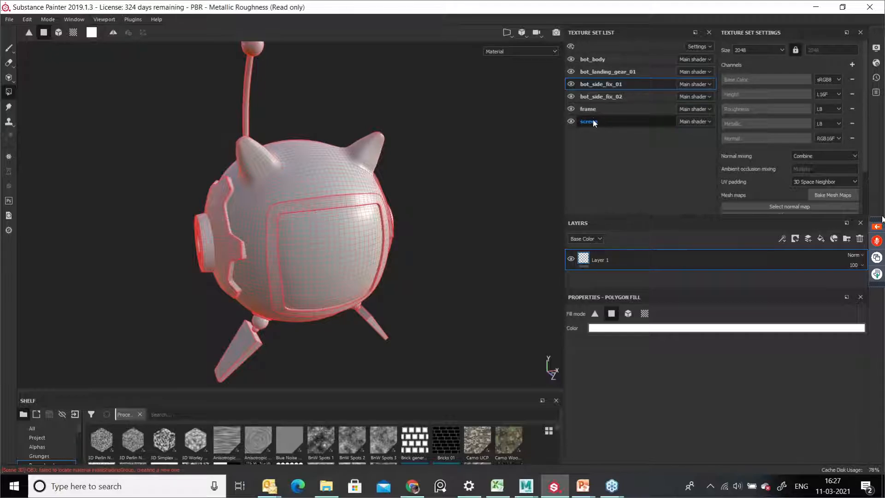
Step: Hide and reshow the bot_body texture set to inspect the parts behind it
{"action": "left_click_drag", "start_coordinate": [378, 212], "coordinate": [358, 208], "text": "alt"}
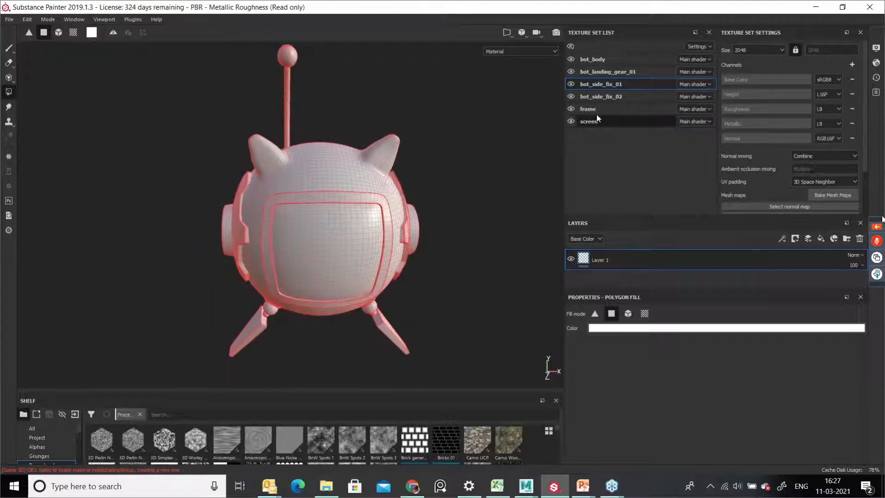
{"action": "left_click", "coordinate": [571, 60]}
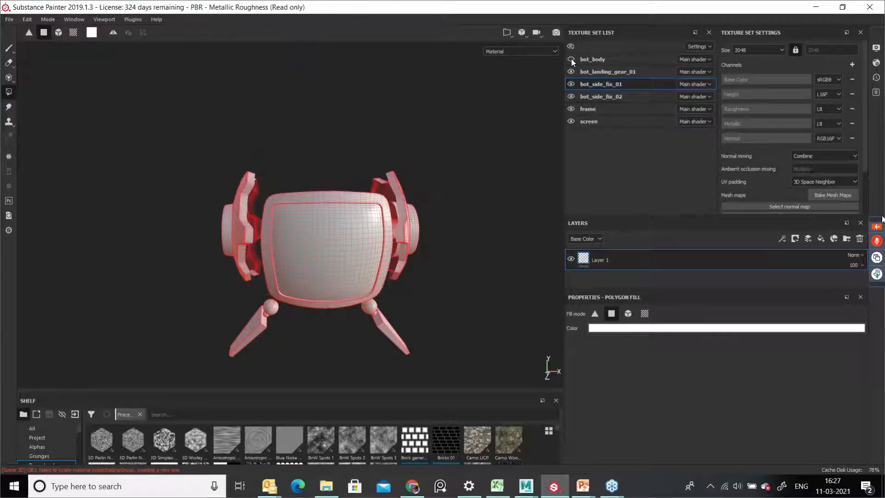
{"action": "left_click_drag", "start_coordinate": [417, 272], "coordinate": [543, 185], "text": "alt"}
{"action": "left_click", "coordinate": [571, 59]}
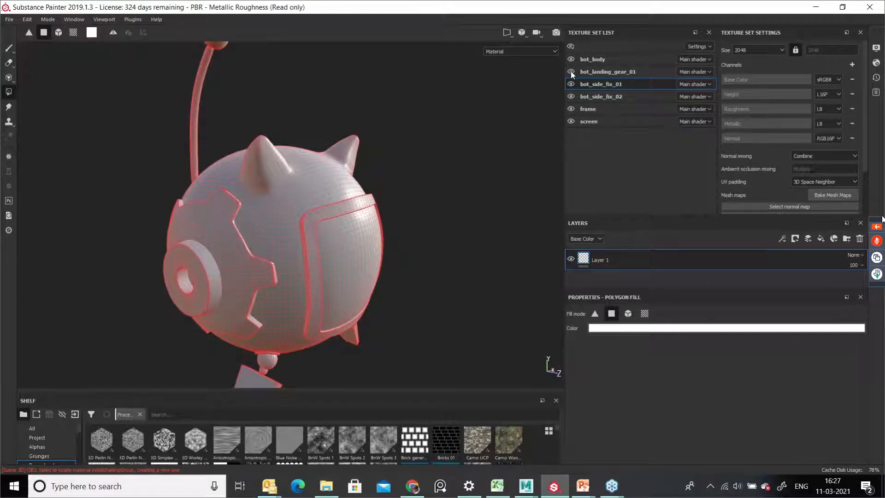
Step: Toggle visibility of the landing gear and both side fix texture sets to see which parts they cover
{"action": "left_click", "coordinate": [571, 72]}
{"action": "left_click_drag", "start_coordinate": [433, 267], "coordinate": [533, 114], "text": "alt"}
{"action": "left_click", "coordinate": [570, 72]}
{"action": "left_click", "coordinate": [569, 71]}
{"action": "left_click", "coordinate": [569, 71]}
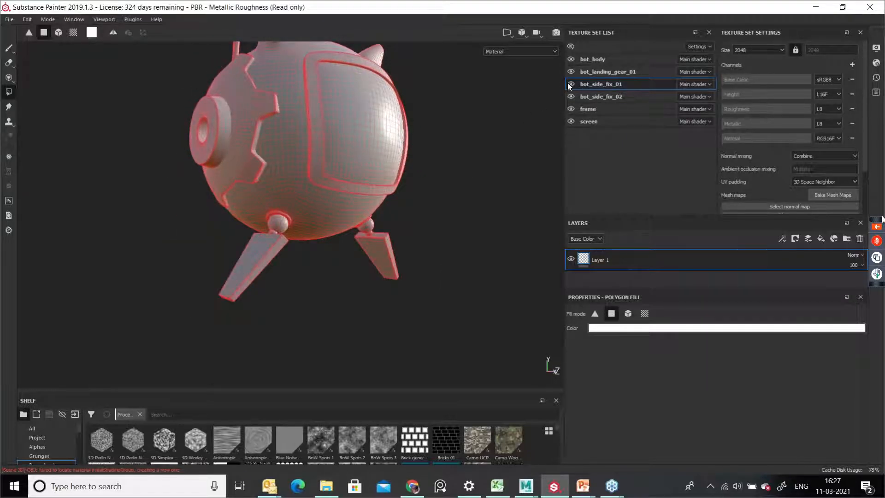
{"action": "left_click", "coordinate": [571, 84]}
{"action": "left_click", "coordinate": [570, 84]}
{"action": "left_click", "coordinate": [571, 84]}
{"action": "left_click", "coordinate": [570, 84]}
{"action": "left_click", "coordinate": [571, 97]}
{"action": "left_click", "coordinate": [571, 96]}
{"action": "left_click", "coordinate": [571, 96]}
{"action": "left_click", "coordinate": [571, 96]}
{"action": "left_click_drag", "start_coordinate": [440, 158], "coordinate": [530, 181], "text": "alt"}
Step: Toggle visibility of the frame and screen texture sets to see which parts they cover
{"action": "left_click", "coordinate": [571, 109]}
{"action": "left_click", "coordinate": [571, 109]}
{"action": "left_click", "coordinate": [571, 110]}
{"action": "left_click", "coordinate": [571, 109]}
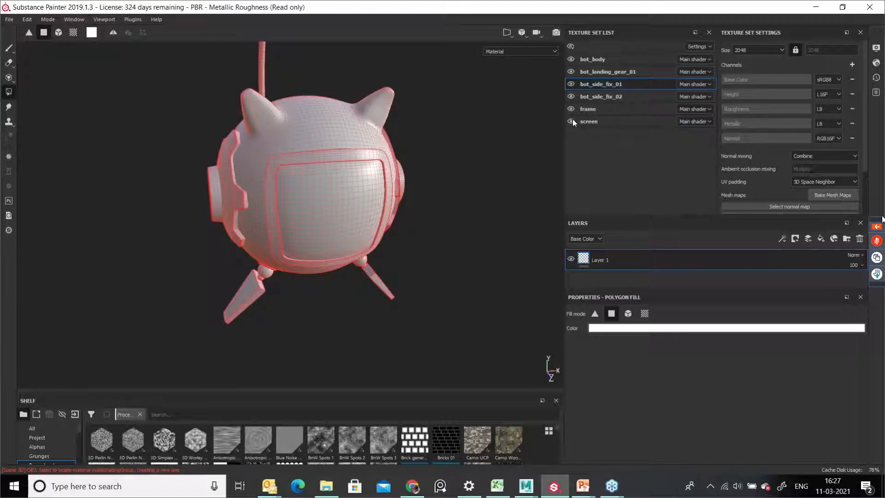
{"action": "left_click", "coordinate": [571, 121]}
{"action": "left_click_drag", "start_coordinate": [445, 232], "coordinate": [494, 202], "text": "alt"}
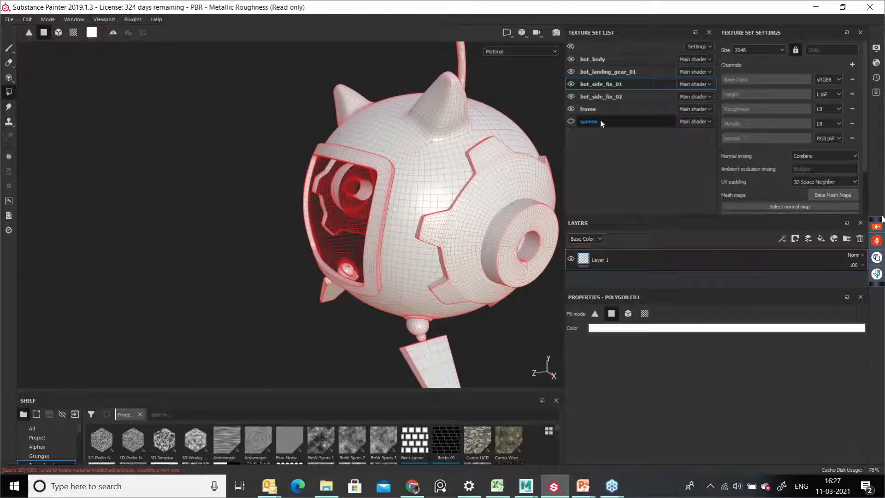
{"action": "left_click", "coordinate": [571, 121]}
{"action": "left_click_drag", "start_coordinate": [357, 182], "coordinate": [595, 142], "text": "alt"}
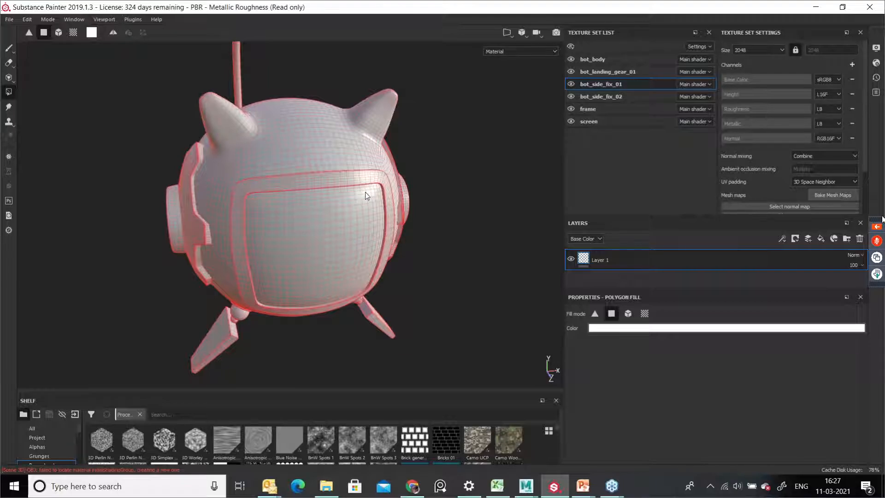
Step: Select the bot_side_fix_02 texture set and isolate it in the viewport
{"action": "key", "text": "alt+q"}
{"action": "key", "text": "alt+q"}
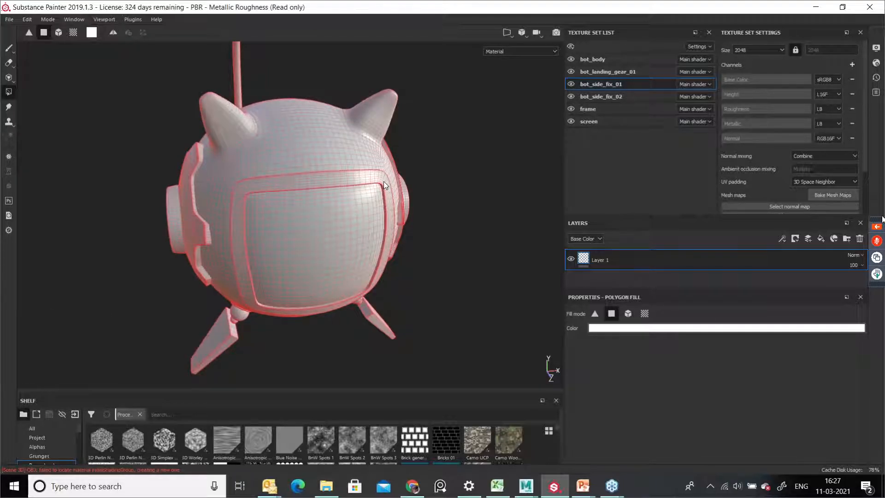
{"action": "left_click", "coordinate": [601, 97]}
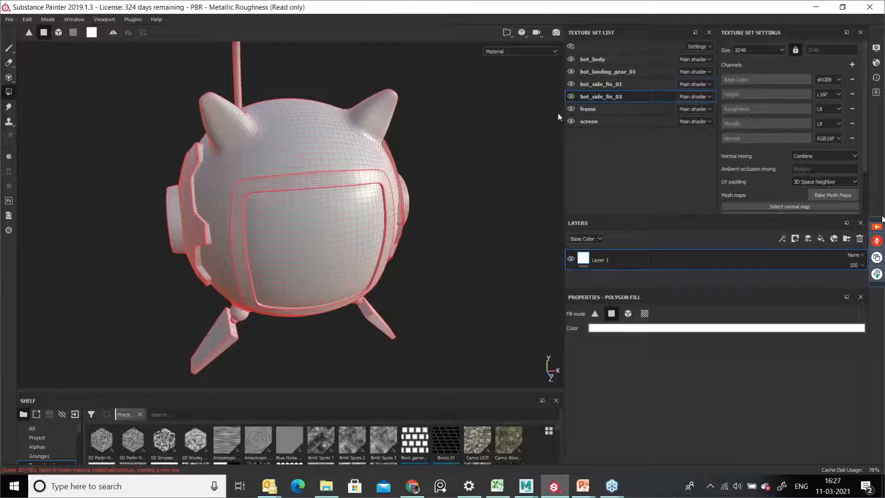
{"action": "key", "text": "alt+q"}
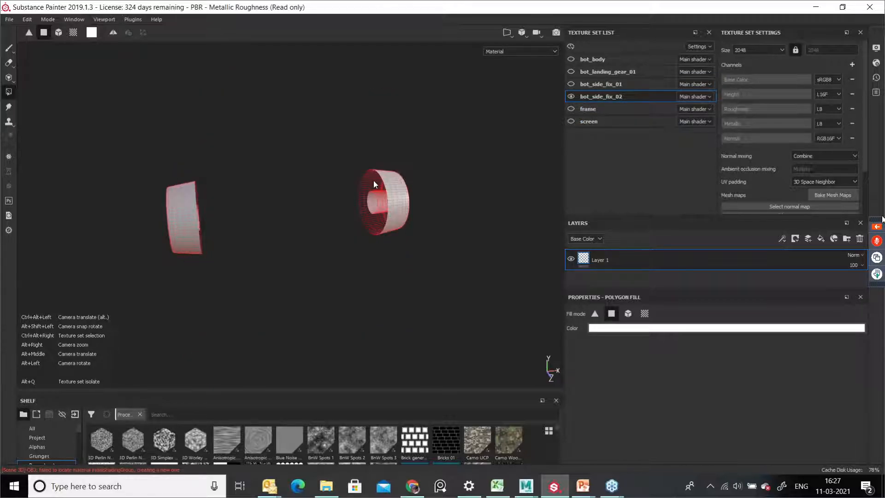
Step: Isolate the frame texture set, then exit isolation and orbit around the full robot to inspect its parts
{"action": "key", "text": "alt+q"}
{"action": "left_click", "coordinate": [585, 108]}
{"action": "key", "text": "alt+q"}
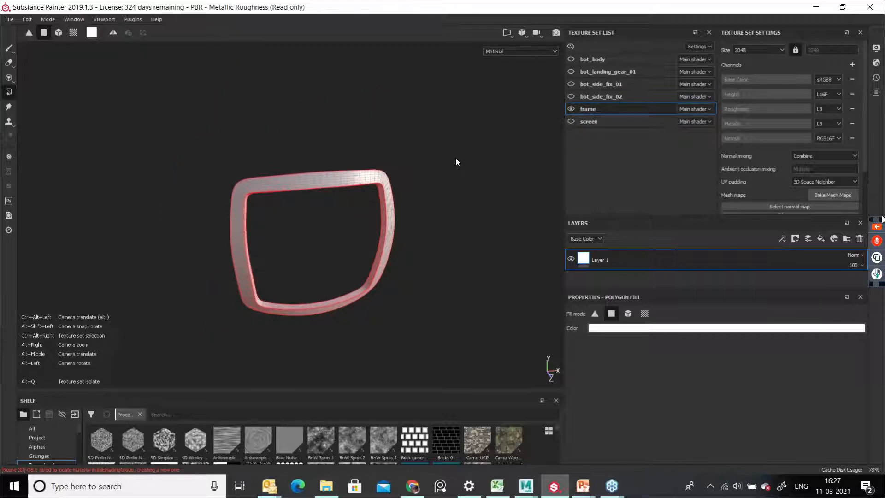
{"action": "key", "text": "alt+q"}
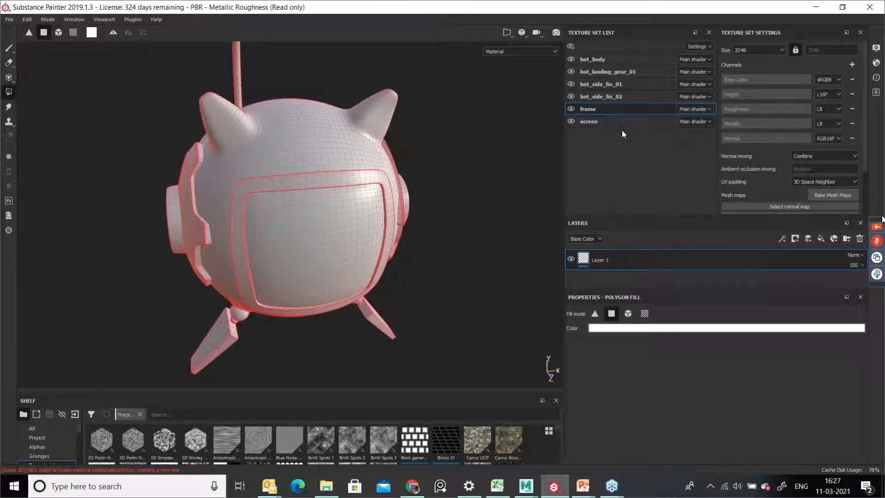
{"action": "left_click_drag", "start_coordinate": [363, 258], "coordinate": [504, 245], "text": "alt"}
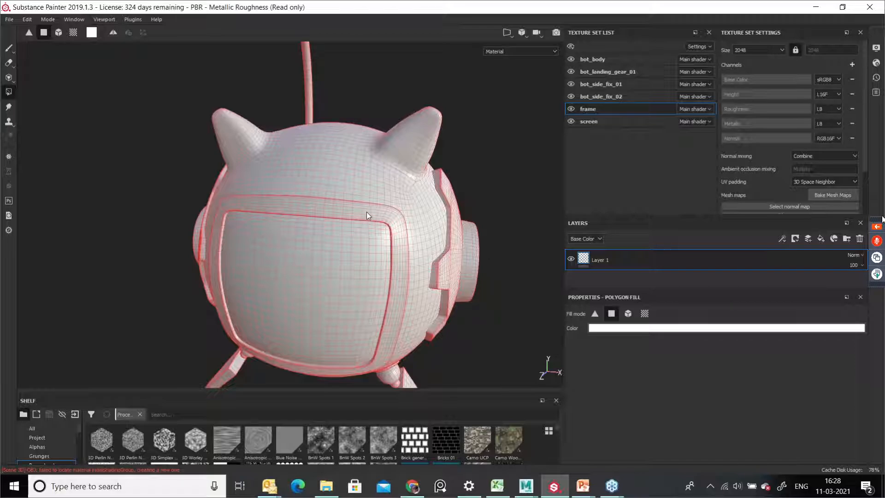
{"action": "left_click_drag", "start_coordinate": [369, 193], "coordinate": [400, 234], "text": "alt"}
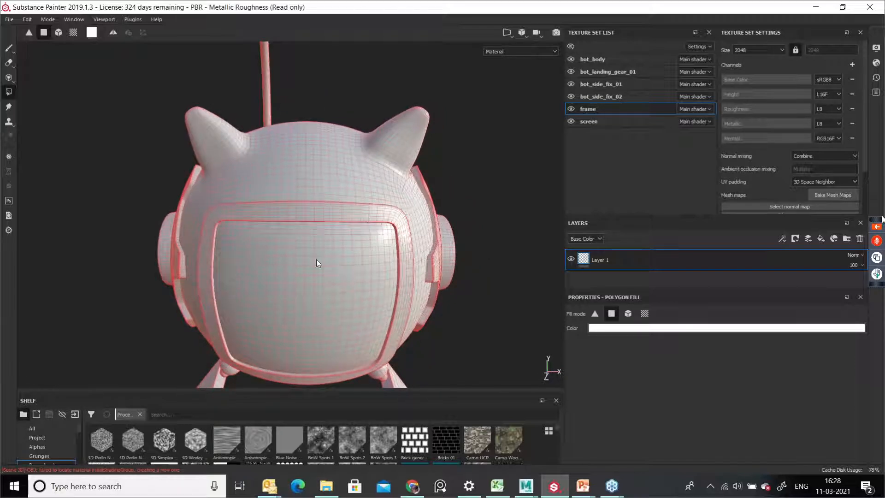
{"action": "left_click_drag", "start_coordinate": [311, 199], "coordinate": [395, 193], "text": "alt"}
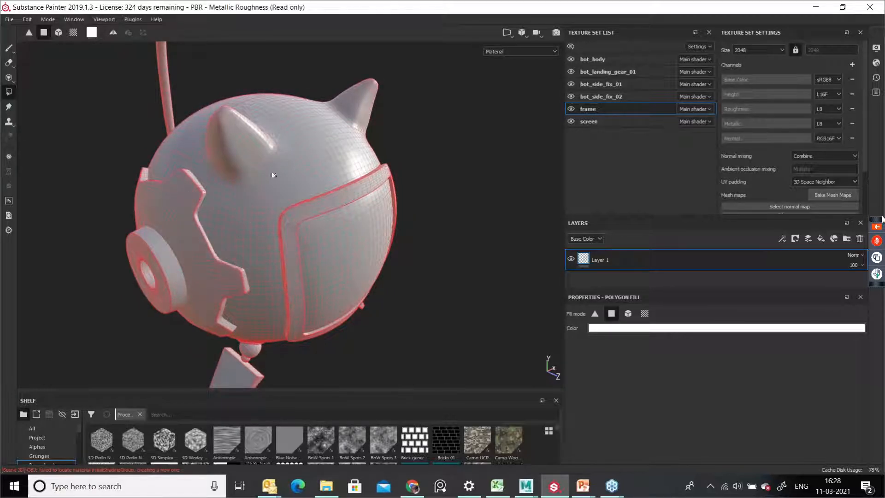
{"action": "left_click_drag", "start_coordinate": [249, 143], "coordinate": [298, 159], "text": "alt"}
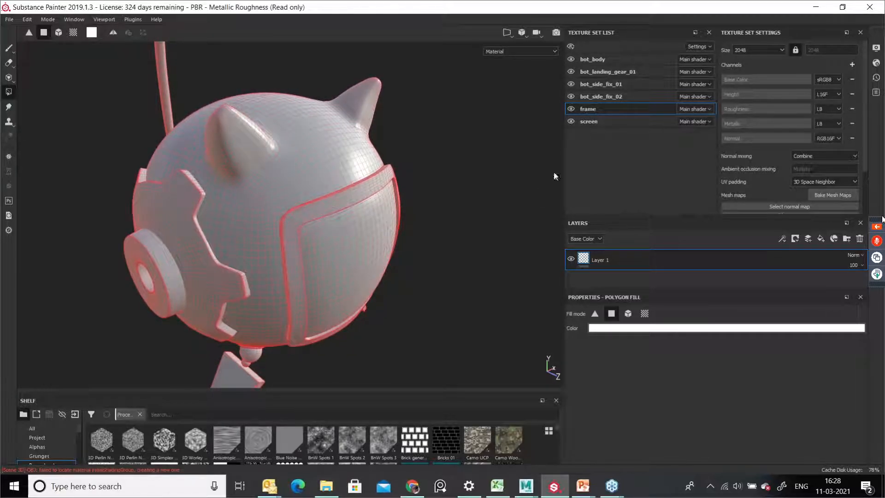
Step: Widen the viewport by narrowing the texture set panels and reframe the robot
{"action": "left_click_drag", "start_coordinate": [567, 160], "coordinate": [678, 160]}
{"action": "left_click_drag", "start_coordinate": [398, 238], "coordinate": [170, 250], "text": "alt"}
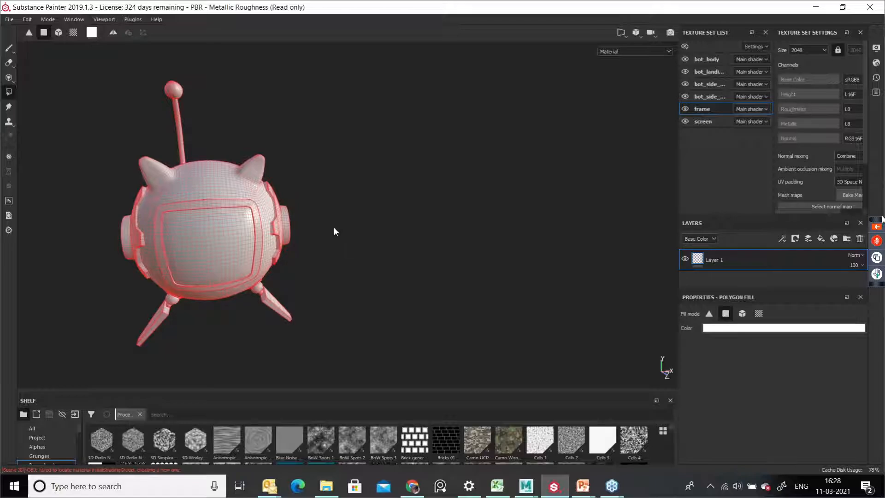
Step: Select the paint brush tool and switch the viewport to the split 3D/2D layout
{"action": "left_click", "coordinate": [8, 48]}
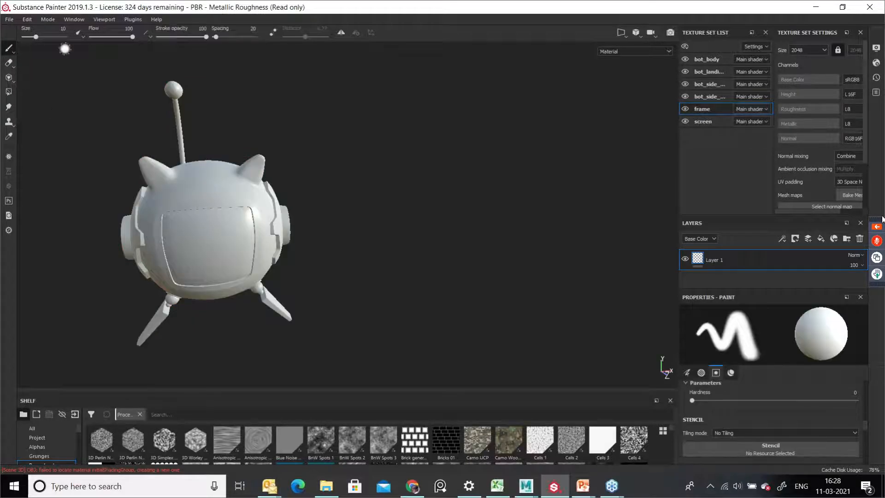
{"action": "left_click", "coordinate": [626, 34]}
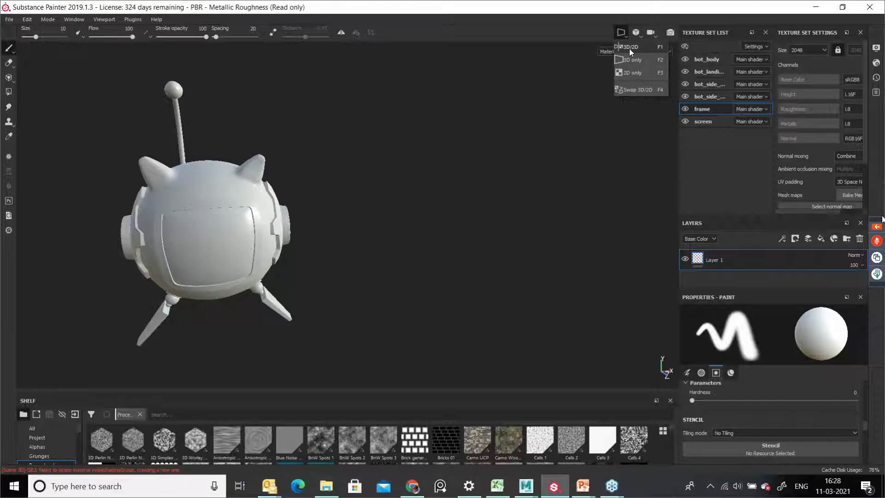
{"action": "left_click", "coordinate": [629, 47]}
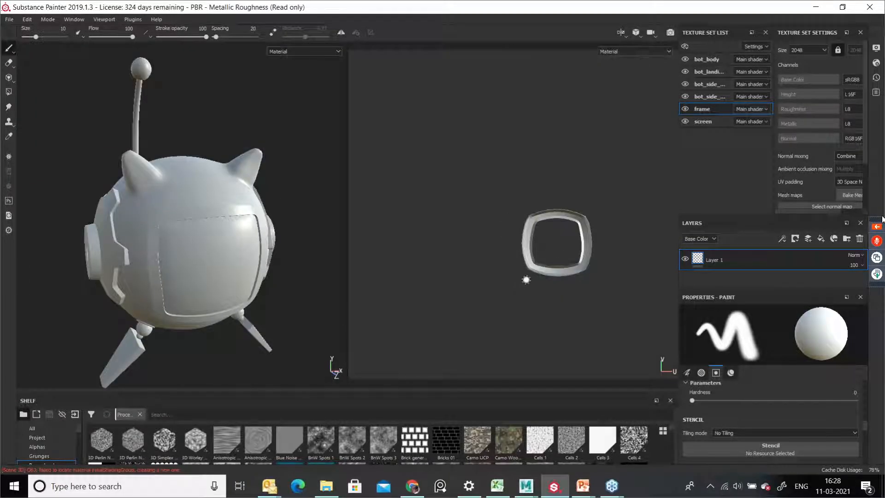
Step: Select each texture set in turn, from screen up to bot_body, to view its UV layout in the 2D view
{"action": "left_click_drag", "start_coordinate": [210, 203], "coordinate": [185, 190], "text": "alt+shift"}
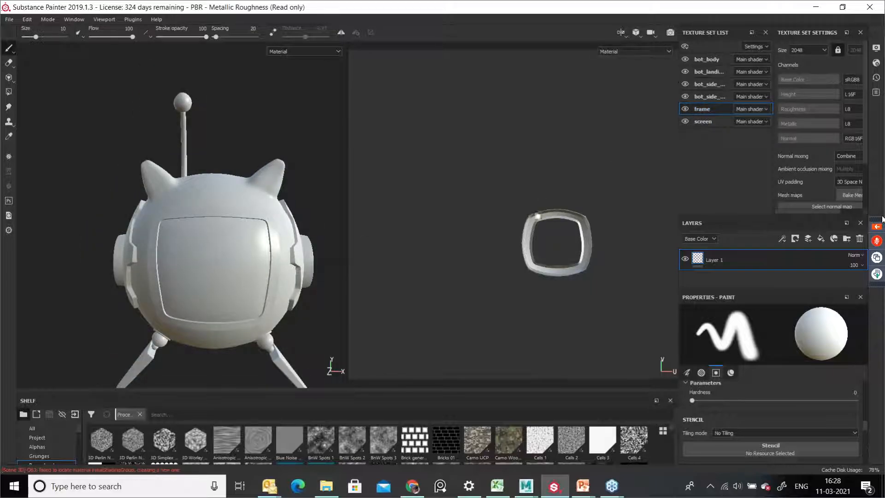
{"action": "right_click_drag", "start_coordinate": [549, 242], "coordinate": [620, 288], "text": "alt"}
{"action": "middle_click_drag", "start_coordinate": [558, 248], "coordinate": [538, 254], "text": "alt"}
{"action": "right_click_drag", "start_coordinate": [538, 253], "coordinate": [639, 325], "text": "alt"}
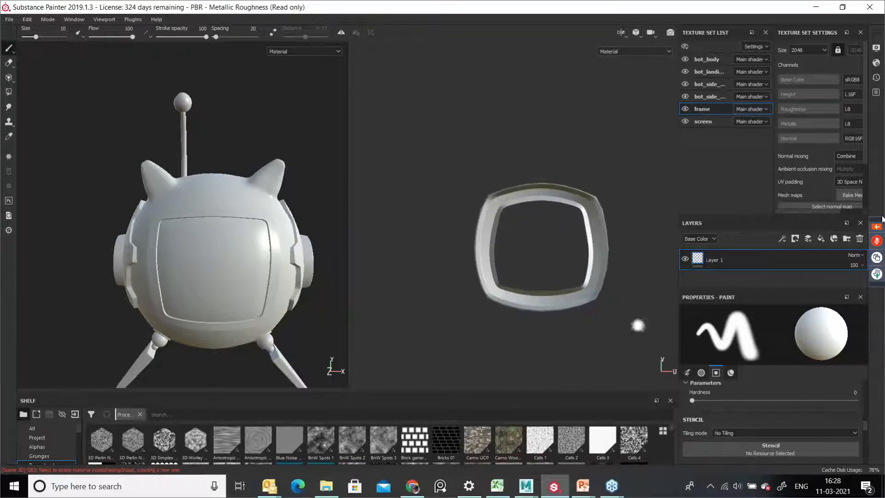
{"action": "left_click", "coordinate": [702, 121]}
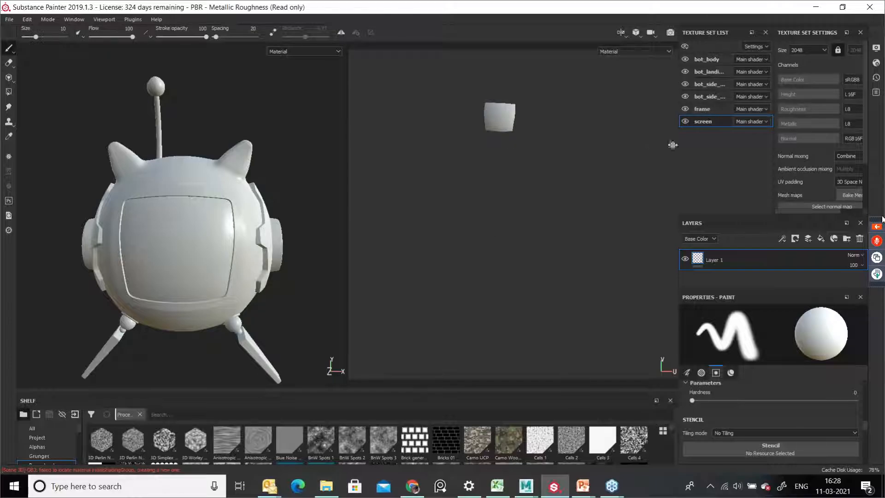
{"action": "left_click", "coordinate": [706, 97]}
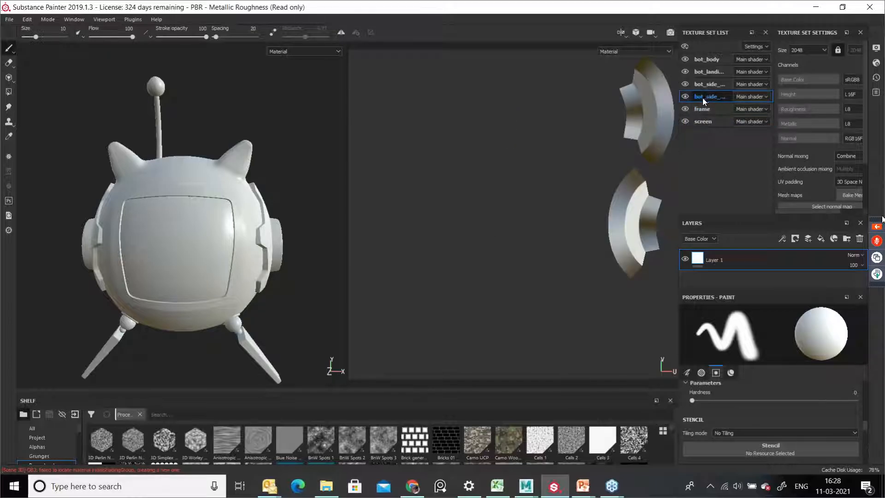
{"action": "left_click", "coordinate": [706, 84]}
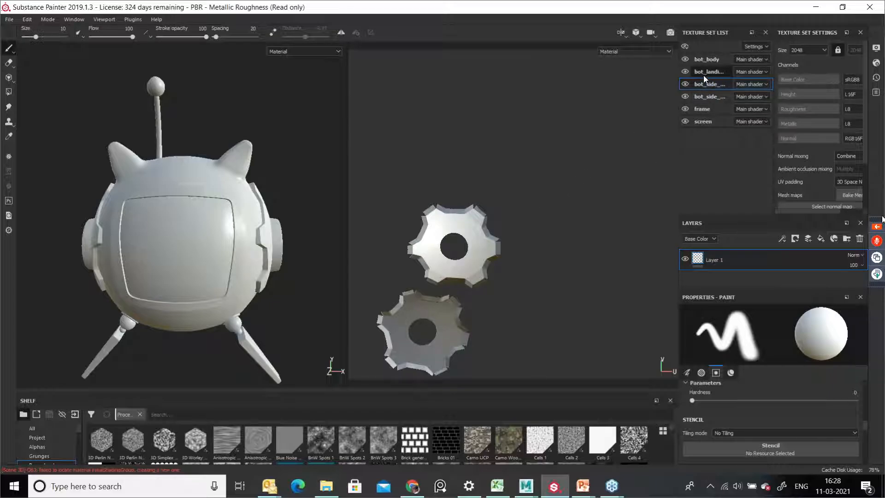
{"action": "left_click", "coordinate": [705, 72]}
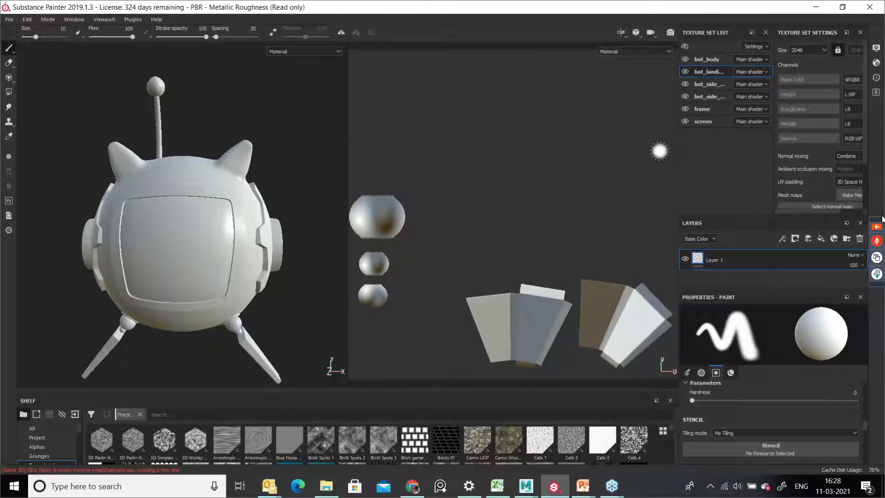
{"action": "left_click", "coordinate": [706, 60]}
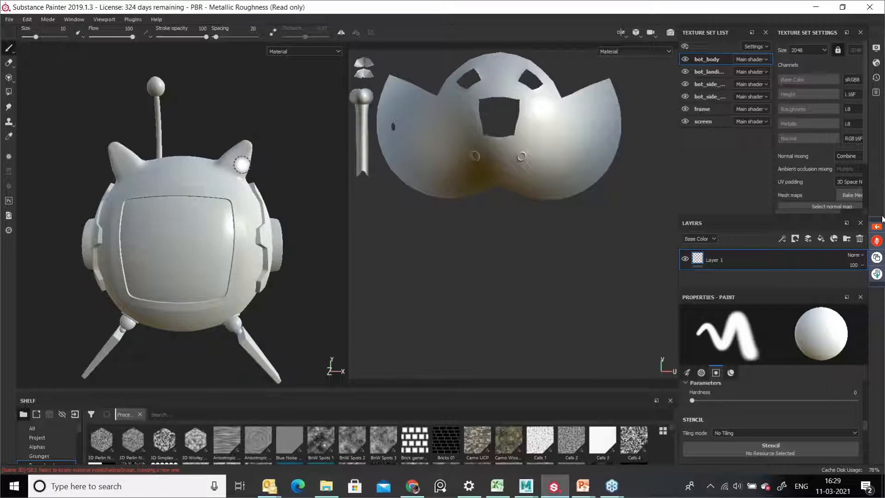
Step: Cycle the viewport through the 3D only, 2D only and 3D/2D layouts
{"action": "left_click_drag", "start_coordinate": [236, 177], "coordinate": [261, 218], "text": "alt"}
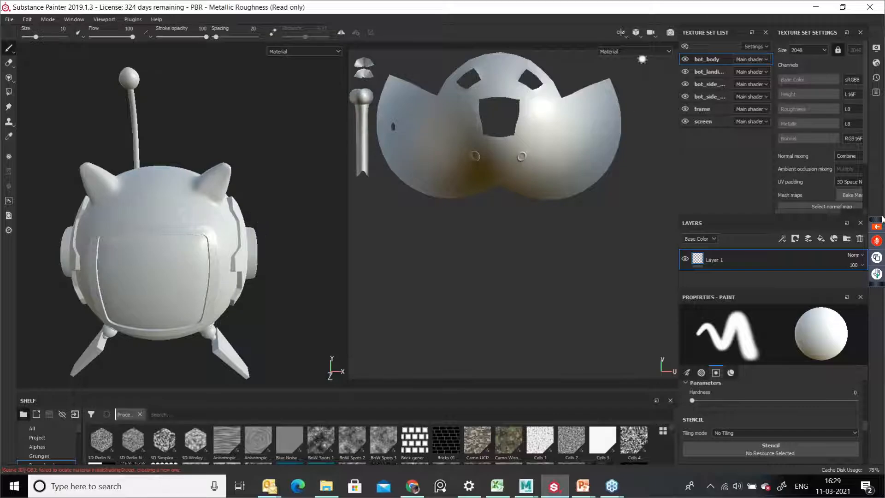
{"action": "left_click", "coordinate": [626, 35]}
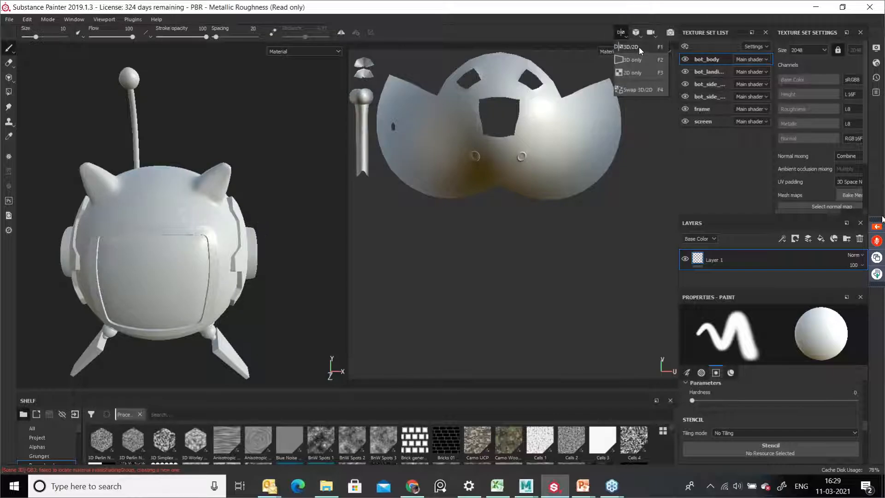
{"action": "left_click", "coordinate": [175, 236]}
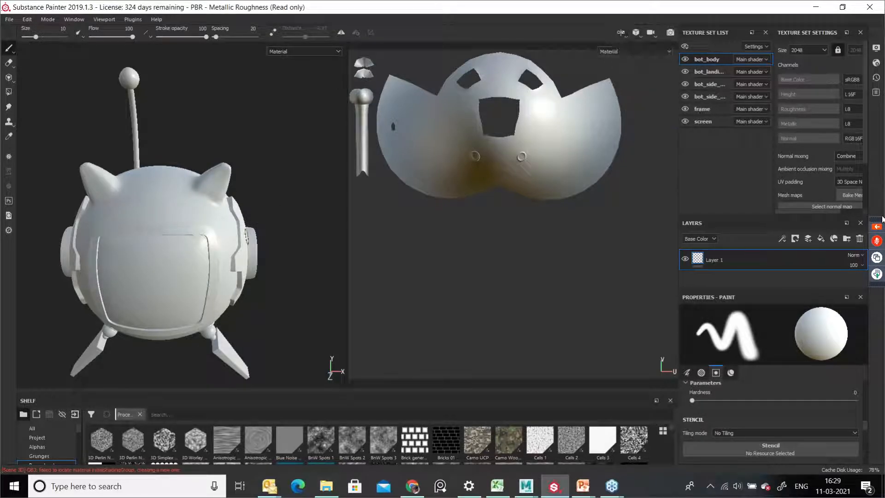
{"action": "left_click_drag", "start_coordinate": [247, 237], "coordinate": [223, 236], "text": "alt"}
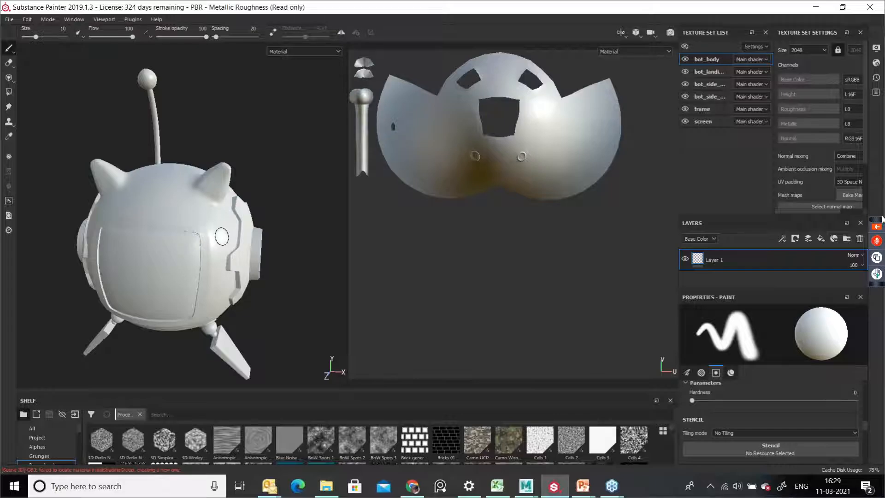
{"action": "key", "text": "F2"}
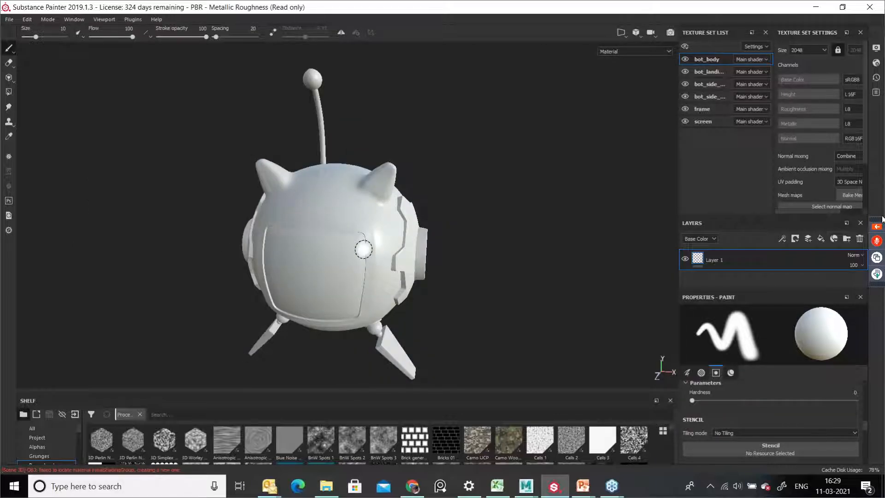
{"action": "key", "text": "F3"}
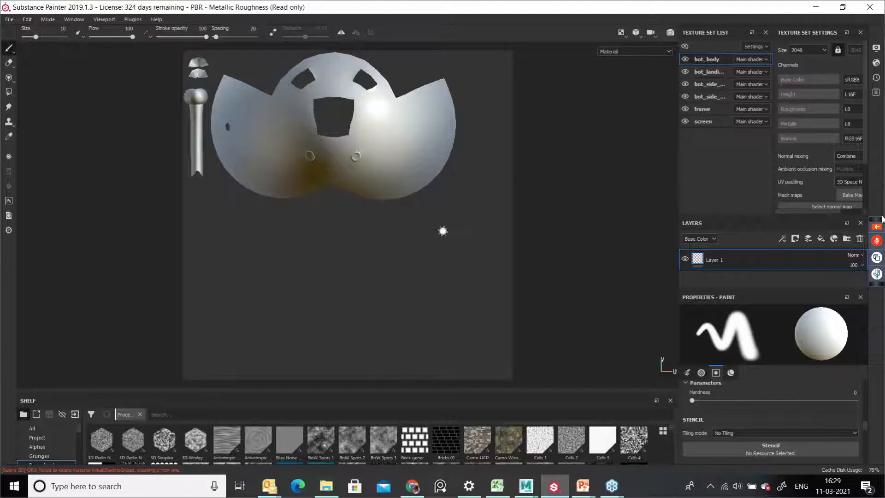
{"action": "key", "text": "F1"}
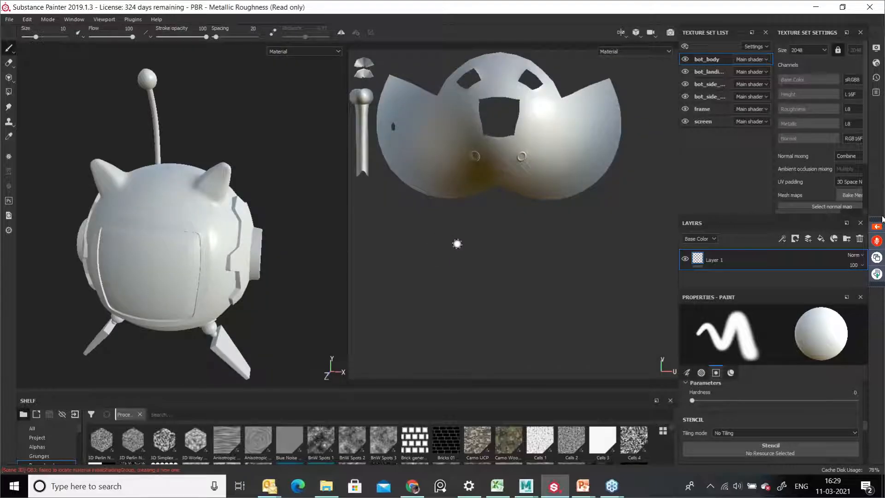
Step: Switch the viewport to the 3D only layout
{"action": "left_click", "coordinate": [634, 34]}
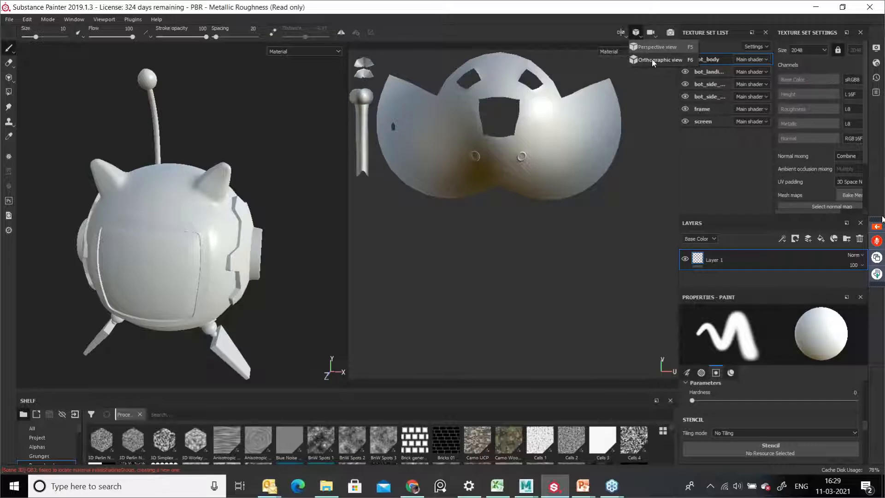
{"action": "left_click", "coordinate": [622, 33]}
{"action": "left_click", "coordinate": [626, 61]}
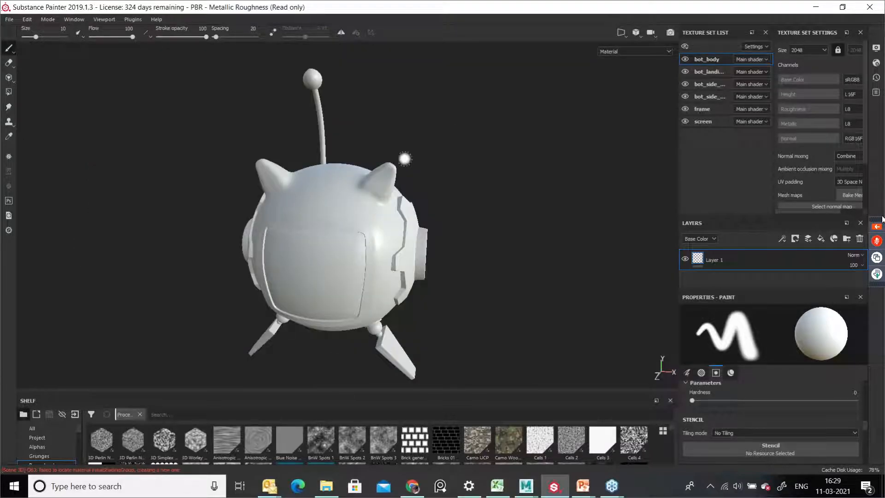
Step: Switch the camera to orthographic view and orbit the robot to compare it
{"action": "left_click_drag", "start_coordinate": [405, 288], "coordinate": [404, 258], "text": "alt"}
{"action": "middle_click_drag", "start_coordinate": [404, 259], "coordinate": [383, 204], "text": "alt"}
{"action": "left_click_drag", "start_coordinate": [383, 204], "coordinate": [384, 221], "text": "alt"}
{"action": "middle_click_drag", "start_coordinate": [393, 242], "coordinate": [393, 243], "text": "alt"}
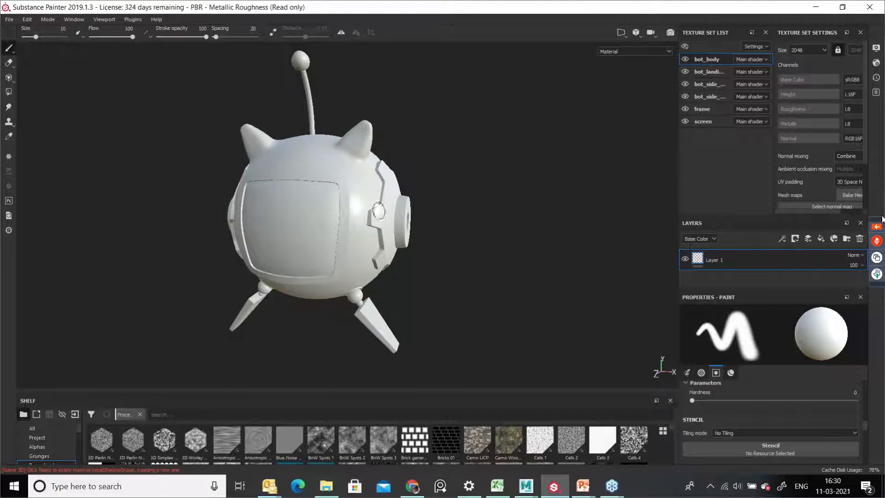
{"action": "left_click", "coordinate": [627, 52]}
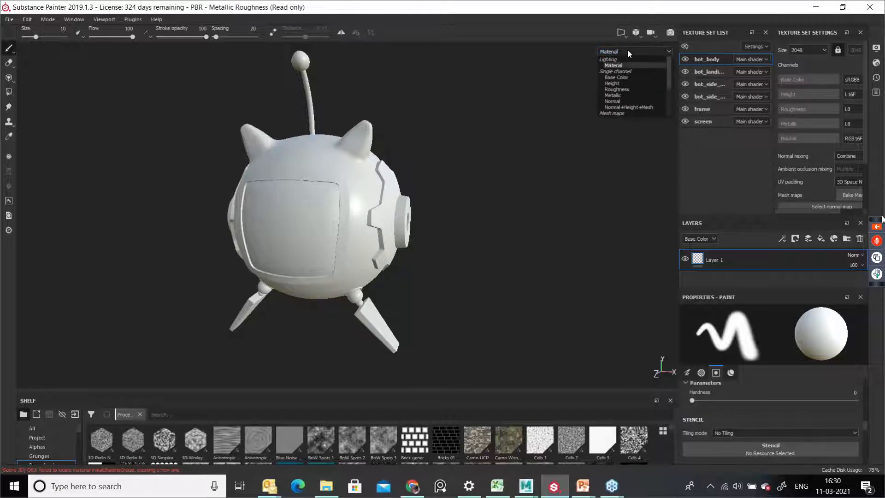
{"action": "left_click", "coordinate": [637, 37]}
{"action": "left_click", "coordinate": [637, 33]}
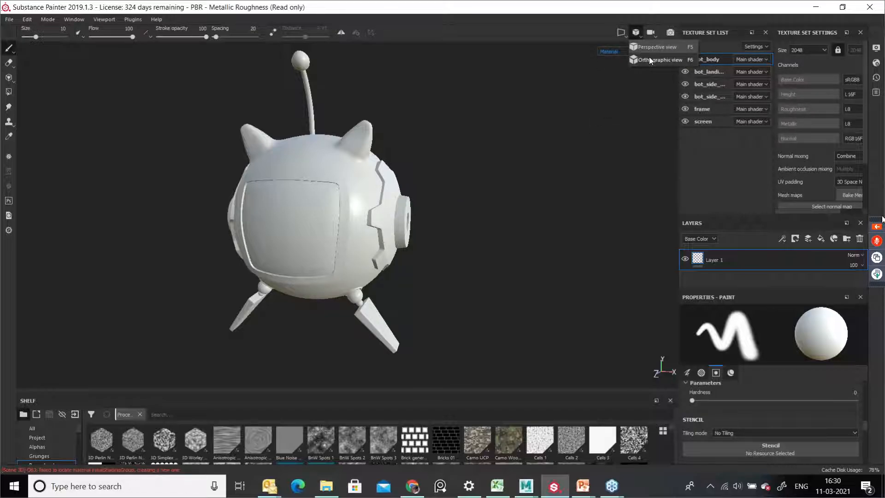
{"action": "left_click", "coordinate": [650, 59]}
{"action": "right_click_drag", "start_coordinate": [314, 232], "coordinate": [340, 228], "text": "alt"}
{"action": "left_click_drag", "start_coordinate": [340, 228], "coordinate": [403, 209], "text": "alt"}
{"action": "right_click_drag", "start_coordinate": [403, 209], "coordinate": [524, 259], "text": "alt"}
{"action": "mouse_move", "coordinate": [384, 224]}
{"action": "left_mouse_down", "text": "alt"}
{"action": "mouse_move", "coordinate": [317, 251]}
{"action": "mouse_move", "coordinate": [367, 224]}
{"action": "left_mouse_up", "text": "alt"}
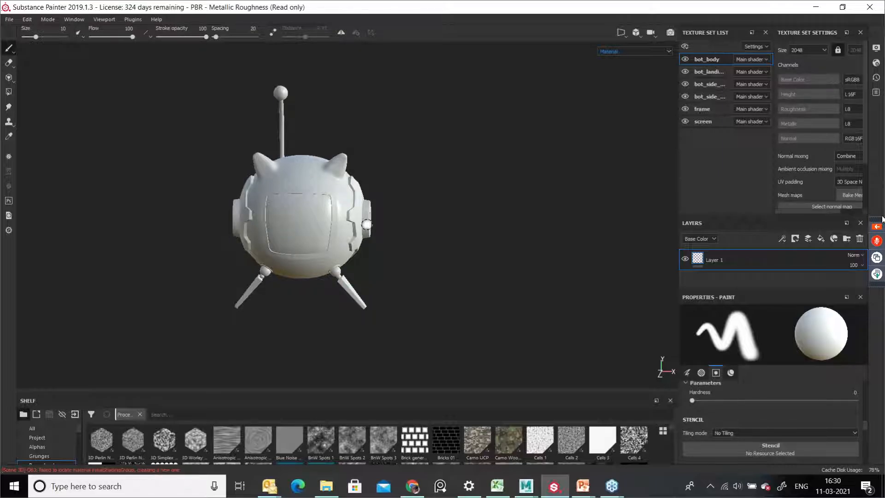
Step: Switch the camera back to perspective view and orbit the robot
{"action": "left_click", "coordinate": [636, 36]}
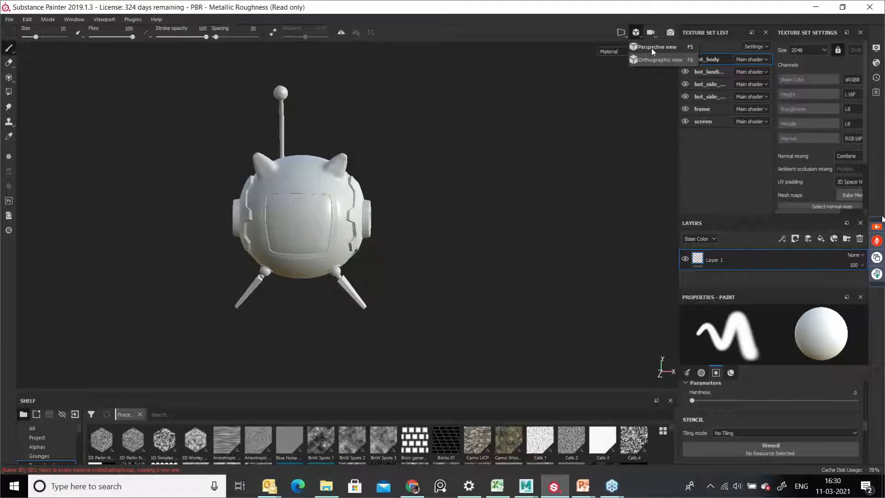
{"action": "left_click", "coordinate": [652, 48]}
{"action": "left_click", "coordinate": [651, 50]}
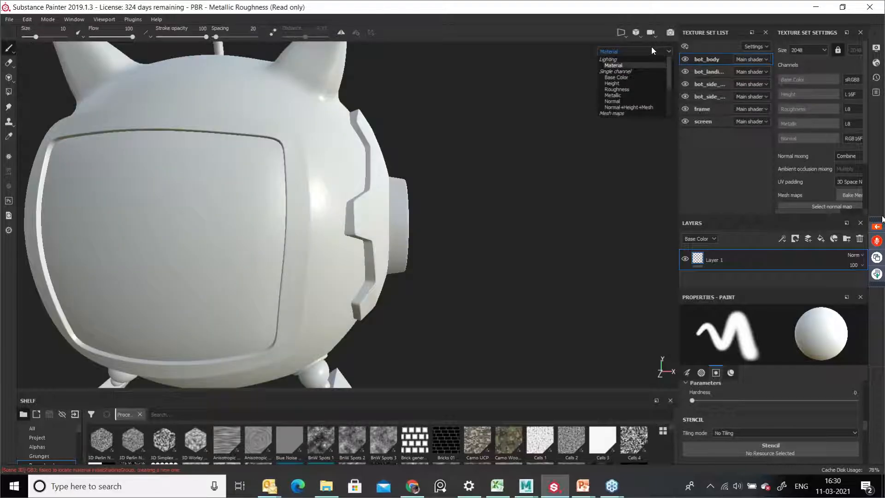
{"action": "right_click_drag", "start_coordinate": [483, 263], "coordinate": [397, 212], "text": "alt"}
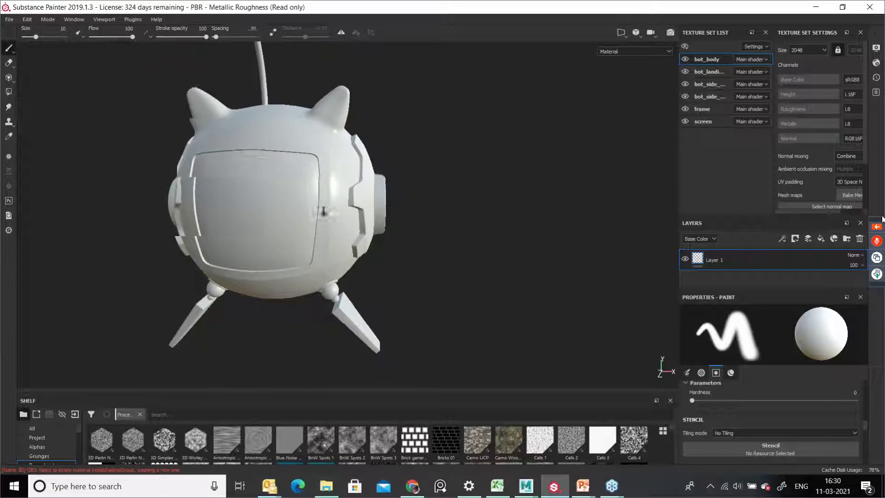
Step: Orbit the robot and open the camera rotation options to review Free rotation and Constrained rotation
{"action": "middle_click_drag", "start_coordinate": [378, 193], "coordinate": [415, 261], "text": "alt"}
{"action": "right_click_drag", "start_coordinate": [415, 261], "coordinate": [401, 256], "text": "alt"}
{"action": "middle_click_drag", "start_coordinate": [402, 256], "coordinate": [396, 245], "text": "alt"}
{"action": "middle_click_drag", "start_coordinate": [443, 272], "coordinate": [434, 263], "text": "alt"}
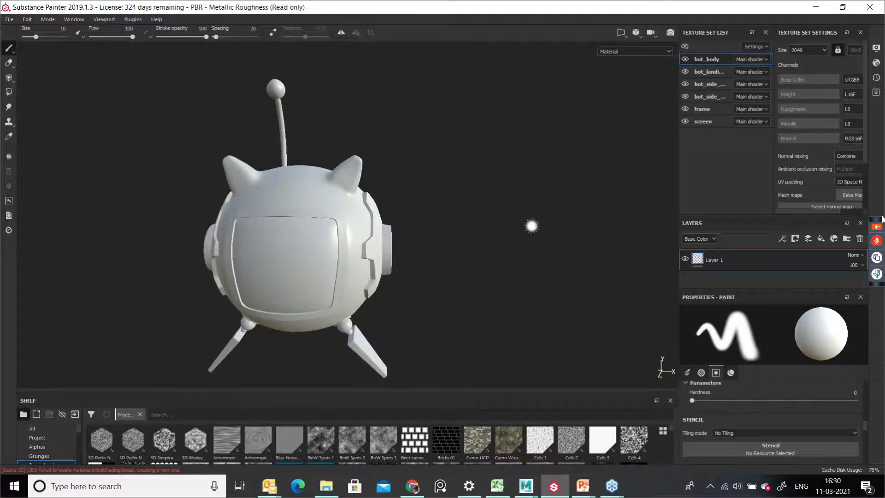
{"action": "left_click", "coordinate": [655, 32]}
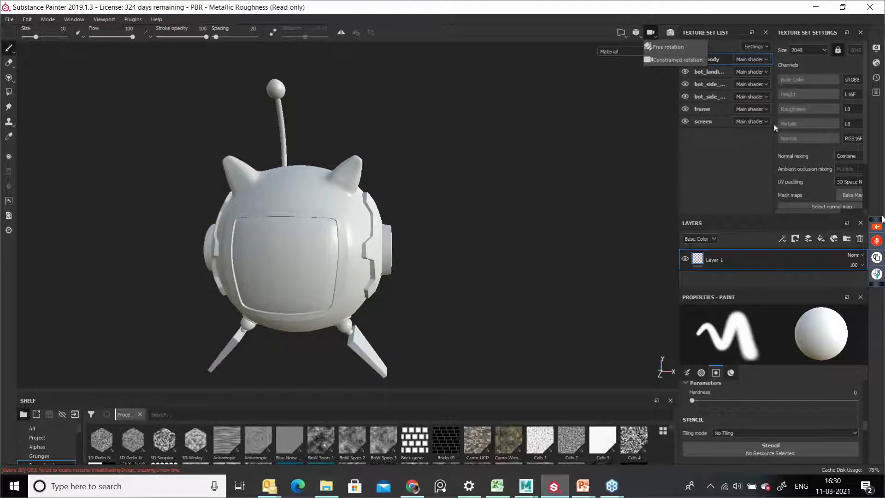
{"action": "left_click", "coordinate": [591, 153]}
Step: Reframe the robot and switch to the Polygon Fill tool to display its mesh wireframe
{"action": "scroll", "coordinate": [411, 179], "scroll_direction": "up", "scroll_amount": 1}
{"action": "left_click_drag", "start_coordinate": [452, 222], "coordinate": [414, 237], "text": "alt"}
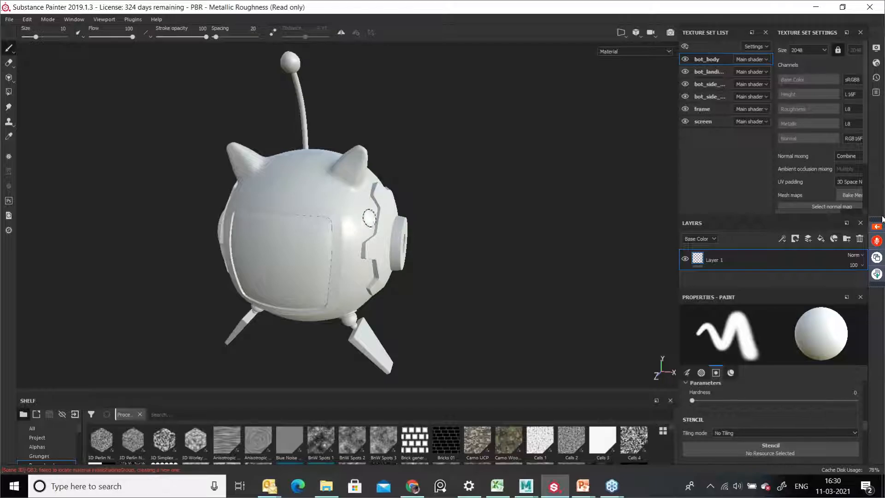
{"action": "right_click_drag", "start_coordinate": [383, 206], "coordinate": [401, 207], "text": "alt"}
{"action": "middle_click_drag", "start_coordinate": [457, 228], "coordinate": [470, 227], "text": "alt"}
{"action": "left_click_drag", "start_coordinate": [423, 224], "coordinate": [429, 227], "text": "alt"}
{"action": "middle_click_drag", "start_coordinate": [445, 266], "coordinate": [445, 258], "text": "alt"}
{"action": "left_click_drag", "start_coordinate": [472, 252], "coordinate": [447, 254], "text": "alt"}
{"action": "middle_click_drag", "start_coordinate": [447, 253], "coordinate": [477, 267], "text": "alt"}
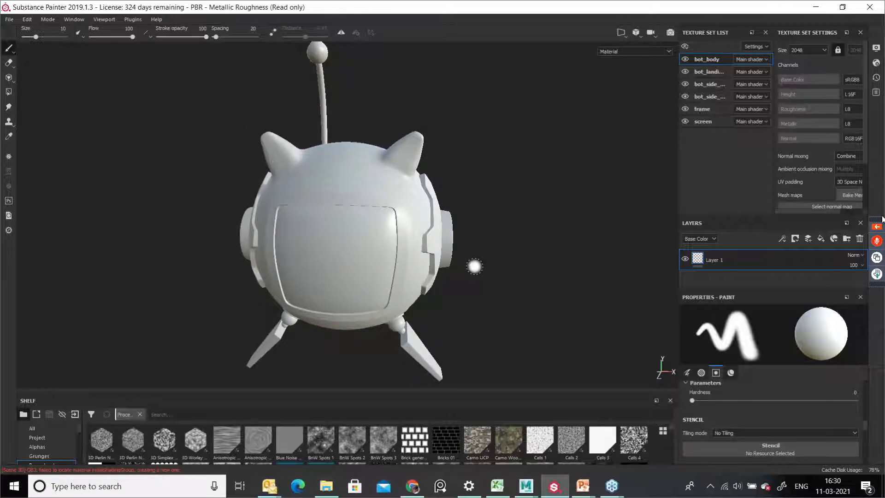
{"action": "left_click", "coordinate": [8, 92]}
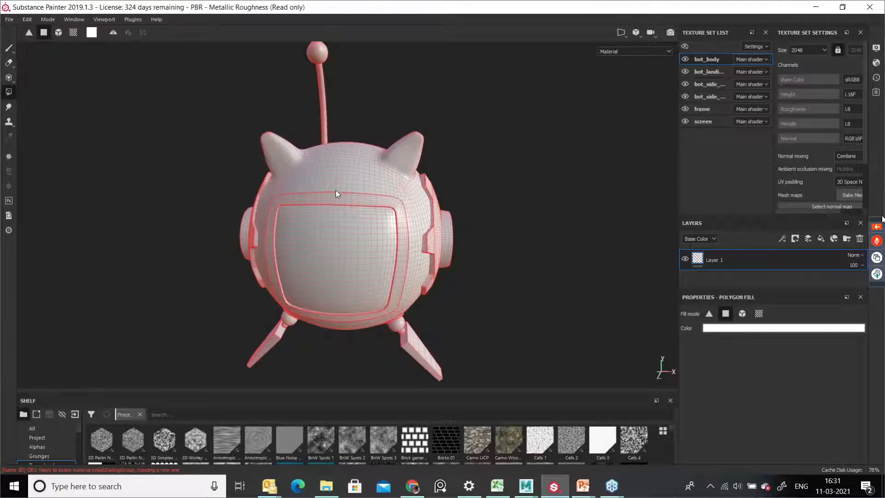
Step: Hide every texture set except bot_body in the viewport
{"action": "left_click_drag", "start_coordinate": [465, 245], "coordinate": [386, 273], "text": "alt"}
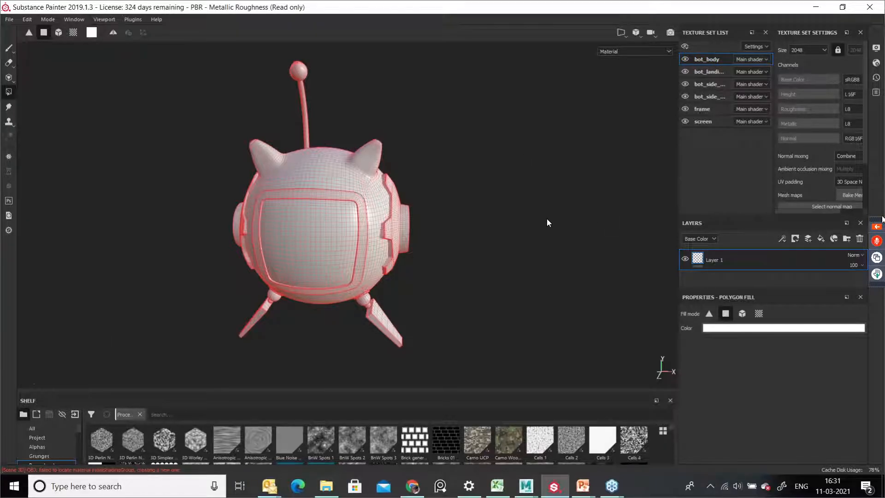
{"action": "left_click", "coordinate": [686, 72]}
{"action": "left_click", "coordinate": [686, 84]}
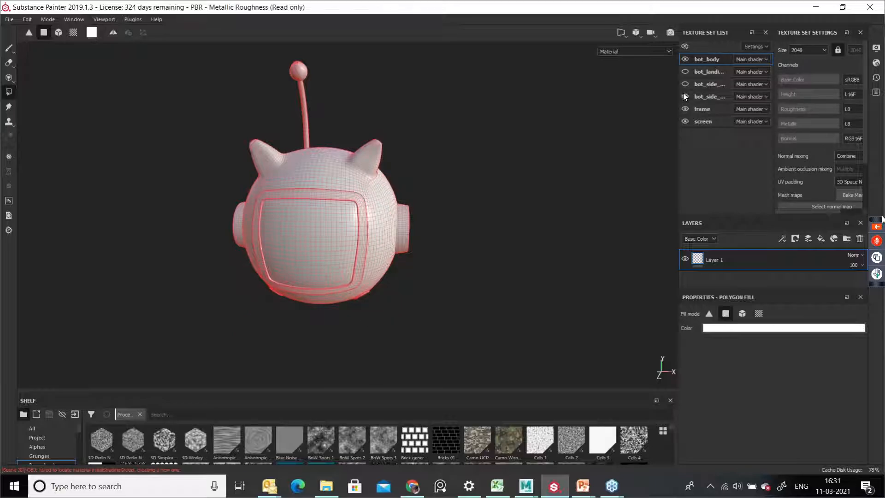
{"action": "left_click", "coordinate": [686, 96]}
{"action": "left_click", "coordinate": [686, 122]}
{"action": "left_click_drag", "start_coordinate": [618, 167], "coordinate": [657, 162], "text": "alt"}
{"action": "left_click", "coordinate": [685, 109]}
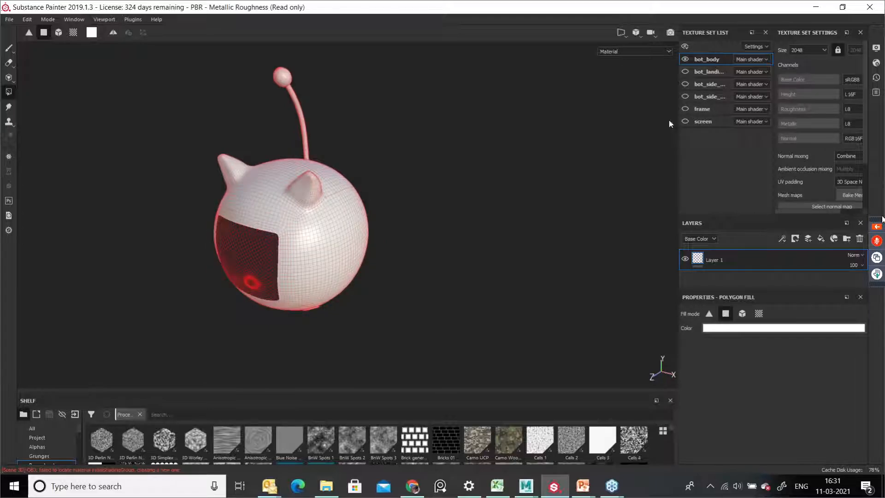
Step: Orbit and zoom around the isolated bot_body mesh to examine its wireframe
{"action": "middle_click_drag", "start_coordinate": [469, 177], "coordinate": [483, 198], "text": "alt"}
{"action": "right_click_drag", "start_coordinate": [375, 295], "coordinate": [410, 318], "text": "alt"}
{"action": "left_click_drag", "start_coordinate": [410, 276], "coordinate": [451, 249], "text": "alt"}
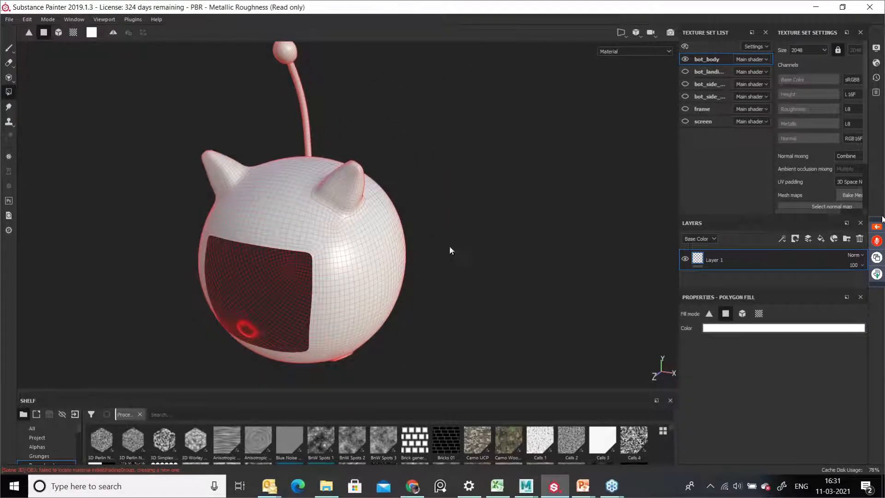
{"action": "middle_click_drag", "start_coordinate": [449, 253], "coordinate": [495, 267], "text": "alt"}
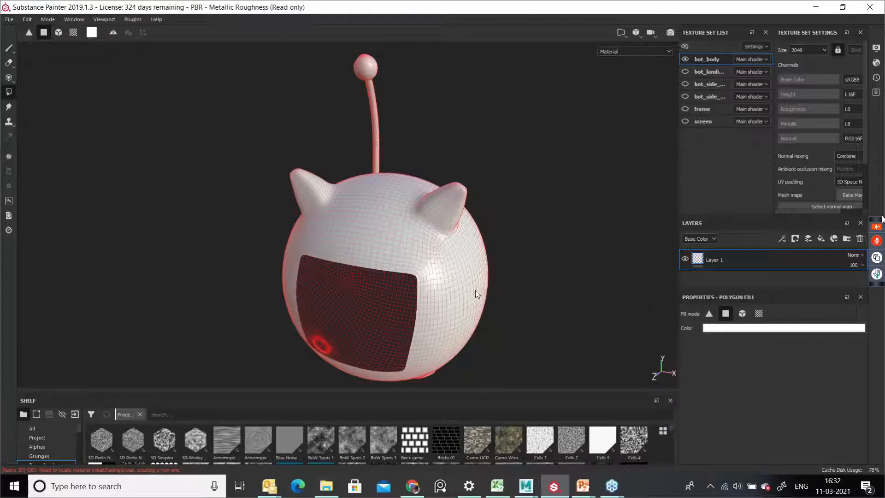
{"action": "right_click_drag", "start_coordinate": [563, 296], "coordinate": [424, 268], "text": "alt"}
{"action": "mouse_move", "coordinate": [420, 268]}
{"action": "middle_mouse_down", "text": "alt"}
{"action": "mouse_move", "coordinate": [437, 275]}
{"action": "mouse_move", "coordinate": [424, 264]}
{"action": "middle_mouse_up", "text": "alt"}
{"action": "left_click_drag", "start_coordinate": [424, 264], "coordinate": [415, 251], "text": "alt"}
{"action": "middle_click_drag", "start_coordinate": [449, 293], "coordinate": [425, 277], "text": "alt"}
{"action": "right_click_drag", "start_coordinate": [373, 278], "coordinate": [393, 294], "text": "alt"}
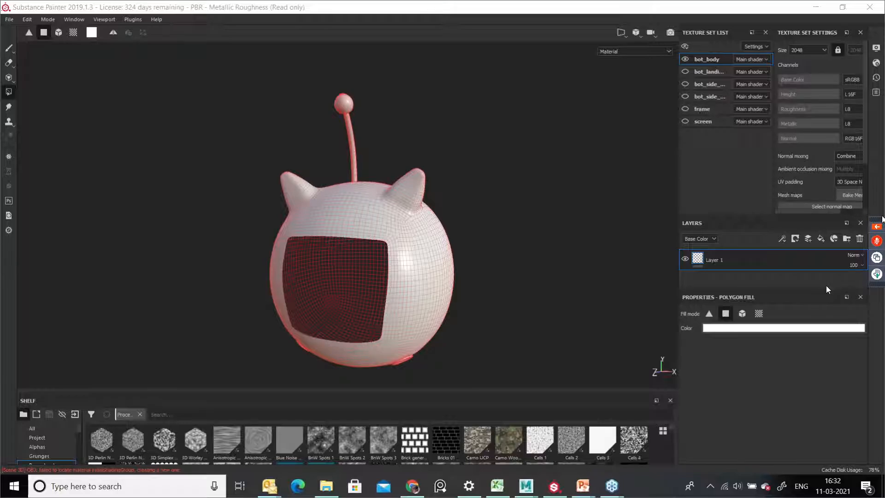
Step: Examine the New project dialog and its mesh file browser and file type filter, then close both
{"action": "left_click", "coordinate": [9, 19]}
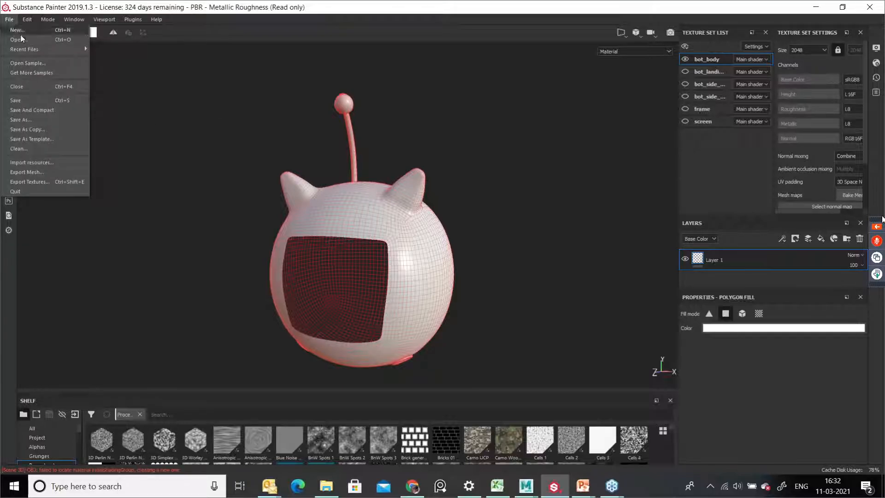
{"action": "left_click", "coordinate": [17, 30]}
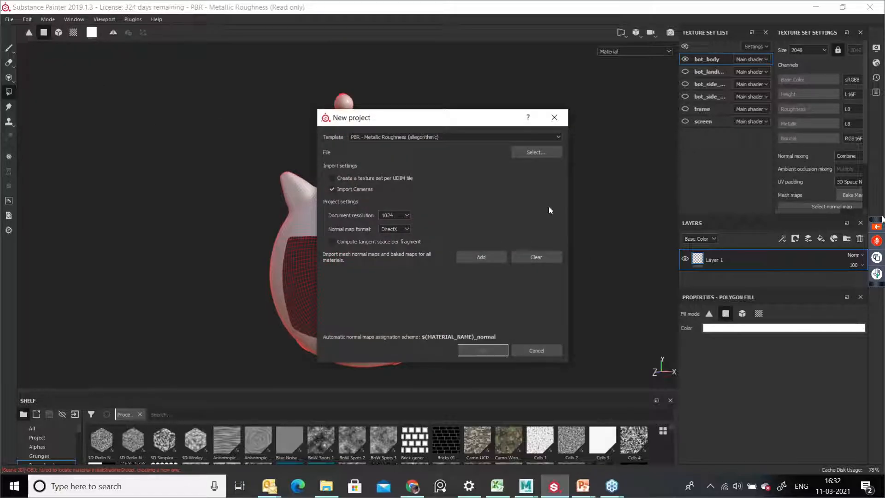
{"action": "left_click", "coordinate": [527, 152]}
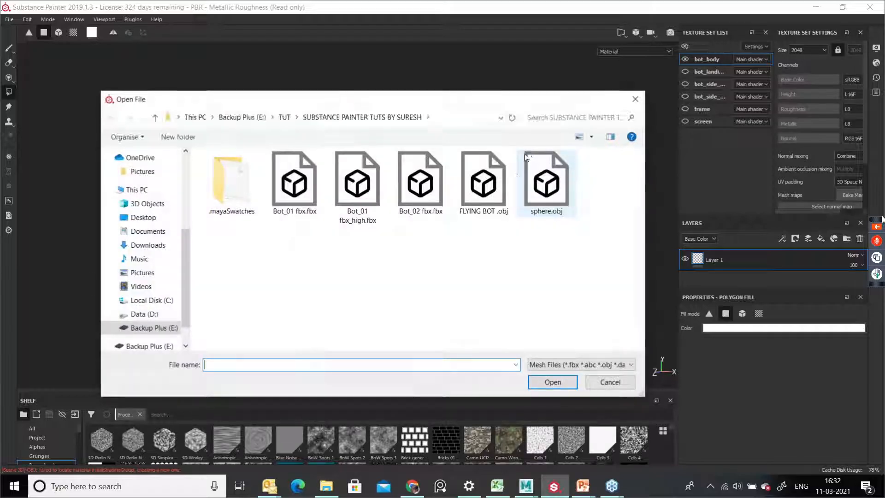
{"action": "left_click", "coordinate": [568, 365]}
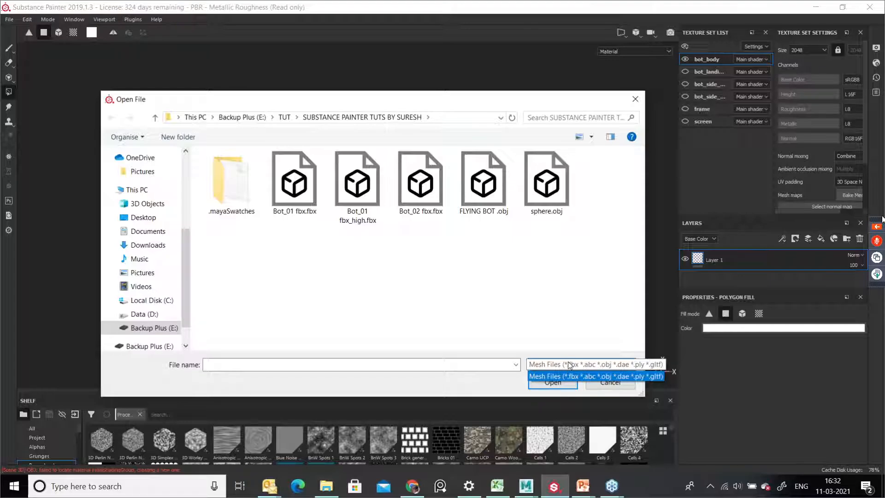
{"action": "left_click", "coordinate": [571, 366]}
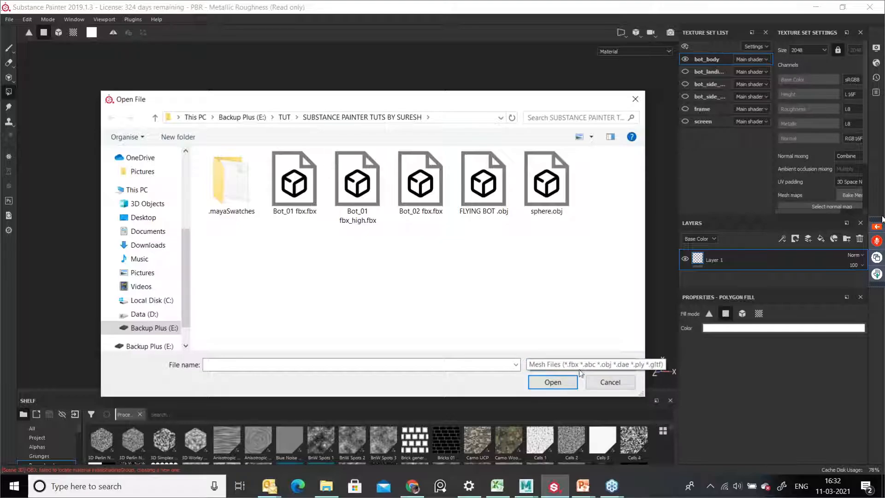
{"action": "left_click", "coordinate": [636, 99]}
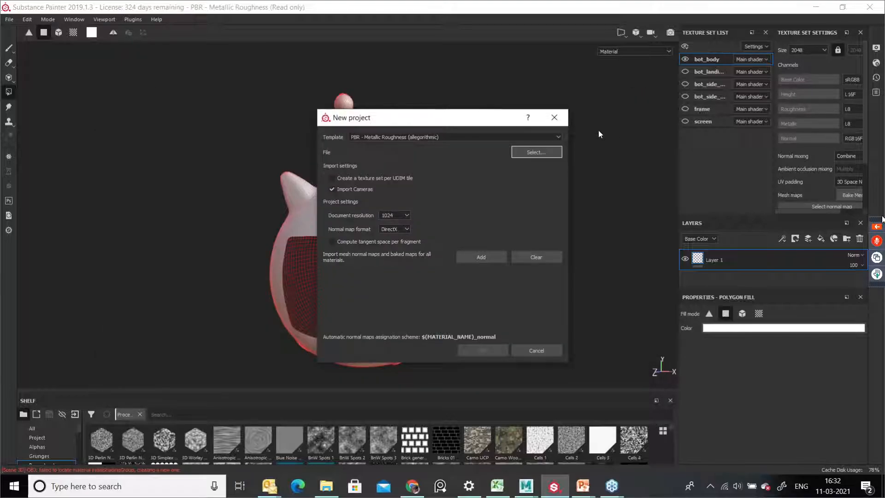
{"action": "left_click", "coordinate": [560, 118]}
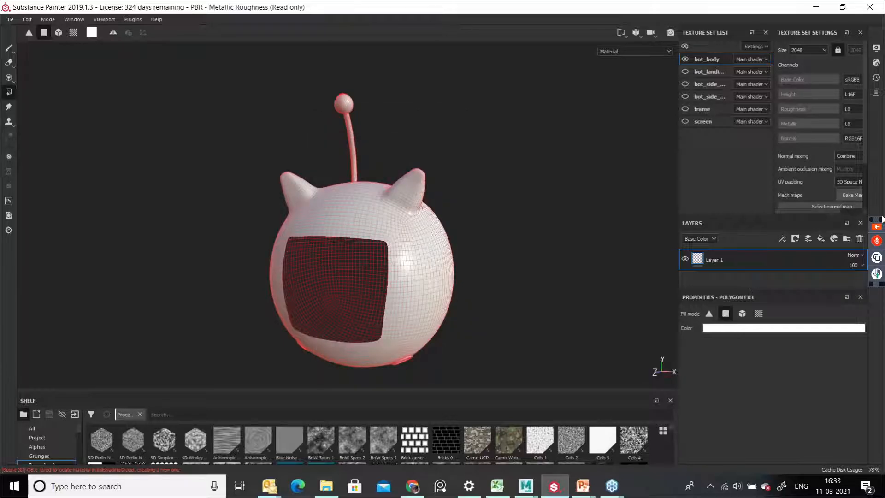
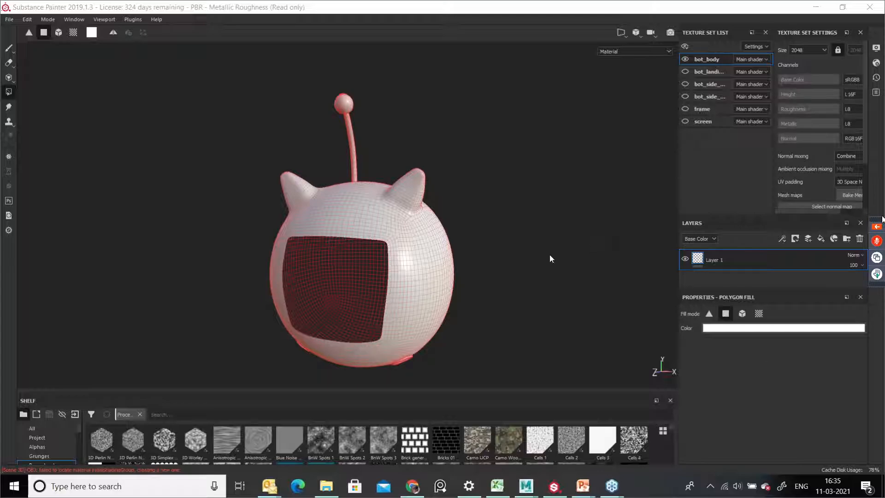
Step: Switch to the Paint brush and orbit and zoom around the robot's head
{"action": "left_click", "coordinate": [9, 96]}
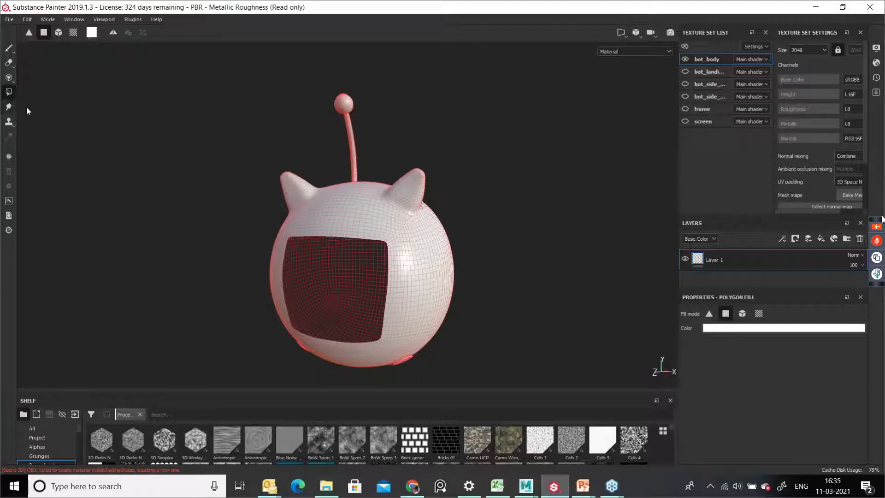
{"action": "left_click", "coordinate": [9, 48]}
{"action": "right_click_drag", "start_coordinate": [302, 201], "coordinate": [396, 272], "text": "alt"}
{"action": "middle_click_drag", "start_coordinate": [399, 237], "coordinate": [364, 251], "text": "alt"}
{"action": "right_click_drag", "start_coordinate": [354, 246], "coordinate": [415, 304], "text": "alt"}
{"action": "mouse_move", "coordinate": [252, 183]}
{"action": "middle_mouse_down", "text": "alt"}
{"action": "mouse_move", "coordinate": [264, 192]}
{"action": "mouse_move", "coordinate": [281, 280]}
{"action": "middle_mouse_up", "text": "alt"}
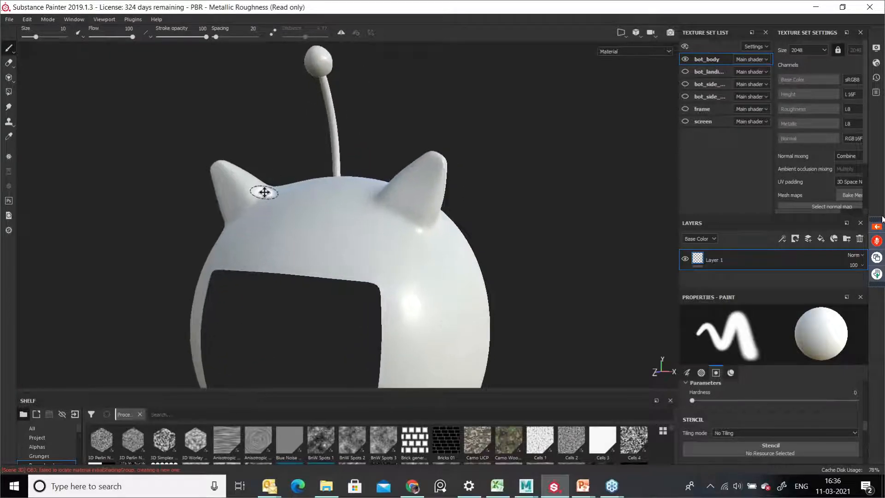
{"action": "right_click_drag", "start_coordinate": [247, 224], "coordinate": [381, 221], "text": "alt"}
{"action": "middle_click_drag", "start_coordinate": [381, 222], "coordinate": [379, 263], "text": "alt"}
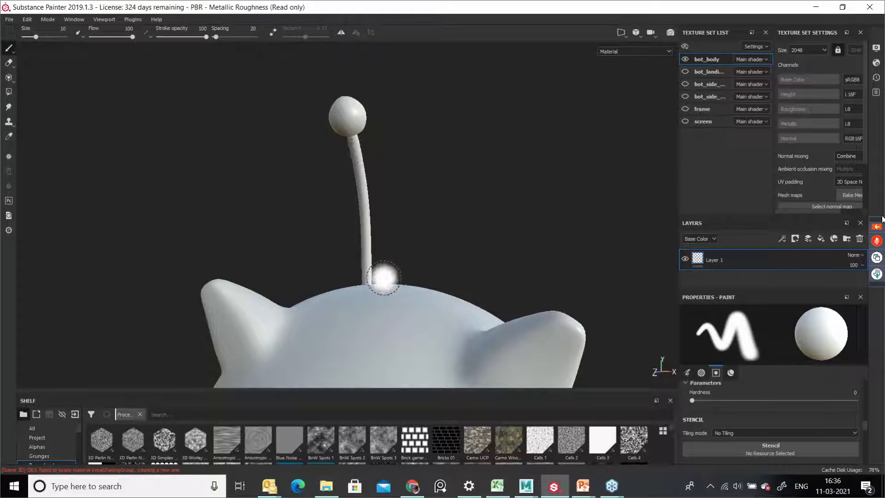
{"action": "right_click_drag", "start_coordinate": [395, 215], "coordinate": [429, 249], "text": "alt"}
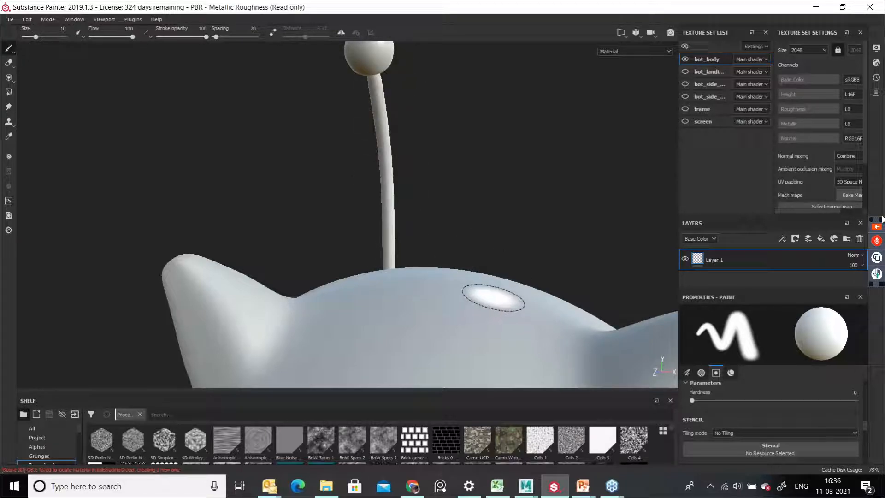
{"action": "middle_click_drag", "start_coordinate": [509, 283], "coordinate": [473, 243], "text": "alt"}
{"action": "right_click_drag", "start_coordinate": [510, 266], "coordinate": [373, 276], "text": "alt"}
{"action": "middle_click_drag", "start_coordinate": [451, 282], "coordinate": [411, 259], "text": "alt"}
{"action": "right_click_drag", "start_coordinate": [381, 247], "coordinate": [314, 248], "text": "alt"}
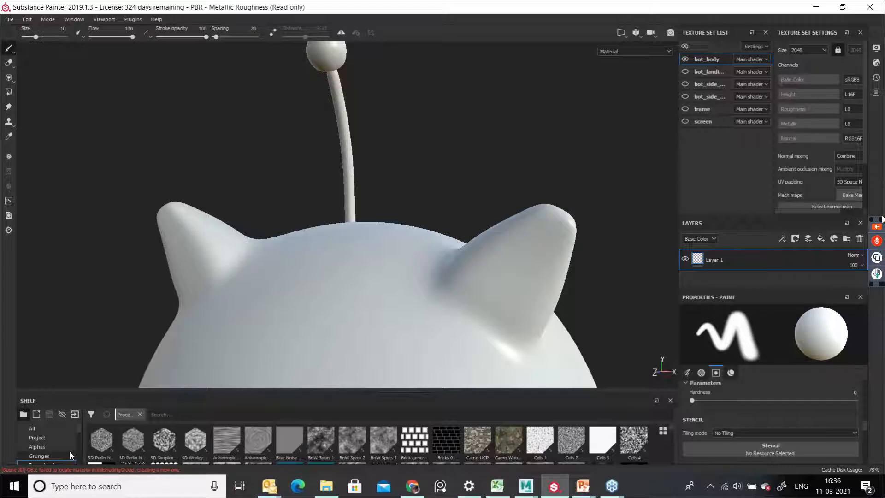
Step: Enlarge the shelf and show its Brushes category
{"action": "left_click_drag", "start_coordinate": [128, 391], "coordinate": [126, 233]}
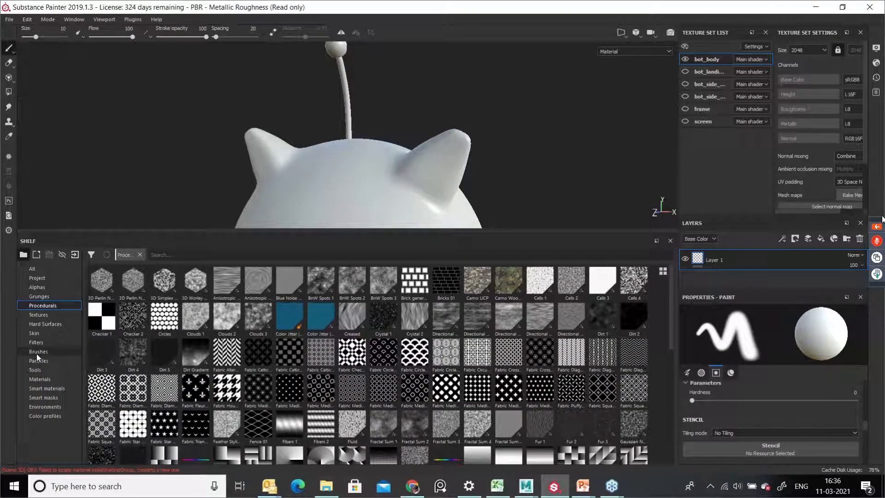
{"action": "left_click", "coordinate": [37, 352]}
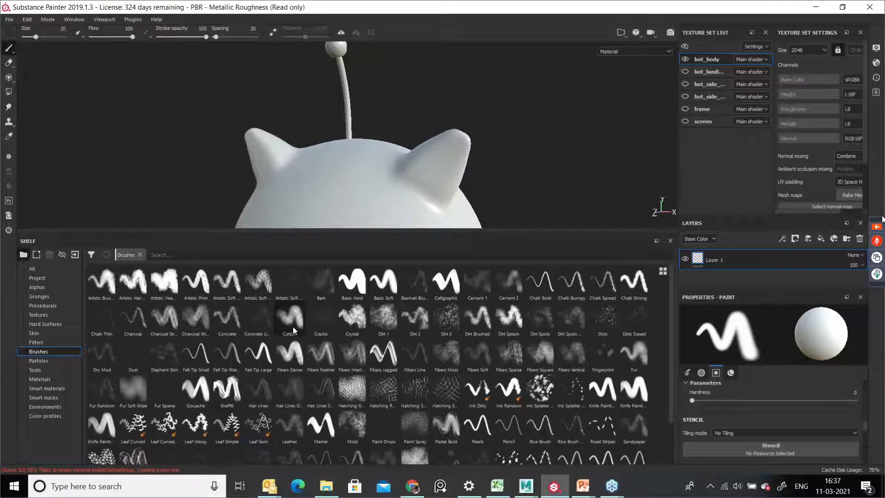
Step: Scroll through the Paint tool's properties to examine its brush, material and stencil settings
{"action": "mouse_move", "coordinate": [298, 324]}
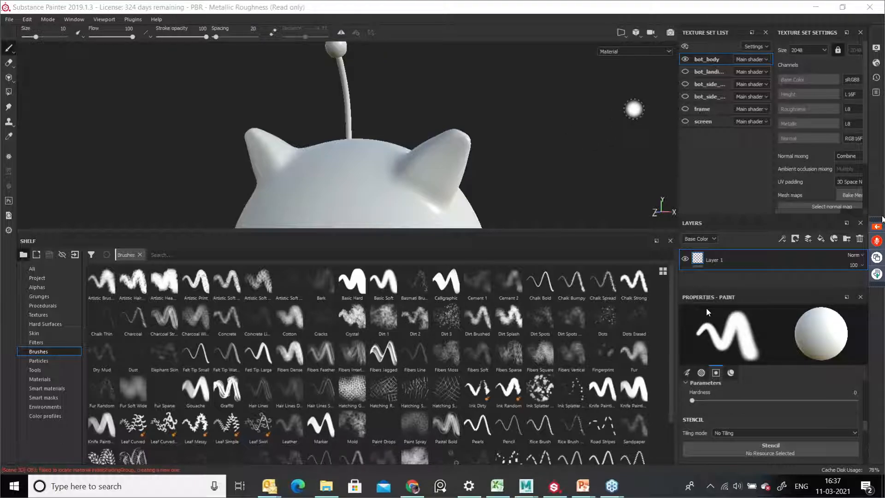
{"action": "scroll", "coordinate": [814, 386], "scroll_direction": "down", "scroll_amount": 5}
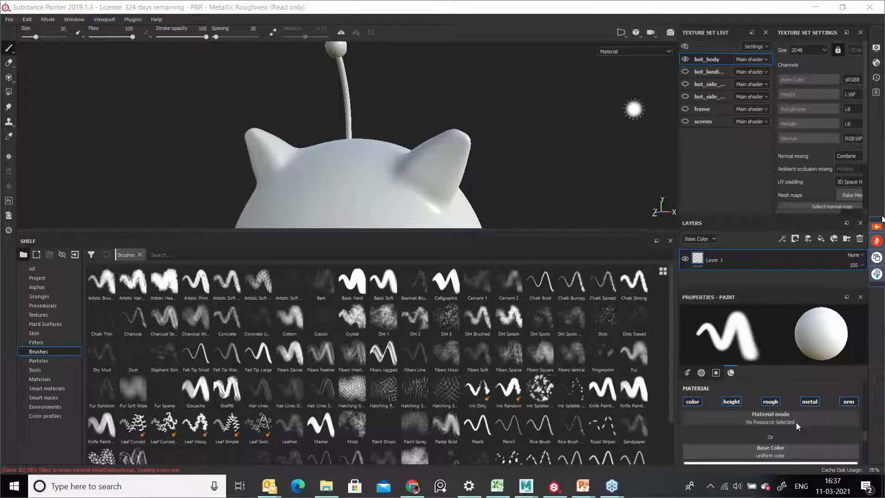
{"action": "scroll", "coordinate": [786, 430], "scroll_direction": "up", "scroll_amount": 4}
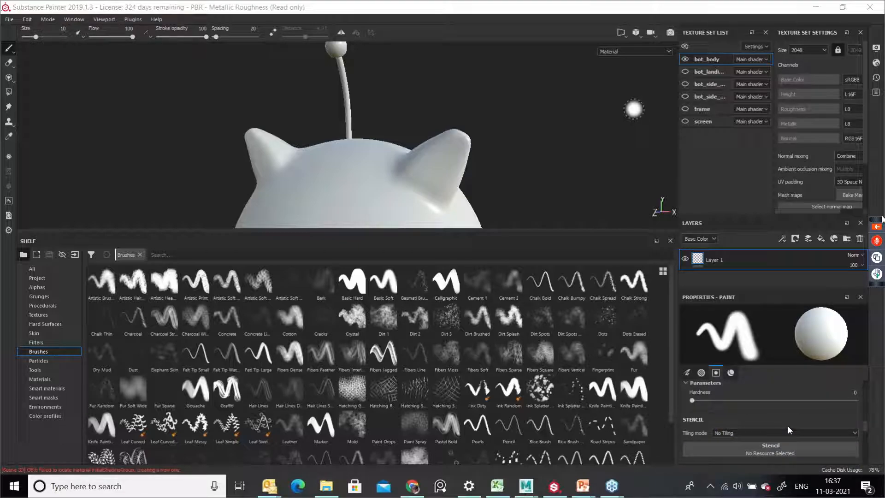
{"action": "scroll", "coordinate": [789, 425], "scroll_direction": "up", "scroll_amount": 3}
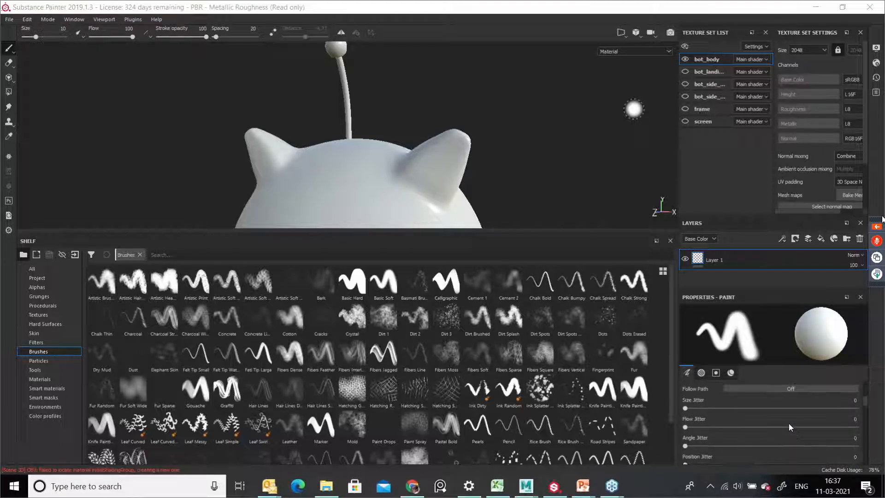
{"action": "scroll", "coordinate": [791, 417], "scroll_direction": "up", "scroll_amount": 3}
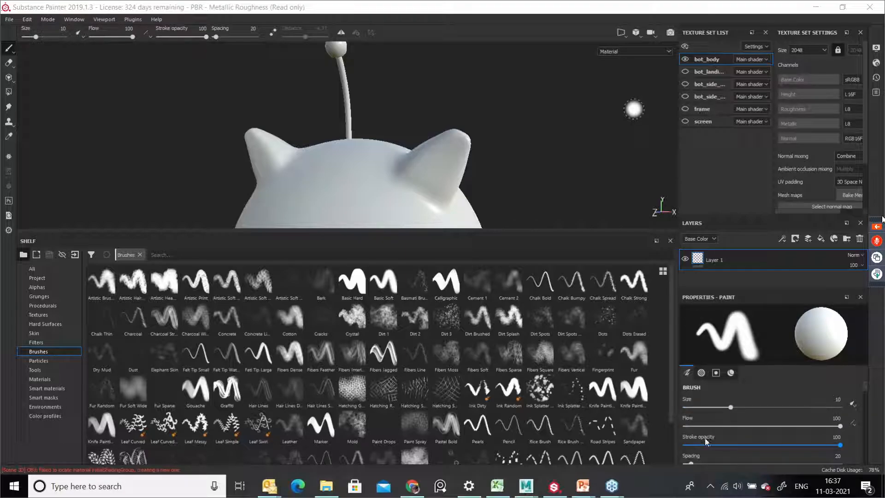
{"action": "scroll", "coordinate": [729, 430], "scroll_direction": "down", "scroll_amount": 1}
{"action": "scroll", "coordinate": [729, 430], "scroll_direction": "down", "scroll_amount": 3}
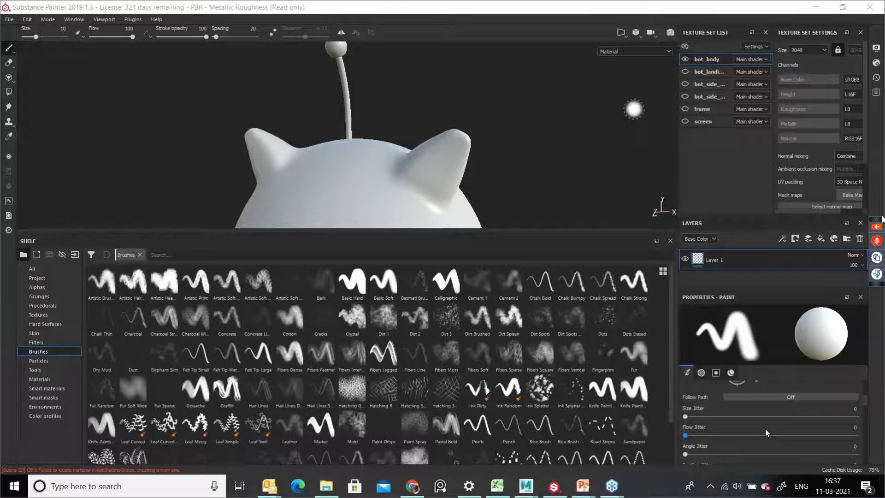
{"action": "scroll", "coordinate": [765, 429], "scroll_direction": "up", "scroll_amount": 3}
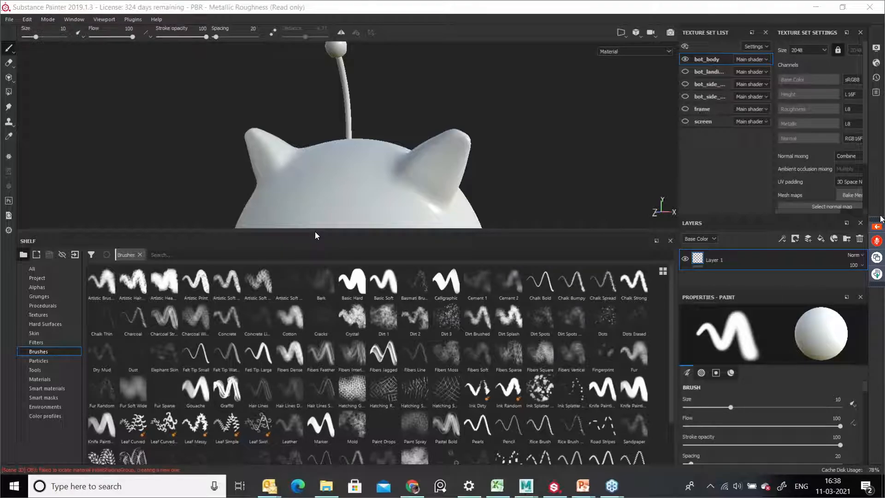
Step: Restore the shelf's size and switch back to the Polygon Fill tool on the robot body
{"action": "left_click_drag", "start_coordinate": [329, 232], "coordinate": [328, 401]}
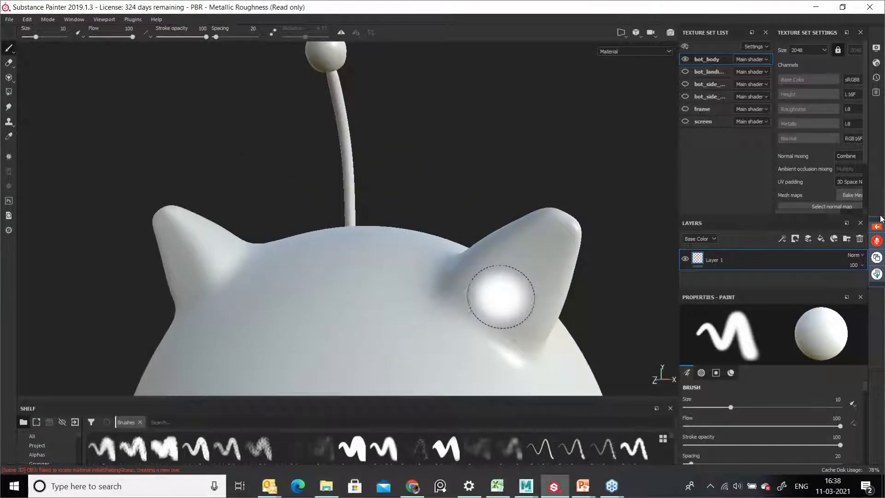
{"action": "right_click_drag", "start_coordinate": [382, 261], "coordinate": [300, 258], "text": "alt"}
{"action": "left_click_drag", "start_coordinate": [498, 267], "coordinate": [466, 181], "text": "alt"}
{"action": "right_click_drag", "start_coordinate": [533, 254], "coordinate": [383, 243], "text": "alt"}
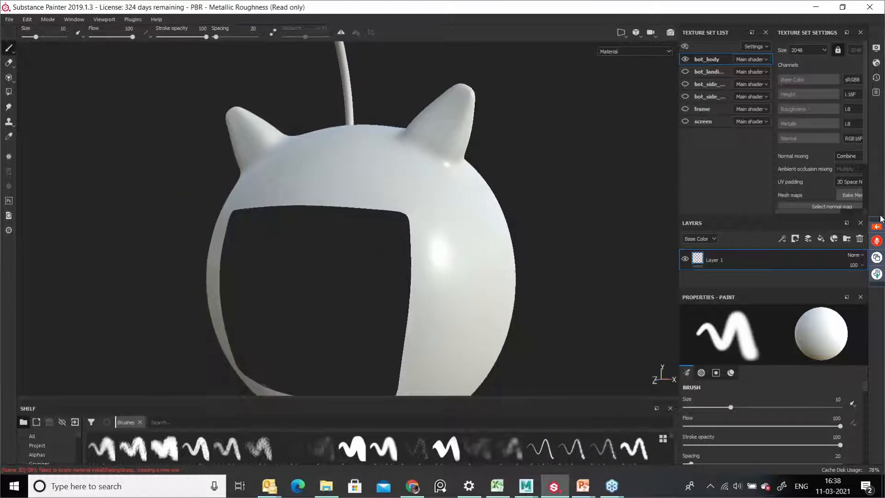
{"action": "mouse_move", "coordinate": [454, 263]}
{"action": "left_mouse_down", "text": "alt"}
{"action": "mouse_move", "coordinate": [481, 277]}
{"action": "mouse_move", "coordinate": [521, 279]}
{"action": "mouse_move", "coordinate": [443, 257]}
{"action": "mouse_move", "coordinate": [453, 261]}
{"action": "left_mouse_up", "text": "alt"}
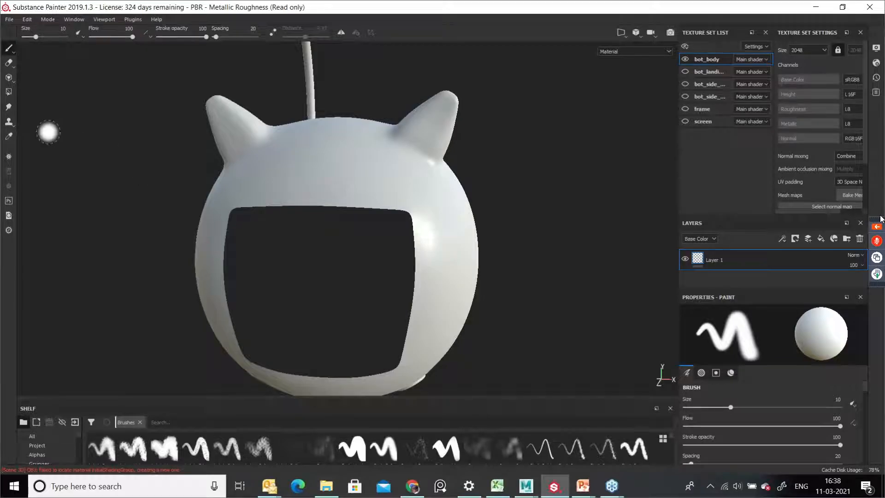
{"action": "left_click", "coordinate": [9, 98]}
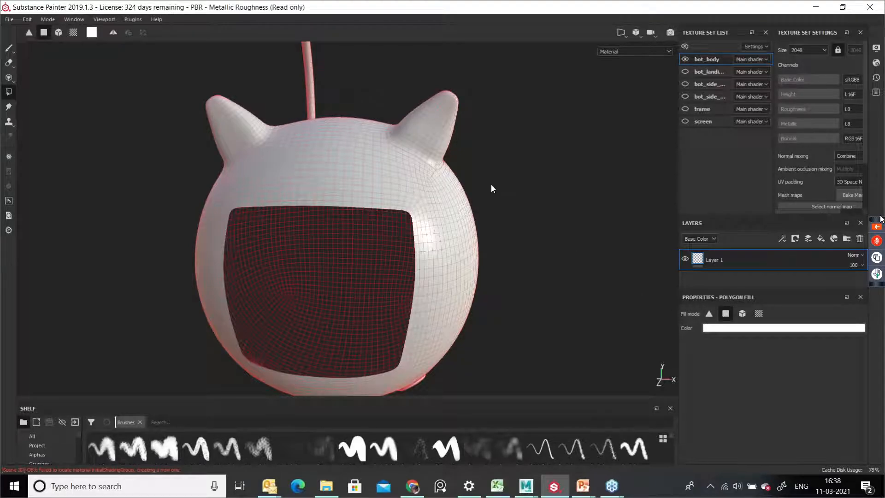
{"action": "left_click_drag", "start_coordinate": [459, 174], "coordinate": [441, 163], "text": "alt"}
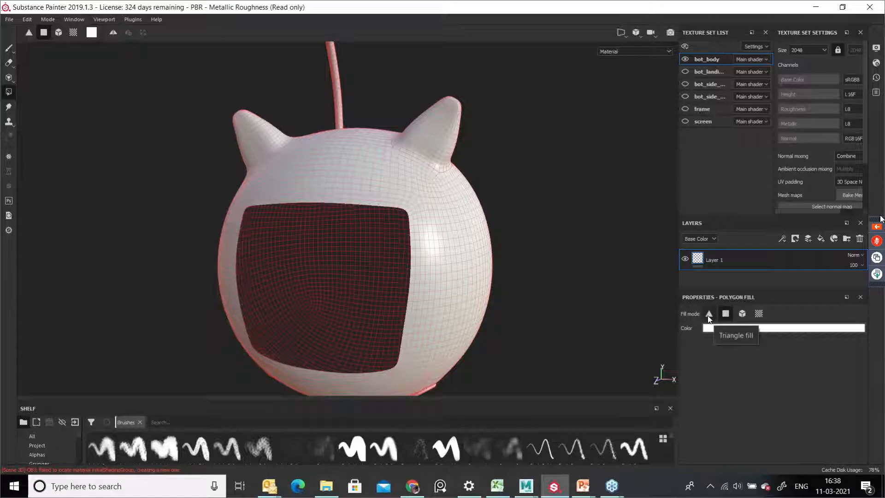
Step: Set the fill colour to red and choose the Triangle fill mode
{"action": "left_click", "coordinate": [774, 331]}
{"action": "left_click", "coordinate": [817, 357]}
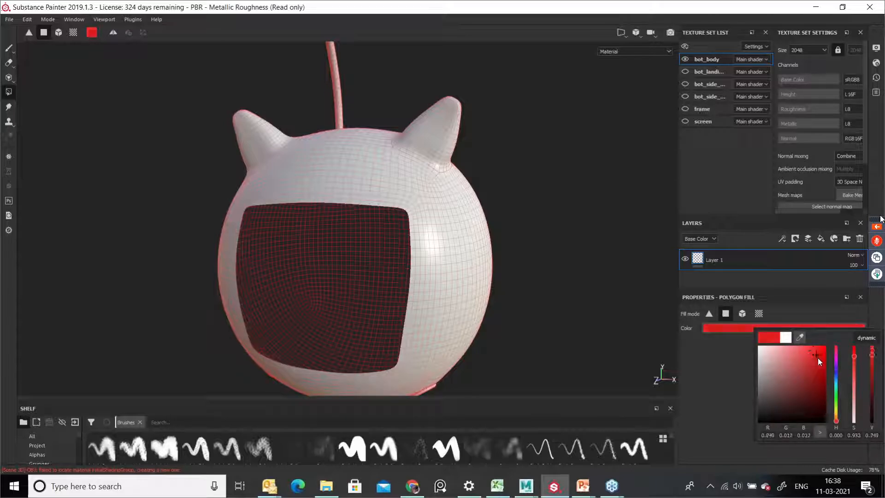
{"action": "left_click", "coordinate": [709, 316]}
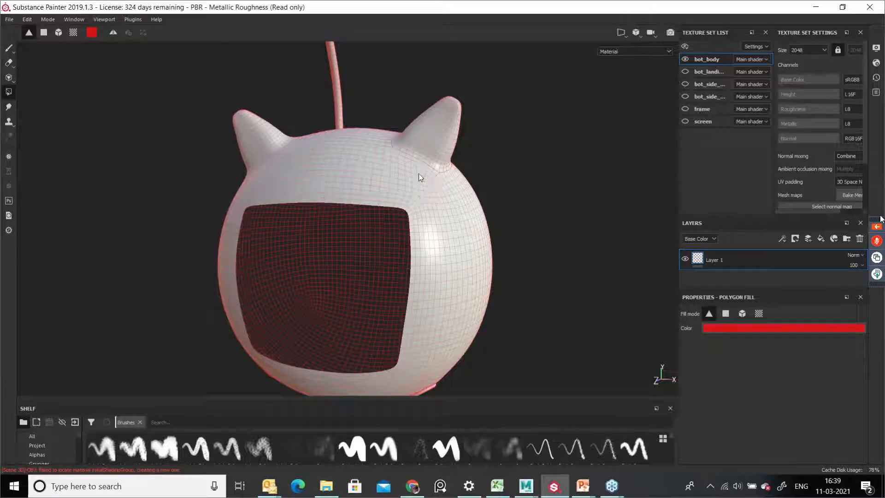
Step: Fill triangles red across the upper right side of the robot's body
{"action": "left_click_drag", "start_coordinate": [434, 187], "coordinate": [445, 273]}
{"action": "middle_click_drag", "start_coordinate": [483, 229], "coordinate": [437, 240], "text": "alt"}
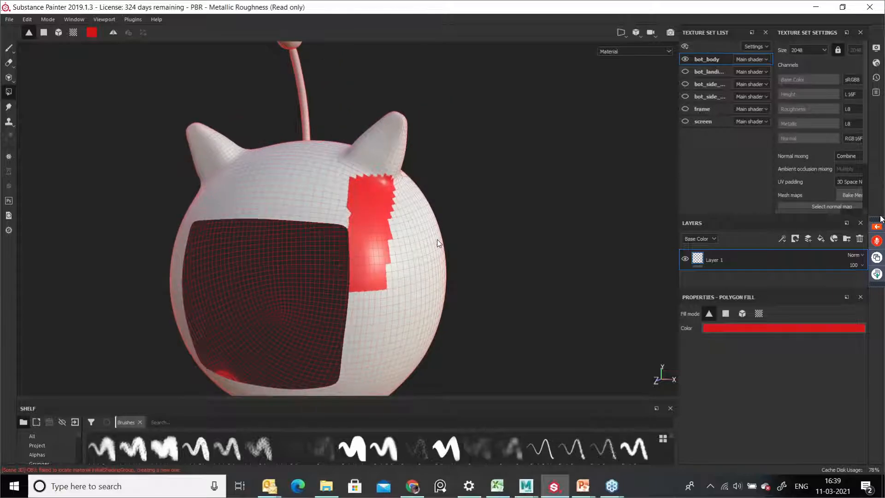
{"action": "right_click_drag", "start_coordinate": [437, 240], "coordinate": [567, 322], "text": "alt"}
{"action": "left_click_drag", "start_coordinate": [567, 322], "coordinate": [408, 203], "text": "alt"}
{"action": "right_click_drag", "start_coordinate": [428, 246], "coordinate": [469, 225], "text": "alt"}
{"action": "left_click_drag", "start_coordinate": [469, 225], "coordinate": [438, 184], "text": "alt"}
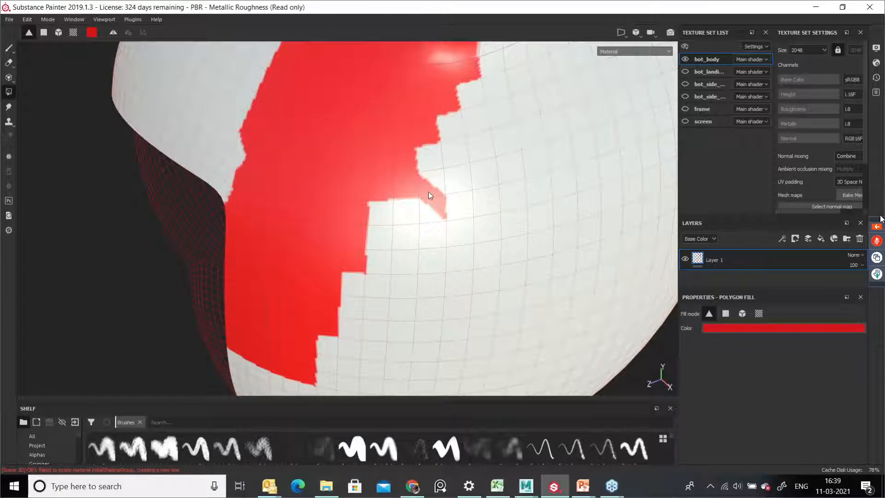
{"action": "left_click_drag", "start_coordinate": [364, 165], "coordinate": [598, 270]}
{"action": "right_click_drag", "start_coordinate": [548, 239], "coordinate": [391, 248], "text": "alt"}
{"action": "left_click_drag", "start_coordinate": [391, 248], "coordinate": [515, 214], "text": "alt"}
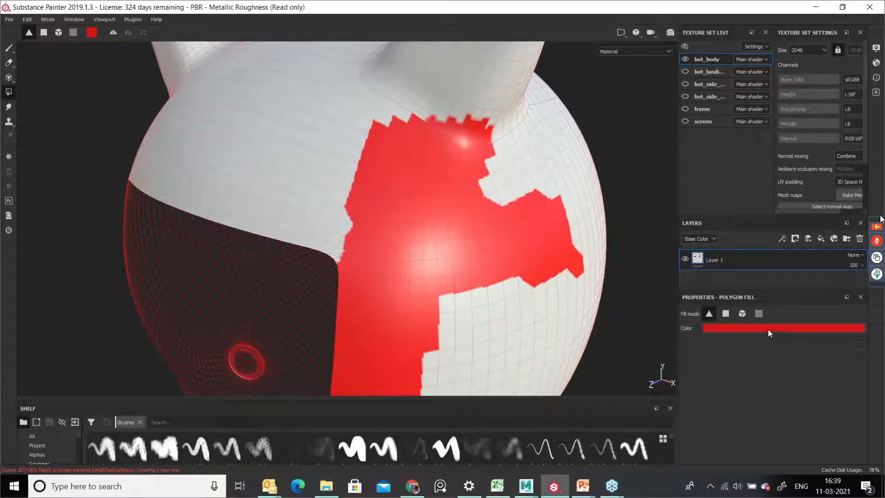
{"action": "left_click_drag", "start_coordinate": [451, 291], "coordinate": [655, 346], "text": "alt"}
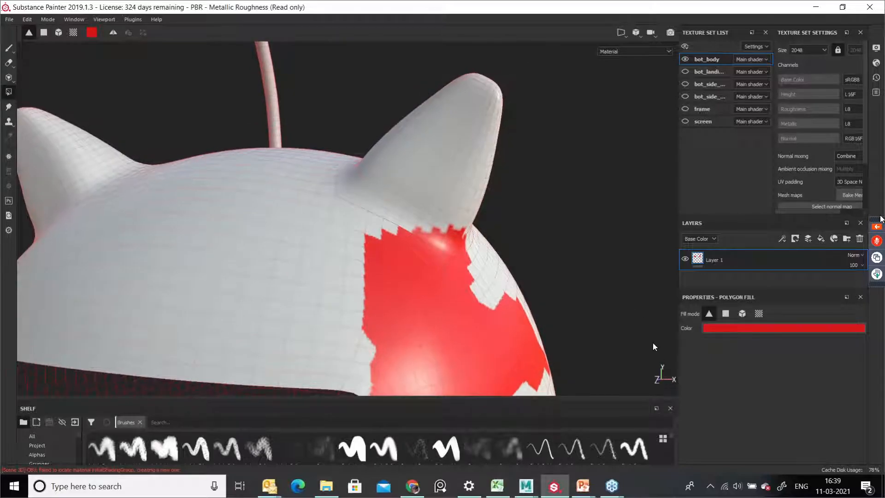
Step: Switch to Polygon fill mode and fill polygons red on the right ear and top of the head
{"action": "left_click", "coordinate": [726, 314]}
{"action": "left_click_drag", "start_coordinate": [419, 57], "coordinate": [524, 160]}
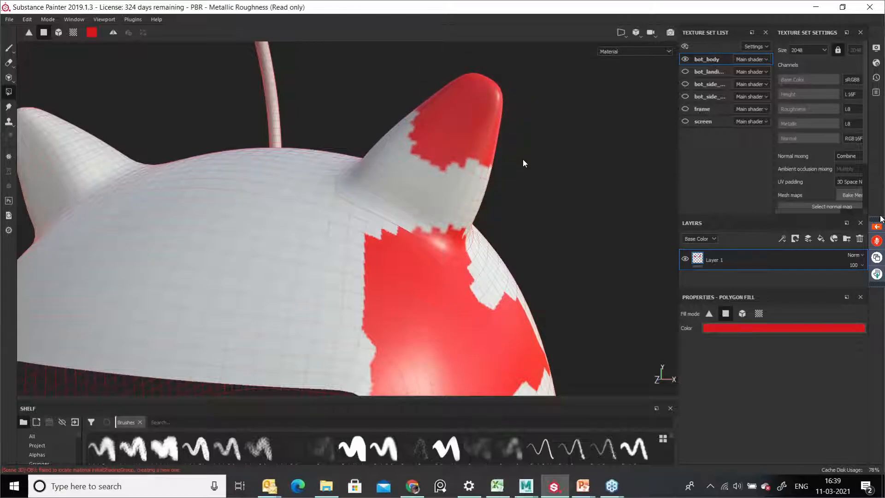
{"action": "mouse_move", "coordinate": [467, 146]}
{"action": "left_mouse_down", "text": "alt"}
{"action": "mouse_move", "coordinate": [535, 201]}
{"action": "mouse_move", "coordinate": [524, 179]}
{"action": "mouse_move", "coordinate": [441, 158]}
{"action": "mouse_move", "coordinate": [536, 193]}
{"action": "mouse_move", "coordinate": [540, 230]}
{"action": "left_mouse_up", "text": "alt"}
{"action": "middle_click_drag", "start_coordinate": [597, 268], "coordinate": [500, 184], "text": "alt"}
{"action": "left_click_drag", "start_coordinate": [512, 200], "coordinate": [630, 305]}
{"action": "middle_click_drag", "start_coordinate": [556, 257], "coordinate": [428, 161], "text": "alt"}
{"action": "left_click_drag", "start_coordinate": [443, 224], "coordinate": [632, 304]}
{"action": "left_click_drag", "start_coordinate": [558, 317], "coordinate": [506, 364], "text": "alt"}
{"action": "right_click_drag", "start_coordinate": [506, 364], "coordinate": [462, 277], "text": "alt"}
{"action": "middle_click_drag", "start_coordinate": [462, 277], "coordinate": [462, 250], "text": "alt"}
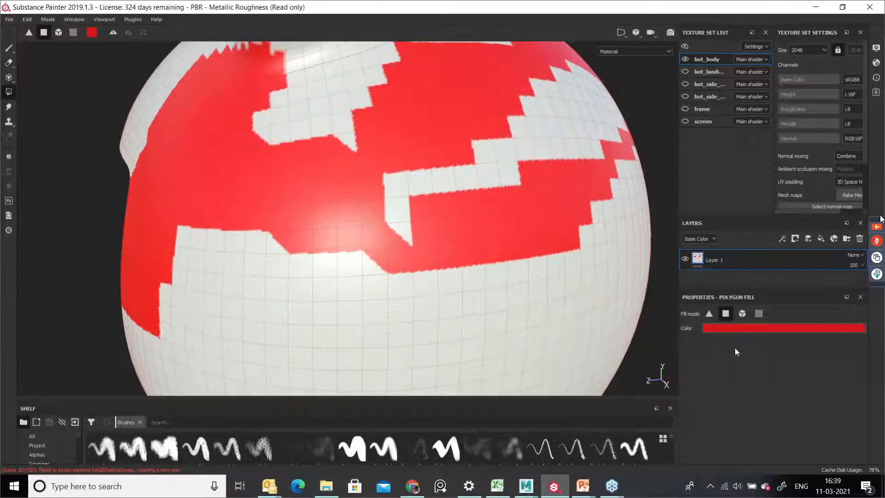
Step: Switch to Mesh fill mode and fill the whole bot_body mesh red
{"action": "left_click", "coordinate": [743, 314]}
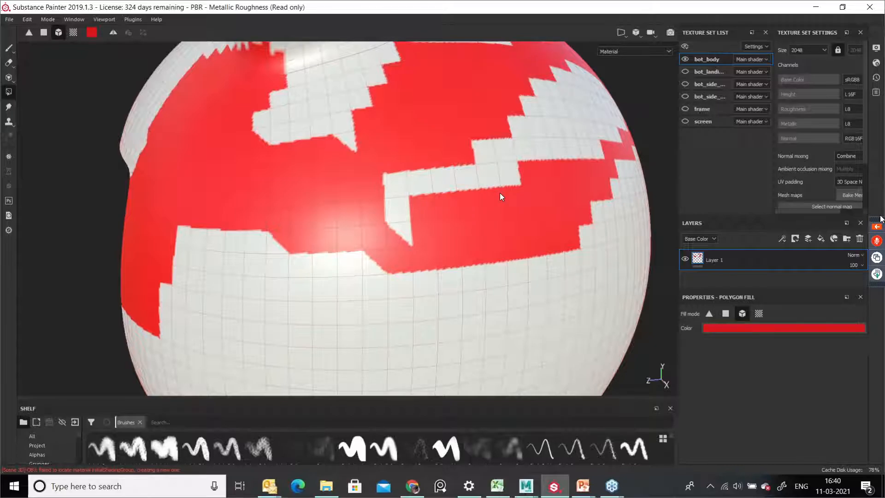
{"action": "scroll", "coordinate": [524, 267], "scroll_direction": "up", "scroll_amount": 5}
{"action": "scroll", "coordinate": [529, 271], "scroll_direction": "down", "scroll_amount": 10, "text": "alt"}
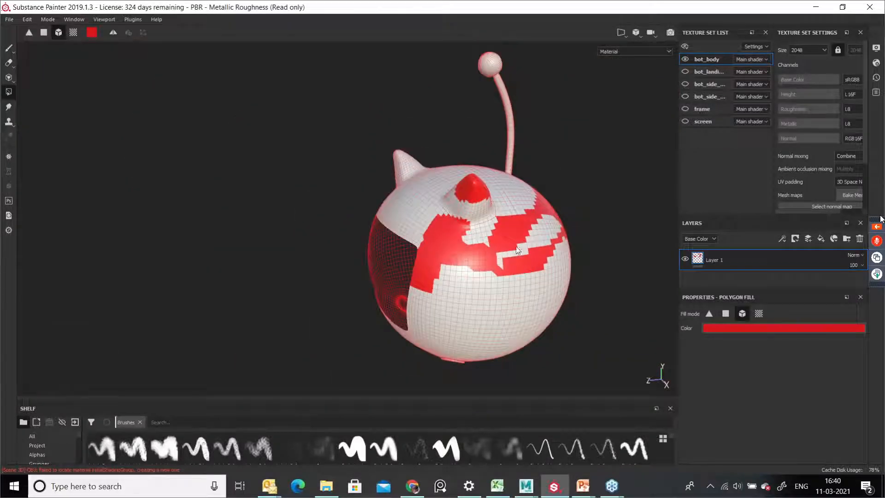
{"action": "left_click", "coordinate": [517, 250]}
{"action": "left_click_drag", "start_coordinate": [582, 290], "coordinate": [380, 197], "text": "alt"}
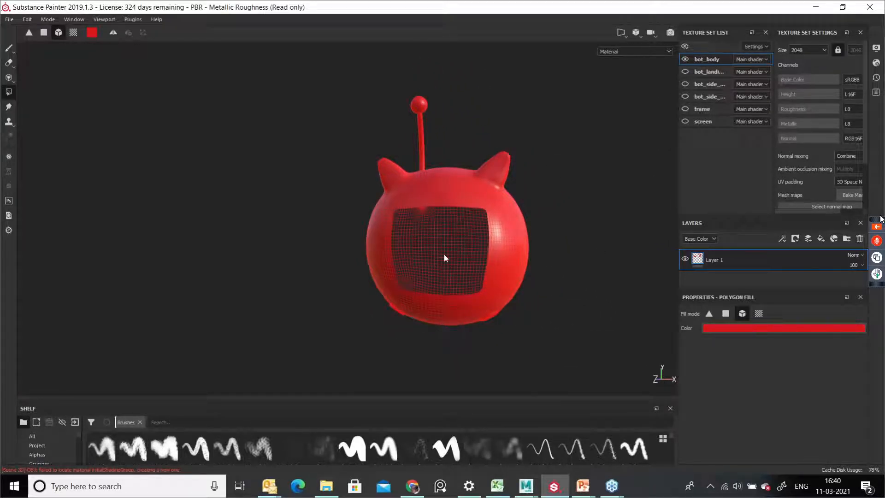
Step: Display the 3D view and the 2D UV view side by side
{"action": "middle_click_drag", "start_coordinate": [488, 233], "coordinate": [445, 264], "text": "alt"}
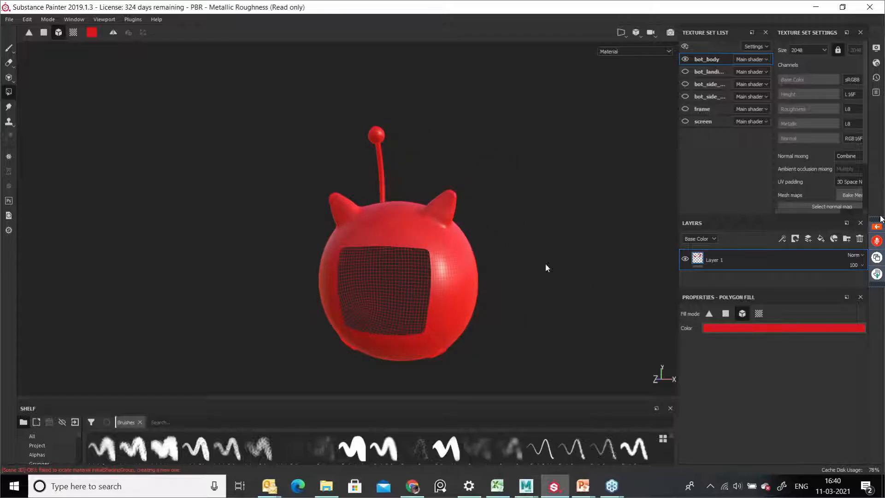
{"action": "middle_click_drag", "start_coordinate": [549, 255], "coordinate": [437, 237], "text": "alt"}
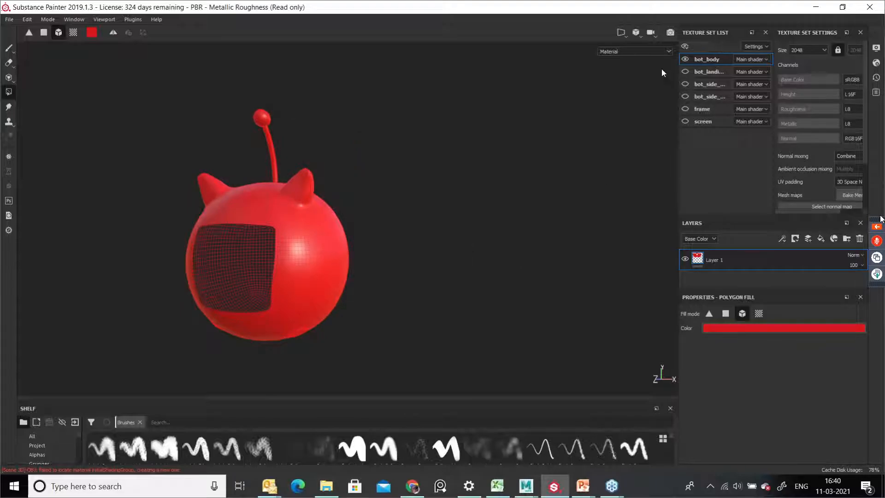
{"action": "left_click", "coordinate": [623, 32]}
{"action": "left_click", "coordinate": [624, 32]}
{"action": "left_click", "coordinate": [624, 32]}
{"action": "left_click", "coordinate": [627, 47]}
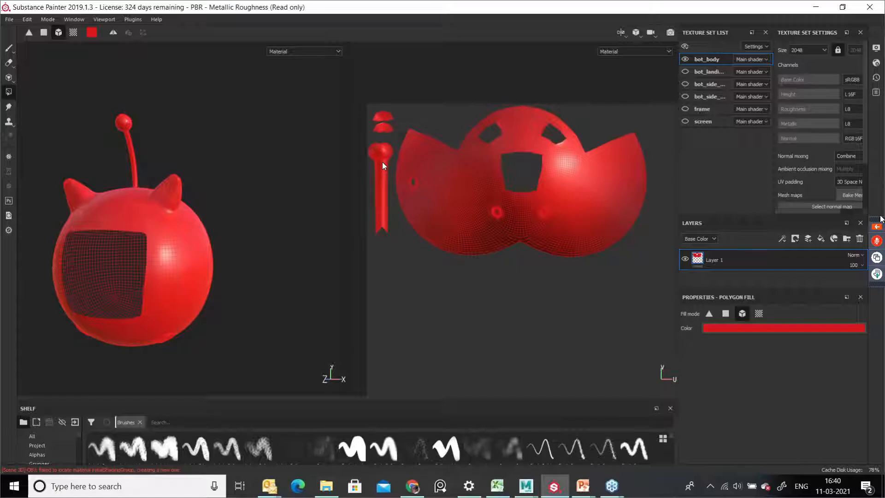
Step: Add a new layer and set its polygon fill colour to green
{"action": "left_click", "coordinate": [789, 264]}
{"action": "left_click", "coordinate": [806, 242]}
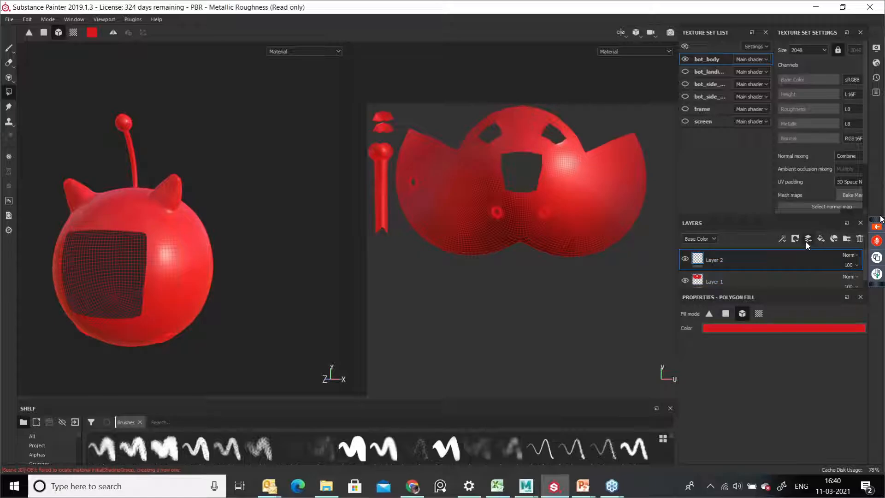
{"action": "left_click", "coordinate": [761, 328]}
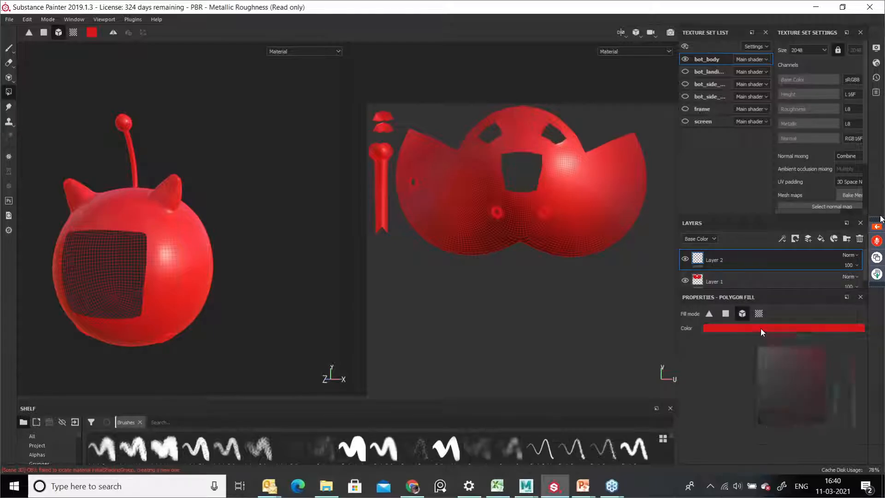
{"action": "left_click_drag", "start_coordinate": [813, 372], "coordinate": [818, 364]}
{"action": "left_click", "coordinate": [834, 402]}
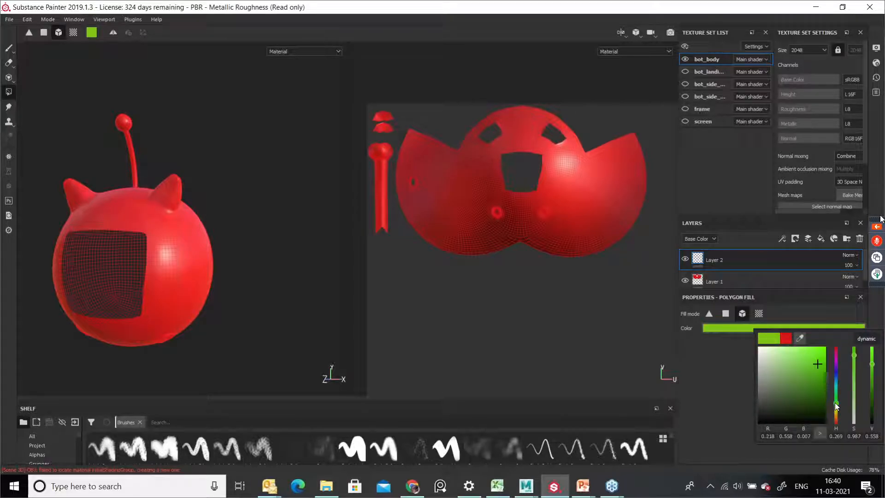
Step: Adjust the polygon fill colour to a brighter green of 0.008, 0.832, 0.047
{"action": "left_click", "coordinate": [817, 365]}
{"action": "left_click_drag", "start_coordinate": [820, 365], "coordinate": [819, 353]}
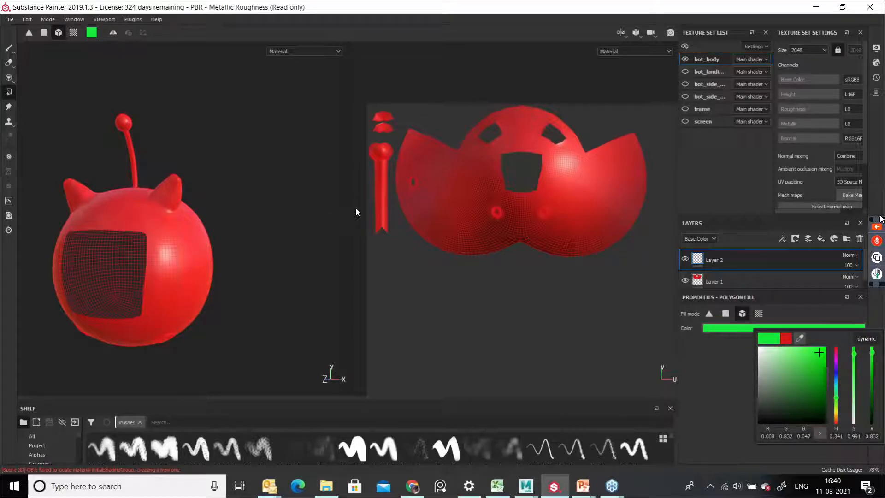
{"action": "left_click", "coordinate": [246, 222]}
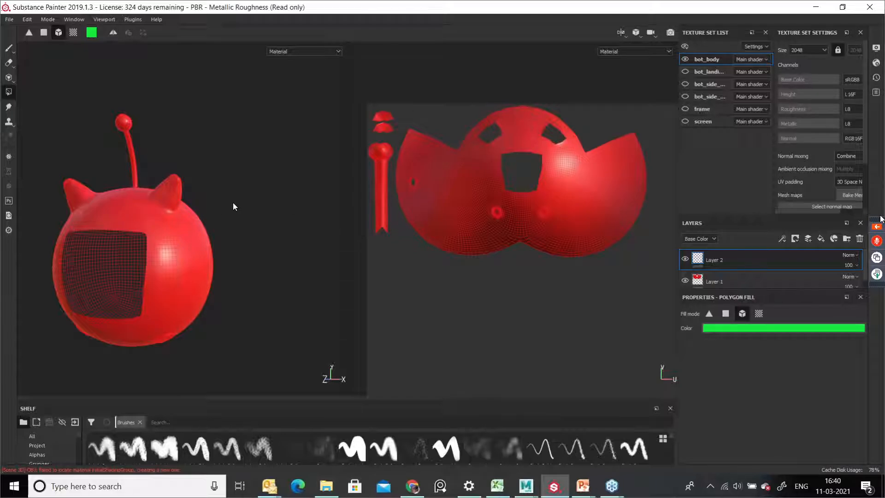
Step: Show only the 3D view, switch to UV Chunk fill mode and fill both ears and the antenna green
{"action": "key", "text": "F3"}
{"action": "key", "text": "F2"}
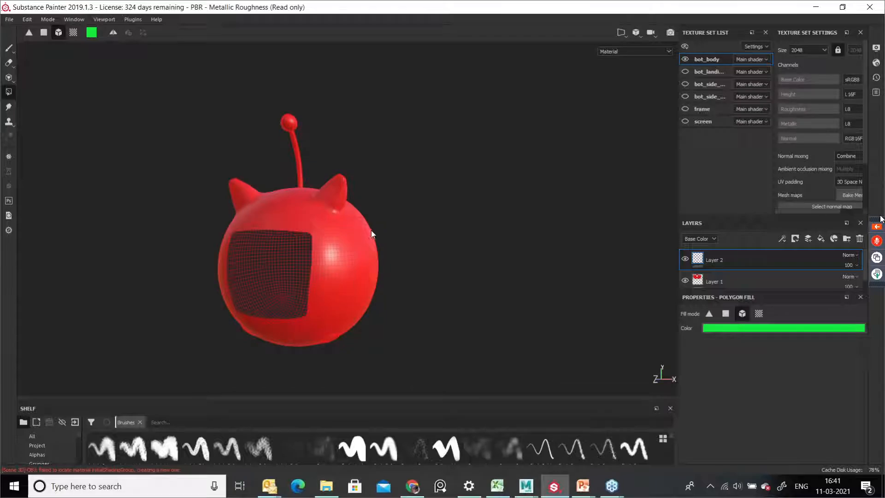
{"action": "left_click_drag", "start_coordinate": [312, 203], "coordinate": [460, 189], "text": "alt"}
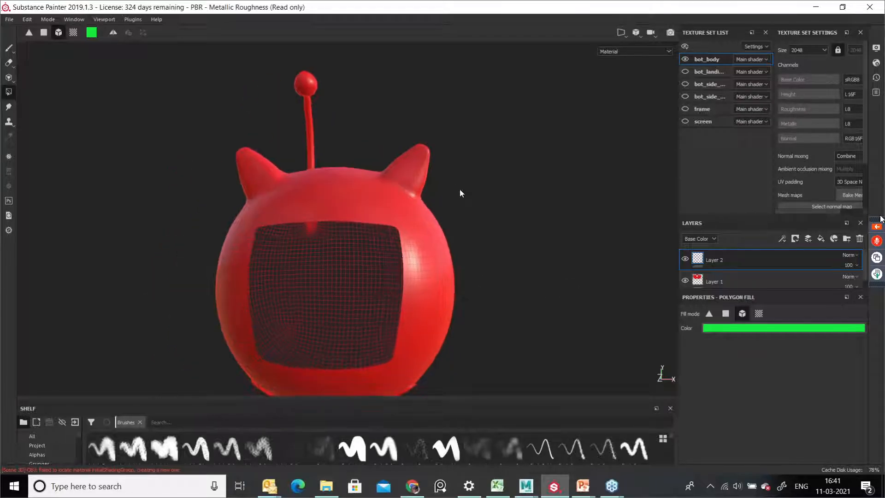
{"action": "left_click", "coordinate": [758, 313]}
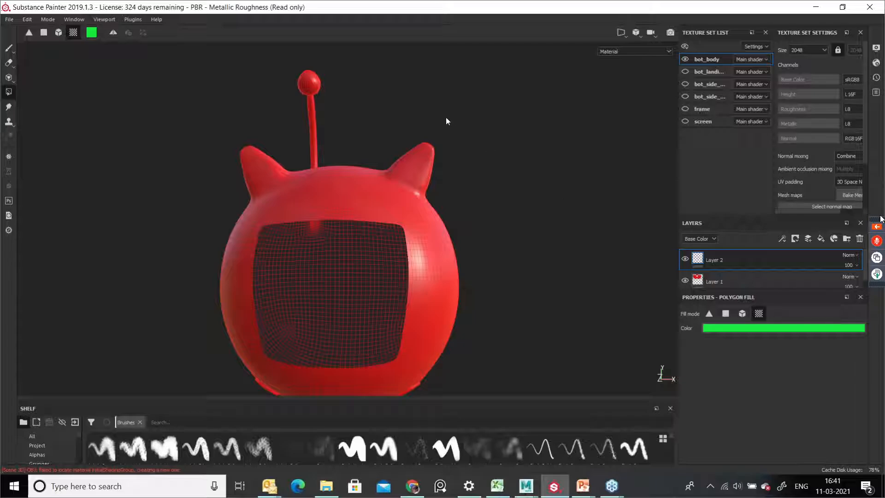
{"action": "left_click", "coordinate": [424, 159]}
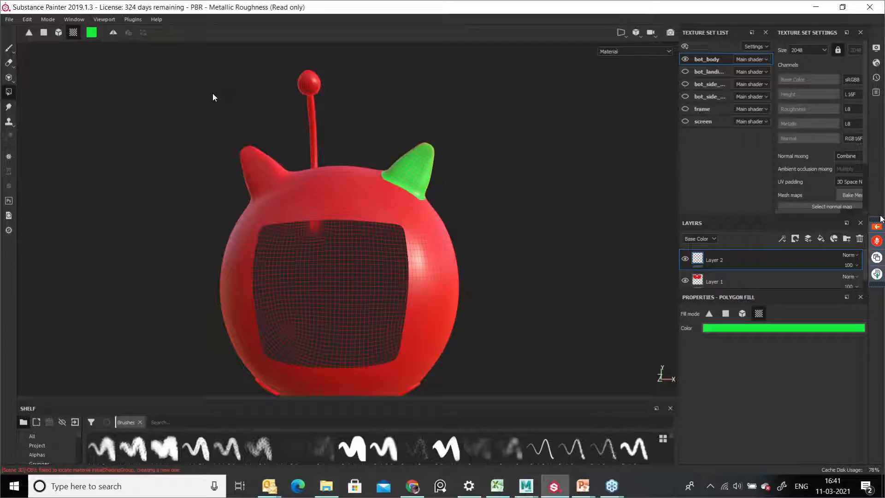
{"action": "left_click", "coordinate": [256, 158]}
{"action": "left_click", "coordinate": [315, 100]}
Step: Orbit around the robot's head to examine the green fills from several angles
{"action": "left_click_drag", "start_coordinate": [552, 167], "coordinate": [143, 222], "text": "alt"}
{"action": "middle_click_drag", "start_coordinate": [382, 216], "coordinate": [223, 267], "text": "alt"}
{"action": "left_click_drag", "start_coordinate": [307, 279], "coordinate": [375, 289], "text": "alt"}
{"action": "right_click_drag", "start_coordinate": [375, 289], "coordinate": [561, 339], "text": "alt"}
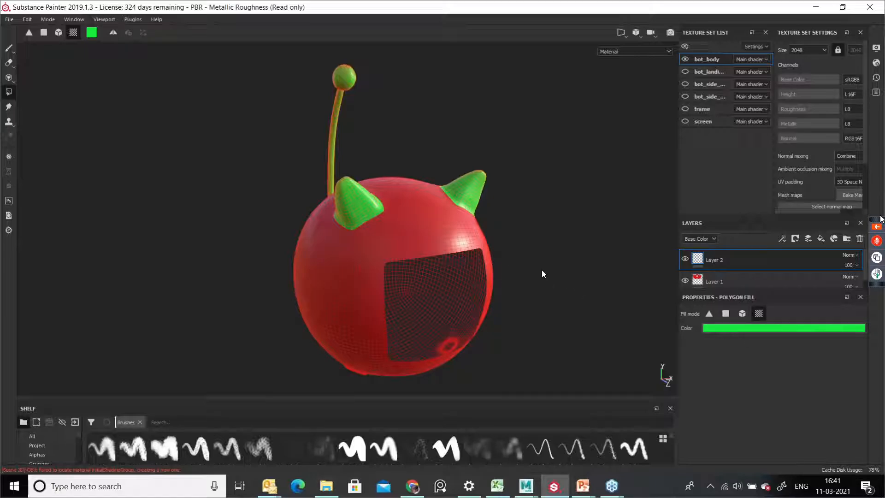
{"action": "left_click_drag", "start_coordinate": [524, 236], "coordinate": [315, 239], "text": "alt"}
{"action": "right_click_drag", "start_coordinate": [315, 239], "coordinate": [396, 271], "text": "alt"}
{"action": "middle_click_drag", "start_coordinate": [395, 271], "coordinate": [374, 271], "text": "alt"}
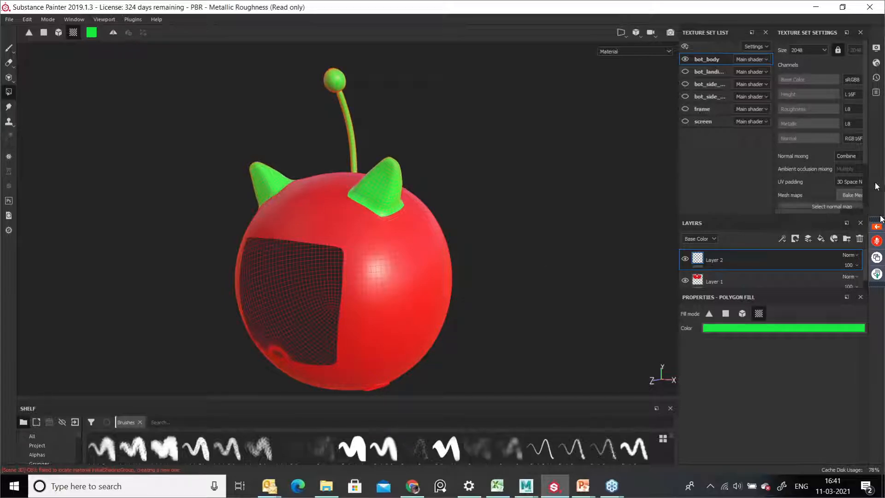
{"action": "left_click", "coordinate": [873, 110]}
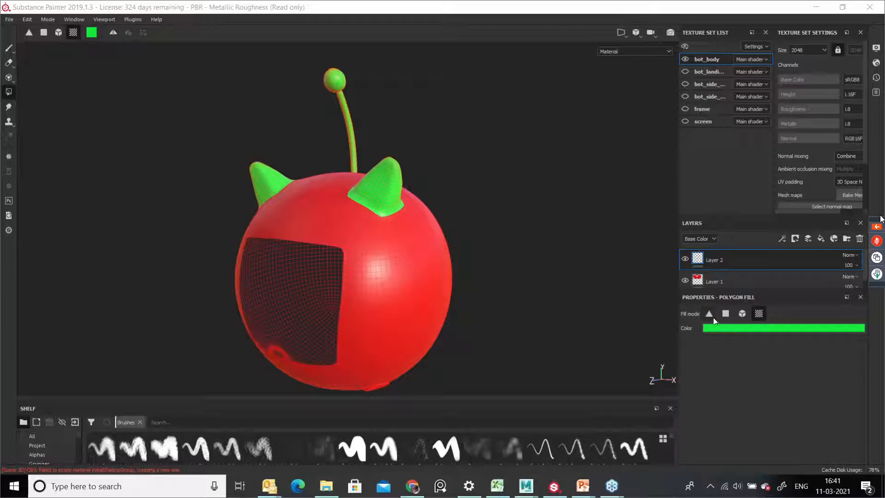
{"action": "left_click_drag", "start_coordinate": [463, 274], "coordinate": [503, 289], "text": "alt"}
Step: Undo repeatedly to remove the green fills, Layer 2 and the earlier red fills
{"action": "key", "text": "ctrl+z"}
{"action": "key", "text": "ctrl+z"}
{"action": "key", "text": "ctrl+z"}
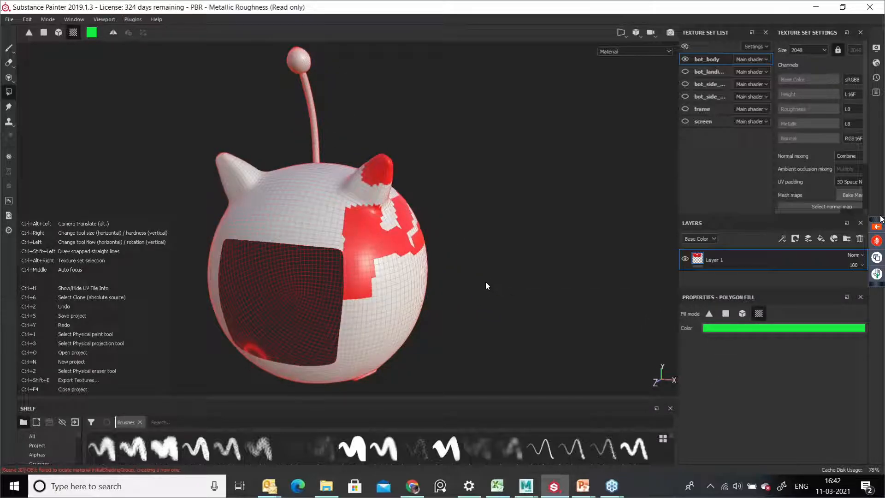
{"action": "key", "text": "ctrl+z"}
{"action": "key", "text": "ctrl+z"}
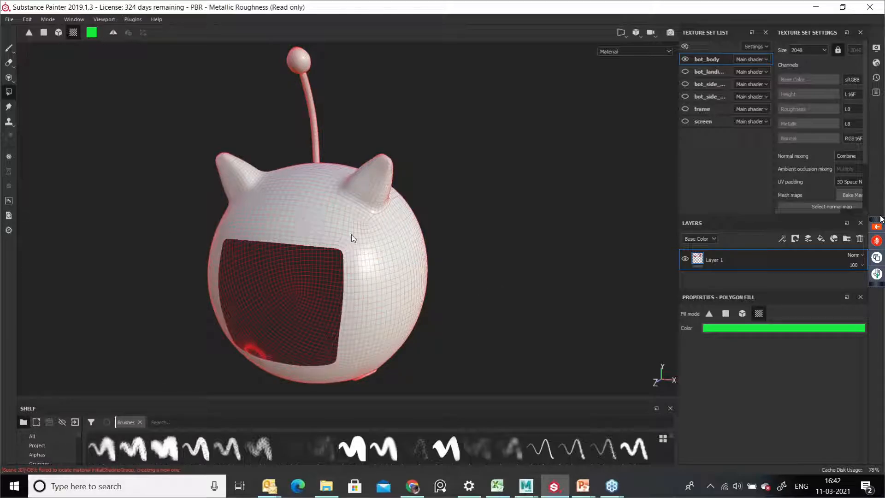
Step: Switch to Triangle fill mode and fill a small patch of triangles green on the side of the head
{"action": "left_click_drag", "start_coordinate": [411, 220], "coordinate": [439, 252], "text": "alt"}
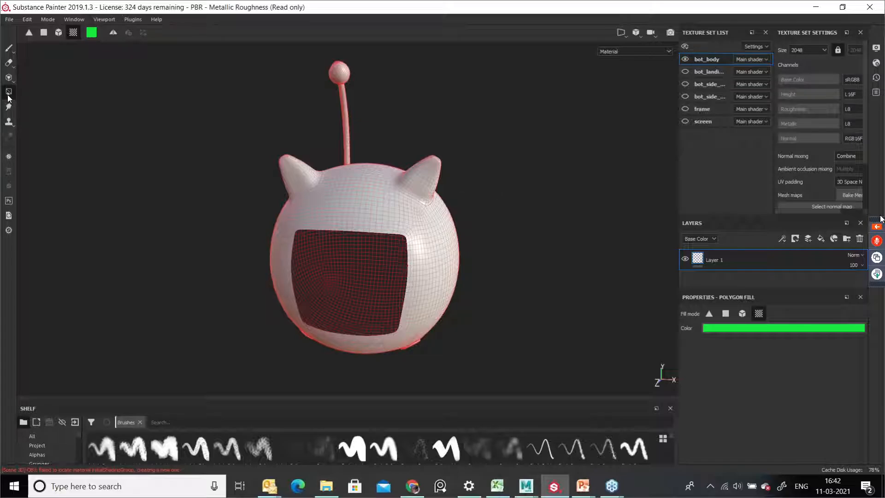
{"action": "key", "text": "1"}
{"action": "left_click", "coordinate": [9, 93]}
{"action": "left_click", "coordinate": [710, 314]}
{"action": "left_click_drag", "start_coordinate": [483, 222], "coordinate": [451, 251], "text": "alt"}
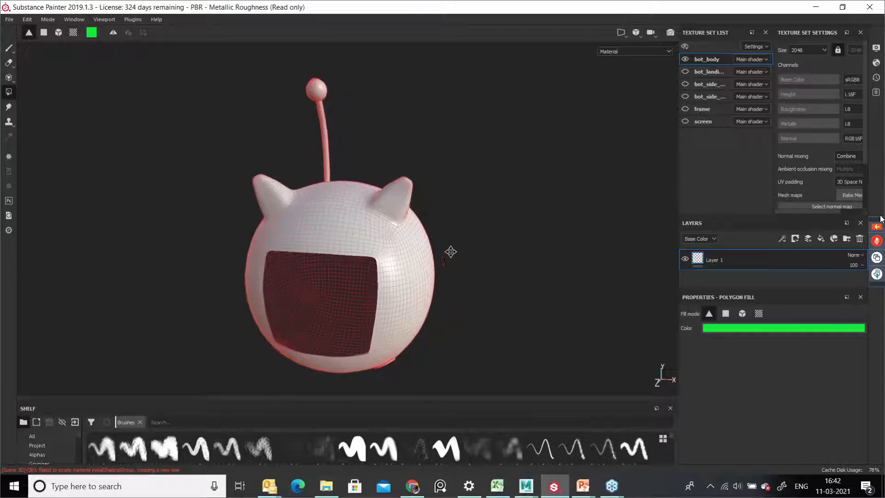
{"action": "right_click_drag", "start_coordinate": [451, 251], "coordinate": [452, 327], "text": "alt"}
{"action": "left_click_drag", "start_coordinate": [452, 328], "coordinate": [394, 292], "text": "alt"}
{"action": "right_click_drag", "start_coordinate": [359, 285], "coordinate": [450, 324], "text": "alt"}
{"action": "middle_click_drag", "start_coordinate": [450, 325], "coordinate": [421, 242], "text": "alt"}
{"action": "right_click_drag", "start_coordinate": [372, 264], "coordinate": [385, 211], "text": "alt"}
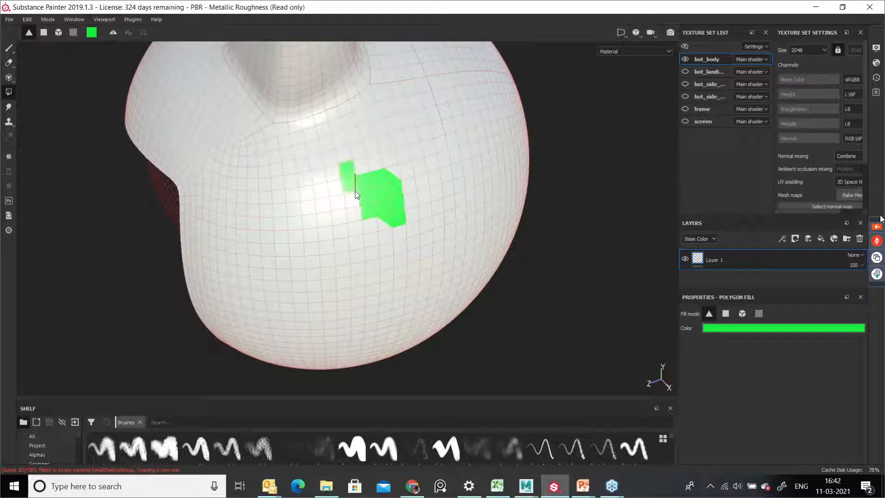
{"action": "left_click_drag", "start_coordinate": [355, 175], "coordinate": [338, 215]}
Step: Set the fill colour to red and fill a strip of triangles red across the green patch
{"action": "left_click", "coordinate": [739, 328]}
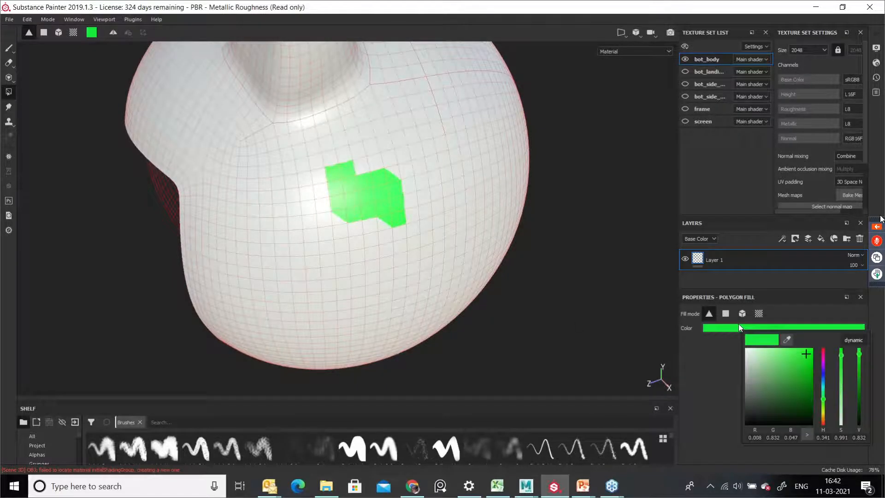
{"action": "left_click", "coordinate": [823, 418]}
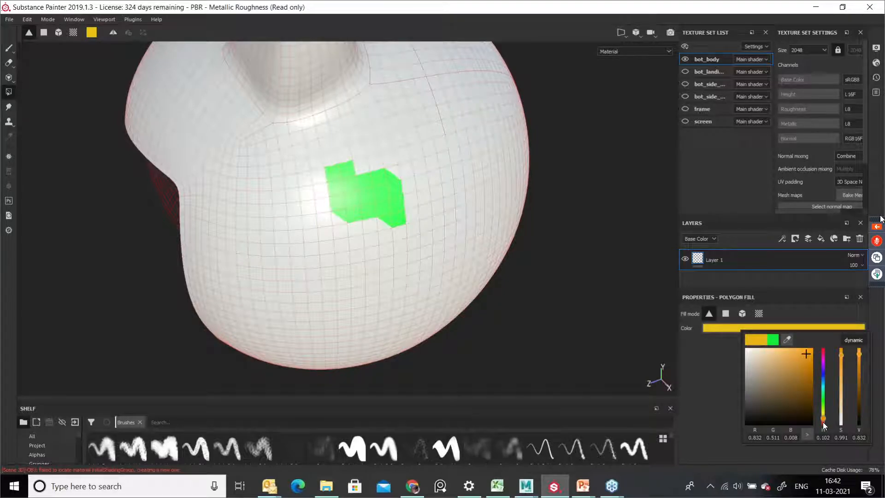
{"action": "left_click", "coordinate": [824, 424]}
{"action": "left_click_drag", "start_coordinate": [793, 370], "coordinate": [808, 363]}
{"action": "mouse_move", "coordinate": [278, 155]}
{"action": "left_mouse_down"}
{"action": "mouse_move", "coordinate": [331, 192]}
{"action": "mouse_move", "coordinate": [406, 226]}
{"action": "left_mouse_up"}
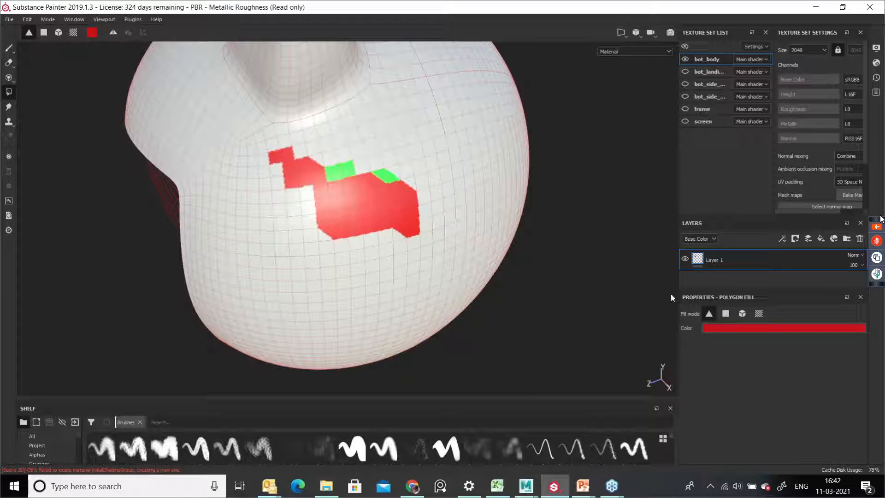
Step: Switch to Quad fill mode and fill a rectangular block of quads red on the head
{"action": "left_click", "coordinate": [725, 313]}
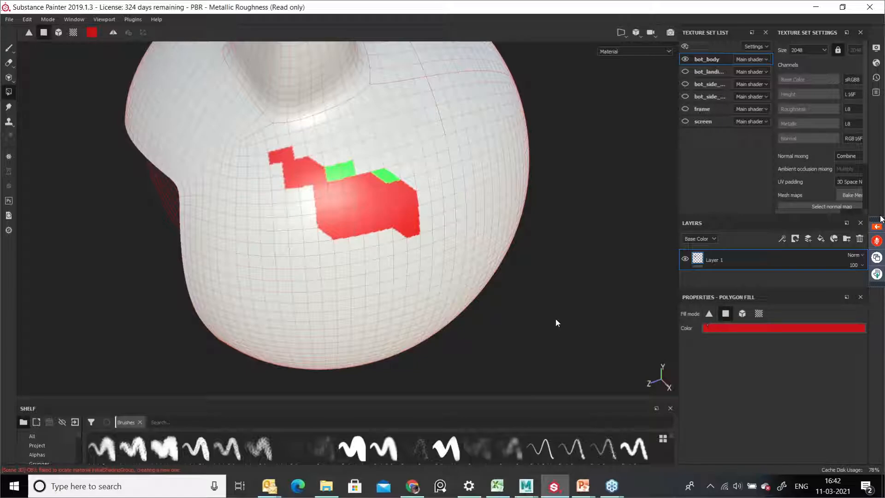
{"action": "left_click_drag", "start_coordinate": [328, 187], "coordinate": [406, 281]}
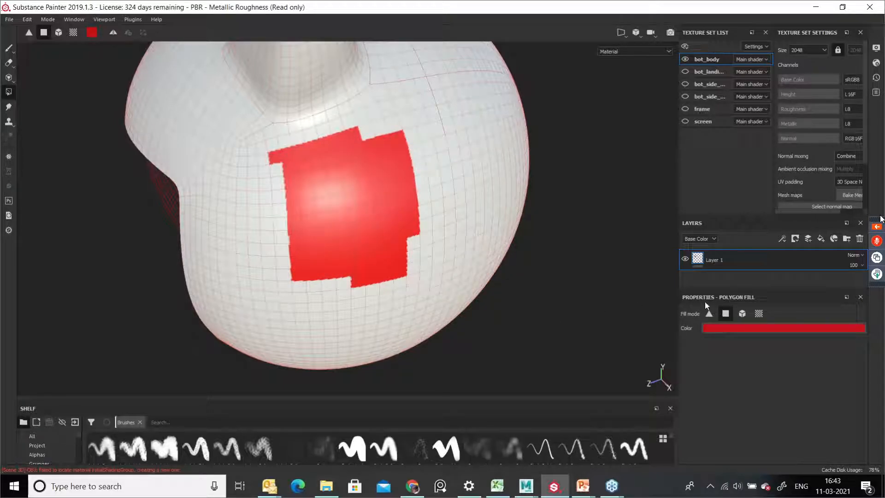
Step: Switch to Mesh fill mode and fill the whole bot_body mesh red
{"action": "left_click", "coordinate": [742, 314]}
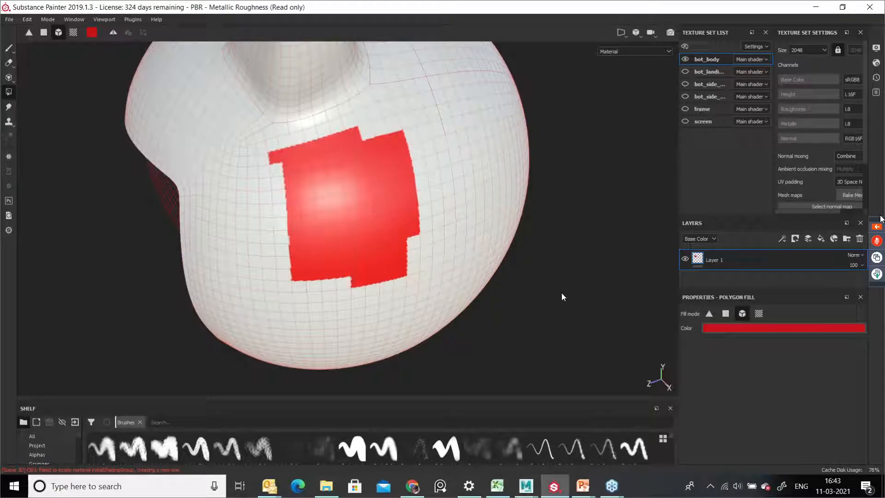
{"action": "right_click_drag", "start_coordinate": [547, 279], "coordinate": [386, 266], "text": "alt"}
{"action": "left_click_drag", "start_coordinate": [386, 265], "coordinate": [374, 186], "text": "alt"}
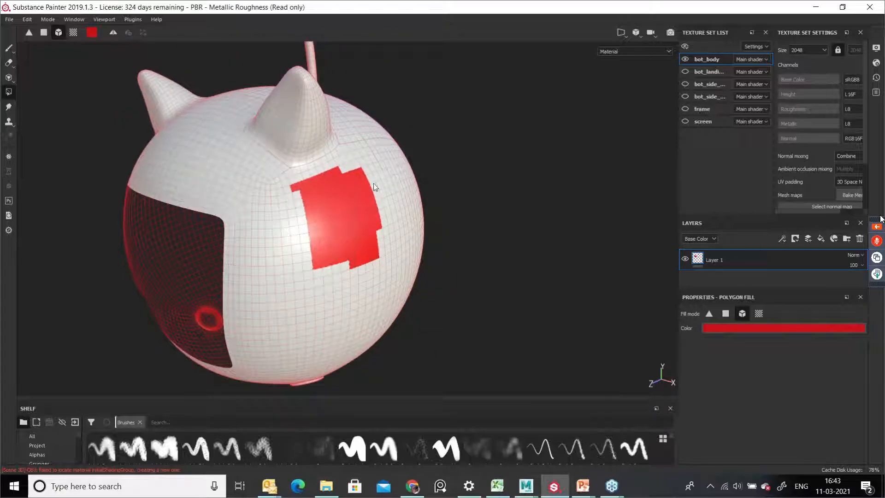
{"action": "left_click_drag", "start_coordinate": [389, 145], "coordinate": [447, 206]}
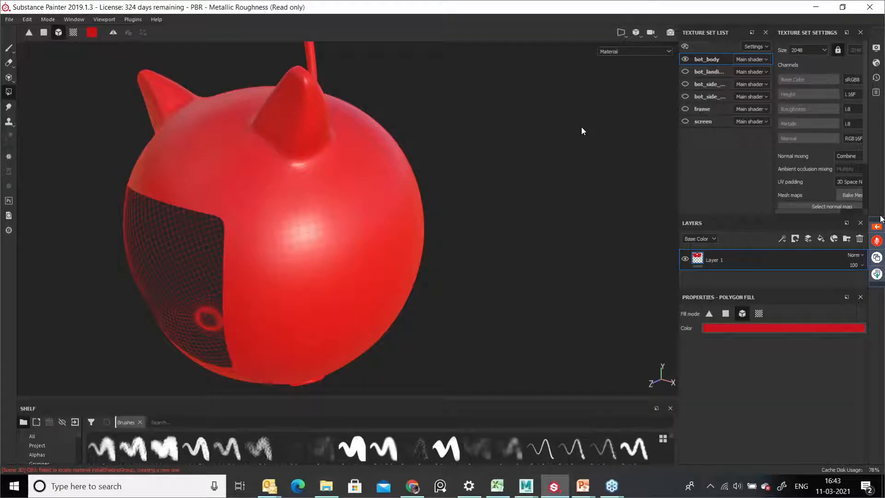
Step: Return to the side-by-side 3D and UV layout and reframe the robot from the front
{"action": "key", "text": "F1"}
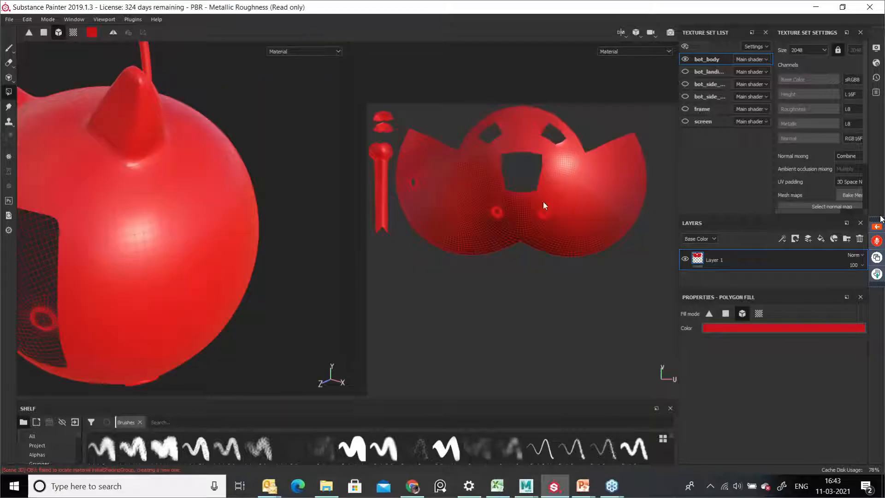
{"action": "right_click_drag", "start_coordinate": [291, 274], "coordinate": [140, 271], "text": "alt"}
{"action": "left_click_drag", "start_coordinate": [140, 271], "coordinate": [201, 280], "text": "alt"}
{"action": "middle_click_drag", "start_coordinate": [202, 281], "coordinate": [185, 318], "text": "alt"}
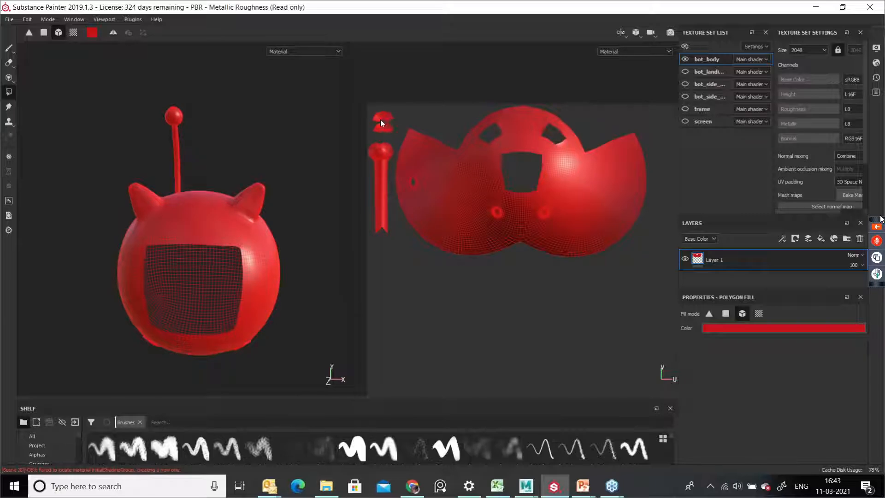
{"action": "right_click_drag", "start_coordinate": [256, 159], "coordinate": [275, 221], "text": "alt"}
{"action": "left_click_drag", "start_coordinate": [275, 221], "coordinate": [265, 233], "text": "alt"}
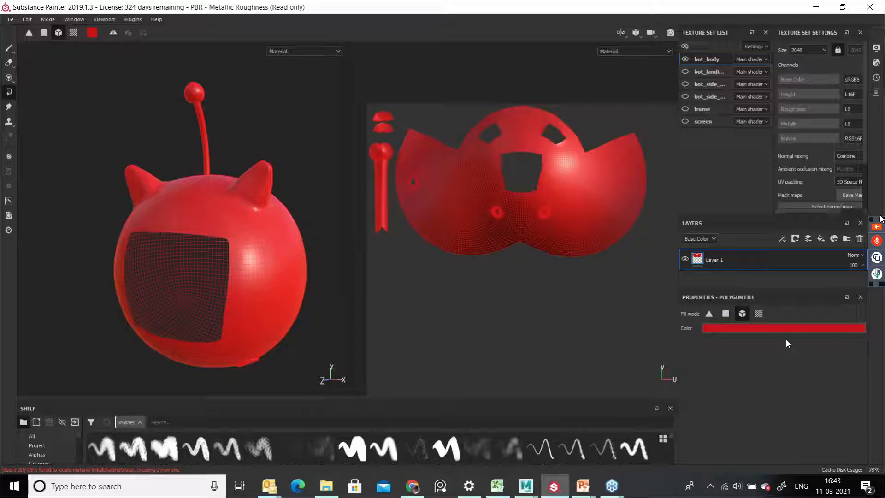
Step: Set the fill colour to green and switch to UV Chunk fill mode
{"action": "left_click", "coordinate": [773, 328]}
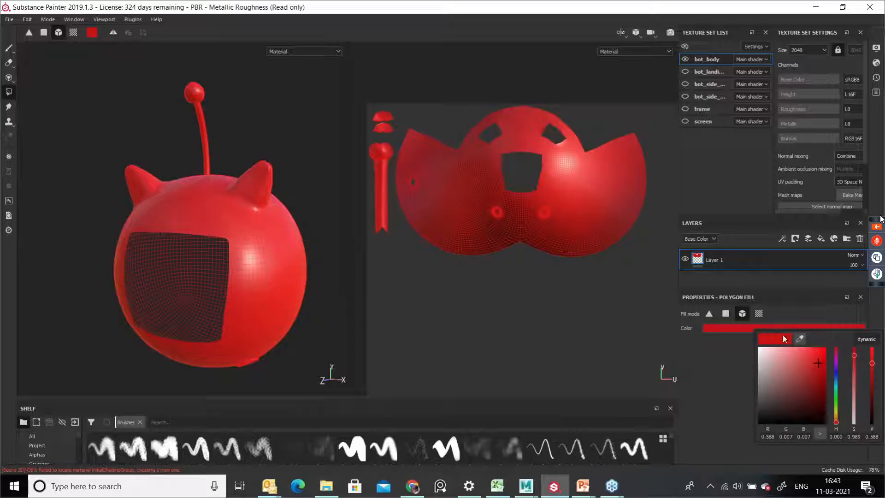
{"action": "mouse_move", "coordinate": [836, 393]}
{"action": "left_mouse_down"}
{"action": "mouse_move", "coordinate": [836, 385]}
{"action": "mouse_move", "coordinate": [836, 399]}
{"action": "left_mouse_up"}
{"action": "left_click_drag", "start_coordinate": [822, 360], "coordinate": [822, 352]}
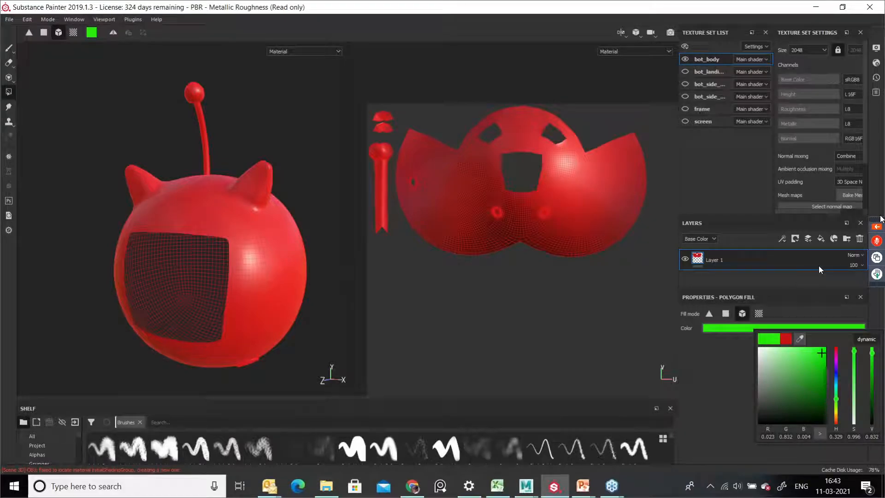
{"action": "left_click", "coordinate": [759, 314]}
{"action": "left_click", "coordinate": [759, 314]}
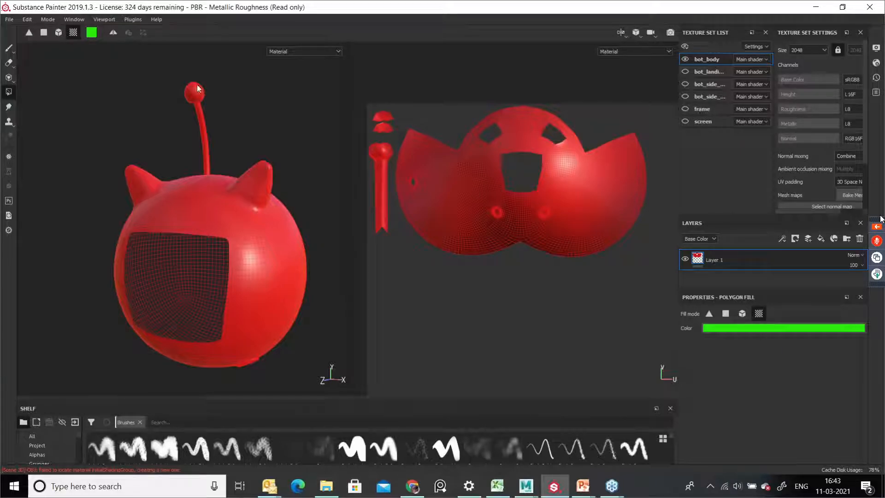
Step: Fill the antenna and both ears green
{"action": "left_click", "coordinate": [202, 100]}
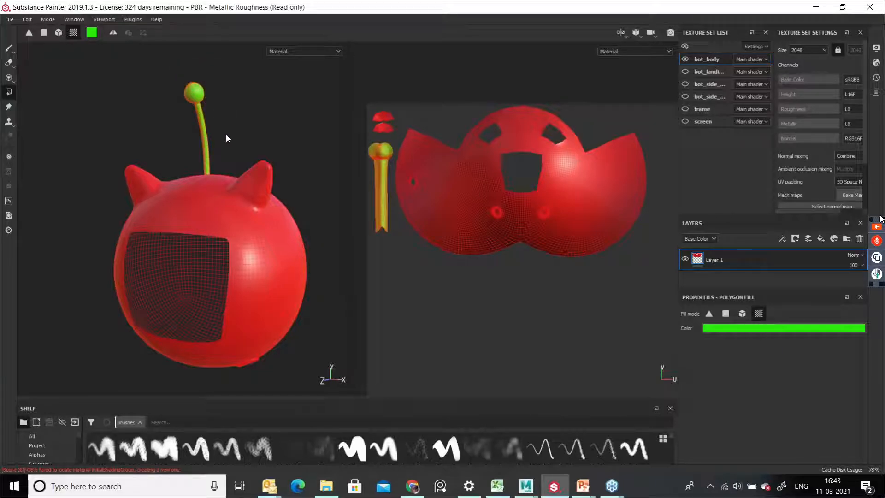
{"action": "middle_click_drag", "start_coordinate": [281, 189], "coordinate": [293, 217], "text": "alt"}
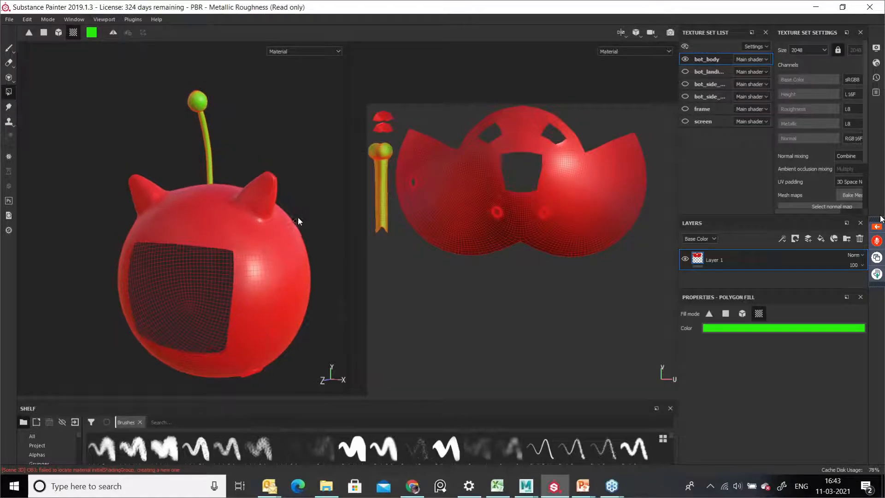
{"action": "left_click", "coordinate": [279, 173]}
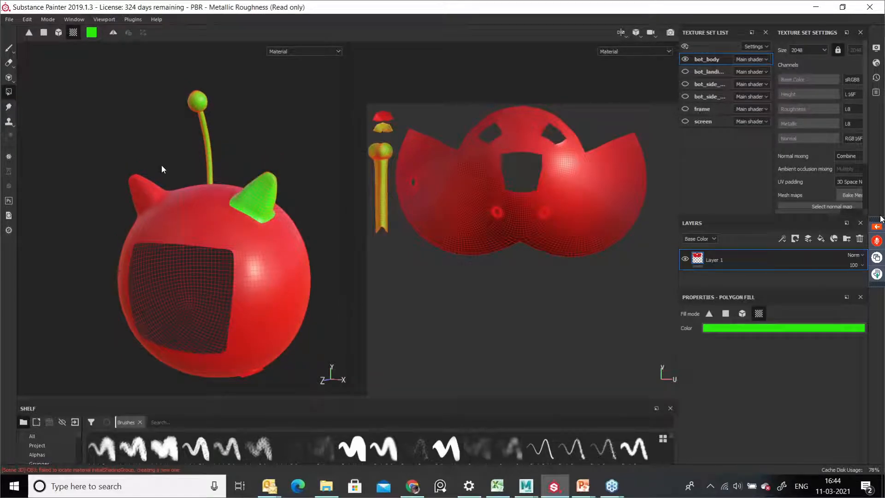
{"action": "left_click", "coordinate": [137, 181]}
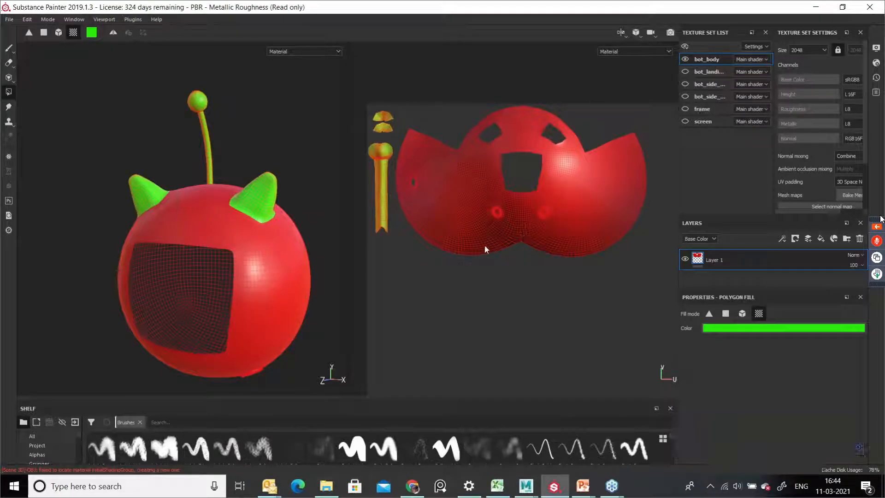
Step: Preview the painted robot without the polygon wireframe by briefly switching tools
{"action": "left_click", "coordinate": [14, 47]}
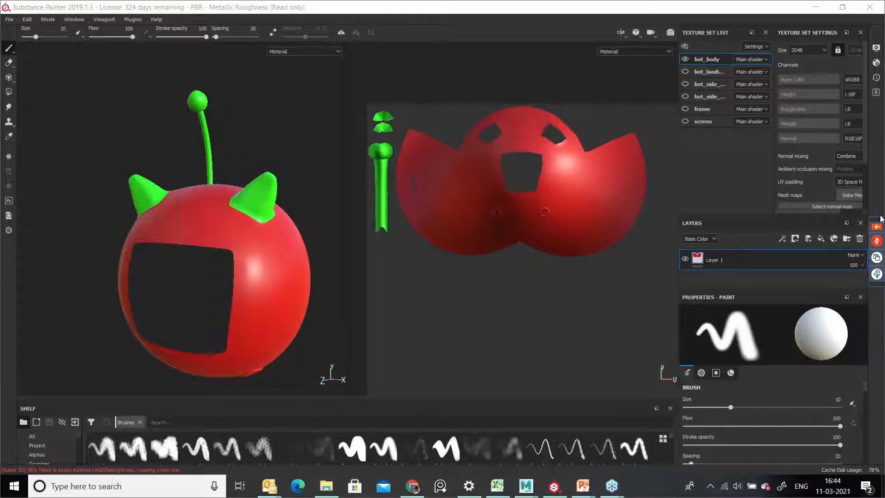
{"action": "left_click", "coordinate": [8, 93]}
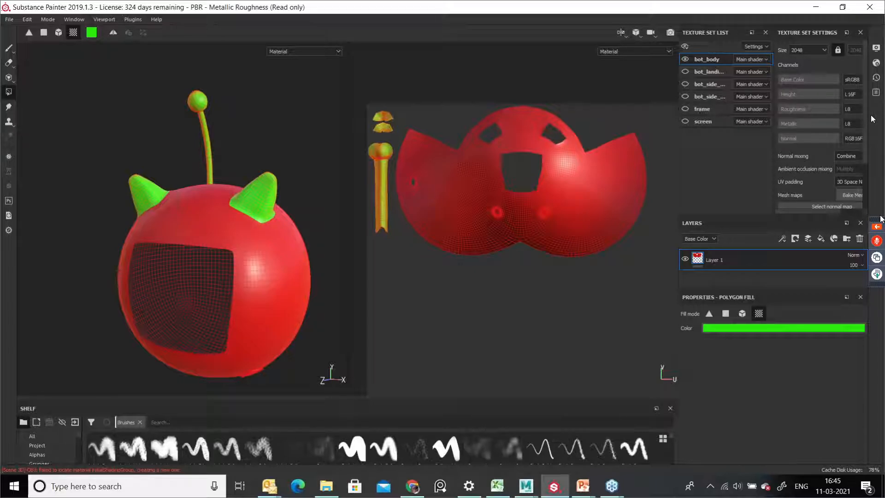
{"action": "left_click", "coordinate": [877, 226]}
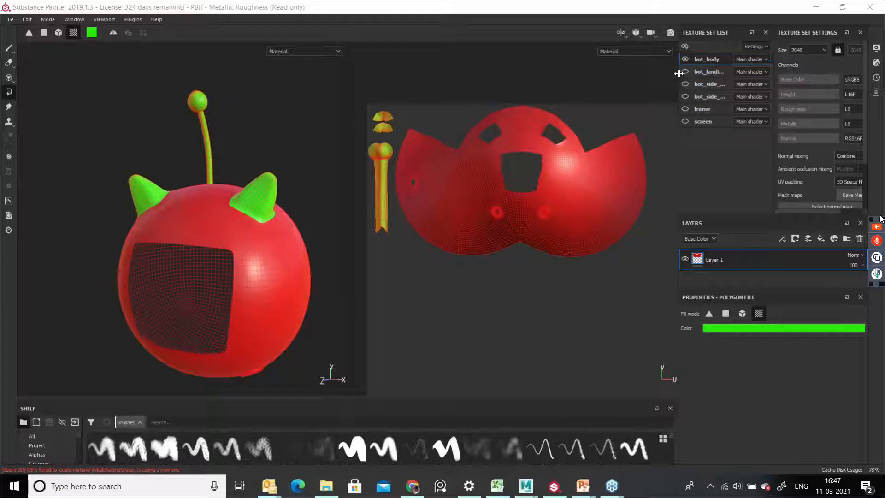
Step: Widen the dock holding the Texture Set List and Layers panels
{"action": "left_click_drag", "start_coordinate": [678, 79], "coordinate": [581, 78]}
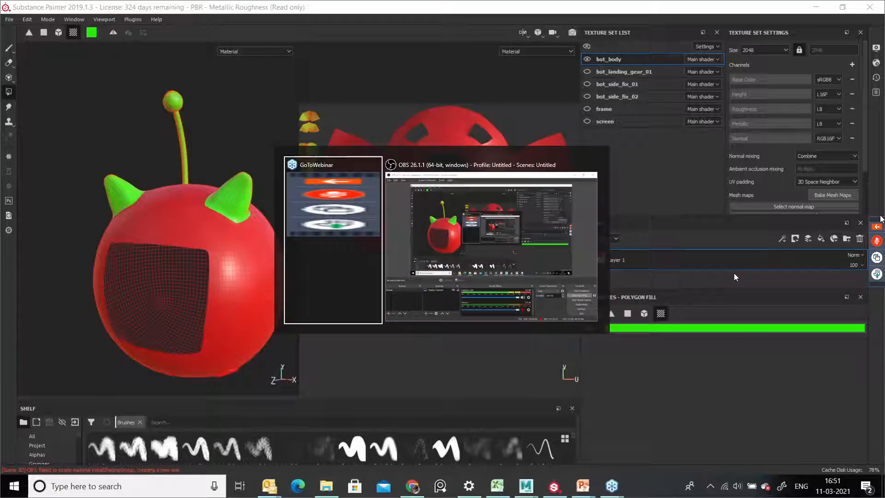
{"action": "key", "text": "alt+Tab"}
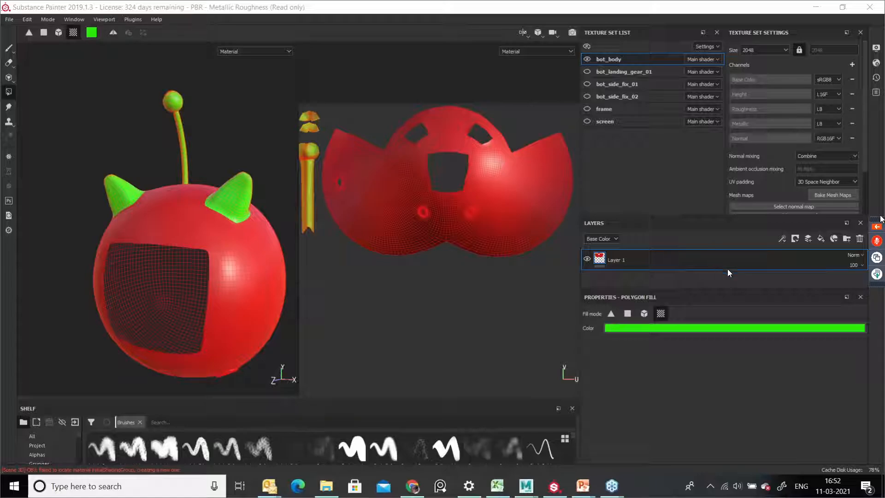
{"action": "left_click", "coordinate": [877, 227]}
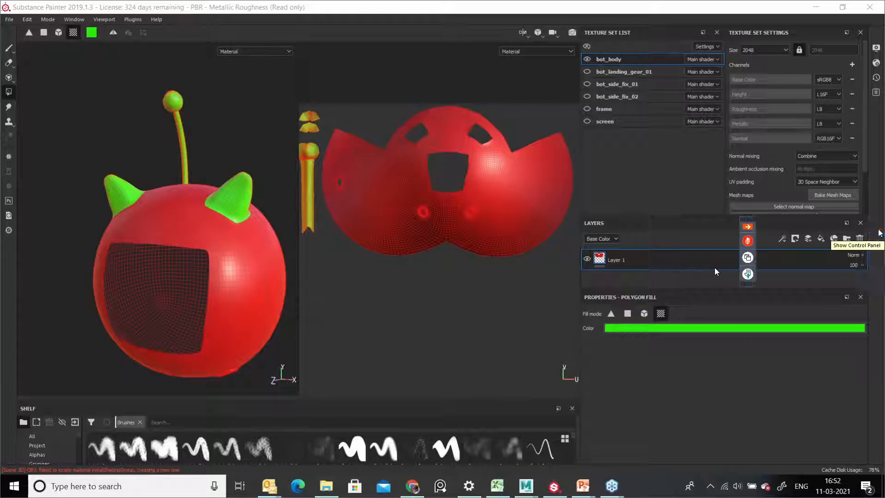
{"action": "scroll", "coordinate": [803, 187], "scroll_direction": "up", "scroll_amount": 2}
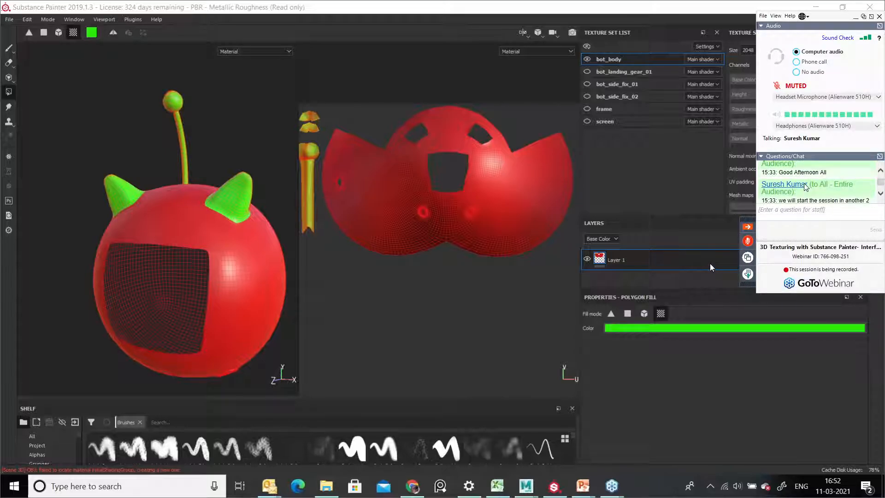
{"action": "scroll", "coordinate": [806, 187], "scroll_direction": "down", "scroll_amount": 2}
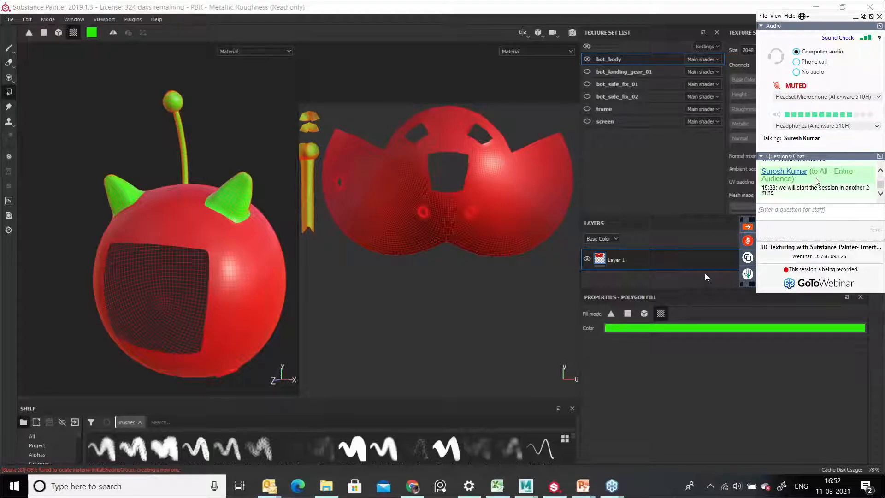
{"action": "left_click", "coordinate": [748, 227]}
{"action": "left_click_drag", "start_coordinate": [878, 221], "coordinate": [389, 305]}
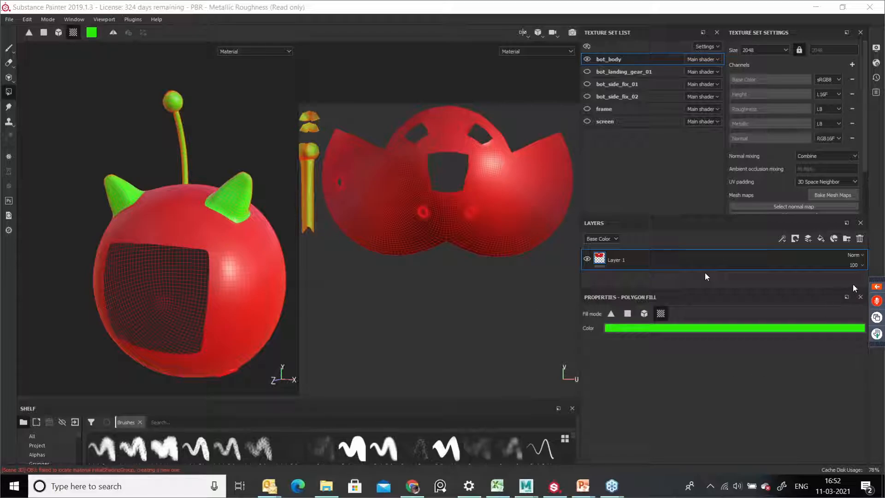
{"action": "left_click_drag", "start_coordinate": [881, 278], "coordinate": [881, 233]}
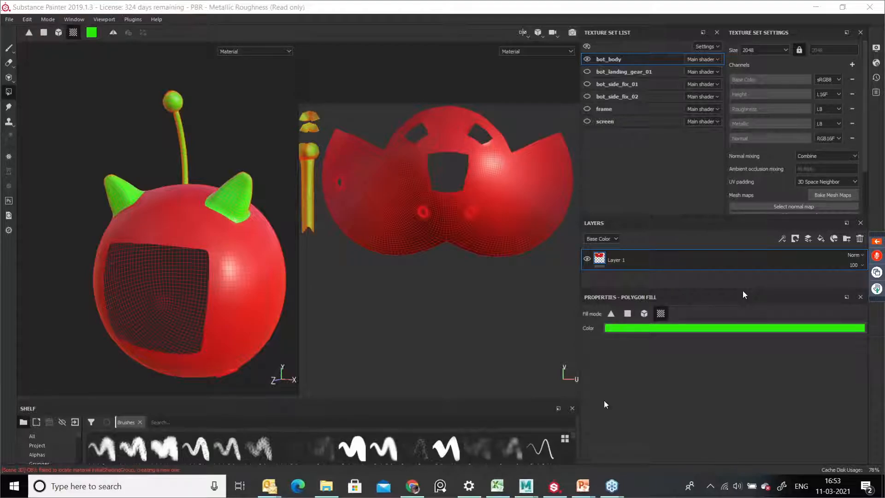
Step: Enlarge the shelf and open its Smart materials category
{"action": "mouse_move", "coordinate": [395, 399]}
{"action": "left_mouse_down"}
{"action": "mouse_move", "coordinate": [420, 211]}
{"action": "mouse_move", "coordinate": [369, 185]}
{"action": "left_mouse_up"}
{"action": "left_click", "coordinate": [52, 335]}
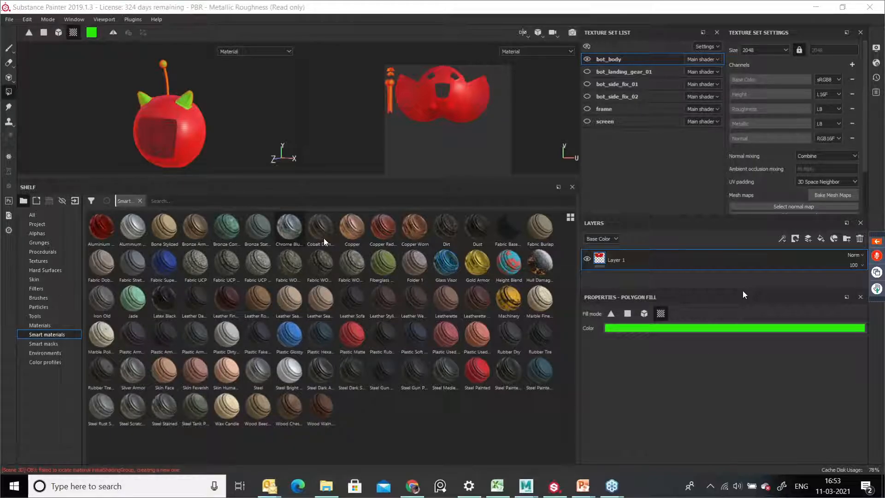
Step: Apply the Copper Red Bleached smart material to the robot body and shrink the shelf back
{"action": "left_click_drag", "start_coordinate": [377, 233], "coordinate": [664, 251]}
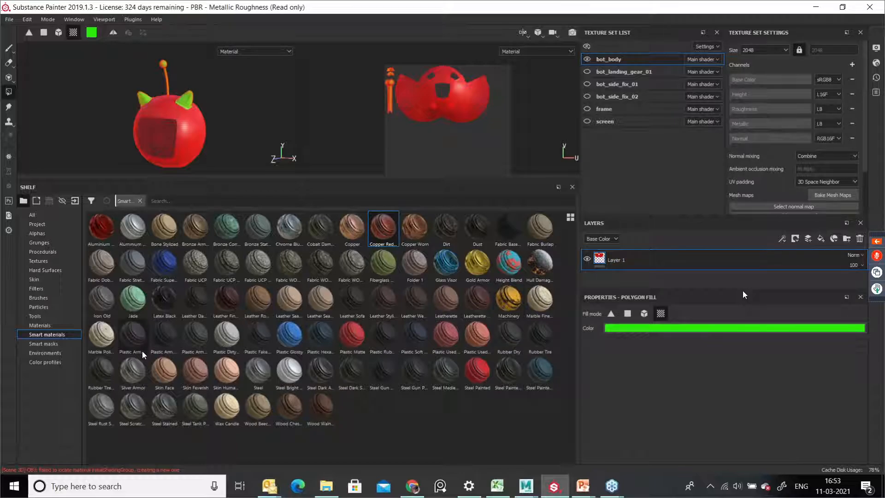
{"action": "left_click_drag", "start_coordinate": [386, 230], "coordinate": [185, 110]}
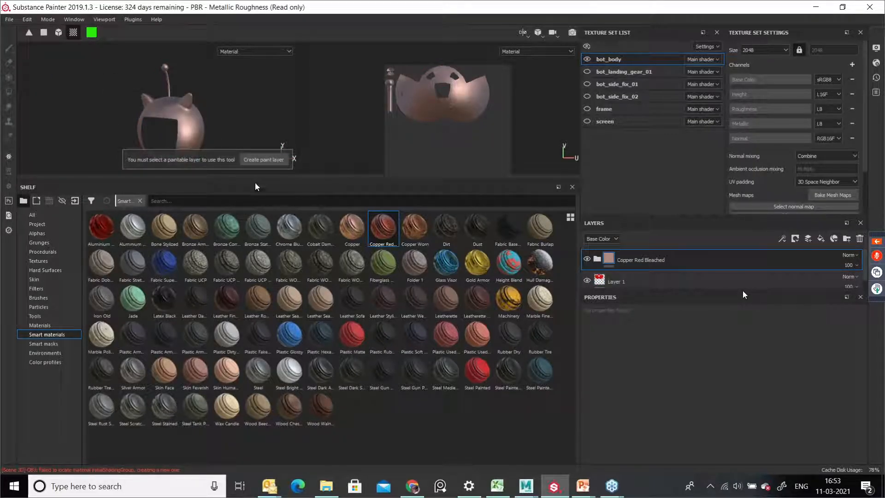
{"action": "left_click_drag", "start_coordinate": [255, 182], "coordinate": [238, 324]}
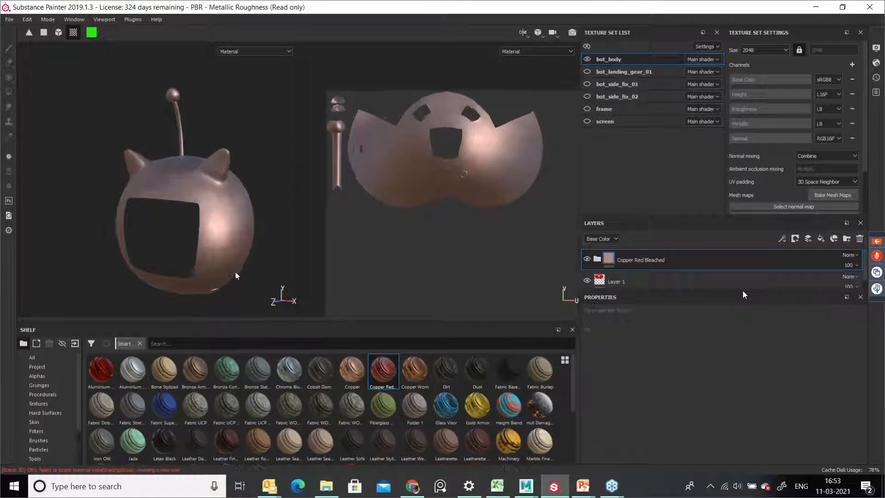
Step: Enlarge the Layers panel and expand the Copper Red Bleached folder to review its sub-layers
{"action": "scroll", "coordinate": [235, 272], "scroll_direction": "up", "scroll_amount": 1}
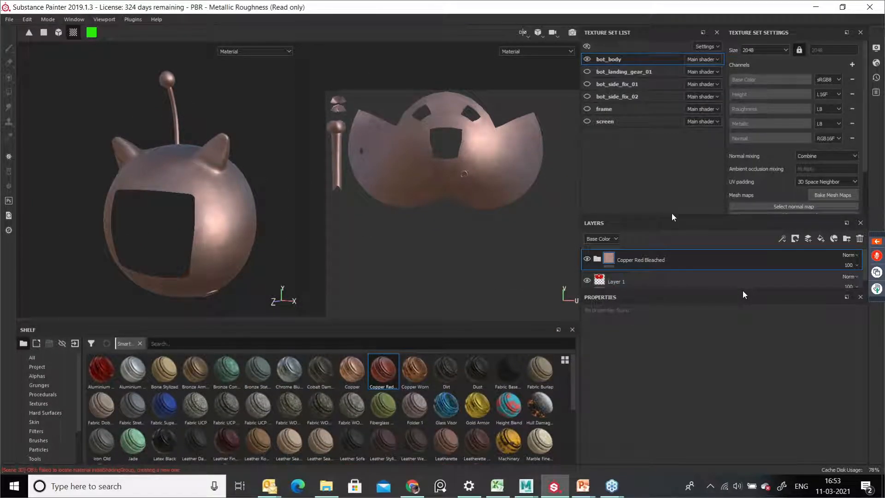
{"action": "left_click_drag", "start_coordinate": [667, 215], "coordinate": [665, 134]}
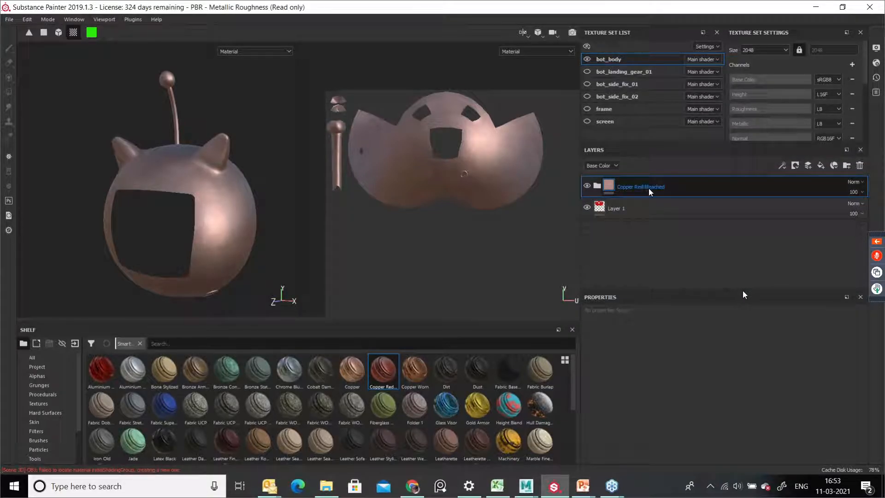
{"action": "left_click", "coordinate": [597, 186]}
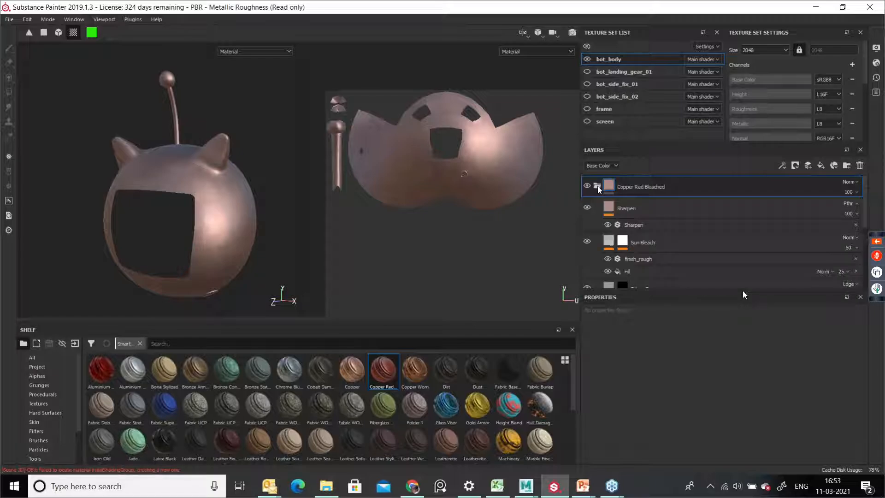
{"action": "scroll", "coordinate": [663, 237], "scroll_direction": "down", "scroll_amount": 4}
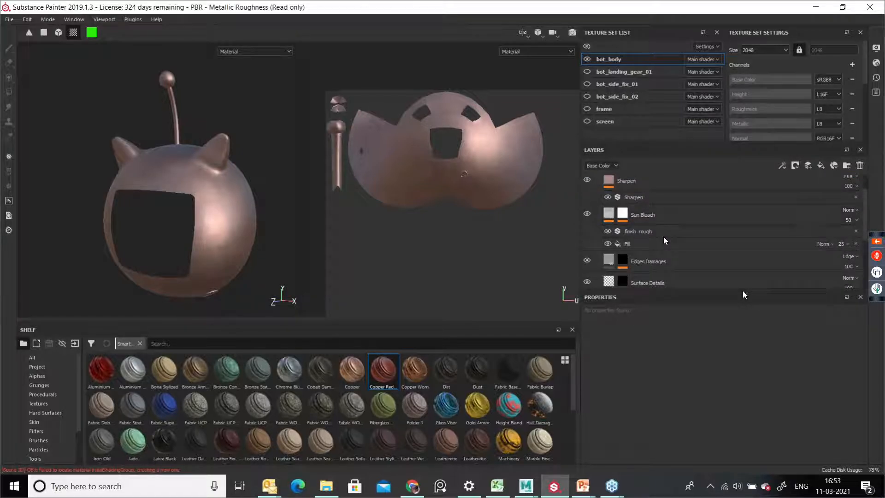
{"action": "scroll", "coordinate": [657, 234], "scroll_direction": "down", "scroll_amount": 2}
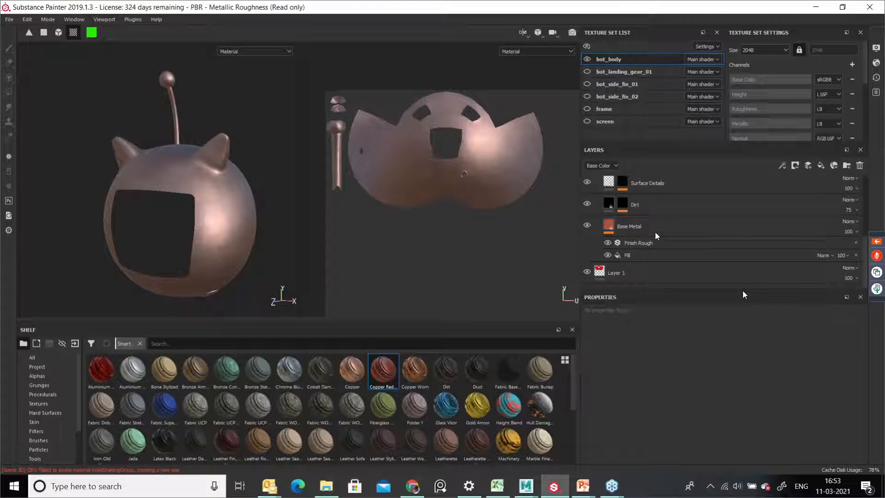
{"action": "double_click", "coordinate": [649, 255]}
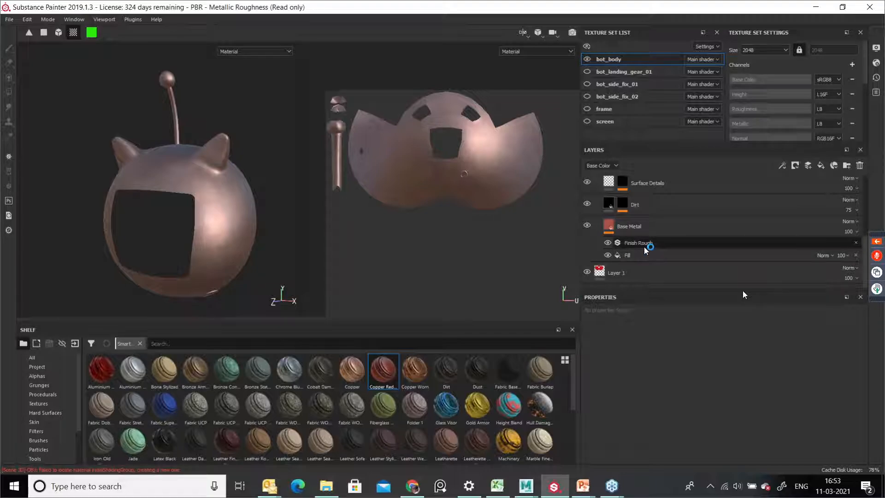
{"action": "scroll", "coordinate": [644, 248], "scroll_direction": "up", "scroll_amount": 1}
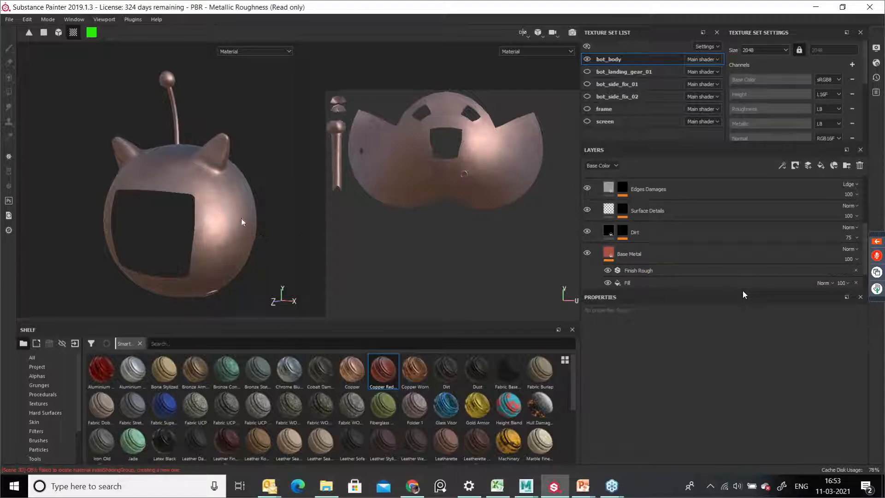
Step: Examine the copper material's surface close up on the robot body
{"action": "right_click_drag", "start_coordinate": [242, 217], "coordinate": [282, 284], "text": "alt"}
{"action": "left_click_drag", "start_coordinate": [282, 283], "coordinate": [152, 197], "text": "alt"}
{"action": "middle_click_drag", "start_coordinate": [153, 197], "coordinate": [143, 223], "text": "alt"}
{"action": "right_click_drag", "start_coordinate": [143, 223], "coordinate": [226, 306], "text": "alt"}
{"action": "middle_click_drag", "start_coordinate": [225, 306], "coordinate": [173, 218], "text": "alt"}
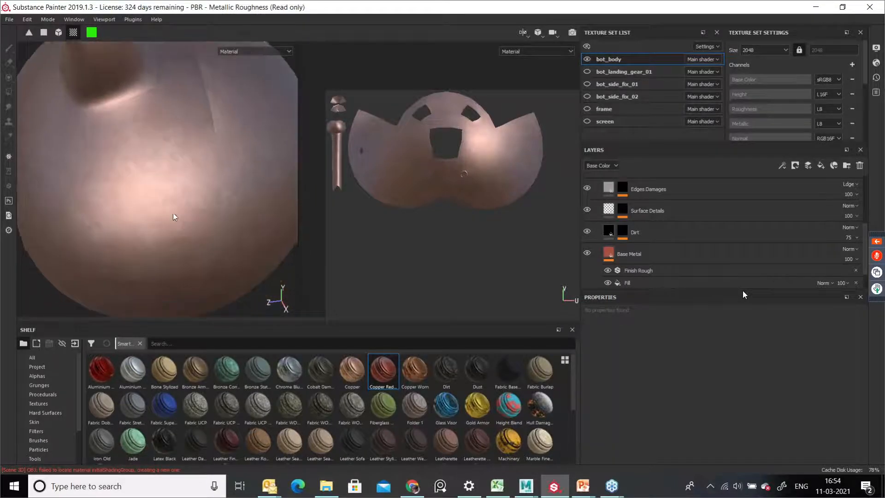
{"action": "left_click_drag", "start_coordinate": [174, 217], "coordinate": [183, 208], "text": "alt"}
Step: Select the Dirt, Edges Damages and Surface Details sub-layers in turn to review them
{"action": "left_click", "coordinate": [685, 229]}
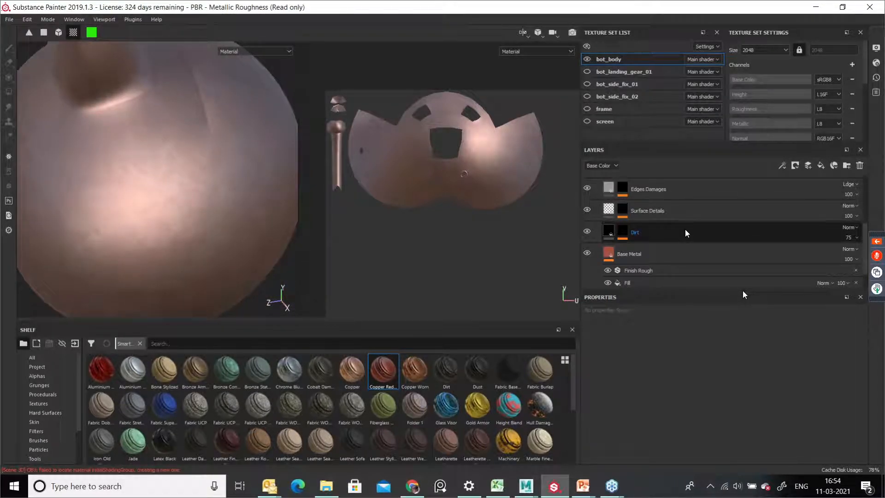
{"action": "scroll", "coordinate": [685, 228], "scroll_direction": "up", "scroll_amount": 1}
{"action": "left_click", "coordinate": [685, 229]}
{"action": "left_click", "coordinate": [669, 217]}
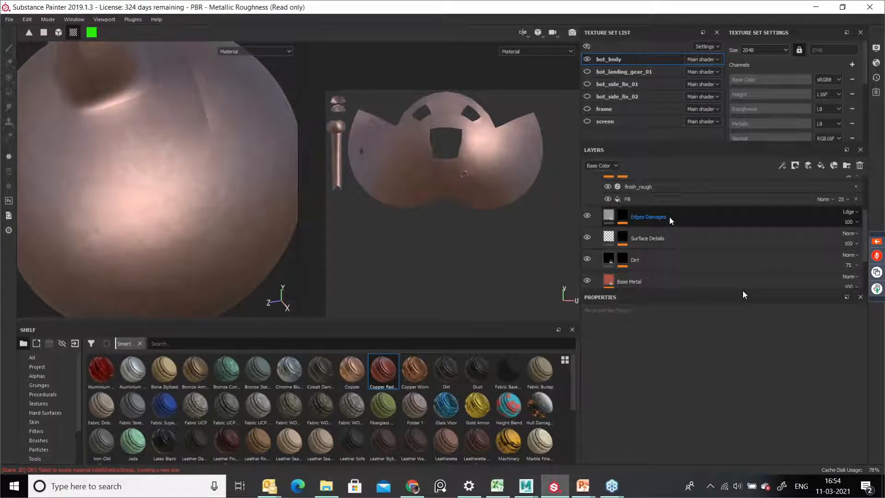
{"action": "left_click", "coordinate": [680, 234]}
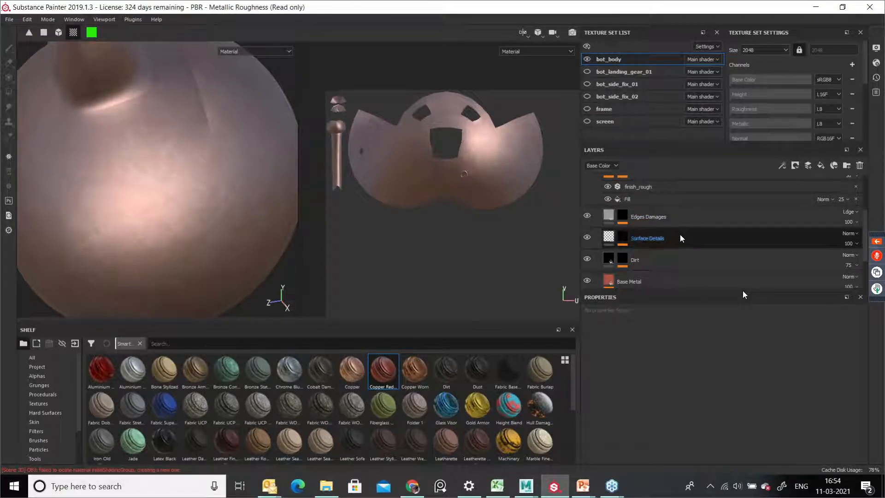
{"action": "left_click", "coordinate": [700, 269]}
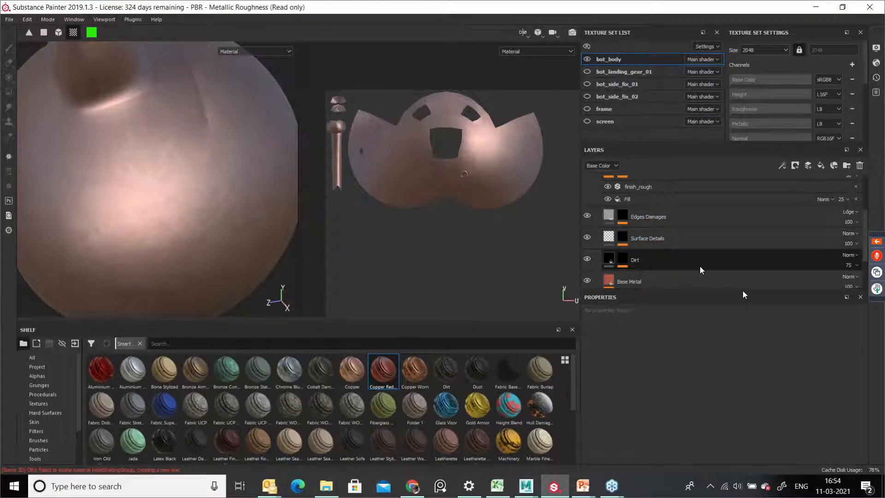
{"action": "left_click", "coordinate": [668, 264]}
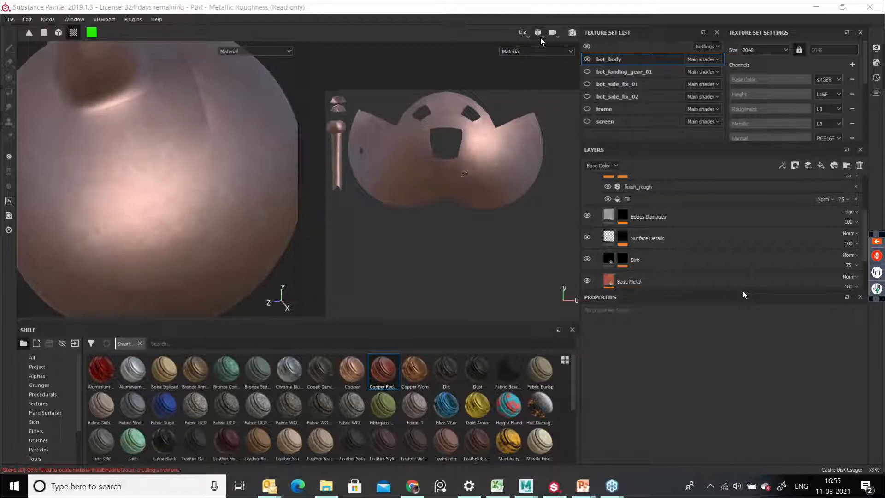
Step: Switch to the single 3D viewport layout and reframe the robot
{"action": "left_click", "coordinate": [527, 38]}
{"action": "left_click", "coordinate": [522, 81]}
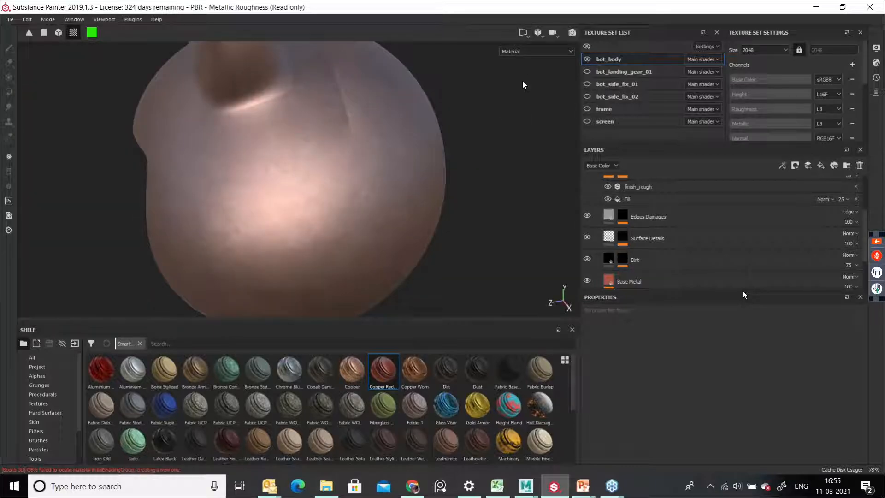
{"action": "right_click_drag", "start_coordinate": [488, 206], "coordinate": [284, 203], "text": "alt"}
{"action": "left_click_drag", "start_coordinate": [283, 225], "coordinate": [327, 183], "text": "alt"}
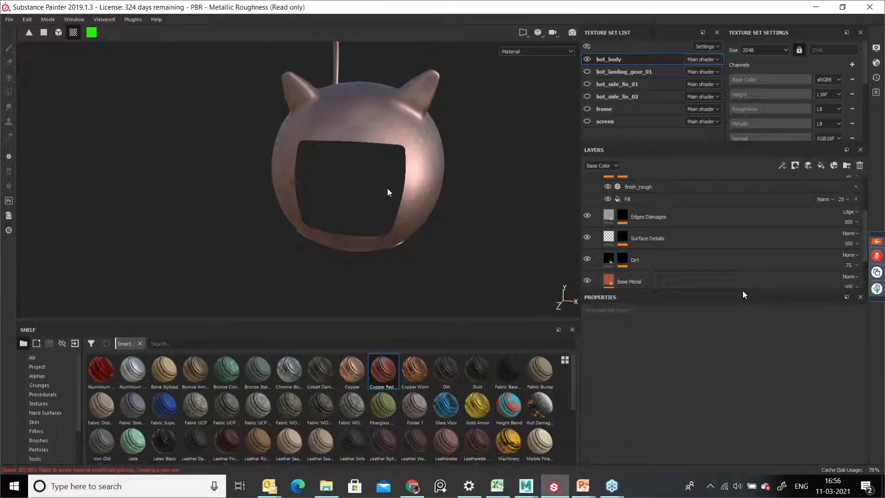
Step: Orbit, zoom and pan around the robot to inspect the copper material from several angles
{"action": "left_click_drag", "start_coordinate": [390, 192], "coordinate": [341, 182], "text": "alt"}
{"action": "scroll", "coordinate": [340, 183], "scroll_direction": "up", "scroll_amount": 4}
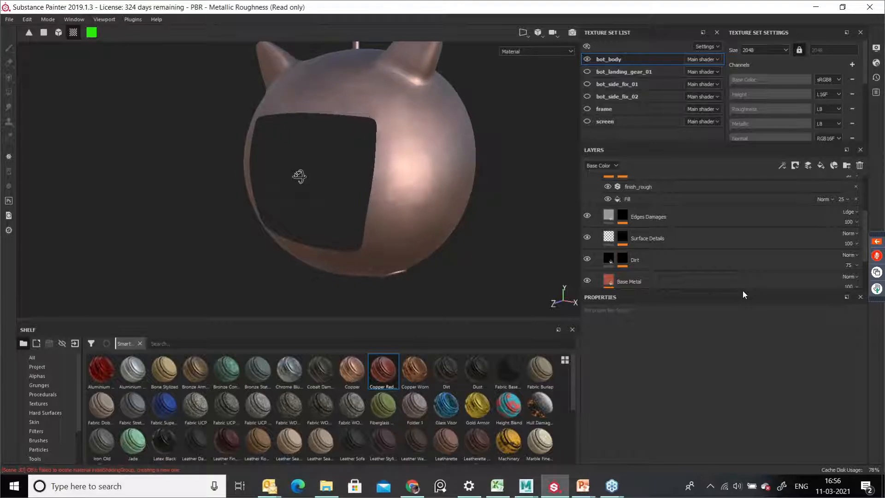
{"action": "left_click_drag", "start_coordinate": [264, 155], "coordinate": [340, 118], "text": "alt"}
{"action": "left_click_drag", "start_coordinate": [380, 152], "coordinate": [322, 193], "text": "alt"}
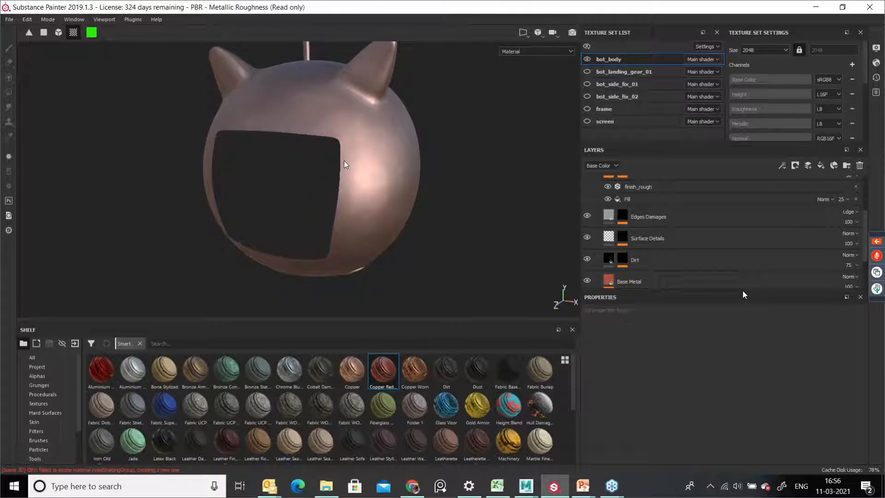
{"action": "key", "text": "alt"}
{"action": "right_click_drag", "start_coordinate": [373, 168], "coordinate": [343, 191], "text": "alt"}
{"action": "left_click_drag", "start_coordinate": [344, 192], "coordinate": [342, 126], "text": "alt"}
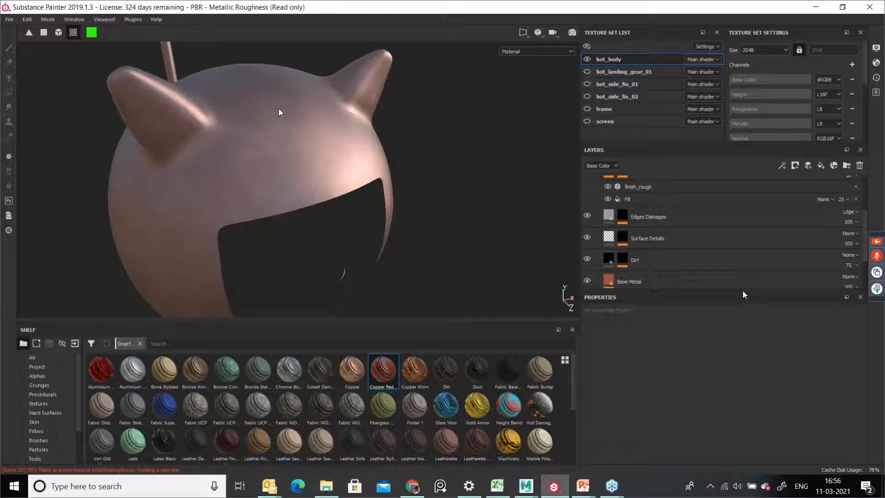
{"action": "left_click_drag", "start_coordinate": [361, 156], "coordinate": [329, 164], "text": "alt"}
{"action": "middle_click_drag", "start_coordinate": [324, 267], "coordinate": [360, 158], "text": "alt"}
{"action": "left_click_drag", "start_coordinate": [359, 158], "coordinate": [338, 169], "text": "alt"}
{"action": "middle_click_drag", "start_coordinate": [372, 206], "coordinate": [401, 191], "text": "alt"}
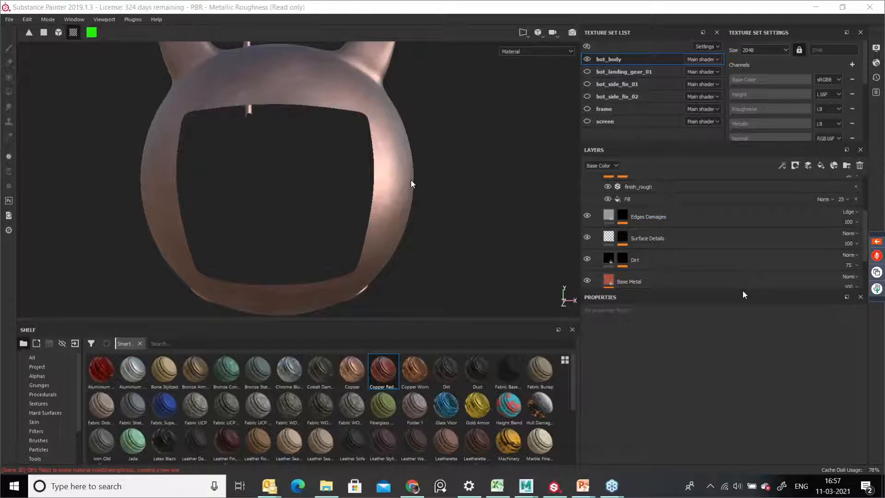
{"action": "left_click_drag", "start_coordinate": [447, 179], "coordinate": [474, 206], "text": "alt"}
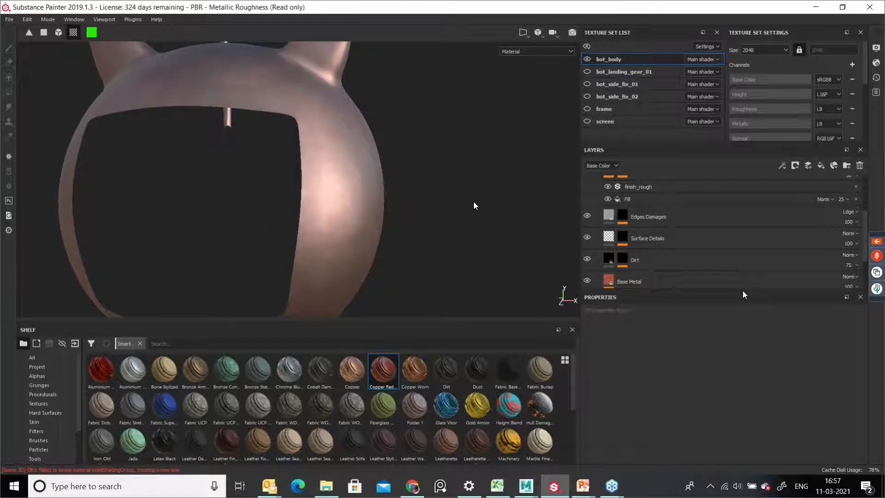
{"action": "right_click_drag", "start_coordinate": [473, 205], "coordinate": [258, 205], "text": "alt"}
{"action": "middle_click_drag", "start_coordinate": [258, 205], "coordinate": [295, 213], "text": "alt"}
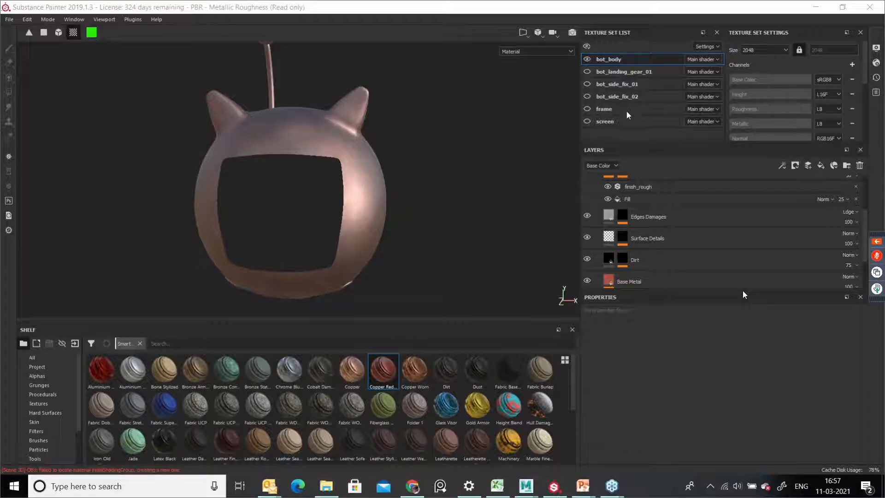
{"action": "left_click_drag", "start_coordinate": [460, 183], "coordinate": [386, 200], "text": "alt"}
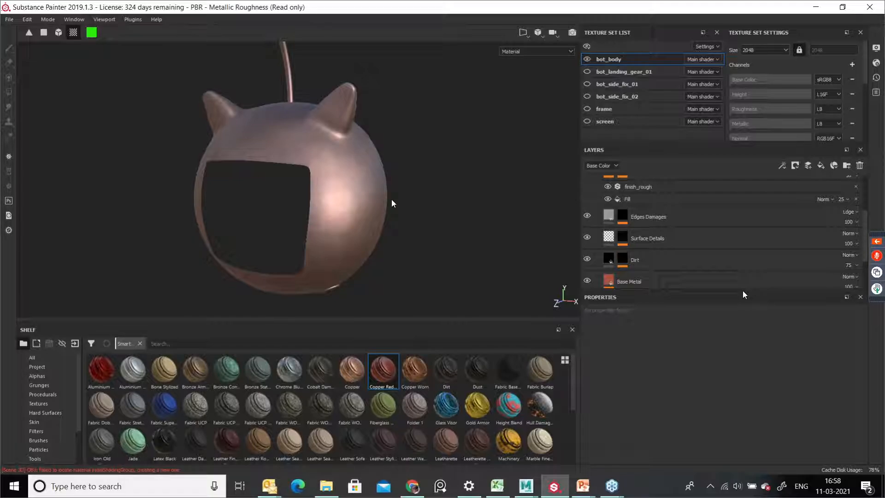
{"action": "left_click_drag", "start_coordinate": [394, 198], "coordinate": [405, 202], "text": "alt"}
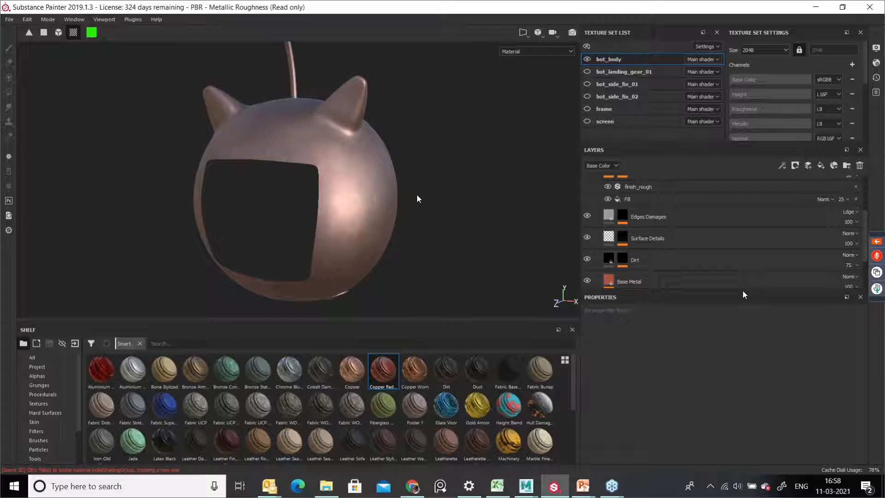
{"action": "left_click_drag", "start_coordinate": [446, 202], "coordinate": [358, 212], "text": "alt"}
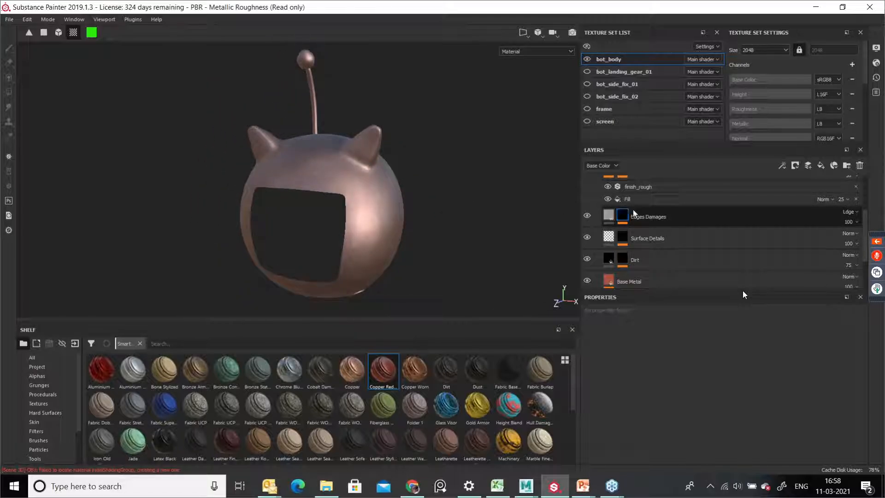
Step: Toggle the Copper Red Bleached smart material group's visibility off to compare, then delete the group from the layer stack
{"action": "scroll", "coordinate": [660, 223], "scroll_direction": "up", "scroll_amount": 3}
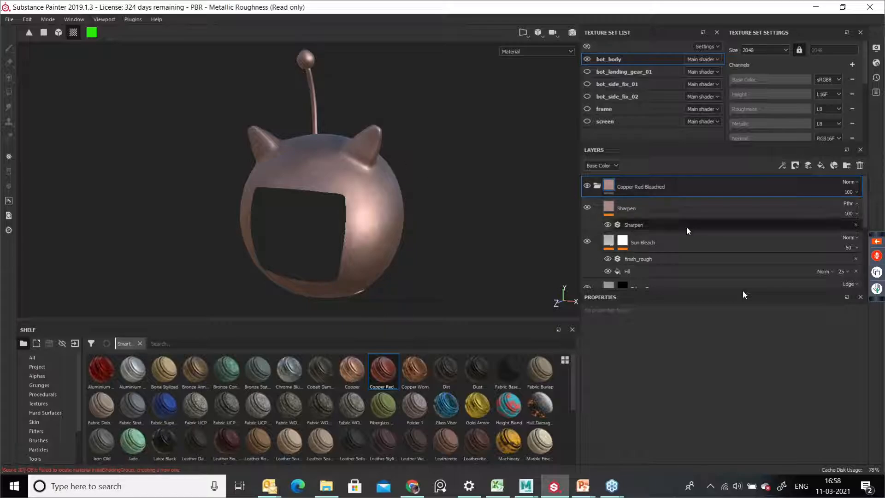
{"action": "left_click", "coordinate": [588, 186]}
{"action": "left_click", "coordinate": [588, 185]}
{"action": "left_click", "coordinate": [589, 186]}
{"action": "scroll", "coordinate": [375, 217], "scroll_direction": "up", "scroll_amount": 1}
{"action": "left_click_drag", "start_coordinate": [375, 216], "coordinate": [383, 199], "text": "alt"}
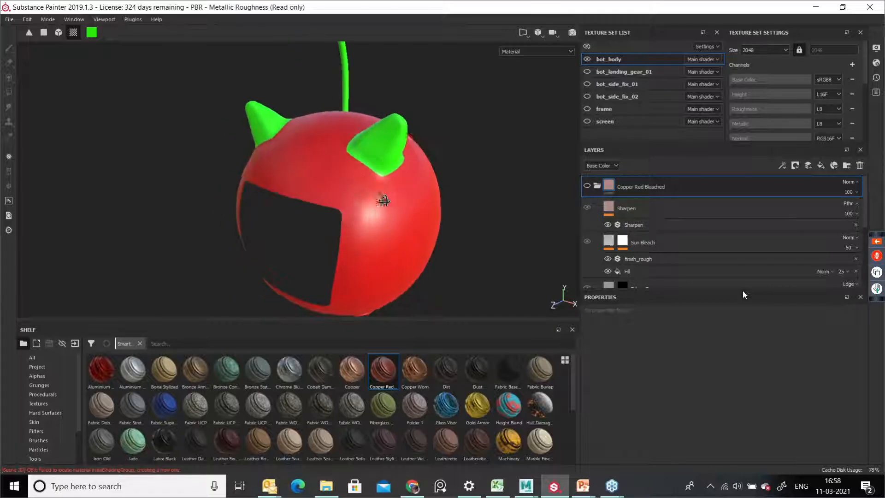
{"action": "right_click_drag", "start_coordinate": [383, 200], "coordinate": [402, 217], "text": "alt"}
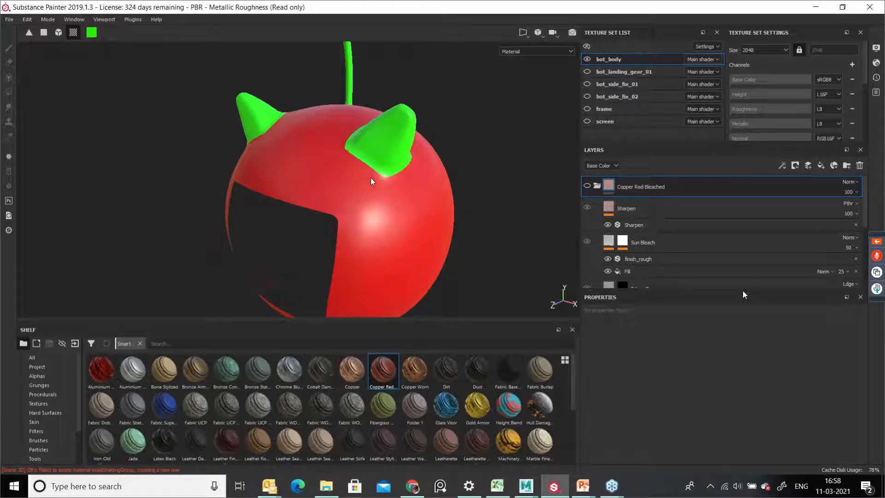
{"action": "right_click_drag", "start_coordinate": [364, 160], "coordinate": [435, 231], "text": "alt"}
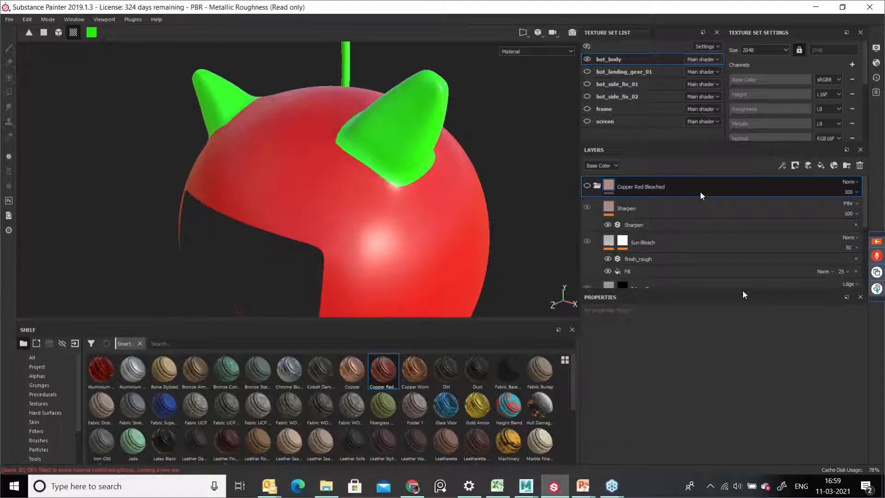
{"action": "left_click", "coordinate": [750, 190]}
{"action": "left_click", "coordinate": [860, 165]}
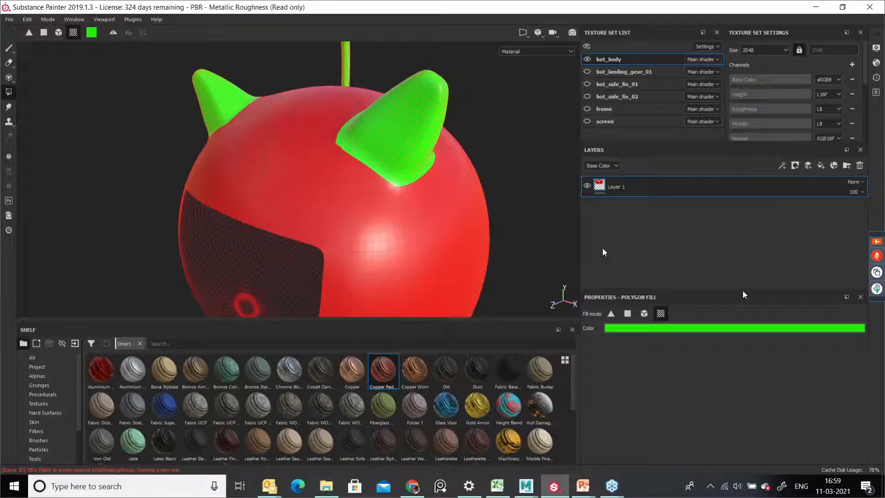
Step: Switch to the Clone tool and set the clone source on the red body just below the ear
{"action": "left_click_drag", "start_coordinate": [453, 207], "coordinate": [484, 236], "text": "alt"}
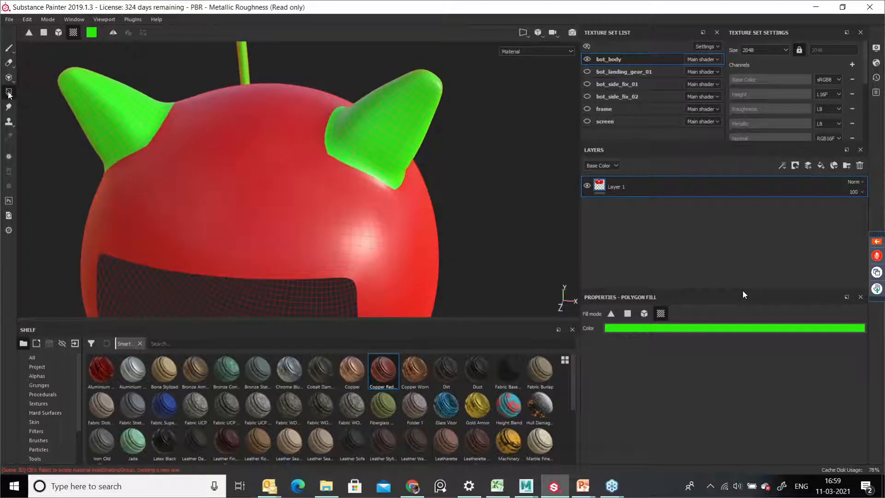
{"action": "left_click", "coordinate": [9, 49]}
{"action": "left_click_drag", "start_coordinate": [451, 184], "coordinate": [332, 181], "text": "alt"}
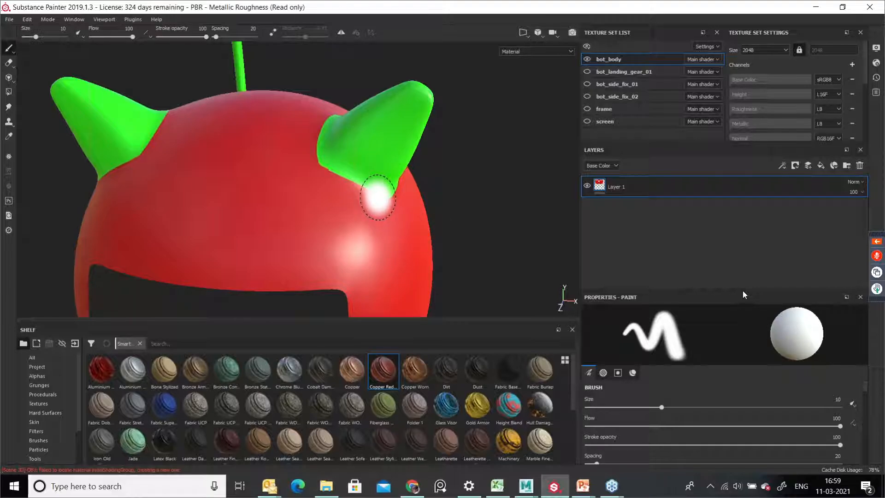
{"action": "key", "text": "6"}
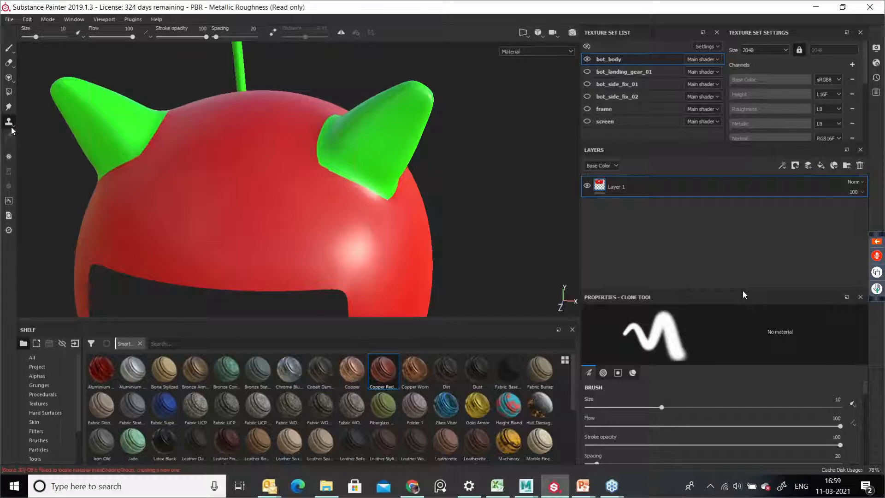
{"action": "key", "text": "v"}
{"action": "left_click", "coordinate": [334, 190]}
{"action": "mouse_move", "coordinate": [334, 191]}
{"action": "left_mouse_down"}
{"action": "mouse_move", "coordinate": [343, 171]}
{"action": "mouse_move", "coordinate": [409, 229]}
{"action": "mouse_move", "coordinate": [326, 224]}
{"action": "mouse_move", "coordinate": [378, 255]}
{"action": "mouse_move", "coordinate": [388, 241]}
{"action": "mouse_move", "coordinate": [307, 198]}
{"action": "mouse_move", "coordinate": [332, 192]}
{"action": "left_mouse_up"}
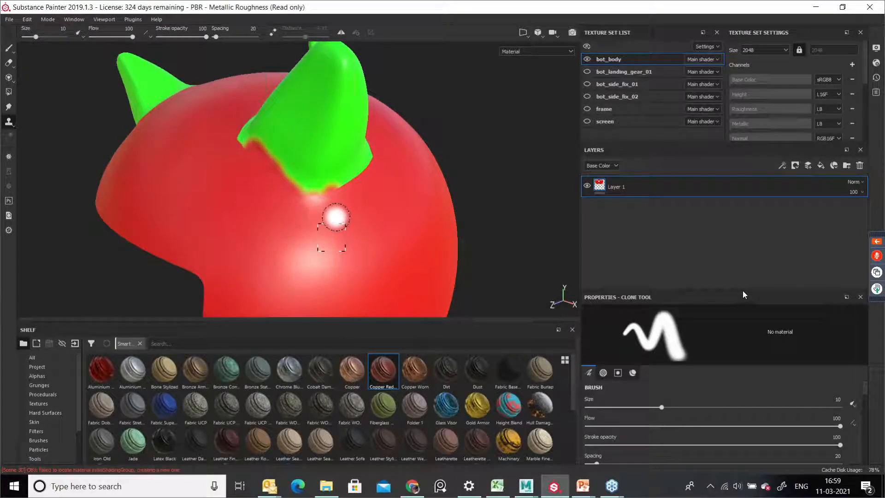
{"action": "key", "text": "v"}
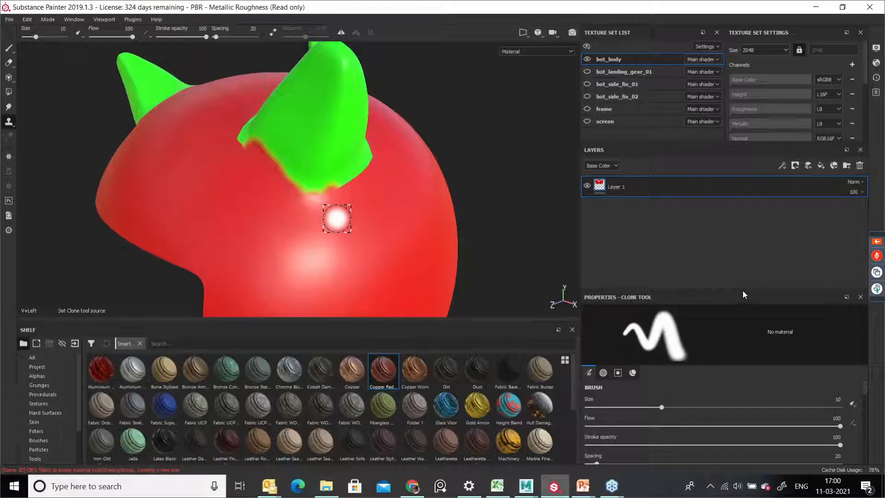
{"action": "left_click", "coordinate": [337, 219]}
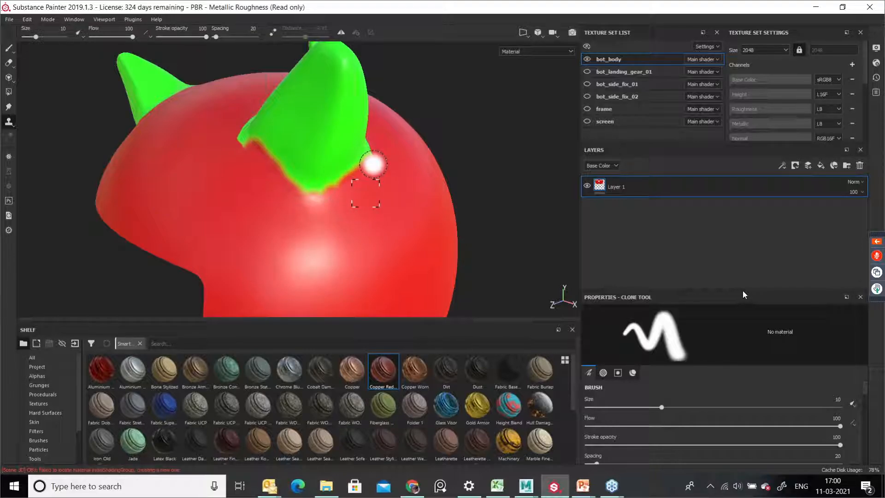
Step: Lower the clone brush flow to 30 and clone-paint strokes along the base of the green ear
{"action": "mouse_move", "coordinate": [320, 174]}
{"action": "right_mouse_down", "text": "alt"}
{"action": "mouse_move", "coordinate": [376, 213]}
{"action": "mouse_move", "coordinate": [332, 191]}
{"action": "right_mouse_up", "text": "alt"}
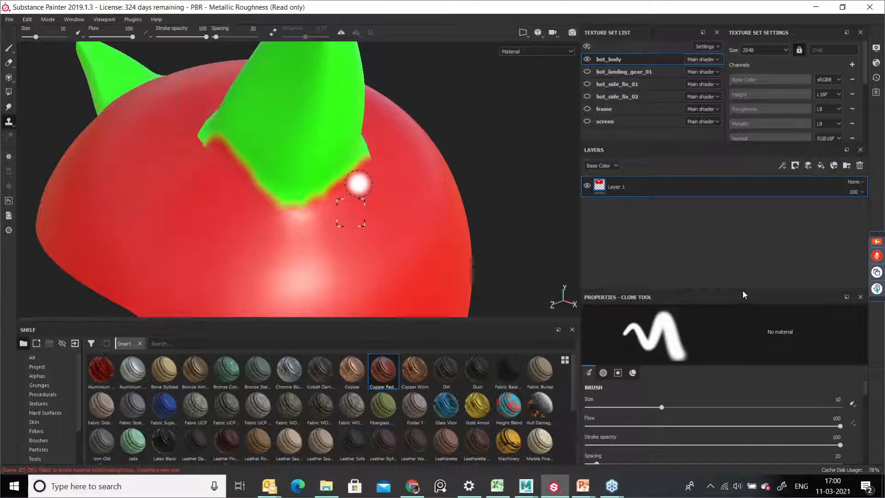
{"action": "mouse_move", "coordinate": [359, 183]}
{"action": "left_mouse_down", "text": "ctrl"}
{"action": "mouse_move", "coordinate": [348, 178]}
{"action": "mouse_move", "coordinate": [279, 196]}
{"action": "mouse_move", "coordinate": [326, 207]}
{"action": "mouse_move", "coordinate": [260, 206]}
{"action": "mouse_move", "coordinate": [251, 169]}
{"action": "mouse_move", "coordinate": [229, 183]}
{"action": "left_mouse_up", "text": "ctrl"}
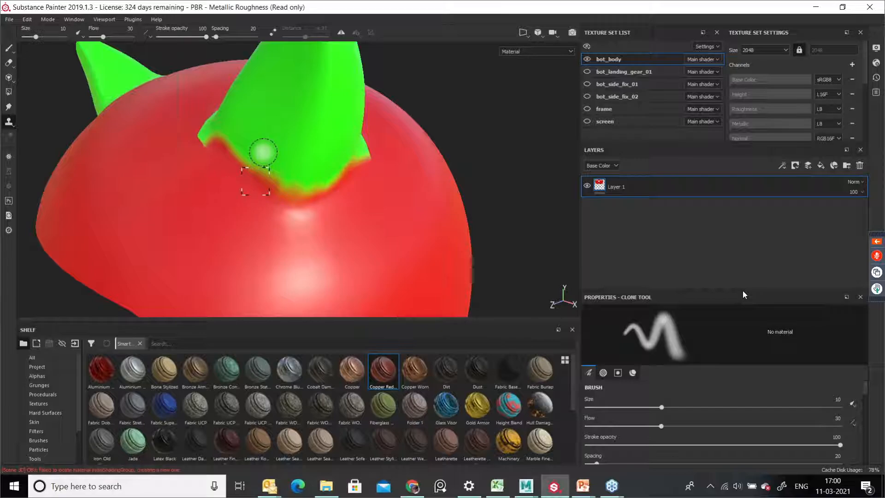
{"action": "mouse_move", "coordinate": [264, 151]}
{"action": "left_mouse_down"}
{"action": "mouse_move", "coordinate": [263, 185]}
{"action": "mouse_move", "coordinate": [282, 181]}
{"action": "mouse_move", "coordinate": [213, 146]}
{"action": "mouse_move", "coordinate": [229, 173]}
{"action": "mouse_move", "coordinate": [259, 185]}
{"action": "mouse_move", "coordinate": [227, 148]}
{"action": "left_mouse_up"}
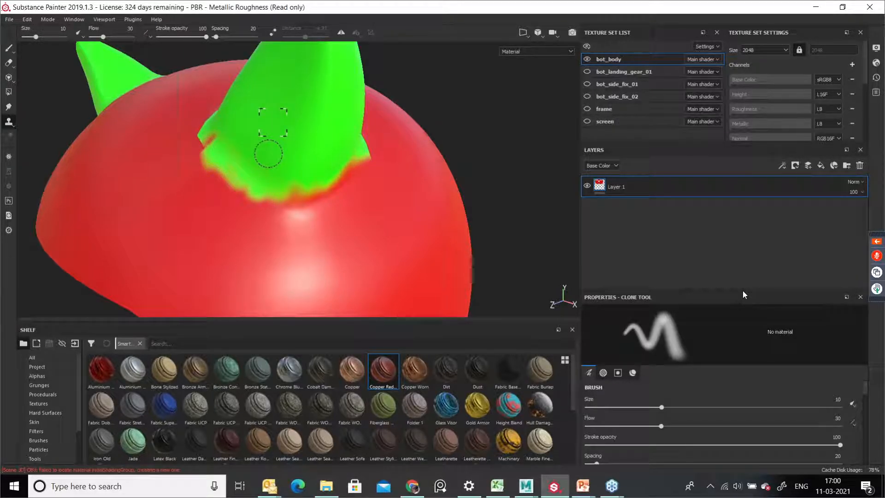
{"action": "left_click_drag", "start_coordinate": [328, 181], "coordinate": [231, 196], "text": "alt"}
{"action": "mouse_move", "coordinate": [333, 203]}
{"action": "left_mouse_down"}
{"action": "mouse_move", "coordinate": [323, 208]}
{"action": "mouse_move", "coordinate": [373, 202]}
{"action": "mouse_move", "coordinate": [380, 184]}
{"action": "mouse_move", "coordinate": [328, 227]}
{"action": "mouse_move", "coordinate": [310, 213]}
{"action": "mouse_move", "coordinate": [393, 193]}
{"action": "left_mouse_up"}
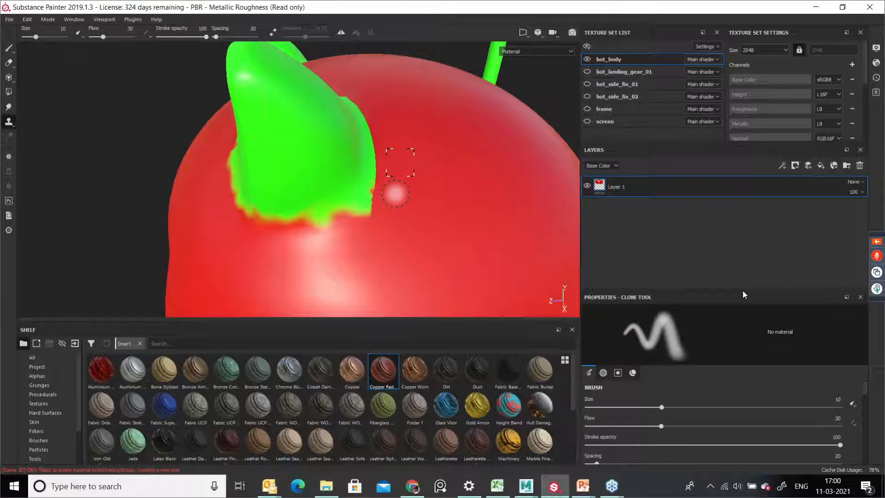
Step: Set a new clone source beside the ear and paint more clone strokes along the ear's base edge
{"action": "key", "text": "v"}
{"action": "left_click", "coordinate": [396, 193]}
{"action": "mouse_move", "coordinate": [379, 182]}
{"action": "left_mouse_down"}
{"action": "mouse_move", "coordinate": [364, 193]}
{"action": "mouse_move", "coordinate": [372, 213]}
{"action": "mouse_move", "coordinate": [375, 164]}
{"action": "mouse_move", "coordinate": [366, 131]}
{"action": "mouse_move", "coordinate": [365, 203]}
{"action": "mouse_move", "coordinate": [356, 208]}
{"action": "mouse_move", "coordinate": [352, 198]}
{"action": "mouse_move", "coordinate": [438, 198]}
{"action": "left_mouse_up"}
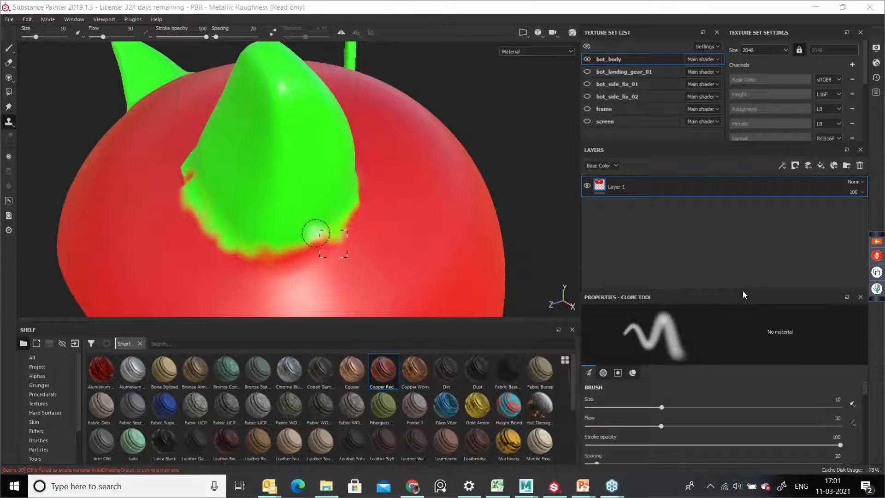
{"action": "mouse_move", "coordinate": [273, 244]}
{"action": "left_mouse_down", "text": "alt"}
{"action": "mouse_move", "coordinate": [249, 231]}
{"action": "mouse_move", "coordinate": [312, 234]}
{"action": "mouse_move", "coordinate": [247, 241]}
{"action": "mouse_move", "coordinate": [283, 254]}
{"action": "mouse_move", "coordinate": [241, 245]}
{"action": "mouse_move", "coordinate": [272, 231]}
{"action": "left_mouse_up", "text": "alt"}
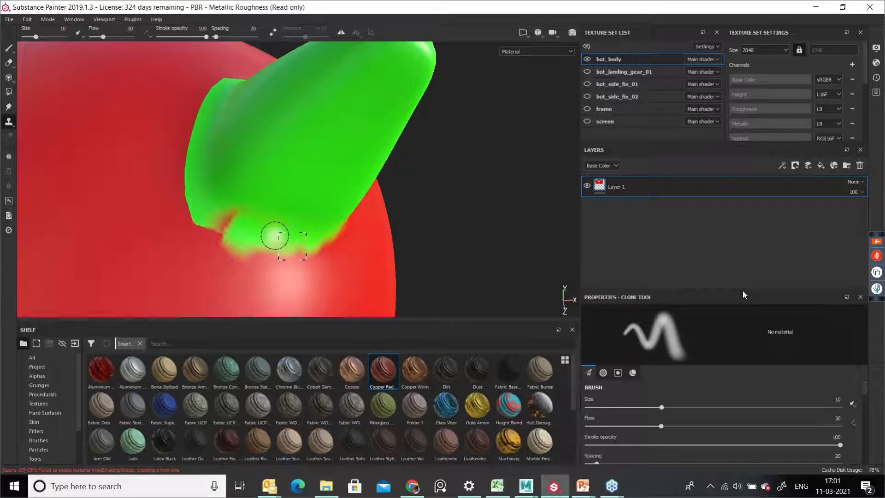
Step: Switch the Clone tool to relative-source mode, set a source on the red body beside the ear, and clone over the ear's base
{"action": "mouse_move", "coordinate": [217, 178]}
{"action": "left_mouse_down", "text": "alt"}
{"action": "mouse_move", "coordinate": [273, 198]}
{"action": "mouse_move", "coordinate": [251, 213]}
{"action": "left_mouse_up", "text": "alt"}
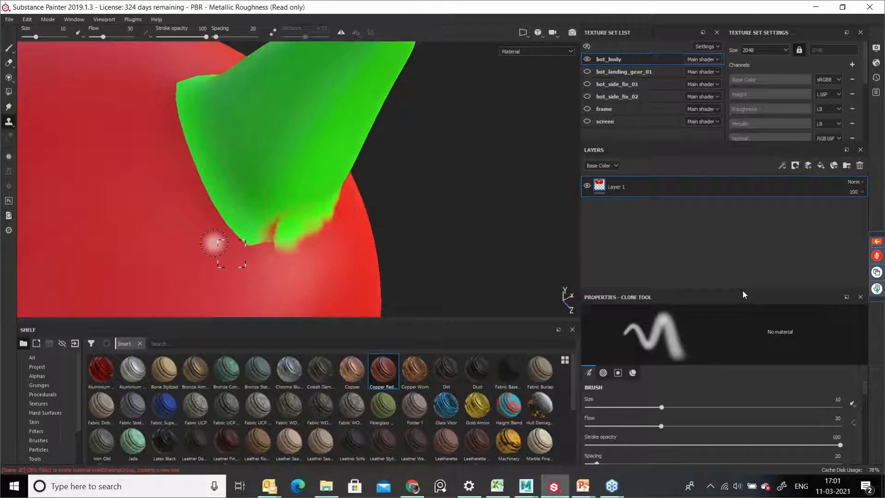
{"action": "mouse_move", "coordinate": [13, 127]}
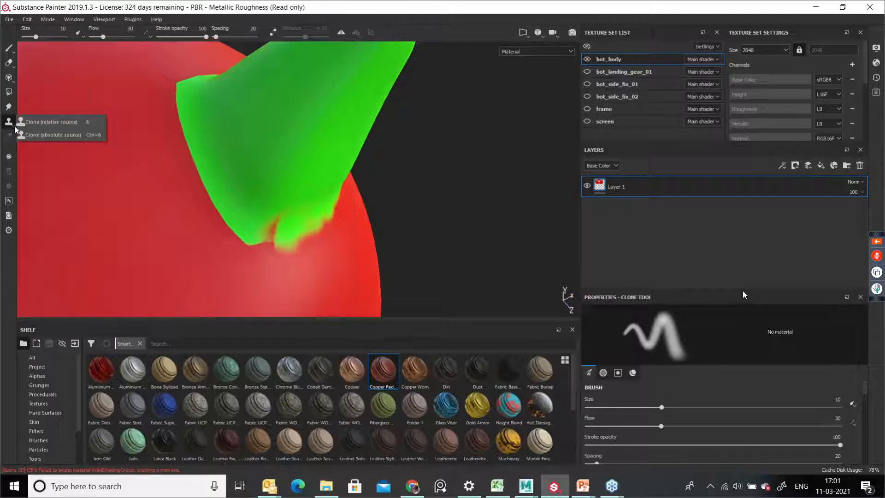
{"action": "left_click", "coordinate": [44, 122]}
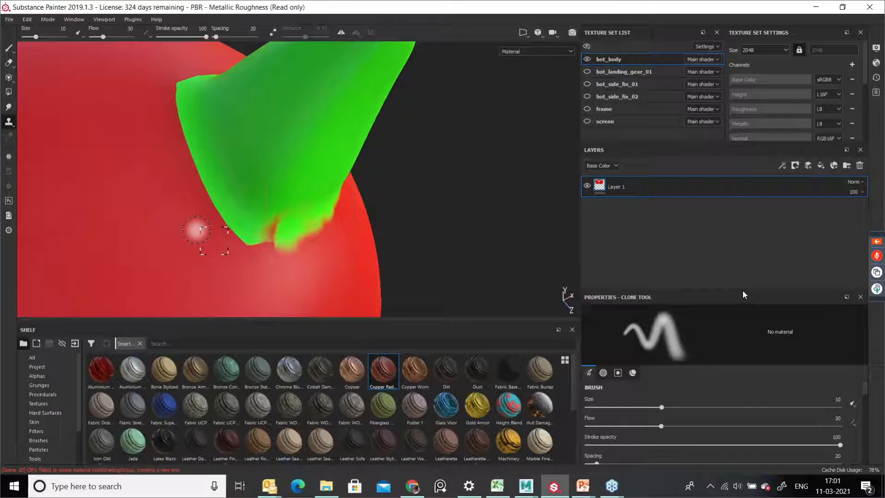
{"action": "key", "text": "v"}
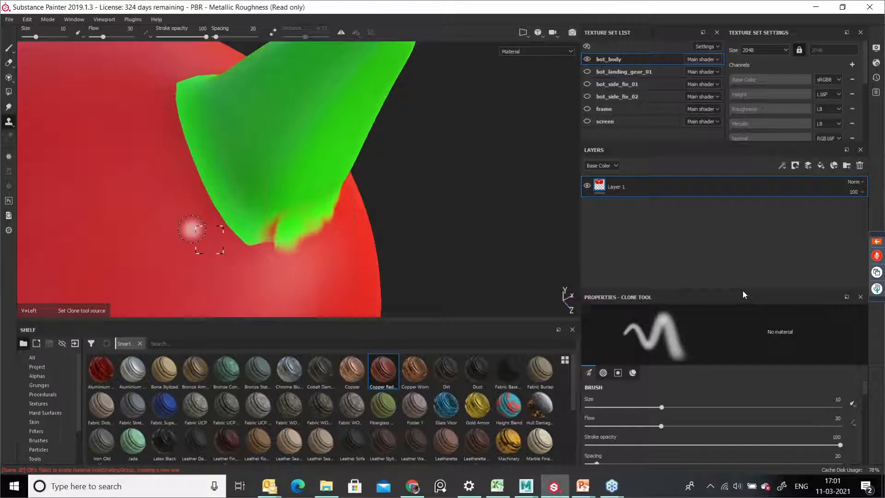
{"action": "left_click", "coordinate": [191, 229]}
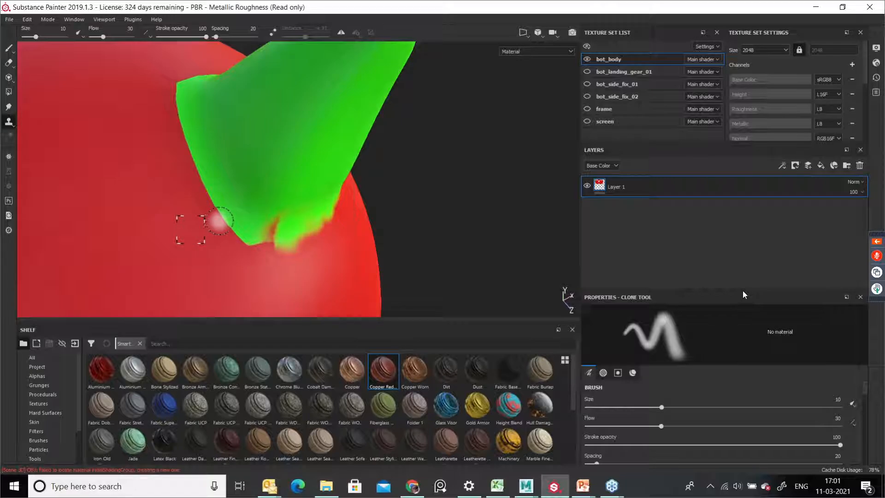
{"action": "mouse_move", "coordinate": [227, 216]}
{"action": "left_mouse_down"}
{"action": "mouse_move", "coordinate": [223, 225]}
{"action": "mouse_move", "coordinate": [235, 225]}
{"action": "mouse_move", "coordinate": [234, 239]}
{"action": "mouse_move", "coordinate": [262, 242]}
{"action": "mouse_move", "coordinate": [221, 213]}
{"action": "mouse_move", "coordinate": [201, 223]}
{"action": "mouse_move", "coordinate": [212, 202]}
{"action": "mouse_move", "coordinate": [189, 173]}
{"action": "mouse_move", "coordinate": [201, 166]}
{"action": "mouse_move", "coordinate": [198, 138]}
{"action": "mouse_move", "coordinate": [179, 153]}
{"action": "left_mouse_up"}
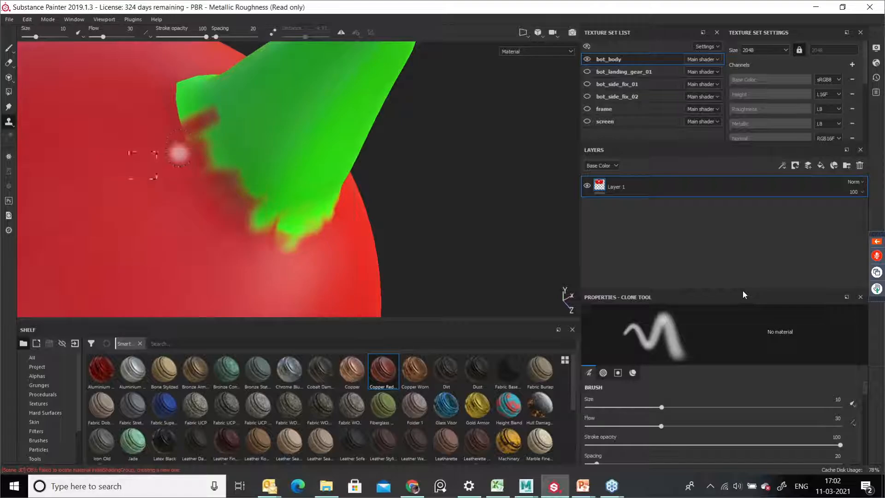
Step: Clone-paint more red strokes over the green fringe around the ear's base from several angles
{"action": "mouse_move", "coordinate": [389, 240]}
{"action": "left_mouse_down", "text": "alt"}
{"action": "mouse_move", "coordinate": [229, 186]}
{"action": "mouse_move", "coordinate": [262, 144]}
{"action": "left_mouse_up", "text": "alt"}
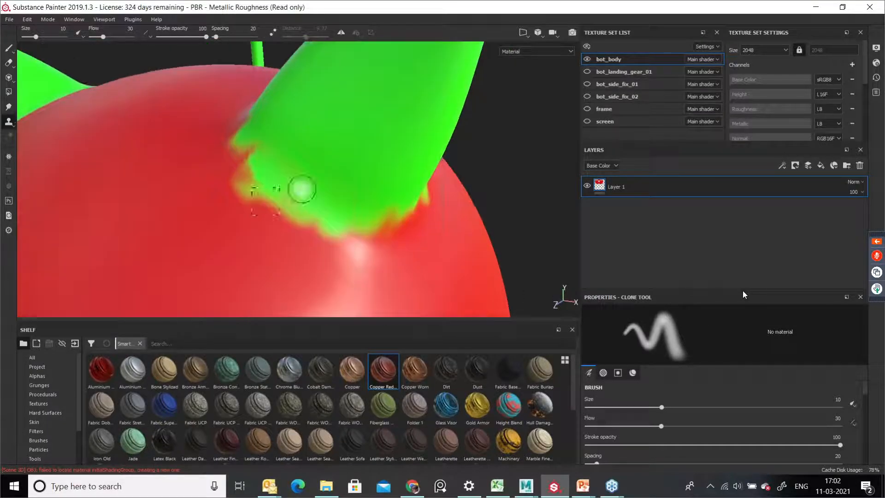
{"action": "mouse_move", "coordinate": [366, 199]}
{"action": "left_mouse_down", "text": "alt"}
{"action": "mouse_move", "coordinate": [338, 178]}
{"action": "mouse_move", "coordinate": [324, 225]}
{"action": "mouse_move", "coordinate": [378, 245]}
{"action": "mouse_move", "coordinate": [475, 227]}
{"action": "mouse_move", "coordinate": [225, 202]}
{"action": "left_mouse_up", "text": "alt"}
{"action": "mouse_move", "coordinate": [474, 156]}
{"action": "left_mouse_down", "text": "alt"}
{"action": "mouse_move", "coordinate": [189, 220]}
{"action": "mouse_move", "coordinate": [362, 174]}
{"action": "left_mouse_up", "text": "alt"}
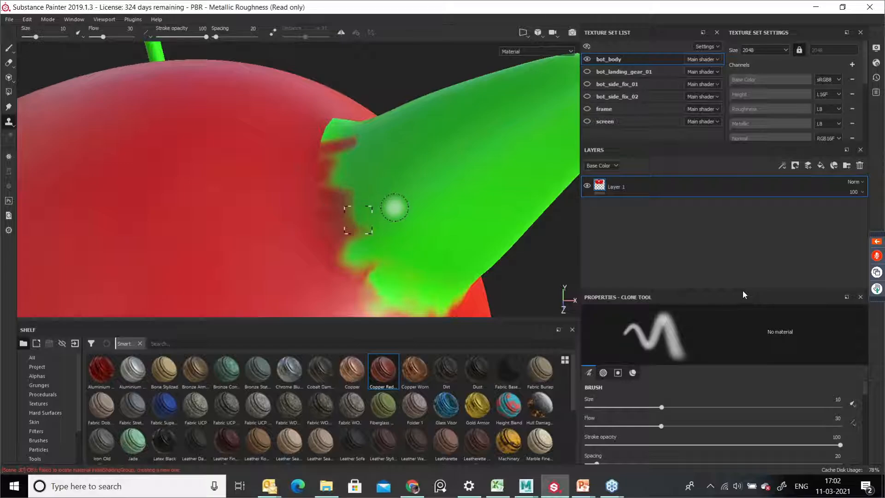
{"action": "left_click_drag", "start_coordinate": [395, 206], "coordinate": [459, 129], "text": "alt"}
{"action": "middle_click_drag", "start_coordinate": [459, 129], "coordinate": [458, 65], "text": "alt"}
{"action": "right_click_drag", "start_coordinate": [434, 179], "coordinate": [332, 161], "text": "alt"}
{"action": "right_click_drag", "start_coordinate": [448, 251], "coordinate": [382, 187], "text": "alt"}
{"action": "mouse_move", "coordinate": [383, 187]}
{"action": "middle_mouse_down", "text": "alt"}
{"action": "mouse_move", "coordinate": [407, 199]}
{"action": "mouse_move", "coordinate": [402, 177]}
{"action": "middle_mouse_up", "text": "alt"}
{"action": "right_click_drag", "start_coordinate": [417, 208], "coordinate": [382, 232], "text": "alt"}
{"action": "middle_click_drag", "start_coordinate": [381, 232], "coordinate": [378, 205], "text": "alt"}
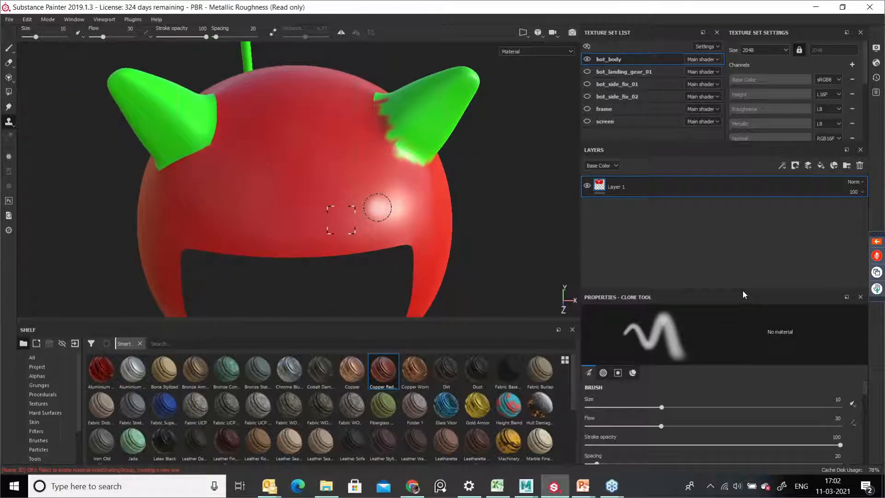
Step: Orbit around the head to inspect the cloned edges at both ears
{"action": "left_click_drag", "start_coordinate": [344, 166], "coordinate": [352, 101], "text": "alt"}
{"action": "middle_click_drag", "start_coordinate": [377, 192], "coordinate": [362, 133], "text": "alt"}
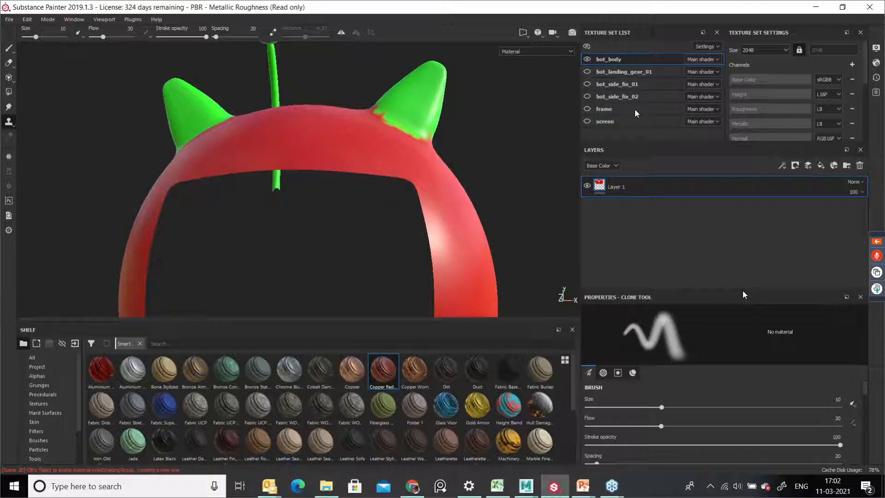
{"action": "mouse_move", "coordinate": [508, 192]}
{"action": "left_mouse_down", "text": "alt"}
{"action": "mouse_move", "coordinate": [470, 225]}
{"action": "mouse_move", "coordinate": [431, 216]}
{"action": "left_mouse_up", "text": "alt"}
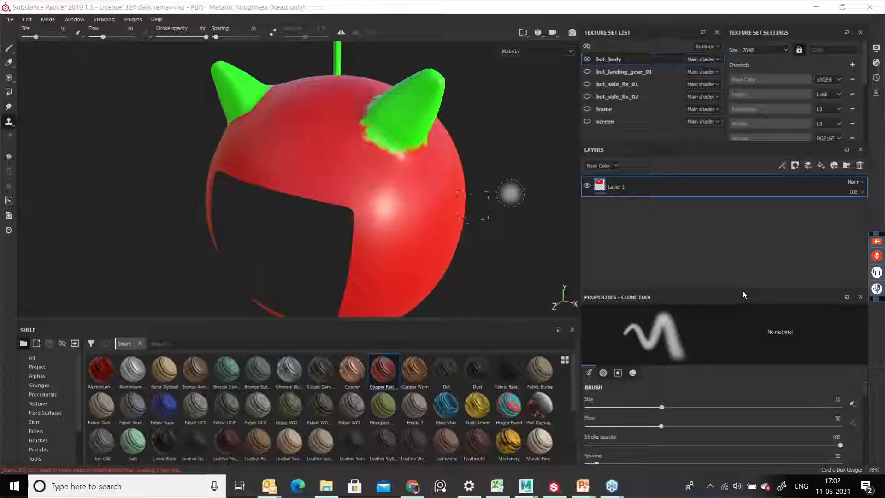
{"action": "left_click_drag", "start_coordinate": [488, 206], "coordinate": [451, 170], "text": "alt"}
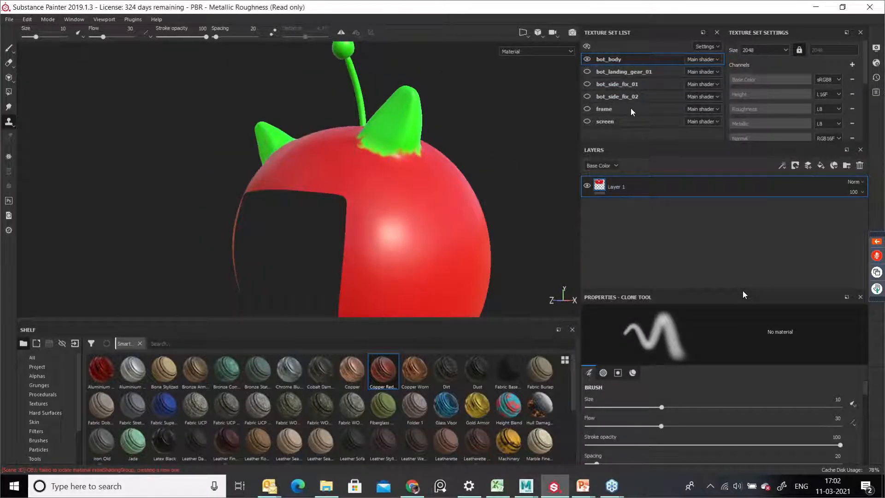
{"action": "mouse_move", "coordinate": [530, 185]}
{"action": "left_mouse_down", "text": "alt"}
{"action": "mouse_move", "coordinate": [221, 203]}
{"action": "mouse_move", "coordinate": [358, 218]}
{"action": "left_mouse_up", "text": "alt"}
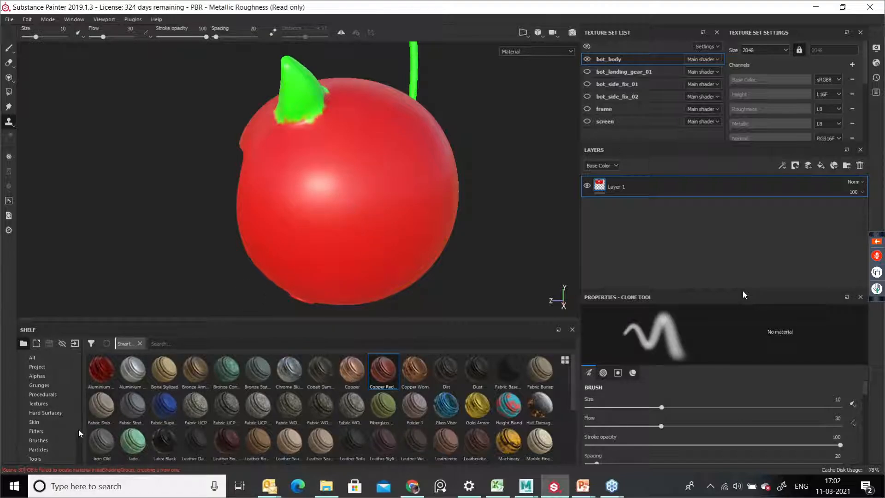
Step: Show the Textures category in the shelf and paint a white test stroke on the body with the Projection tool
{"action": "scroll", "coordinate": [81, 429], "scroll_direction": "down", "scroll_amount": 1}
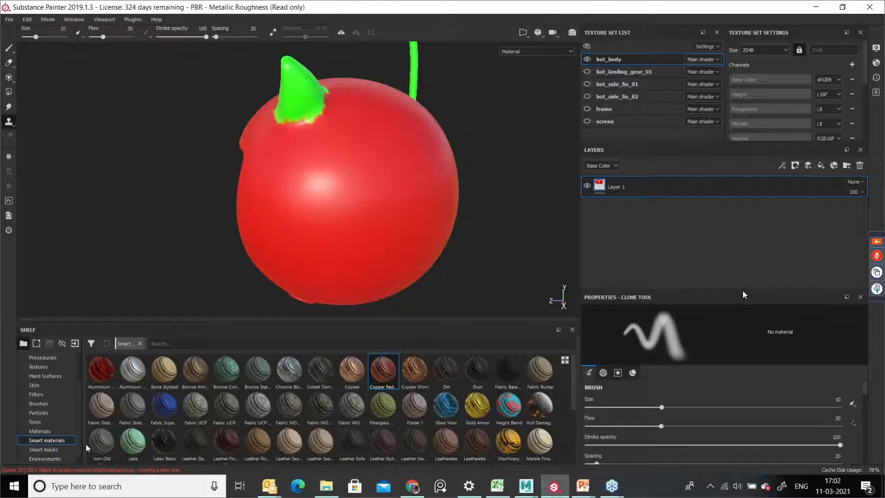
{"action": "left_click", "coordinate": [54, 393]}
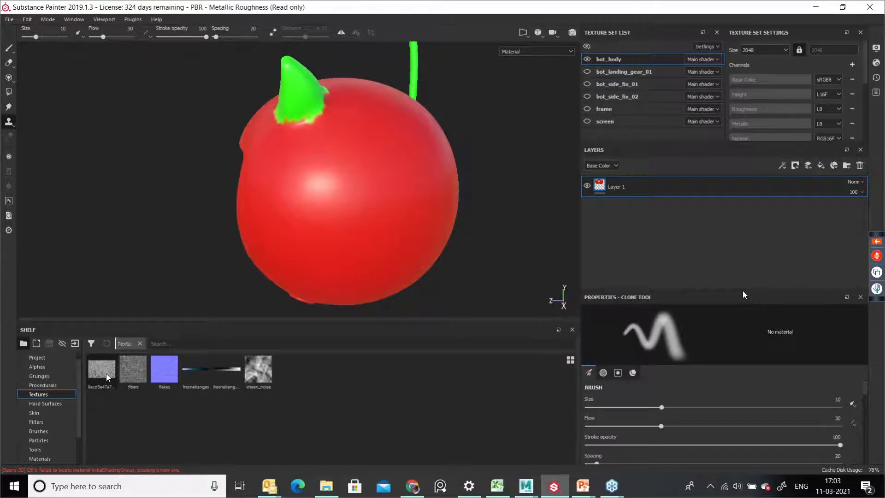
{"action": "mouse_move", "coordinate": [107, 367]}
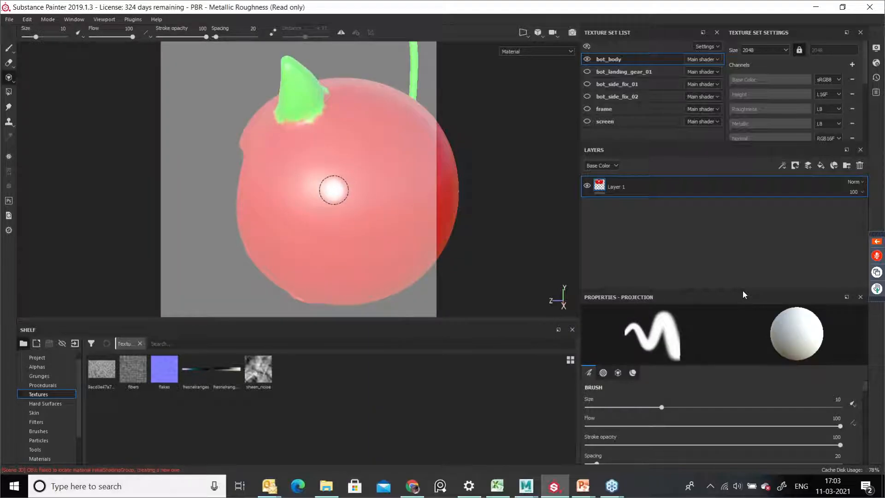
{"action": "middle_click_drag", "start_coordinate": [358, 198], "coordinate": [285, 216]}
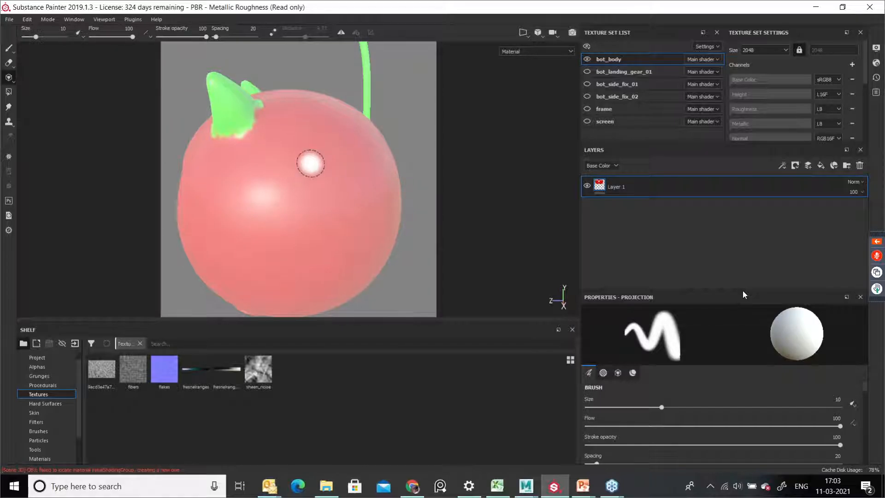
{"action": "left_click_drag", "start_coordinate": [319, 136], "coordinate": [282, 213]}
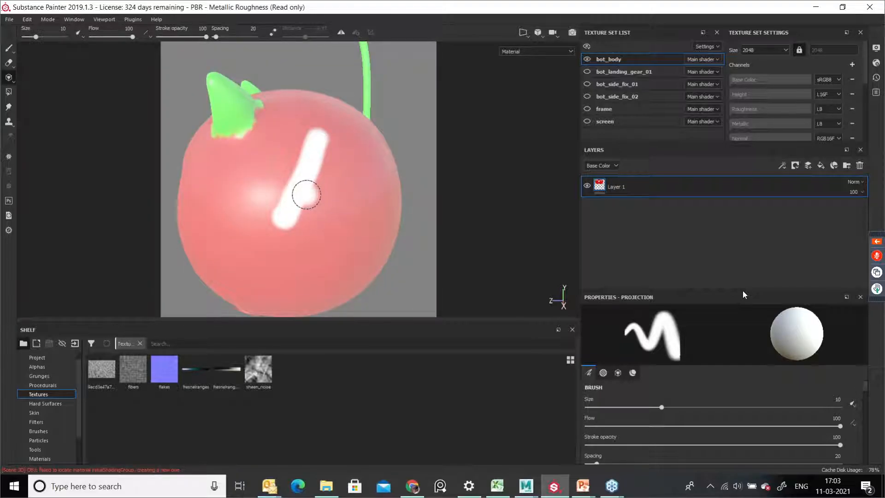
Step: Assign the gravel texture from the shelf to the Projection tool's Base Color
{"action": "key", "text": "ctrl"}
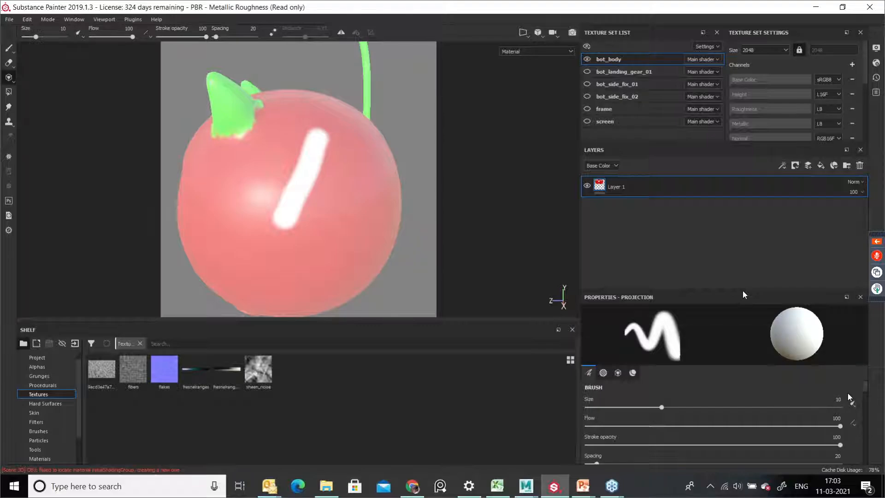
{"action": "left_click_drag", "start_coordinate": [867, 388], "coordinate": [867, 439]}
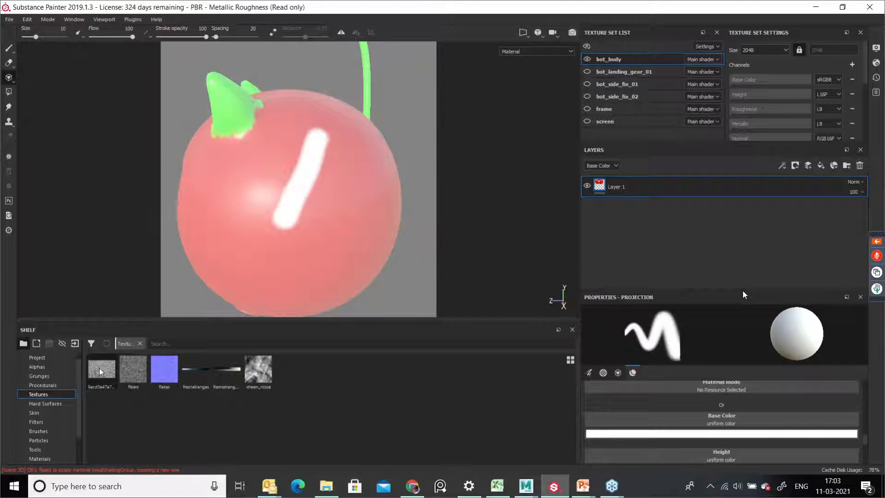
{"action": "left_click_drag", "start_coordinate": [102, 366], "coordinate": [660, 417]}
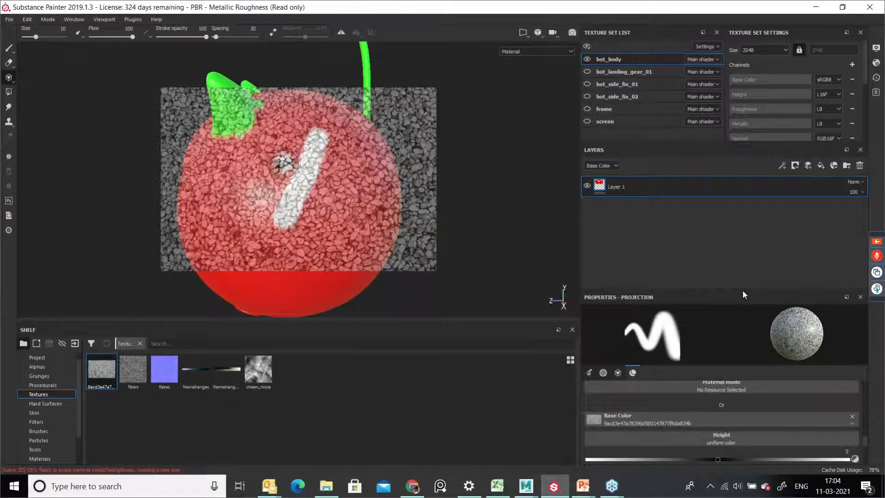
Step: Enlarge the brush to about 20.78 and project the gravel texture onto the front of the body
{"action": "key", "text": "bracketright"}
{"action": "key", "text": "bracketright"}
{"action": "key", "text": "bracketright"}
{"action": "key", "text": "bracketright"}
{"action": "key", "text": "bracketright"}
{"action": "key", "text": "bracketright"}
{"action": "mouse_move", "coordinate": [282, 150]}
{"action": "left_mouse_down"}
{"action": "mouse_move", "coordinate": [299, 149]}
{"action": "mouse_move", "coordinate": [321, 190]}
{"action": "mouse_move", "coordinate": [325, 147]}
{"action": "mouse_move", "coordinate": [295, 222]}
{"action": "mouse_move", "coordinate": [287, 198]}
{"action": "mouse_move", "coordinate": [263, 221]}
{"action": "mouse_move", "coordinate": [364, 217]}
{"action": "mouse_move", "coordinate": [318, 239]}
{"action": "mouse_move", "coordinate": [337, 162]}
{"action": "mouse_move", "coordinate": [324, 201]}
{"action": "left_mouse_up"}
{"action": "middle_click_drag", "start_coordinate": [324, 200], "coordinate": [290, 189], "text": "alt"}
{"action": "mouse_move", "coordinate": [291, 188]}
{"action": "left_mouse_down"}
{"action": "mouse_move", "coordinate": [308, 172]}
{"action": "mouse_move", "coordinate": [313, 197]}
{"action": "left_mouse_up"}
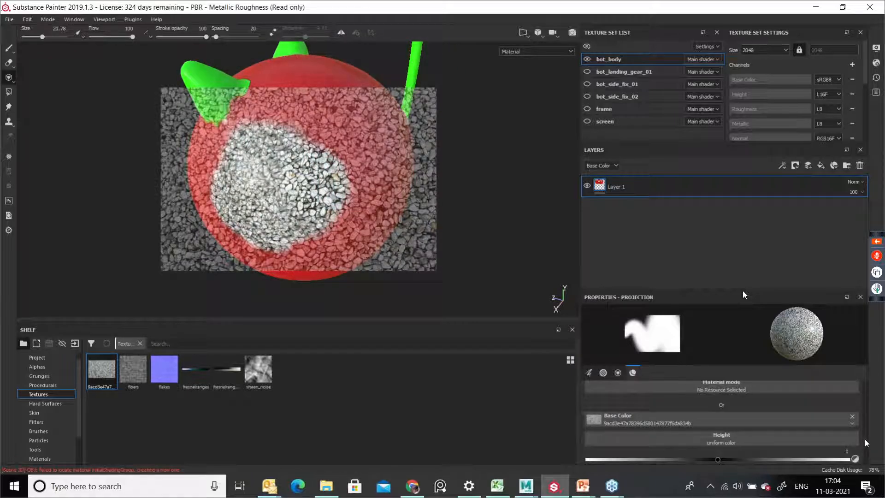
Step: Raise the projection Height to about 0.27 and paint more gravel across the body's front
{"action": "scroll", "coordinate": [864, 443], "scroll_direction": "down", "scroll_amount": 2}
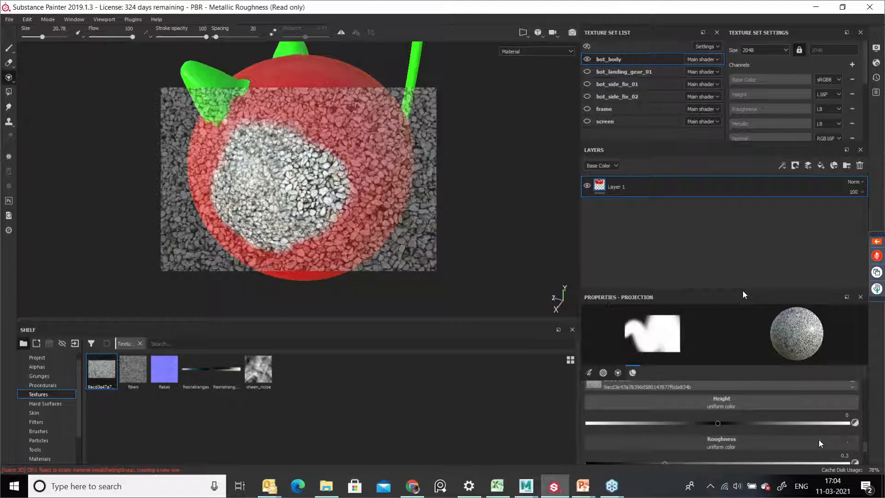
{"action": "left_click_drag", "start_coordinate": [718, 424], "coordinate": [751, 431]}
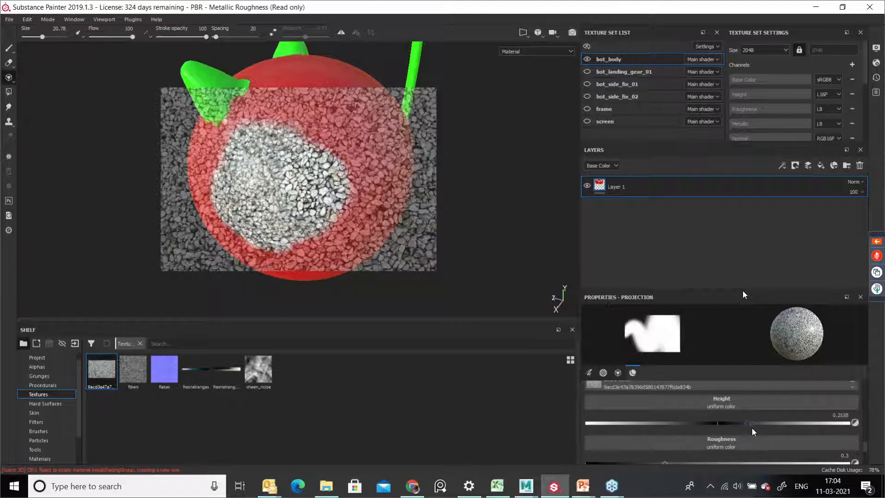
{"action": "mouse_move", "coordinate": [333, 200]}
{"action": "left_mouse_down"}
{"action": "mouse_move", "coordinate": [353, 181]}
{"action": "mouse_move", "coordinate": [331, 137]}
{"action": "mouse_move", "coordinate": [276, 110]}
{"action": "mouse_move", "coordinate": [244, 138]}
{"action": "mouse_move", "coordinate": [231, 134]}
{"action": "mouse_move", "coordinate": [221, 179]}
{"action": "mouse_move", "coordinate": [249, 216]}
{"action": "mouse_move", "coordinate": [309, 222]}
{"action": "mouse_move", "coordinate": [286, 193]}
{"action": "mouse_move", "coordinate": [275, 196]}
{"action": "mouse_move", "coordinate": [302, 178]}
{"action": "left_mouse_up"}
{"action": "right_click_drag", "start_coordinate": [302, 178], "coordinate": [309, 175], "text": "alt"}
{"action": "mouse_move", "coordinate": [334, 188]}
{"action": "middle_mouse_down", "text": "alt"}
{"action": "mouse_move", "coordinate": [321, 185]}
{"action": "mouse_move", "coordinate": [315, 210]}
{"action": "middle_mouse_up", "text": "alt"}
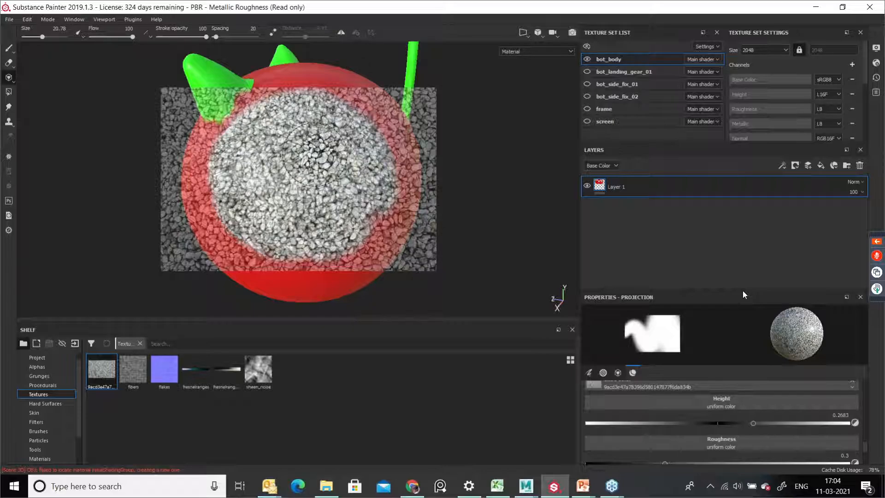
Step: Enlarge and reposition the gravel stencil over the head
{"action": "key", "text": "s"}
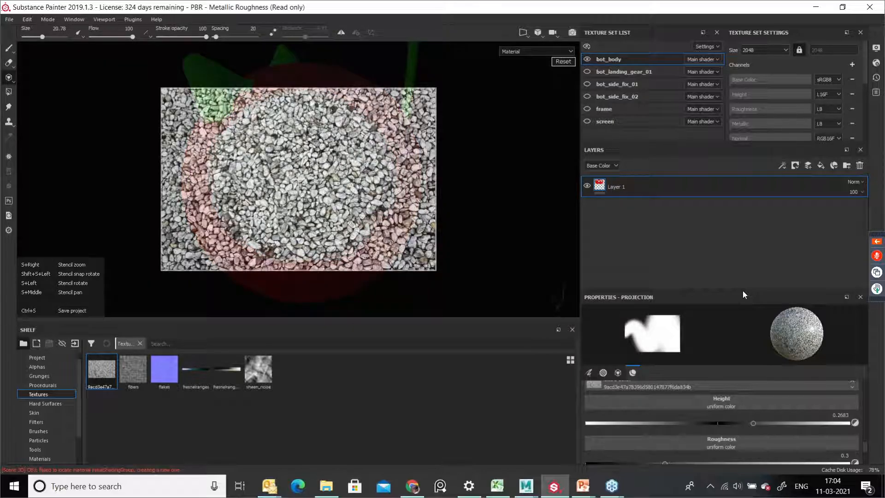
{"action": "right_click_drag", "start_coordinate": [316, 150], "coordinate": [261, 185]}
{"action": "key", "text": "s"}
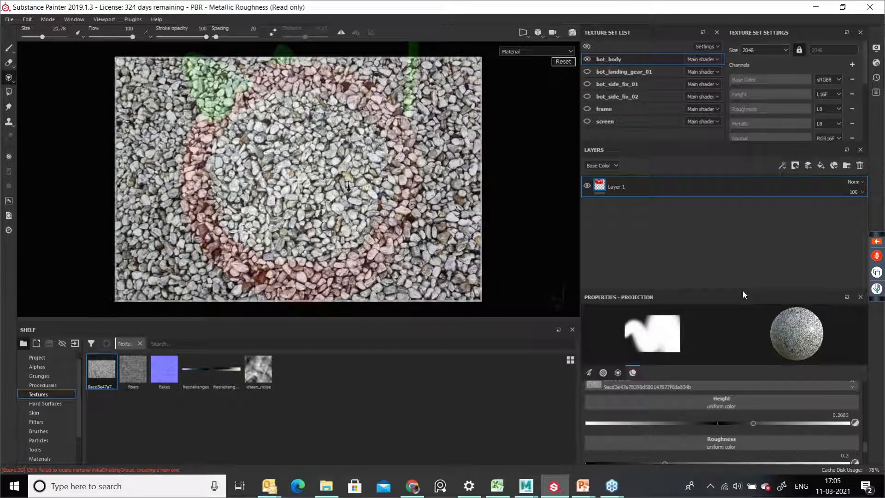
{"action": "right_click_drag", "start_coordinate": [347, 171], "coordinate": [304, 194]}
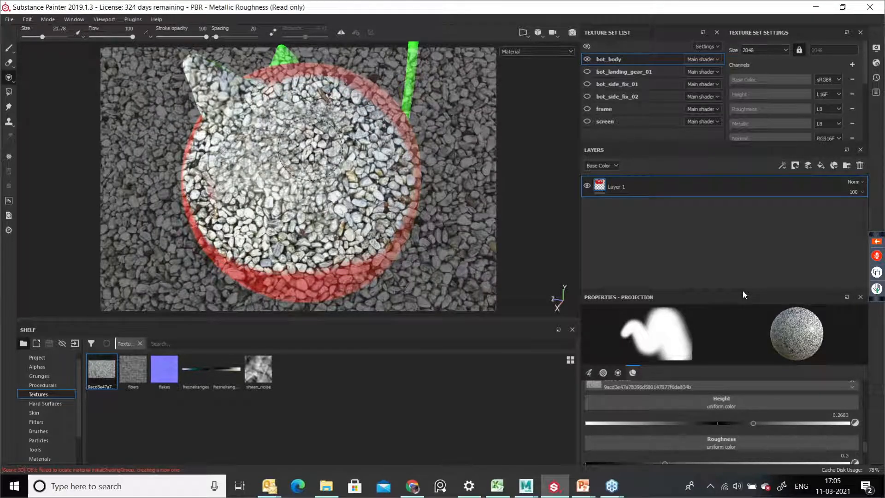
{"action": "key", "text": "s"}
{"action": "key", "text": "s"}
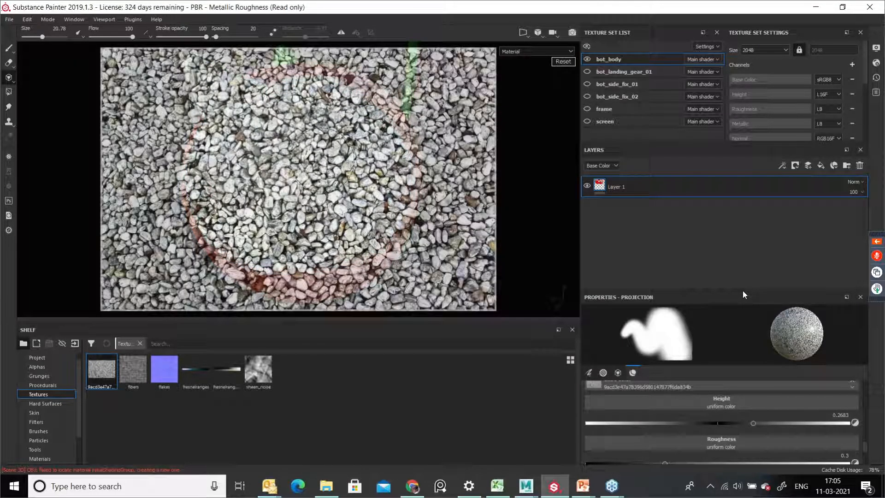
{"action": "key", "text": "s"}
Step: Scale the gravel stencil up further and rotate it slightly over the head
{"action": "right_click_drag", "start_coordinate": [246, 108], "coordinate": [334, 183]}
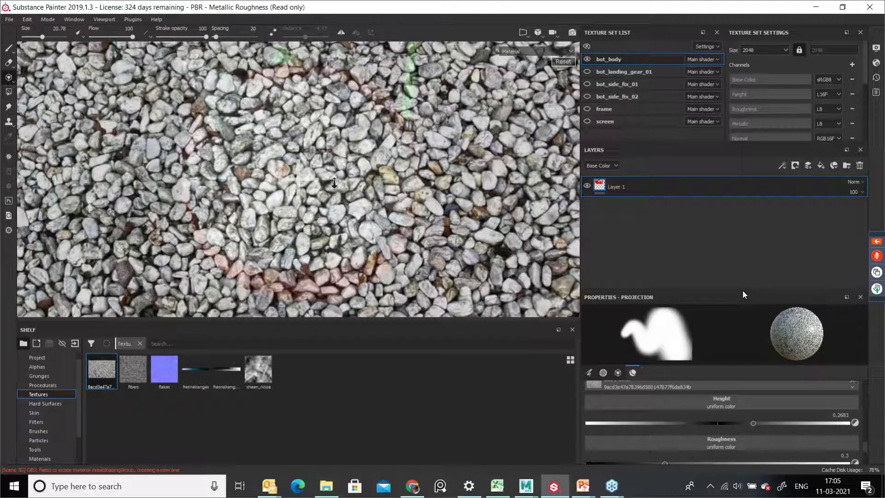
{"action": "mouse_move", "coordinate": [330, 185]}
{"action": "left_mouse_down"}
{"action": "mouse_move", "coordinate": [396, 189]}
{"action": "mouse_move", "coordinate": [415, 130]}
{"action": "mouse_move", "coordinate": [425, 212]}
{"action": "mouse_move", "coordinate": [420, 230]}
{"action": "mouse_move", "coordinate": [416, 224]}
{"action": "left_mouse_up"}
{"action": "mouse_move", "coordinate": [373, 230]}
{"action": "middle_mouse_down"}
{"action": "mouse_move", "coordinate": [198, 235]}
{"action": "mouse_move", "coordinate": [350, 230]}
{"action": "mouse_move", "coordinate": [303, 241]}
{"action": "mouse_move", "coordinate": [354, 226]}
{"action": "mouse_move", "coordinate": [389, 237]}
{"action": "middle_mouse_up"}
{"action": "key", "text": "s"}
{"action": "right_click_drag", "start_coordinate": [389, 237], "coordinate": [349, 210]}
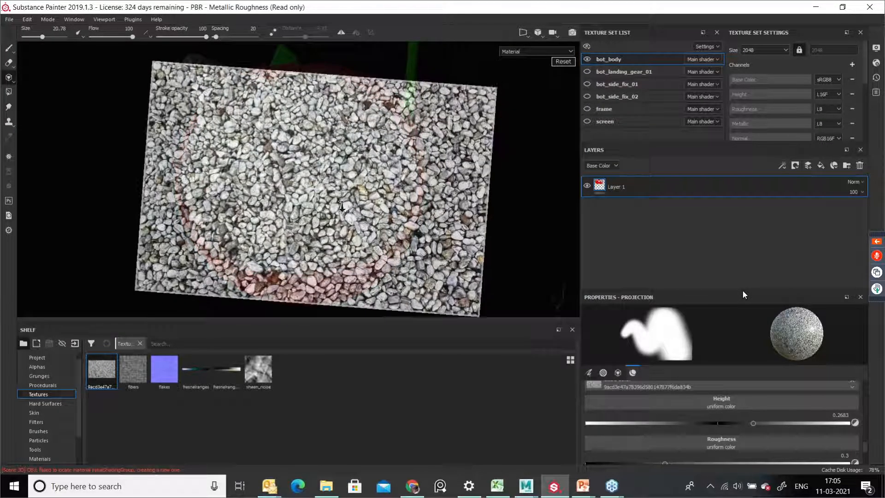
{"action": "left_click_drag", "start_coordinate": [344, 206], "coordinate": [358, 212]}
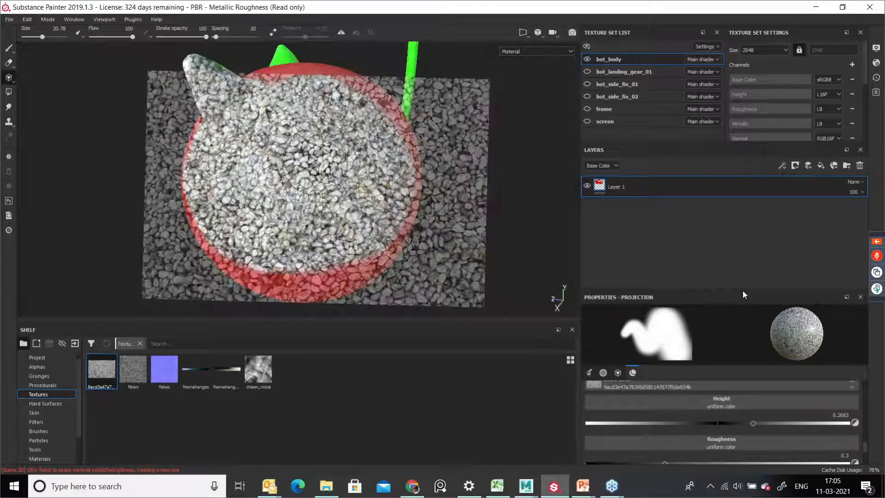
Step: Project the gravel texture over more of the head, including its side and the ear
{"action": "left_click_drag", "start_coordinate": [267, 184], "coordinate": [290, 178]}
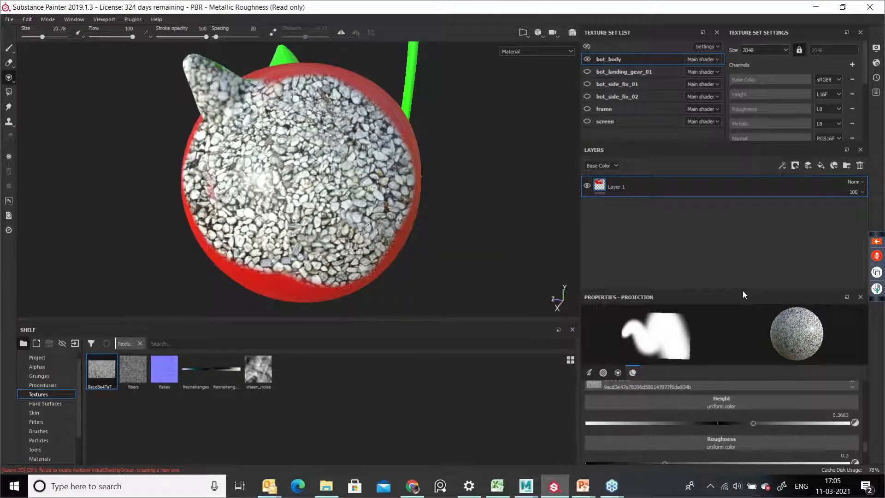
{"action": "left_click_drag", "start_coordinate": [419, 221], "coordinate": [341, 212], "text": "alt"}
{"action": "middle_click_drag", "start_coordinate": [438, 176], "coordinate": [364, 169], "text": "alt"}
{"action": "mouse_move", "coordinate": [365, 169]}
{"action": "left_mouse_down"}
{"action": "mouse_move", "coordinate": [354, 125]}
{"action": "mouse_move", "coordinate": [362, 213]}
{"action": "left_mouse_up"}
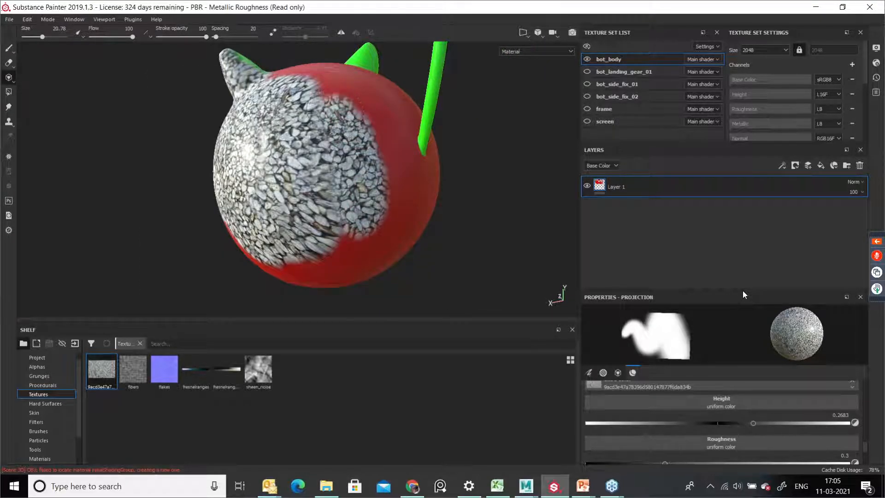
{"action": "mouse_move", "coordinate": [331, 129]}
{"action": "left_mouse_down"}
{"action": "mouse_move", "coordinate": [318, 112]}
{"action": "mouse_move", "coordinate": [357, 120]}
{"action": "mouse_move", "coordinate": [343, 230]}
{"action": "mouse_move", "coordinate": [351, 234]}
{"action": "mouse_move", "coordinate": [365, 161]}
{"action": "mouse_move", "coordinate": [380, 171]}
{"action": "mouse_move", "coordinate": [362, 221]}
{"action": "mouse_move", "coordinate": [259, 230]}
{"action": "mouse_move", "coordinate": [283, 196]}
{"action": "left_mouse_up"}
{"action": "left_click_drag", "start_coordinate": [283, 196], "coordinate": [282, 197]}
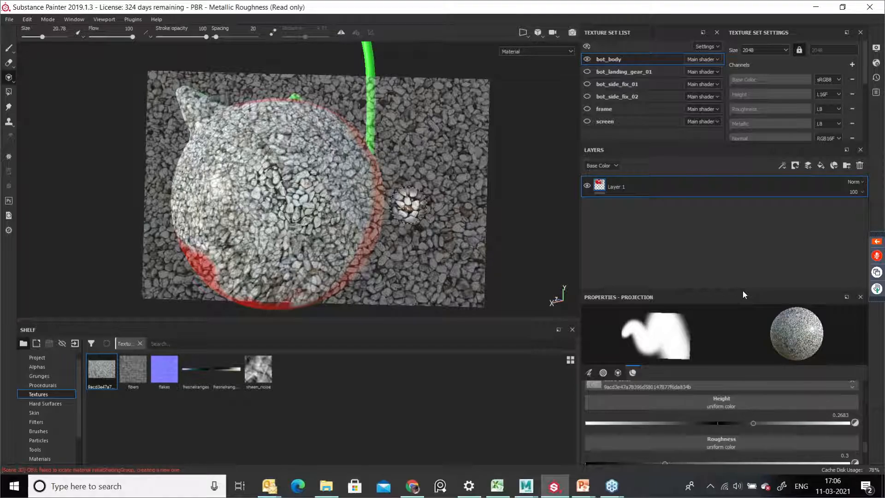
Step: Switch to the paint brush and undo all the gravel projection strokes on the head
{"action": "left_click", "coordinate": [14, 51]}
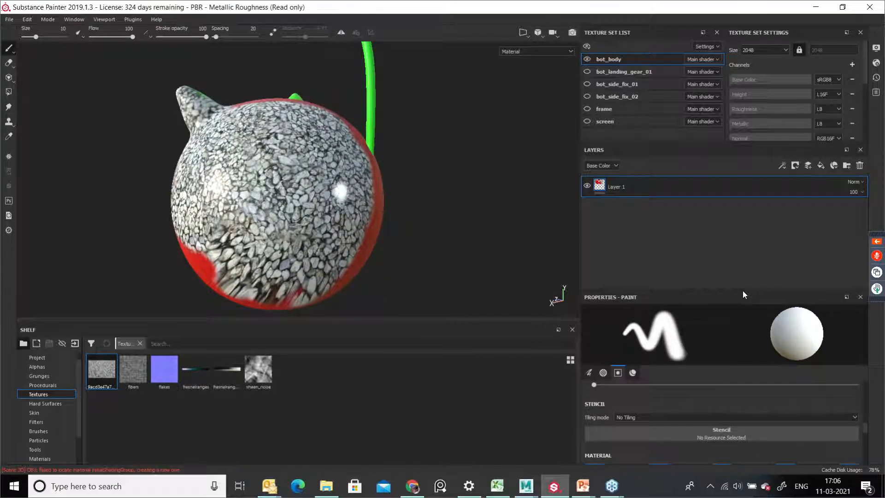
{"action": "key", "text": "ctrl+z"}
{"action": "key", "text": "ctrl+z"}
{"action": "key", "text": "ctrl+z"}
{"action": "key", "text": "ctrl+z"}
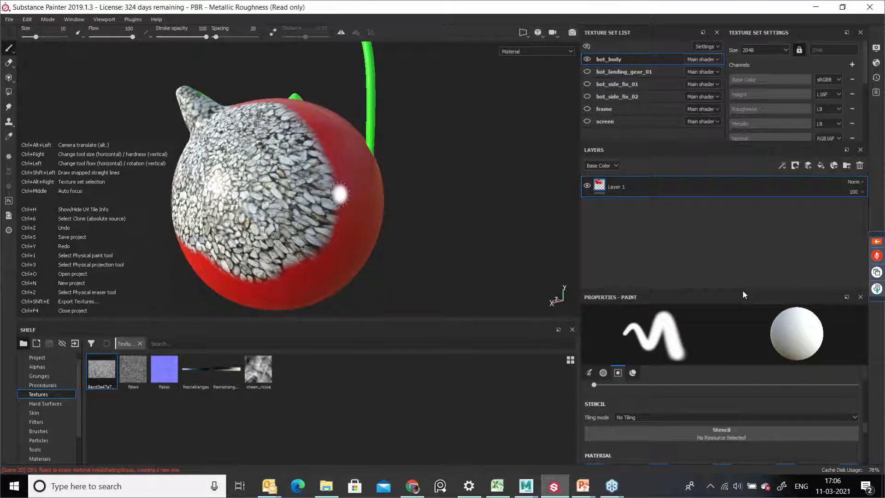
{"action": "key", "text": "ctrl+z"}
{"action": "key", "text": "ctrl+z"}
{"action": "key", "text": "ctrl+z"}
{"action": "key", "text": "ctrl+z"}
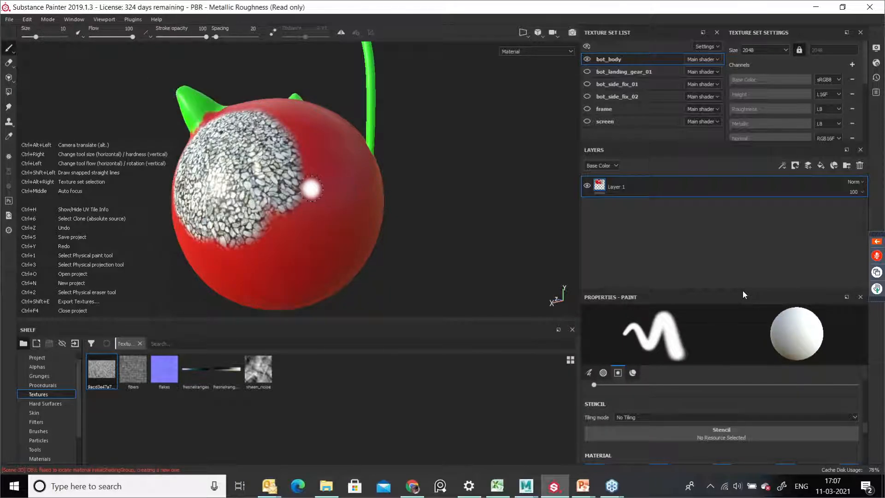
{"action": "key", "text": "ctrl+z"}
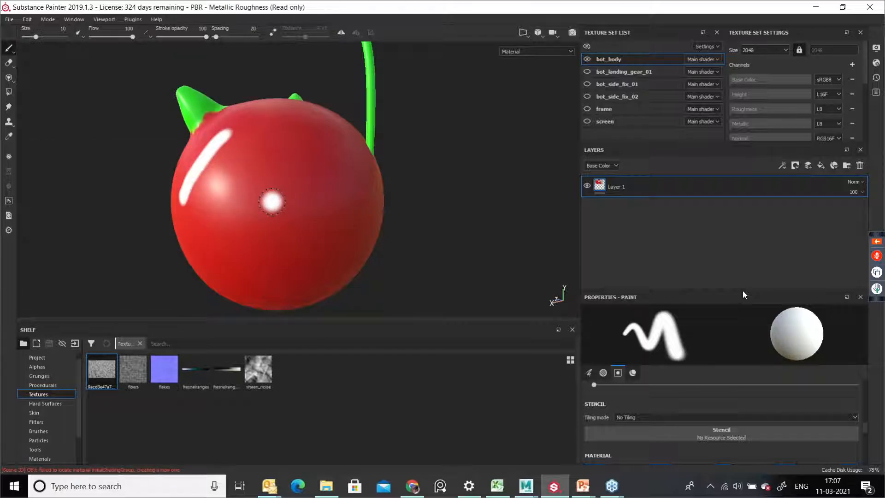
{"action": "mouse_move", "coordinate": [274, 197]}
{"action": "left_mouse_down", "text": "alt"}
{"action": "mouse_move", "coordinate": [350, 208]}
{"action": "mouse_move", "coordinate": [315, 203]}
{"action": "left_mouse_up", "text": "alt"}
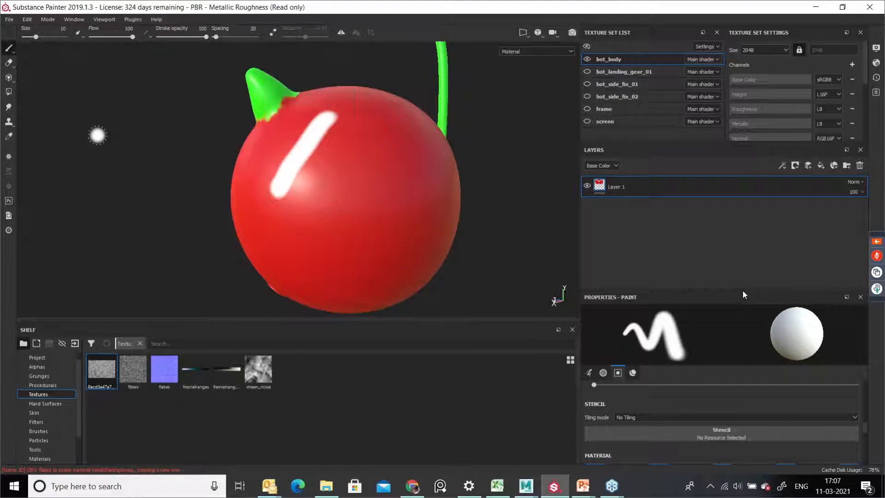
Step: Switch to the Projection tool and remove the gravel texture from its Base Color slot
{"action": "key", "text": "3"}
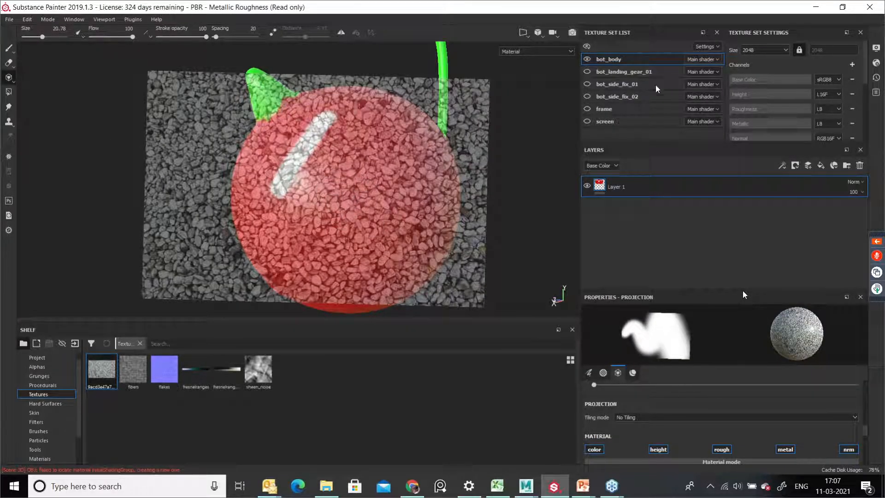
{"action": "key", "text": "alt+Tab"}
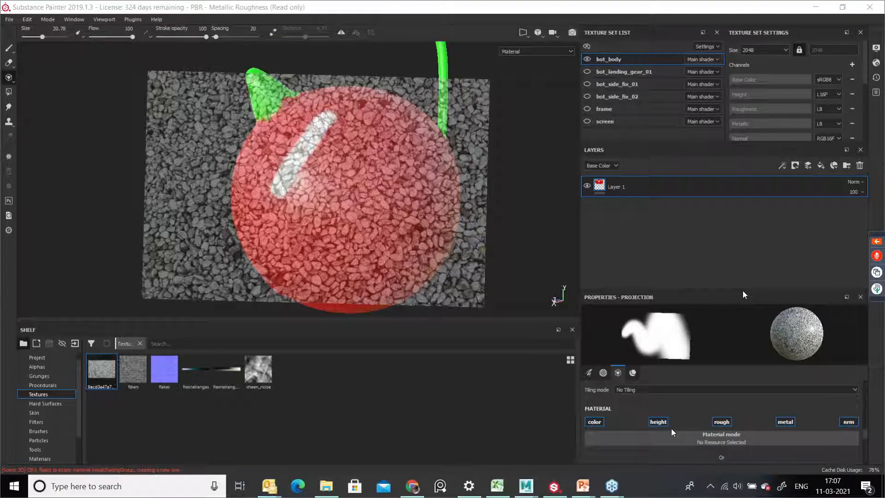
{"action": "scroll", "coordinate": [784, 428], "scroll_direction": "down", "scroll_amount": 3}
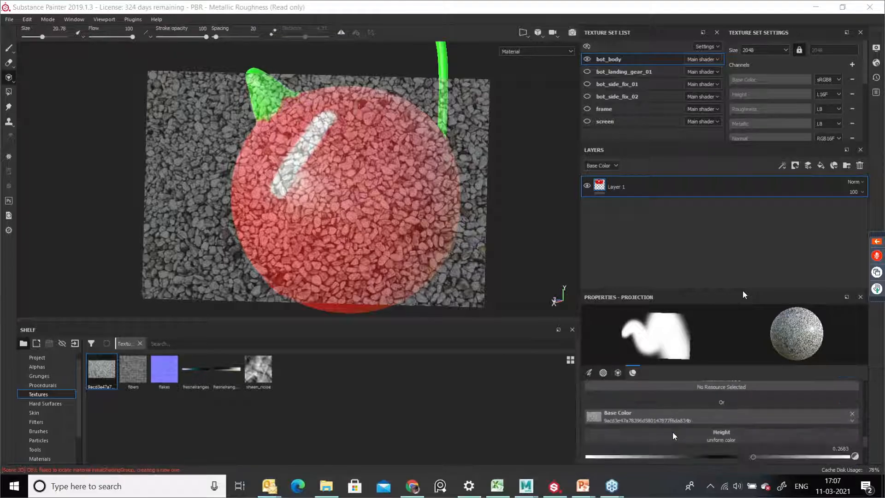
{"action": "left_click", "coordinate": [853, 414]}
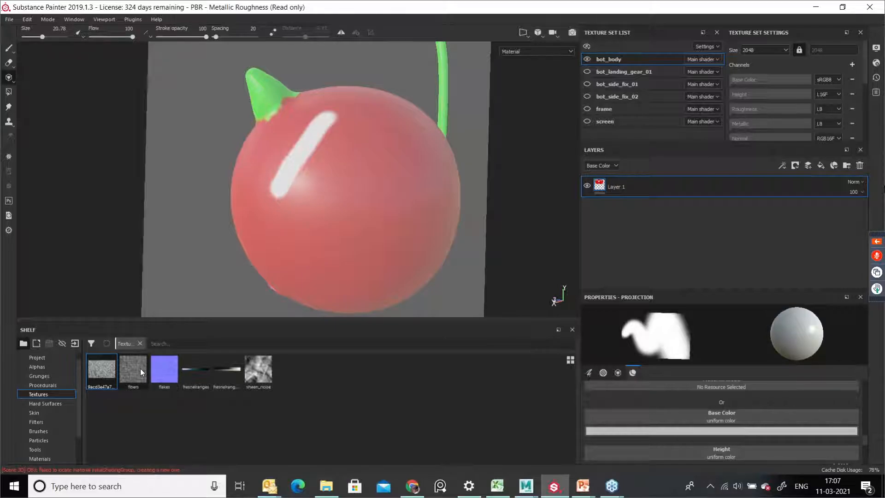
{"action": "mouse_move", "coordinate": [139, 370]}
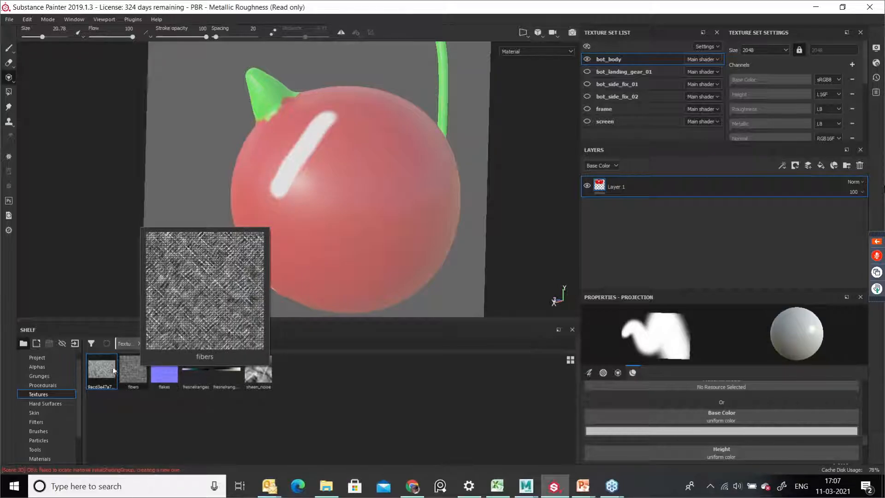
{"action": "left_click", "coordinate": [74, 344]}
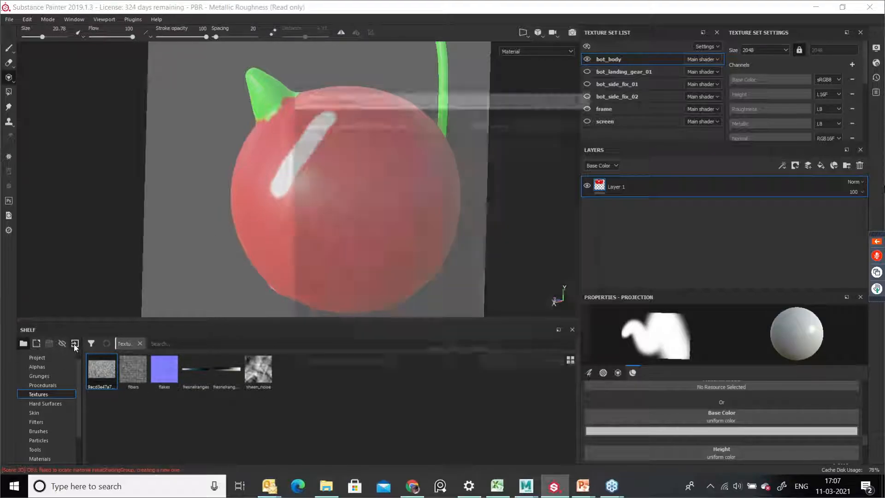
{"action": "left_click", "coordinate": [486, 121]}
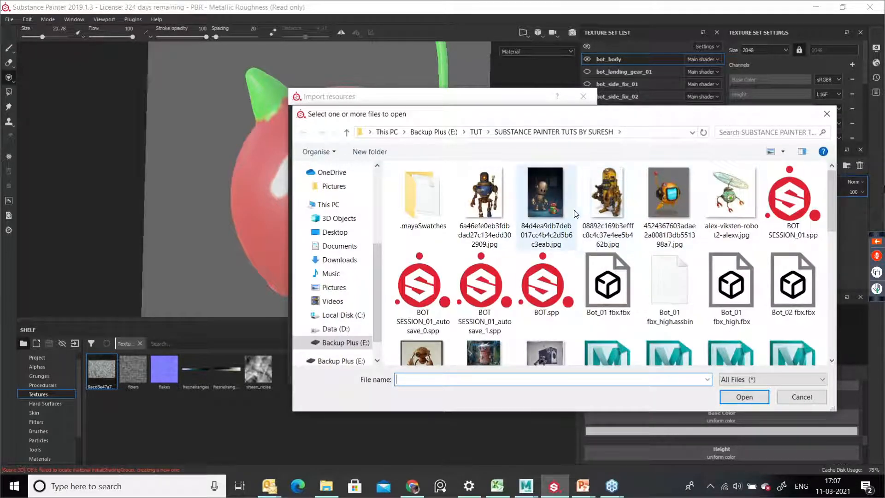
{"action": "scroll", "coordinate": [588, 275], "scroll_direction": "down", "scroll_amount": 5}
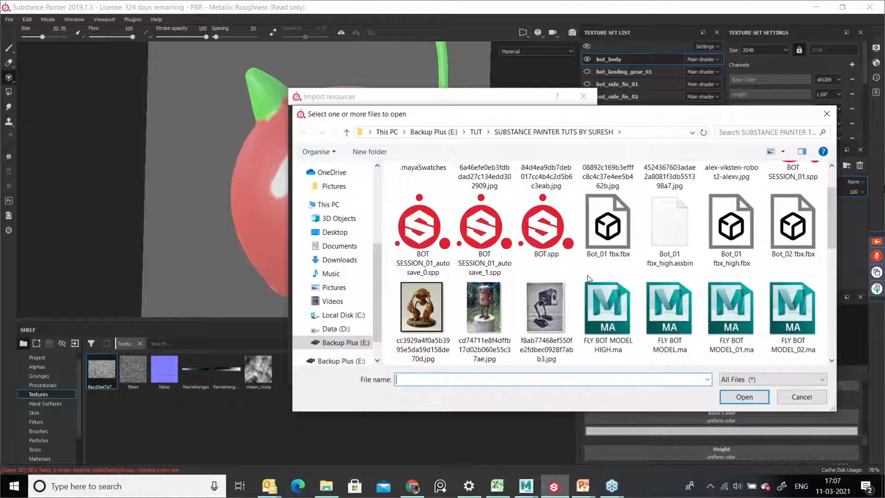
{"action": "scroll", "coordinate": [588, 276], "scroll_direction": "down", "scroll_amount": 3}
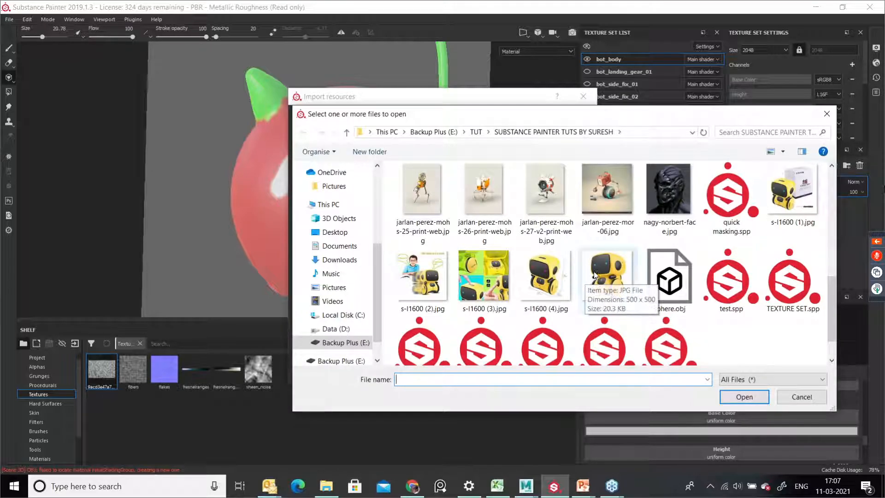
{"action": "double_click", "coordinate": [671, 211]}
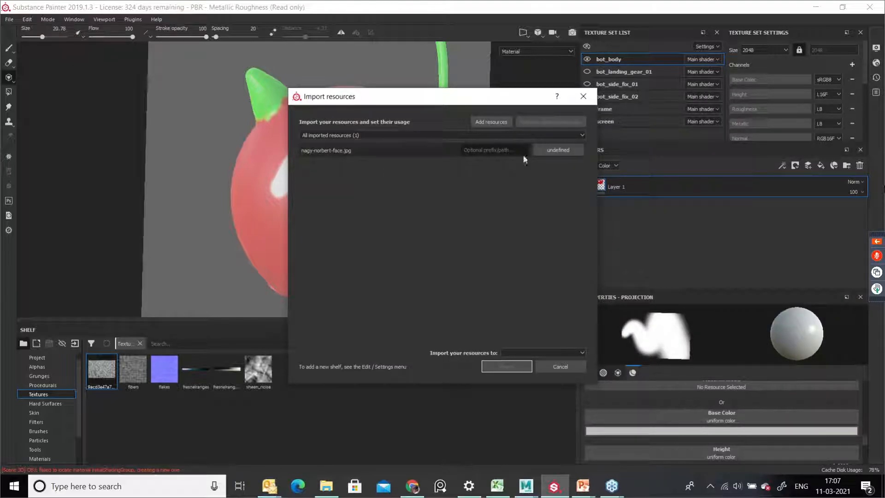
{"action": "left_click", "coordinate": [552, 148]}
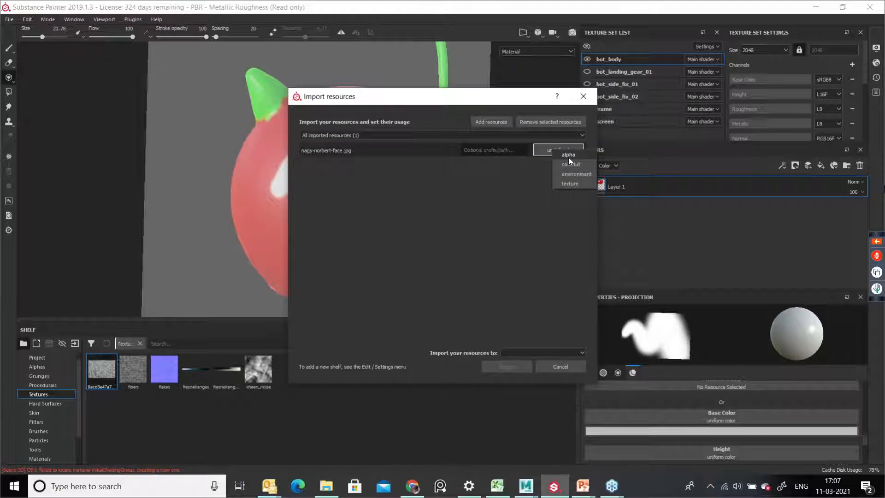
{"action": "left_click", "coordinate": [570, 184]}
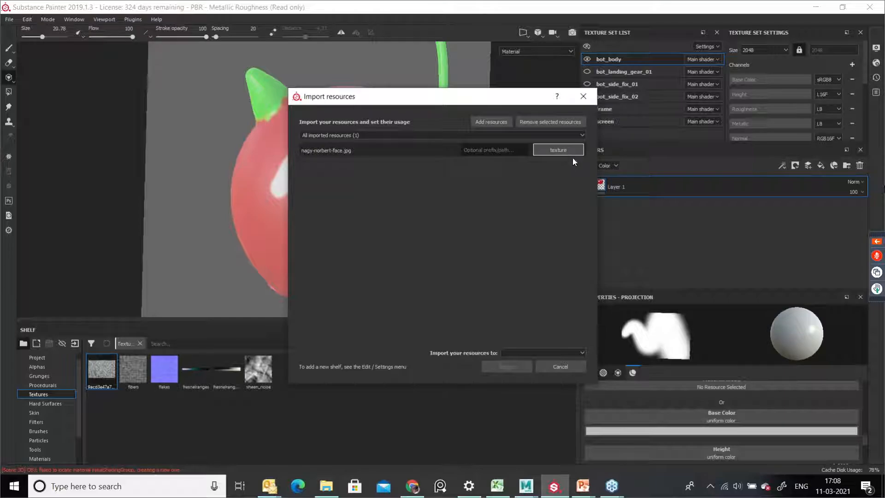
{"action": "left_click", "coordinate": [542, 353]}
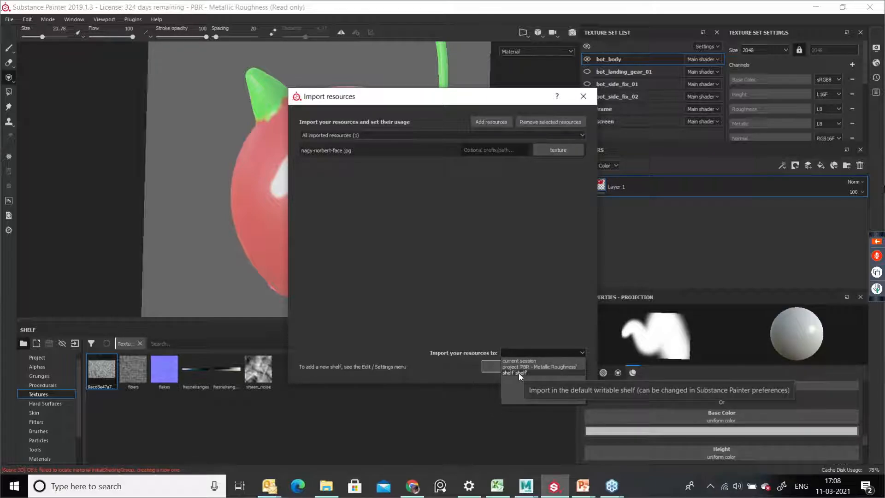
{"action": "left_click", "coordinate": [516, 361]}
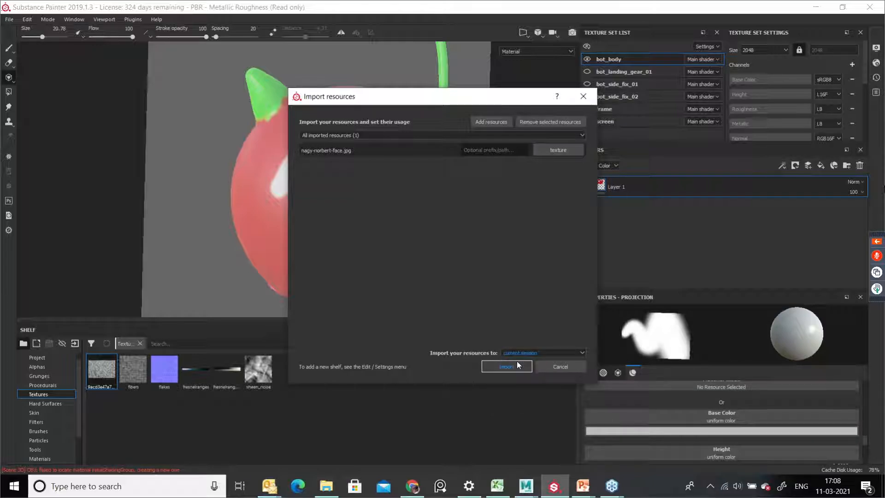
{"action": "left_click", "coordinate": [506, 366]}
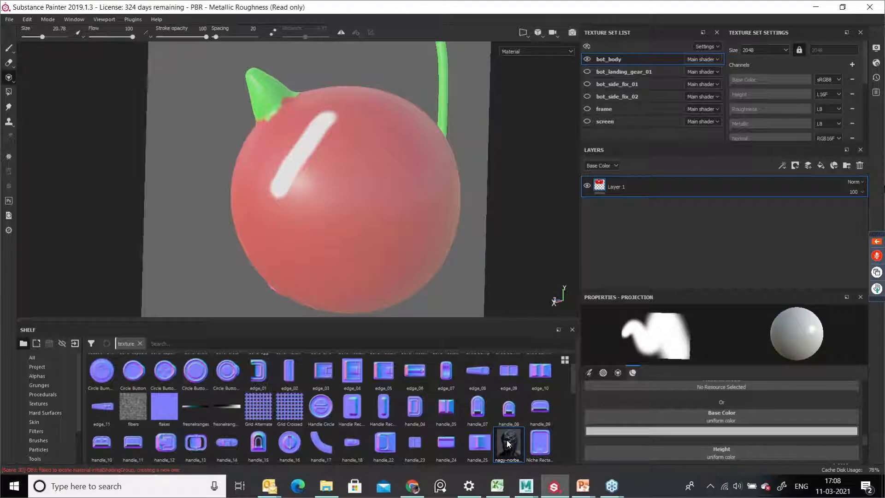
{"action": "left_click_drag", "start_coordinate": [507, 444], "coordinate": [752, 424]}
{"action": "left_click_drag", "start_coordinate": [760, 417], "coordinate": [761, 418]}
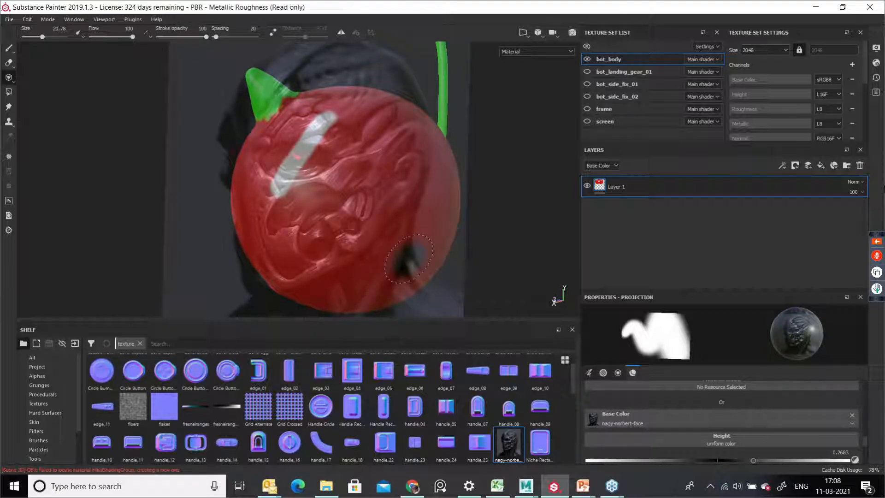
{"action": "key", "text": "s"}
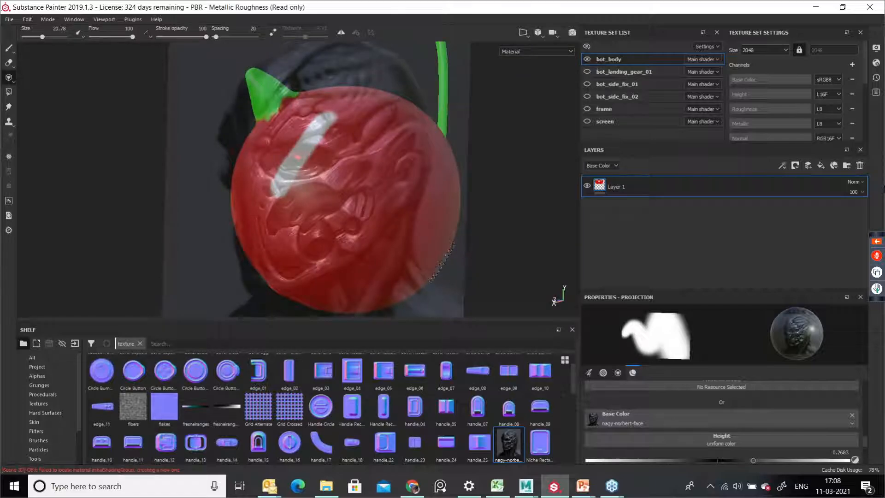
{"action": "key", "text": "s"}
{"action": "key", "text": "s"}
{"action": "key", "text": "s"}
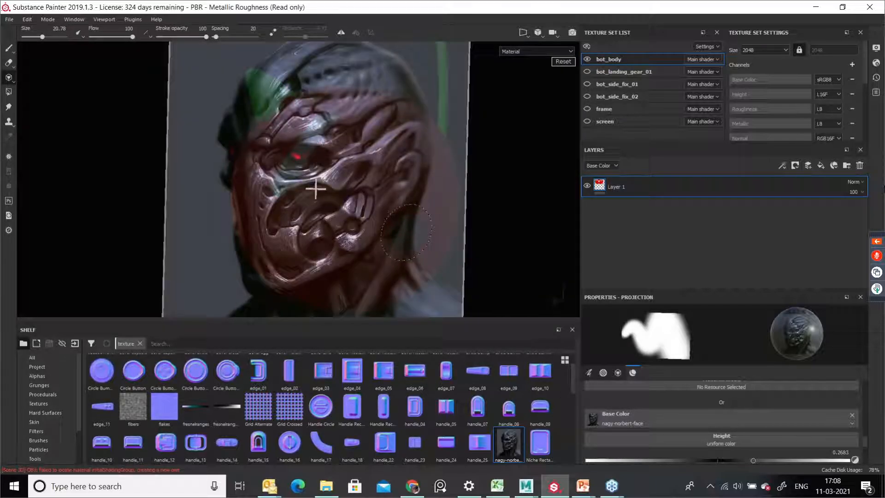
{"action": "mouse_move", "coordinate": [401, 232]}
{"action": "right_mouse_down"}
{"action": "mouse_move", "coordinate": [147, 228]}
{"action": "mouse_move", "coordinate": [318, 227]}
{"action": "mouse_move", "coordinate": [291, 219]}
{"action": "right_mouse_up"}
{"action": "key", "text": "s"}
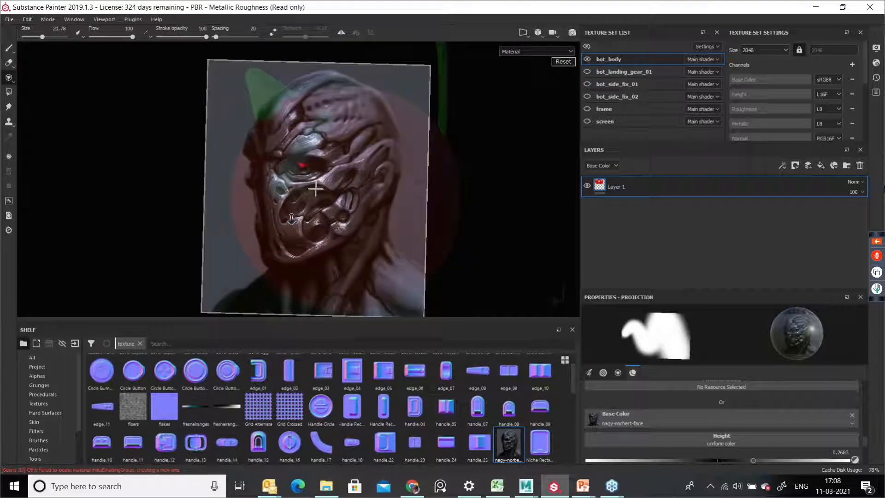
{"action": "middle_click_drag", "start_coordinate": [329, 210], "coordinate": [377, 216]}
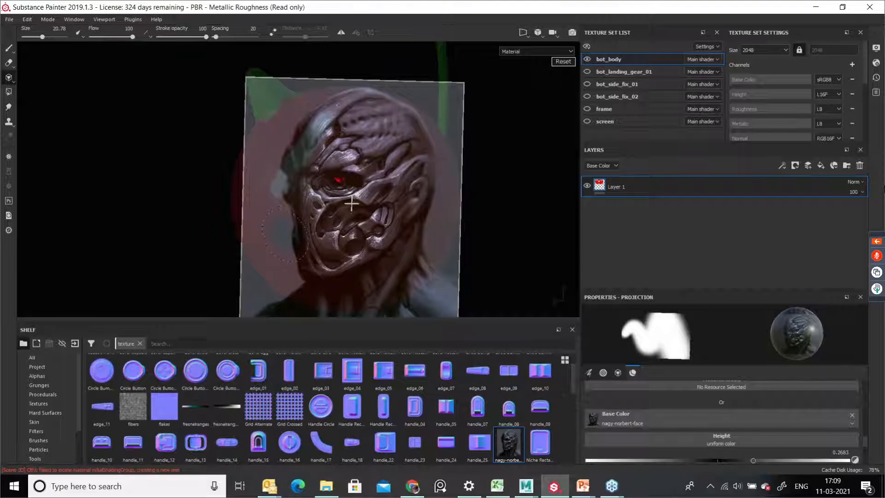
Step: Project the face image onto the front of the head
{"action": "left_click_drag", "start_coordinate": [285, 235], "coordinate": [288, 238]}
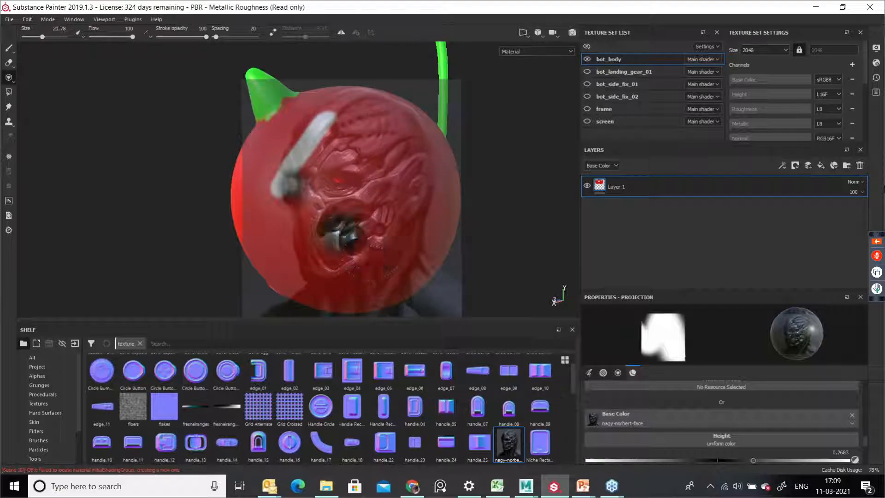
{"action": "mouse_move", "coordinate": [336, 127]}
{"action": "left_mouse_down"}
{"action": "mouse_move", "coordinate": [323, 201]}
{"action": "mouse_move", "coordinate": [376, 162]}
{"action": "mouse_move", "coordinate": [344, 153]}
{"action": "mouse_move", "coordinate": [397, 125]}
{"action": "mouse_move", "coordinate": [354, 259]}
{"action": "mouse_move", "coordinate": [300, 231]}
{"action": "mouse_move", "coordinate": [286, 185]}
{"action": "mouse_move", "coordinate": [341, 283]}
{"action": "mouse_move", "coordinate": [350, 111]}
{"action": "mouse_move", "coordinate": [368, 102]}
{"action": "mouse_move", "coordinate": [390, 108]}
{"action": "mouse_move", "coordinate": [424, 151]}
{"action": "mouse_move", "coordinate": [422, 225]}
{"action": "mouse_move", "coordinate": [400, 268]}
{"action": "mouse_move", "coordinate": [414, 251]}
{"action": "mouse_move", "coordinate": [406, 266]}
{"action": "mouse_move", "coordinate": [332, 272]}
{"action": "mouse_move", "coordinate": [323, 299]}
{"action": "mouse_move", "coordinate": [369, 299]}
{"action": "mouse_move", "coordinate": [316, 226]}
{"action": "mouse_move", "coordinate": [318, 256]}
{"action": "mouse_move", "coordinate": [354, 256]}
{"action": "mouse_move", "coordinate": [385, 280]}
{"action": "mouse_move", "coordinate": [357, 240]}
{"action": "mouse_move", "coordinate": [309, 212]}
{"action": "left_mouse_up"}
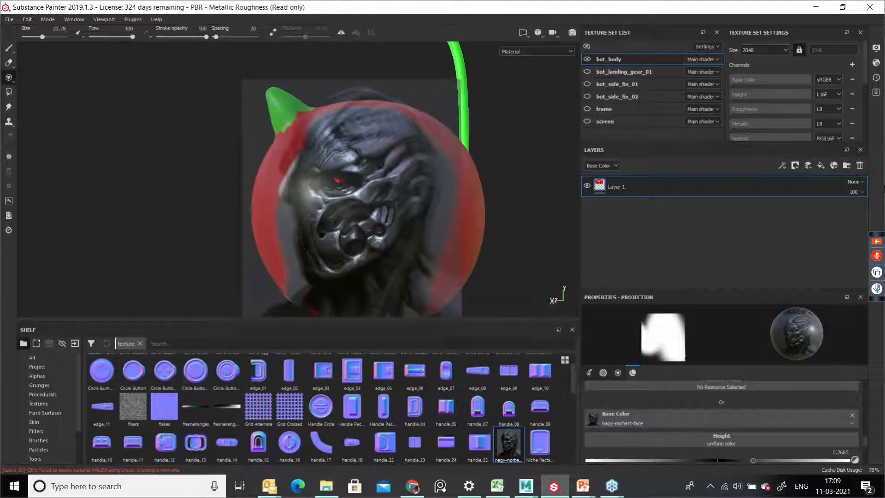
{"action": "left_click", "coordinate": [10, 49]}
{"action": "mouse_move", "coordinate": [436, 211]}
{"action": "left_mouse_down", "text": "alt"}
{"action": "mouse_move", "coordinate": [458, 243]}
{"action": "mouse_move", "coordinate": [530, 219]}
{"action": "mouse_move", "coordinate": [526, 206]}
{"action": "mouse_move", "coordinate": [406, 223]}
{"action": "left_mouse_up", "text": "alt"}
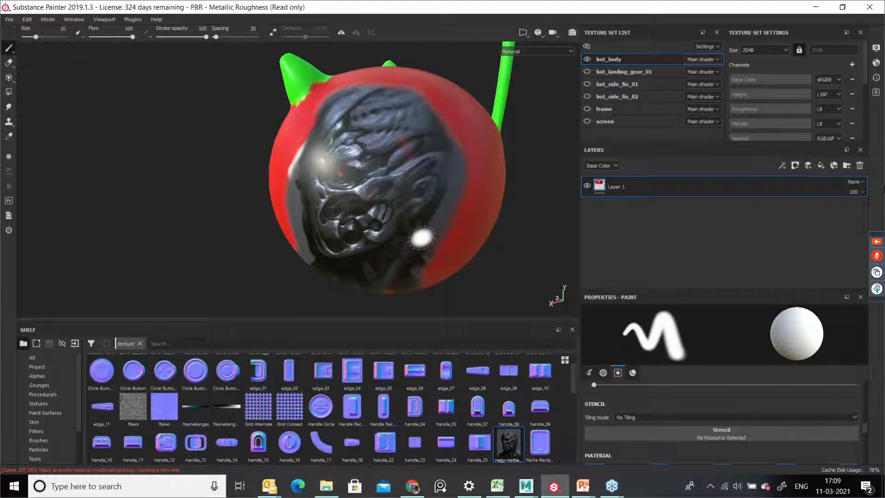
{"action": "middle_click_drag", "start_coordinate": [408, 203], "coordinate": [397, 237], "text": "alt"}
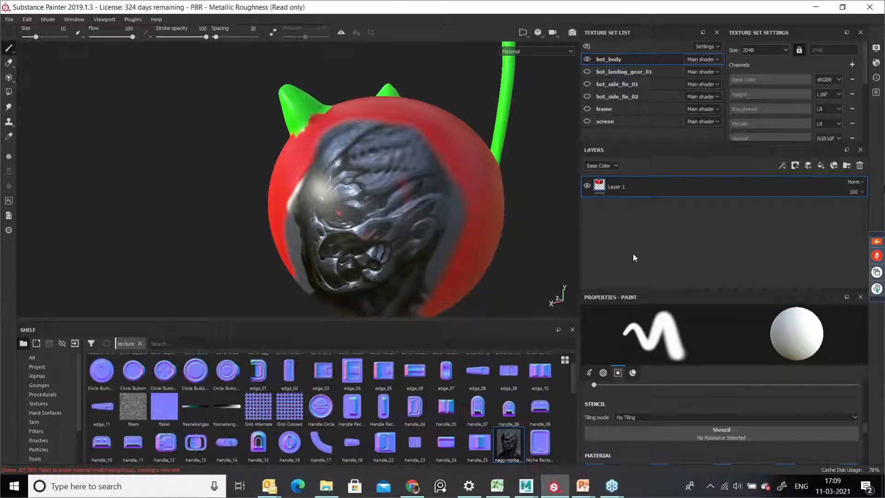
Step: Delete the painted layer from the body's layer stack
{"action": "left_click", "coordinate": [859, 167]}
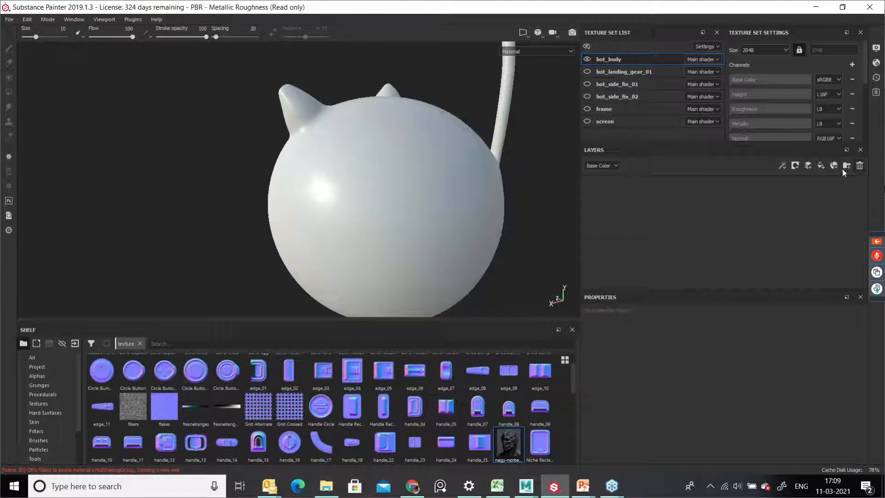
{"action": "left_click", "coordinate": [132, 408]}
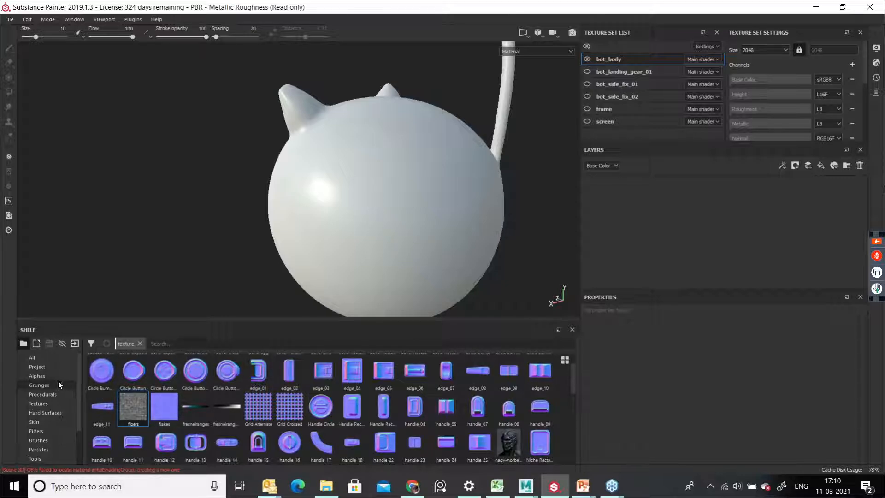
{"action": "left_click", "coordinate": [52, 404]}
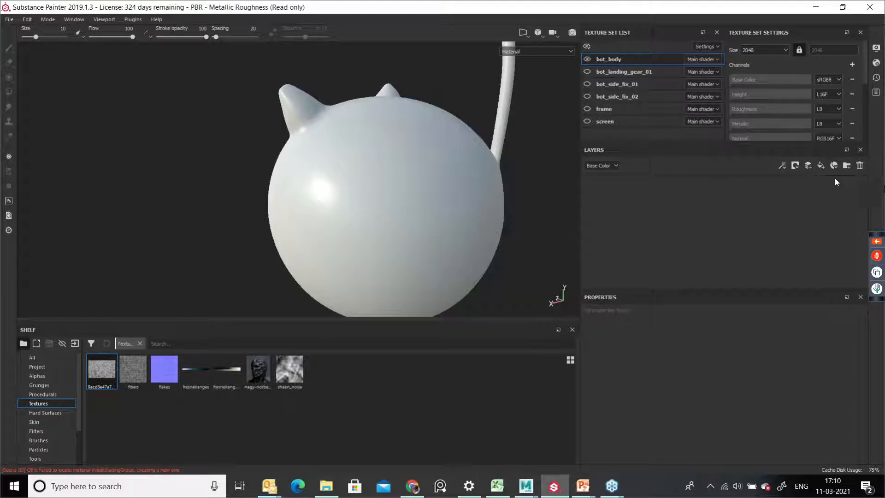
Step: Add a new paint layer and a fill layer above it
{"action": "left_click", "coordinate": [808, 166]}
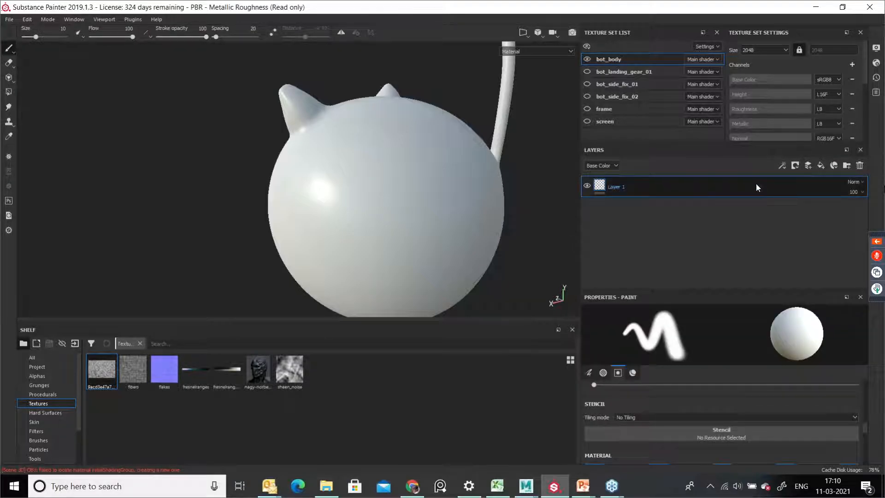
{"action": "mouse_move", "coordinate": [114, 380]}
{"action": "left_mouse_down"}
{"action": "mouse_move", "coordinate": [568, 280]}
{"action": "mouse_move", "coordinate": [616, 249]}
{"action": "mouse_move", "coordinate": [230, 391]}
{"action": "mouse_move", "coordinate": [103, 378]}
{"action": "left_mouse_up"}
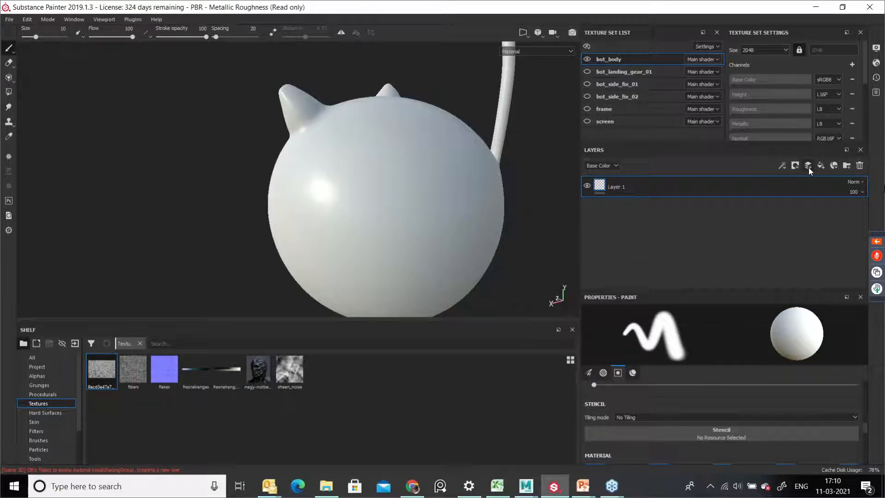
{"action": "left_click", "coordinate": [820, 165]}
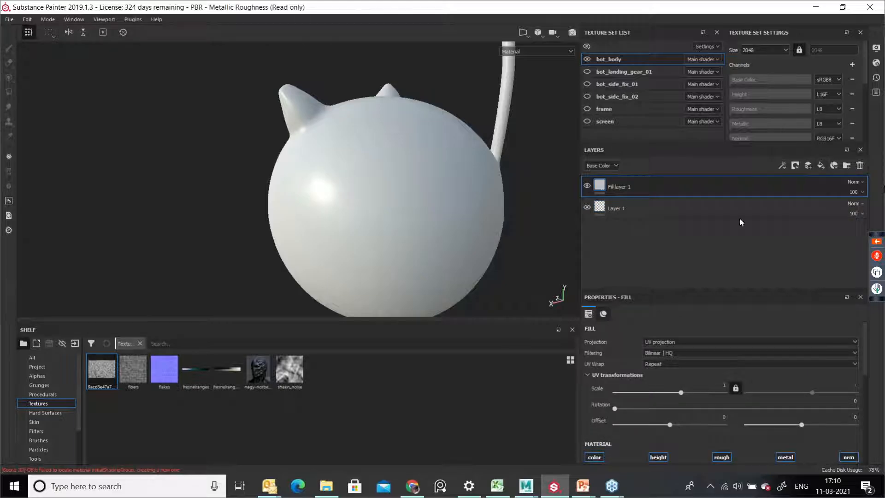
Step: Load the stone texture from the shelf as the fill layer's base color
{"action": "scroll", "coordinate": [722, 419], "scroll_direction": "down", "scroll_amount": 3}
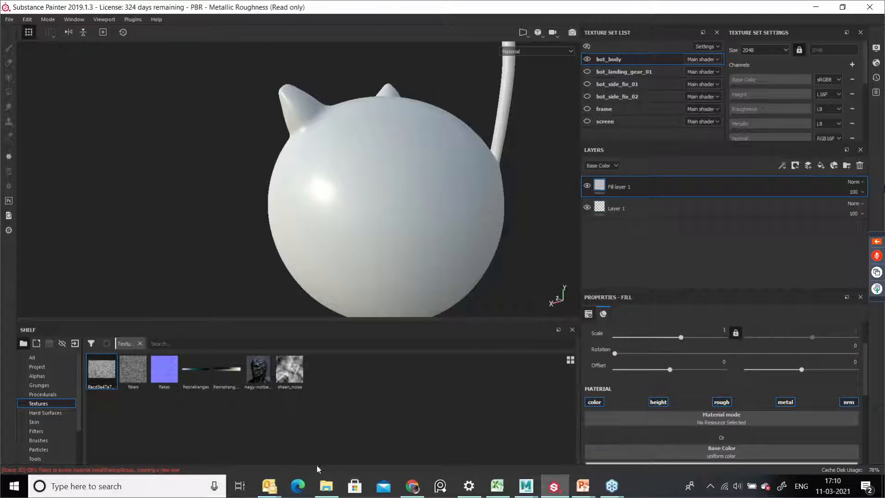
{"action": "left_click_drag", "start_coordinate": [103, 374], "coordinate": [724, 451]}
{"action": "left_click_drag", "start_coordinate": [524, 201], "coordinate": [409, 194], "text": "alt"}
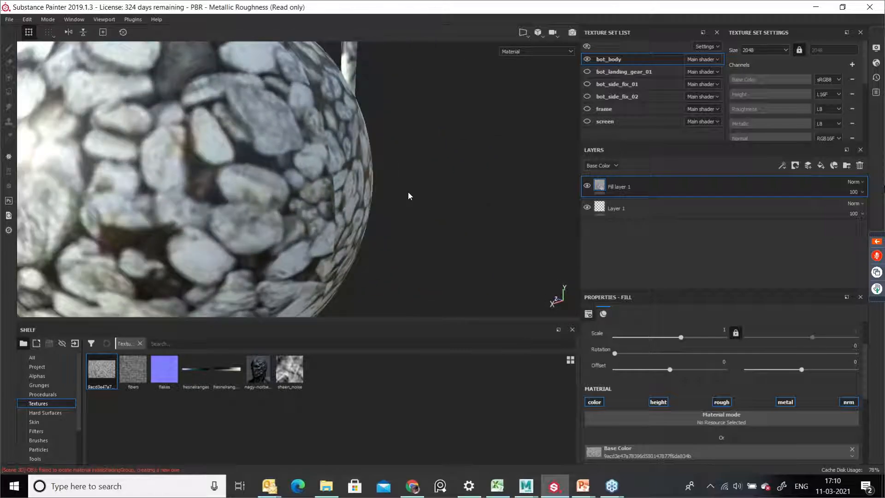
Step: Switch to the split 3D/2D view and examine the stone fill on the head and its UV layout
{"action": "left_click", "coordinate": [527, 33]}
{"action": "left_click", "coordinate": [527, 47]}
{"action": "left_click_drag", "start_coordinate": [224, 162], "coordinate": [252, 223], "text": "alt"}
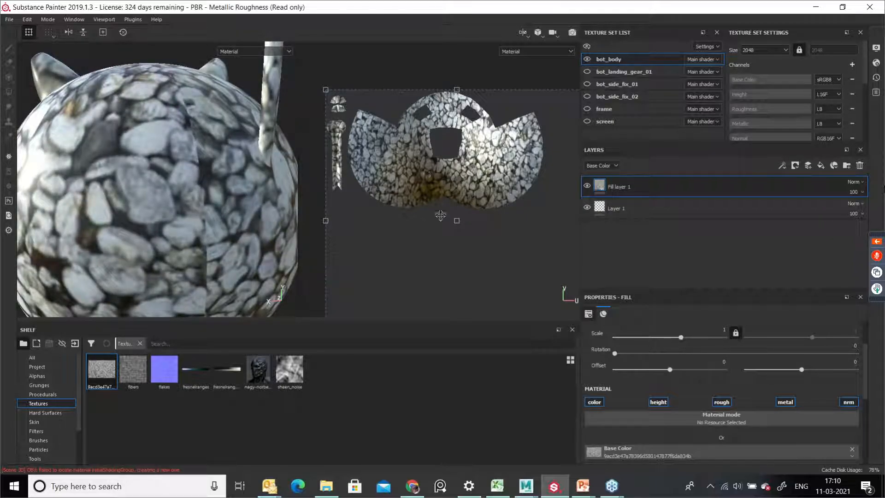
{"action": "scroll", "coordinate": [203, 173], "scroll_direction": "up", "scroll_amount": 3}
{"action": "left_click_drag", "start_coordinate": [203, 175], "coordinate": [166, 84], "text": "alt"}
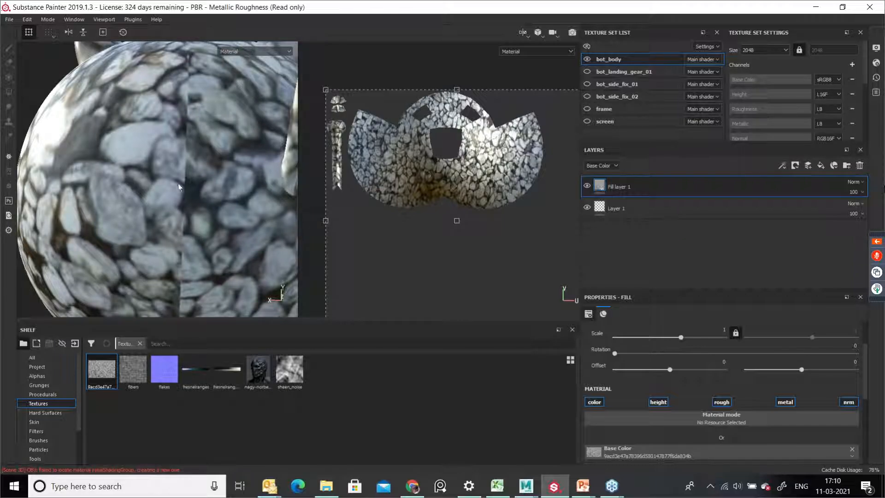
{"action": "left_click_drag", "start_coordinate": [177, 183], "coordinate": [260, 161], "text": "alt"}
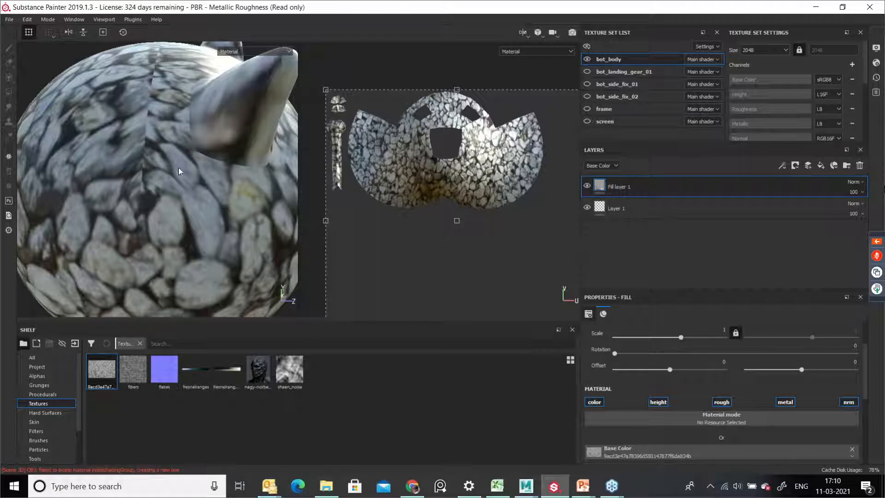
{"action": "left_click_drag", "start_coordinate": [153, 156], "coordinate": [210, 205], "text": "alt"}
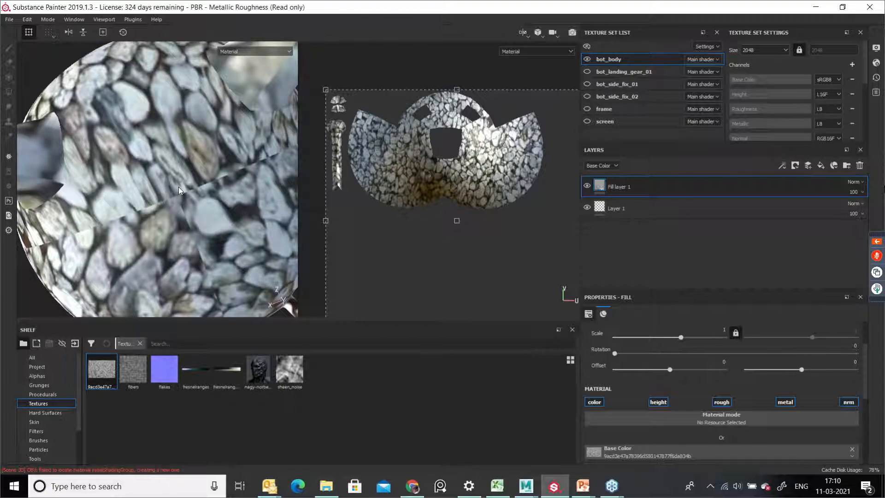
{"action": "left_click_drag", "start_coordinate": [226, 218], "coordinate": [206, 208], "text": "alt"}
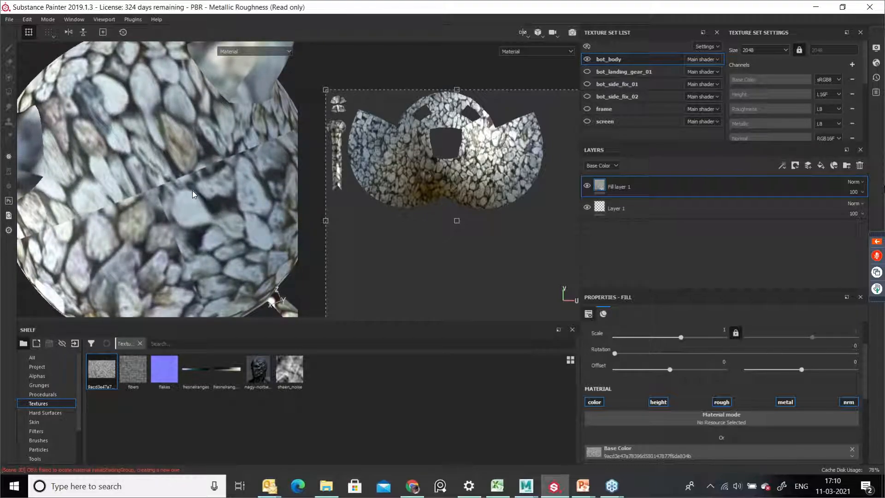
Step: Add a new paint layer above the fill layer and set its blend mode to Passthrough
{"action": "right_click", "coordinate": [598, 188]}
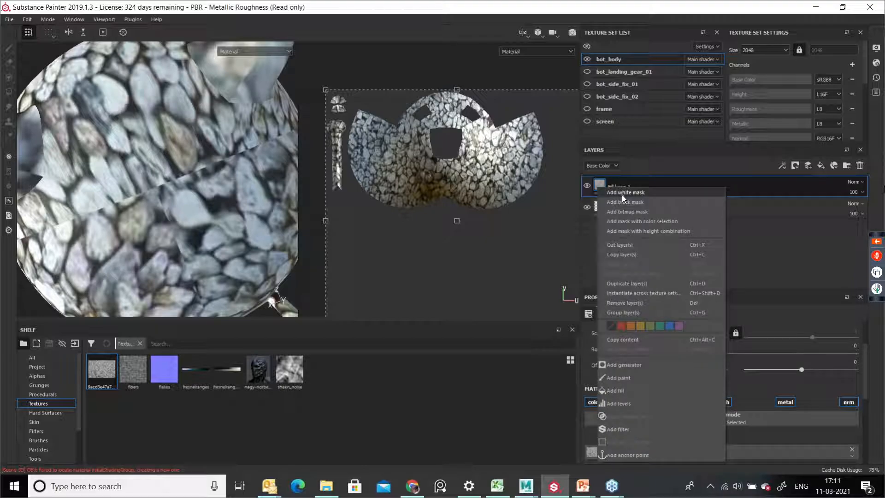
{"action": "left_click", "coordinate": [763, 227]}
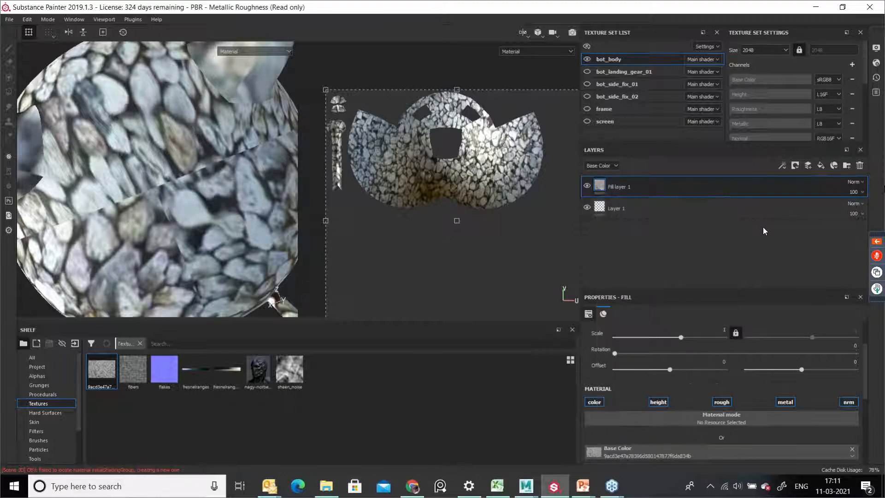
{"action": "left_click", "coordinate": [810, 165]}
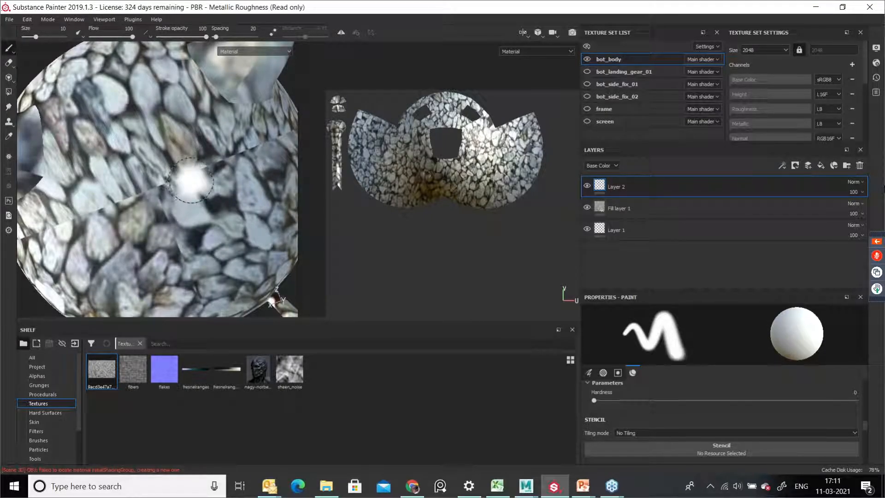
{"action": "left_click", "coordinate": [851, 183]}
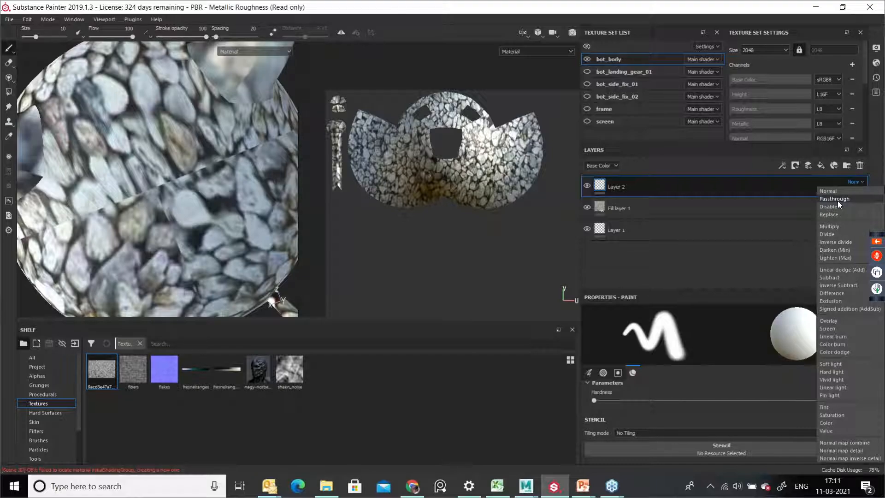
{"action": "left_click", "coordinate": [837, 200]}
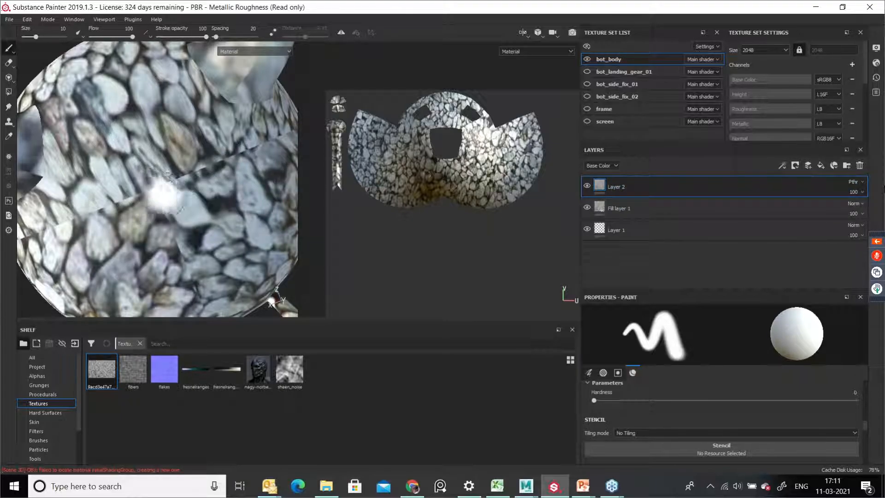
Step: Return to the 3D-only view, pick the Clone tool, enlarge the brush to about 15.68 and clone stones over the head's seam
{"action": "left_click", "coordinate": [525, 32]}
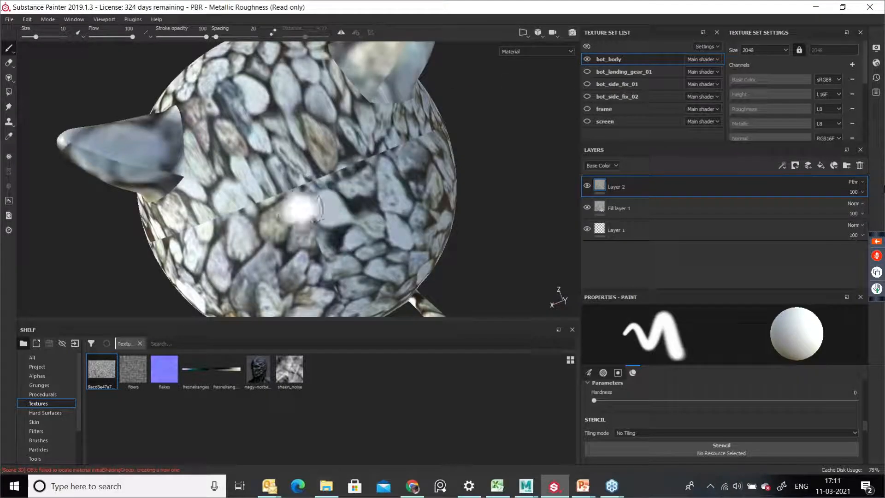
{"action": "left_click", "coordinate": [9, 122]}
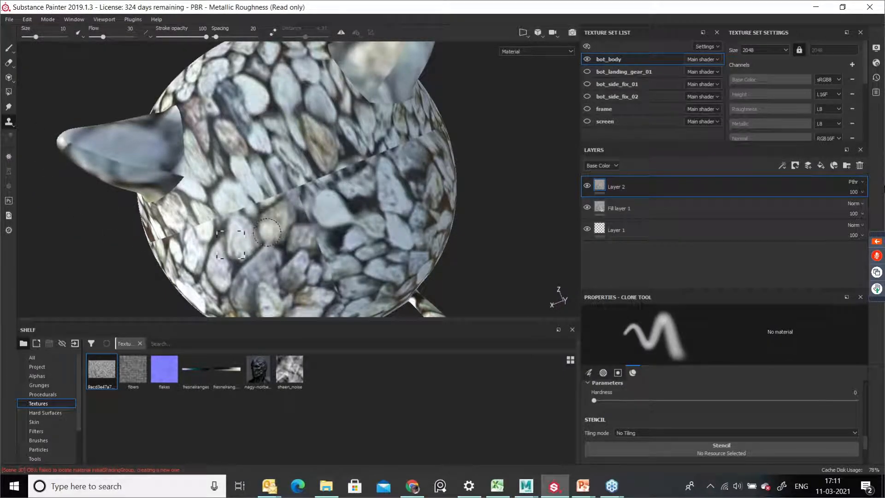
{"action": "right_click_drag", "start_coordinate": [245, 245], "coordinate": [253, 247], "text": "ctrl"}
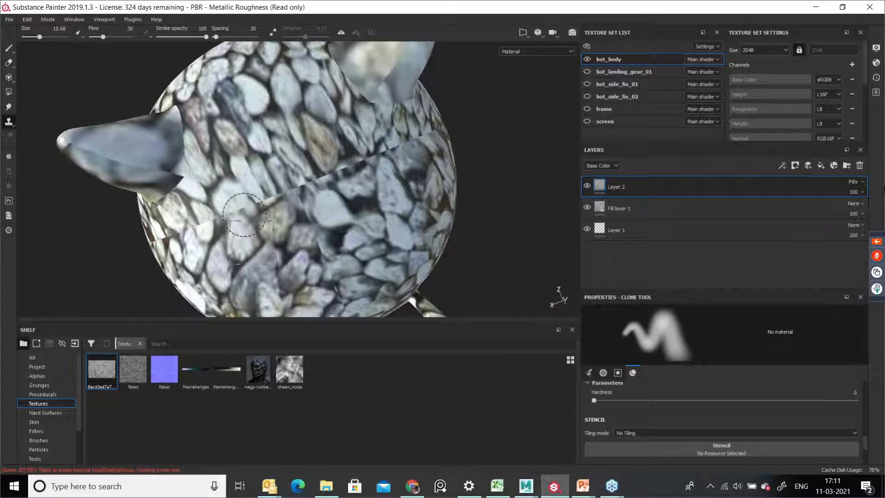
{"action": "mouse_move", "coordinate": [243, 205]}
{"action": "left_mouse_down"}
{"action": "mouse_move", "coordinate": [210, 221]}
{"action": "mouse_move", "coordinate": [327, 183]}
{"action": "mouse_move", "coordinate": [342, 173]}
{"action": "mouse_move", "coordinate": [341, 139]}
{"action": "mouse_move", "coordinate": [335, 178]}
{"action": "mouse_move", "coordinate": [310, 183]}
{"action": "mouse_move", "coordinate": [318, 187]}
{"action": "mouse_move", "coordinate": [314, 216]}
{"action": "mouse_move", "coordinate": [333, 234]}
{"action": "mouse_move", "coordinate": [318, 218]}
{"action": "mouse_move", "coordinate": [319, 261]}
{"action": "mouse_move", "coordinate": [300, 189]}
{"action": "mouse_move", "coordinate": [376, 156]}
{"action": "mouse_move", "coordinate": [375, 211]}
{"action": "mouse_move", "coordinate": [306, 183]}
{"action": "mouse_move", "coordinate": [344, 166]}
{"action": "mouse_move", "coordinate": [349, 146]}
{"action": "mouse_move", "coordinate": [356, 158]}
{"action": "mouse_move", "coordinate": [288, 178]}
{"action": "left_mouse_up"}
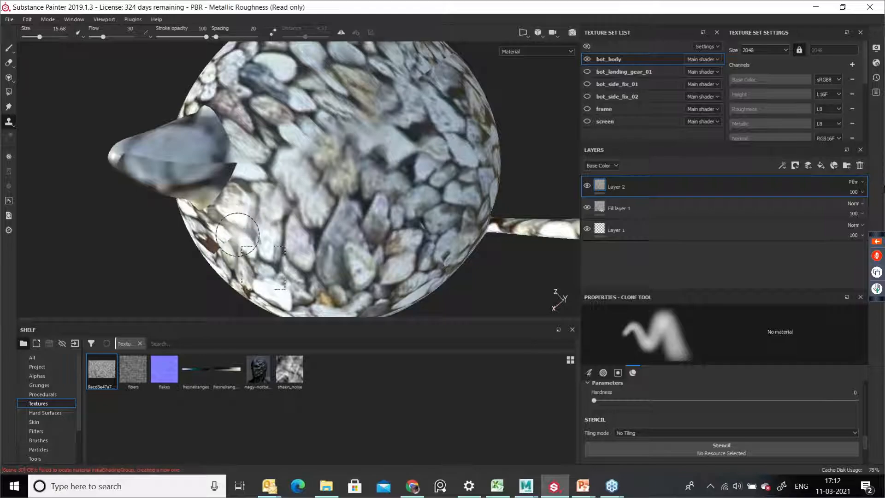
{"action": "mouse_move", "coordinate": [231, 244]}
{"action": "left_mouse_down", "text": "alt"}
{"action": "mouse_move", "coordinate": [287, 207]}
{"action": "mouse_move", "coordinate": [268, 267]}
{"action": "left_mouse_up", "text": "alt"}
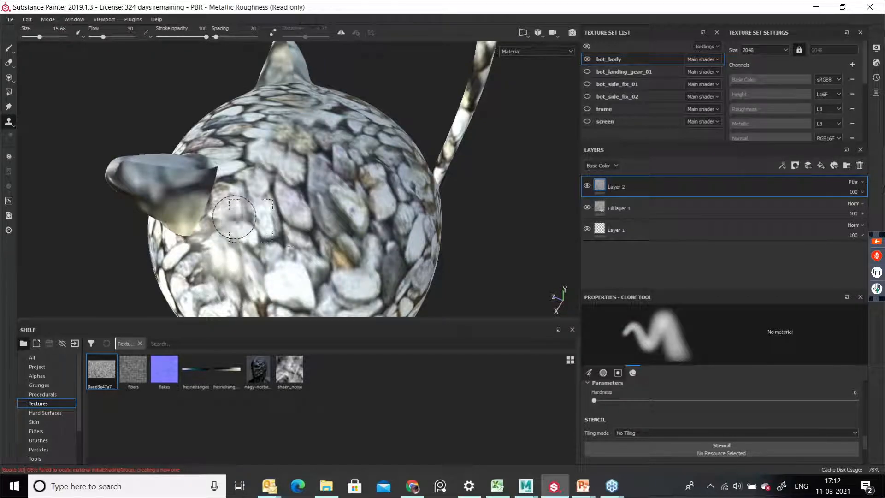
{"action": "middle_click_drag", "start_coordinate": [286, 266], "coordinate": [342, 170], "text": "alt"}
{"action": "left_click_drag", "start_coordinate": [342, 170], "coordinate": [226, 290], "text": "alt"}
{"action": "mouse_move", "coordinate": [226, 290]}
{"action": "middle_mouse_down", "text": "alt"}
{"action": "mouse_move", "coordinate": [261, 271]}
{"action": "mouse_move", "coordinate": [243, 312]}
{"action": "middle_mouse_up", "text": "alt"}
{"action": "left_click_drag", "start_coordinate": [244, 312], "coordinate": [253, 192], "text": "alt"}
{"action": "right_click_drag", "start_coordinate": [253, 191], "coordinate": [325, 223], "text": "alt"}
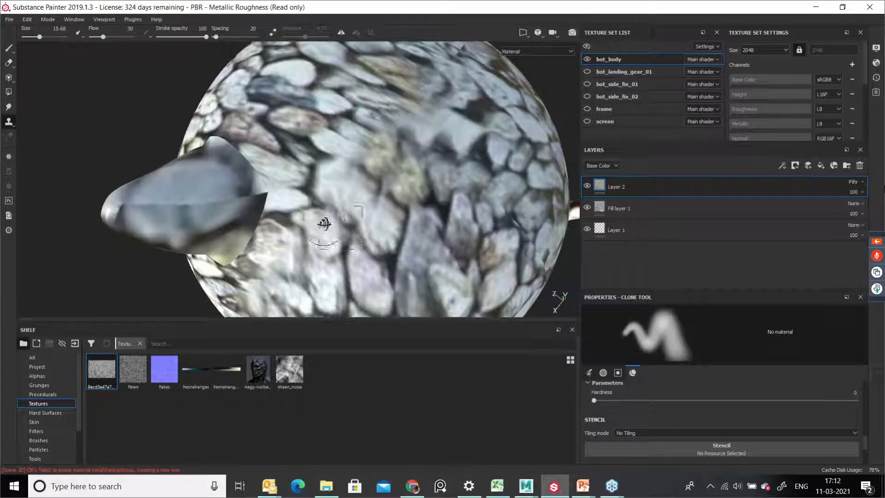
{"action": "left_click_drag", "start_coordinate": [324, 224], "coordinate": [378, 201], "text": "alt"}
{"action": "middle_click_drag", "start_coordinate": [300, 189], "coordinate": [311, 259], "text": "alt"}
{"action": "right_click_drag", "start_coordinate": [310, 259], "coordinate": [344, 273], "text": "alt"}
{"action": "left_click_drag", "start_coordinate": [344, 273], "coordinate": [325, 231], "text": "alt"}
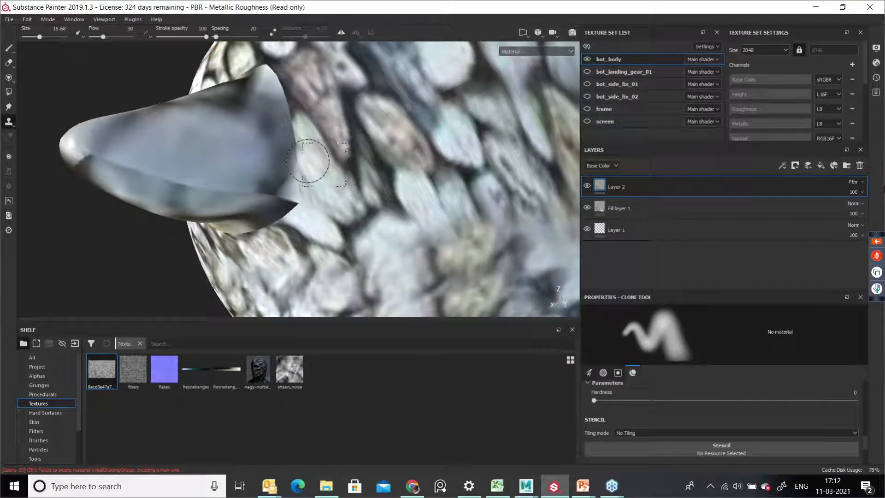
Step: Set a new clone source and clone stone texture over the seam around the ear
{"action": "key", "text": "v"}
{"action": "left_click", "coordinate": [339, 150]}
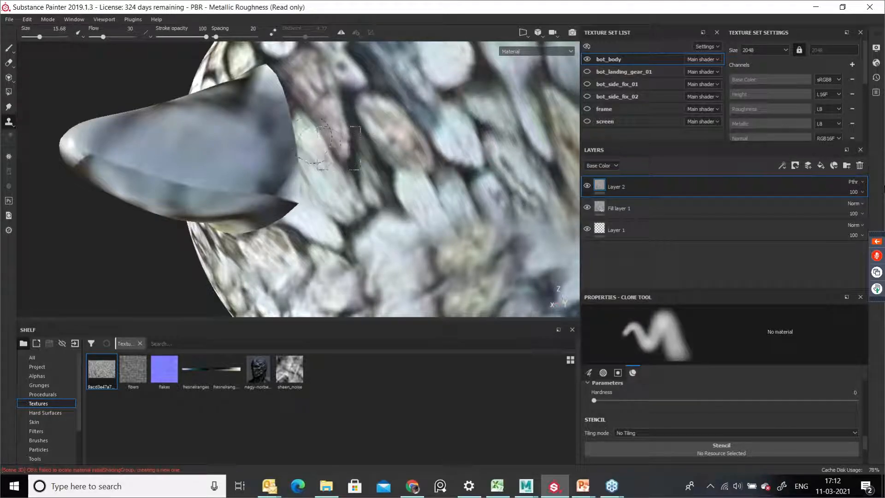
{"action": "left_click_drag", "start_coordinate": [295, 120], "coordinate": [293, 177]}
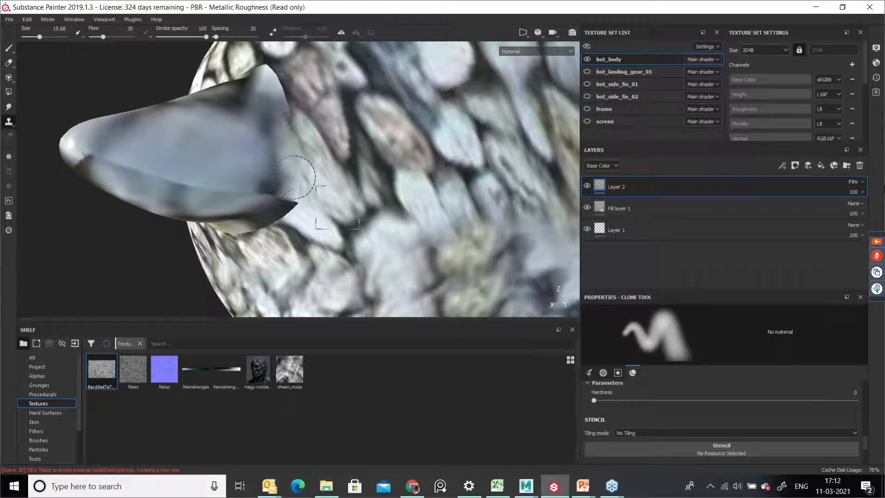
{"action": "mouse_move", "coordinate": [296, 128]}
{"action": "left_mouse_down"}
{"action": "mouse_move", "coordinate": [272, 66]}
{"action": "mouse_move", "coordinate": [299, 198]}
{"action": "mouse_move", "coordinate": [311, 210]}
{"action": "mouse_move", "coordinate": [325, 193]}
{"action": "left_mouse_up"}
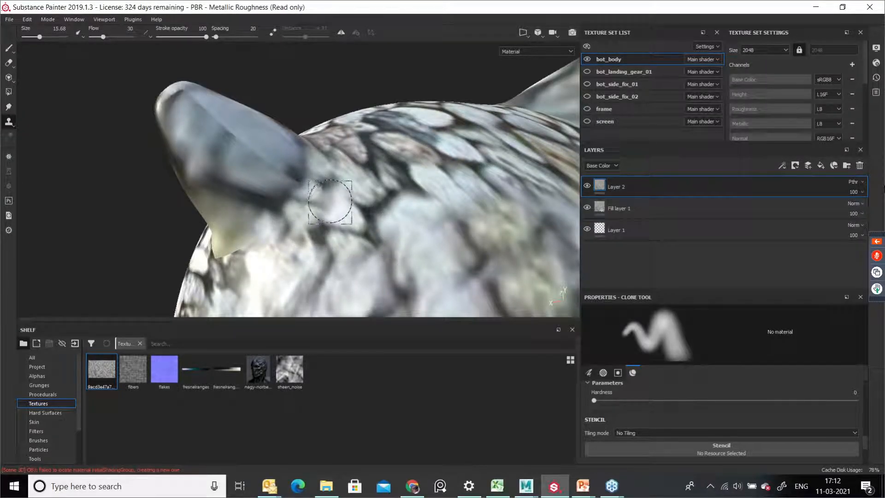
{"action": "left_click_drag", "start_coordinate": [282, 243], "coordinate": [349, 203], "text": "alt"}
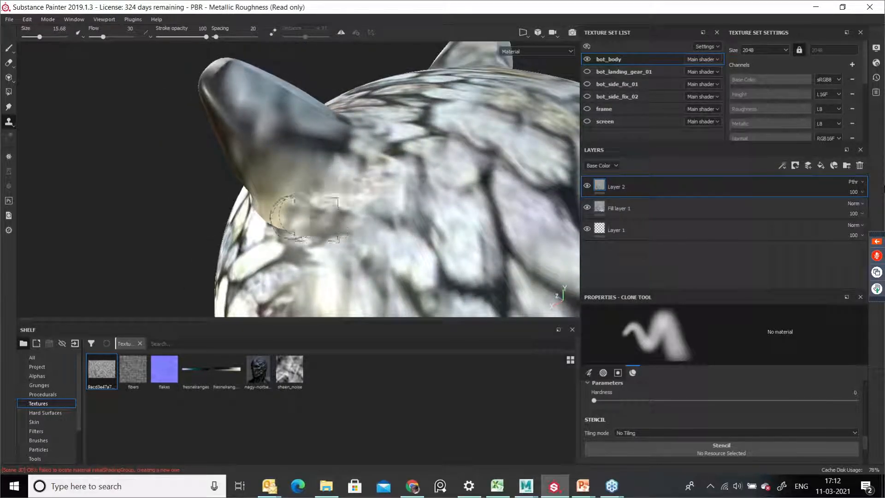
{"action": "mouse_move", "coordinate": [251, 251]}
{"action": "left_mouse_down", "text": "alt"}
{"action": "mouse_move", "coordinate": [332, 229]}
{"action": "mouse_move", "coordinate": [273, 230]}
{"action": "left_mouse_up", "text": "alt"}
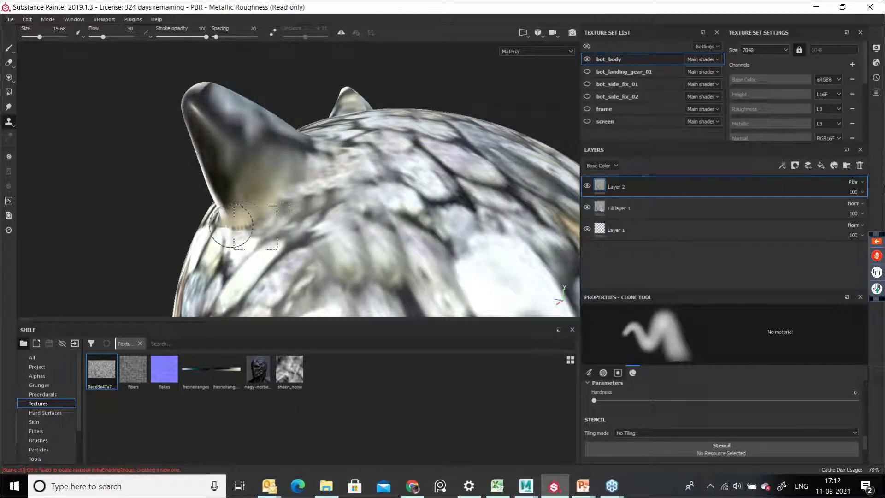
{"action": "left_click_drag", "start_coordinate": [217, 240], "coordinate": [268, 216], "text": "alt"}
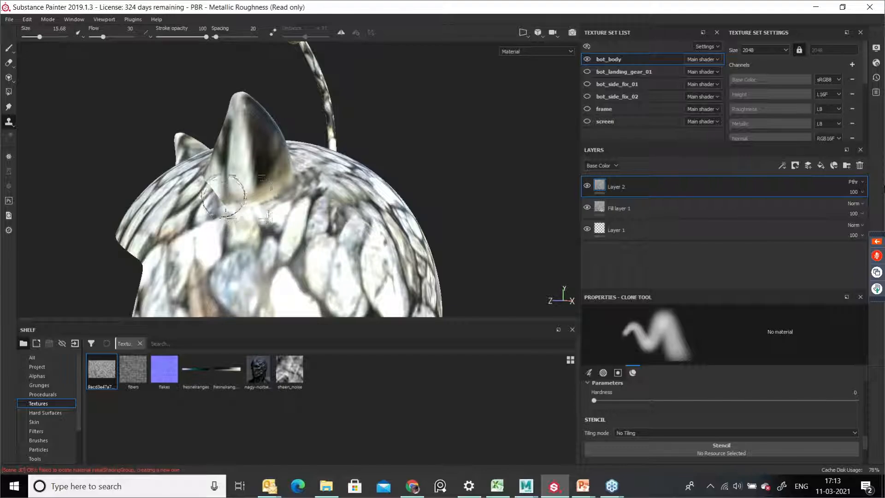
{"action": "left_click_drag", "start_coordinate": [229, 196], "coordinate": [214, 195], "text": "alt"}
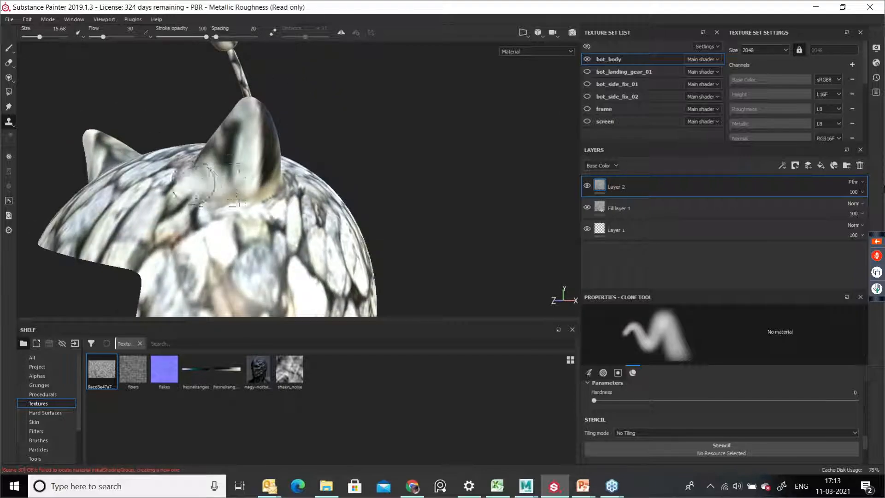
{"action": "mouse_move", "coordinate": [276, 184]}
{"action": "left_mouse_down", "text": "alt"}
{"action": "mouse_move", "coordinate": [257, 226]}
{"action": "mouse_move", "coordinate": [287, 253]}
{"action": "mouse_move", "coordinate": [322, 235]}
{"action": "mouse_move", "coordinate": [279, 213]}
{"action": "left_mouse_up", "text": "alt"}
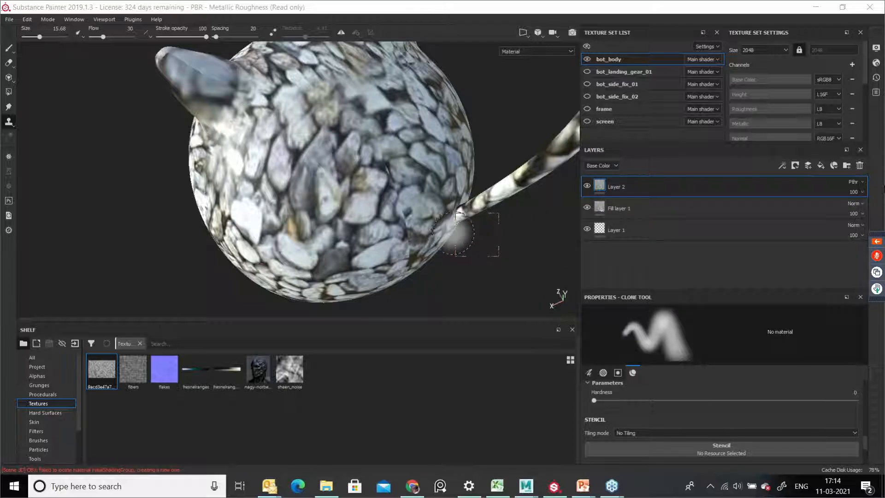
Step: Clone stone texture over the seam near the antenna's base
{"action": "left_click_drag", "start_coordinate": [389, 206], "coordinate": [437, 166], "text": "alt"}
{"action": "middle_click_drag", "start_coordinate": [404, 224], "coordinate": [411, 161], "text": "alt"}
{"action": "right_click_drag", "start_coordinate": [424, 206], "coordinate": [325, 213], "text": "alt"}
{"action": "left_click_drag", "start_coordinate": [325, 213], "coordinate": [428, 187], "text": "alt"}
{"action": "mouse_move", "coordinate": [428, 187]}
{"action": "middle_mouse_down", "text": "alt"}
{"action": "mouse_move", "coordinate": [376, 232]}
{"action": "mouse_move", "coordinate": [403, 204]}
{"action": "middle_mouse_up", "text": "alt"}
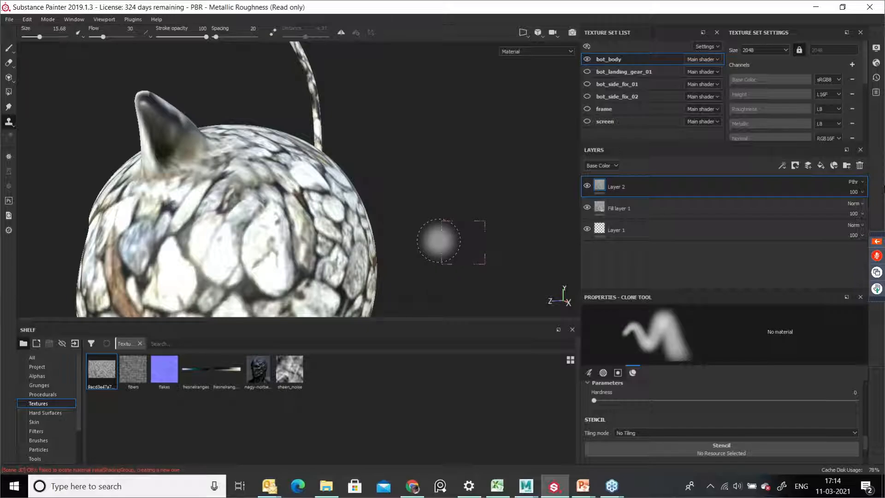
{"action": "mouse_move", "coordinate": [341, 206]}
{"action": "left_mouse_down", "text": "alt"}
{"action": "mouse_move", "coordinate": [435, 177]}
{"action": "mouse_move", "coordinate": [429, 189]}
{"action": "mouse_move", "coordinate": [397, 199]}
{"action": "mouse_move", "coordinate": [343, 199]}
{"action": "left_mouse_up", "text": "alt"}
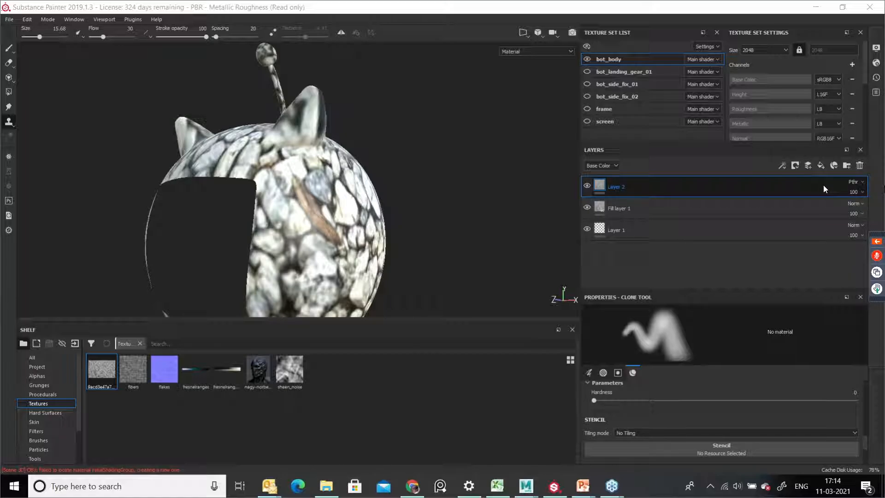
Step: Delete the cloning paint layer and the stone fill layer
{"action": "left_click", "coordinate": [860, 165]}
{"action": "left_click", "coordinate": [860, 165]}
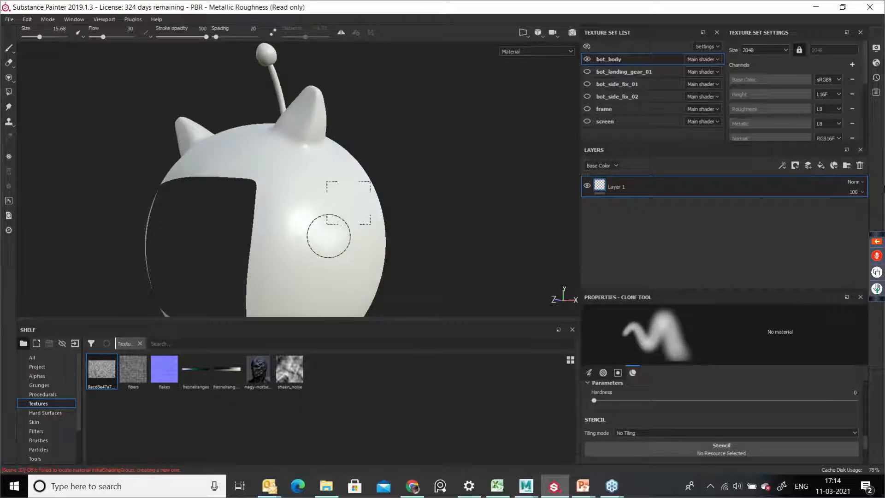
Step: Orbit to the head's front, paint a quick mask with the brush, then erase it back into a triangle and apply the mask
{"action": "mouse_move", "coordinate": [283, 243]}
{"action": "left_mouse_down", "text": "alt"}
{"action": "mouse_move", "coordinate": [316, 269]}
{"action": "mouse_move", "coordinate": [332, 254]}
{"action": "mouse_move", "coordinate": [284, 248]}
{"action": "mouse_move", "coordinate": [245, 134]}
{"action": "left_mouse_up", "text": "alt"}
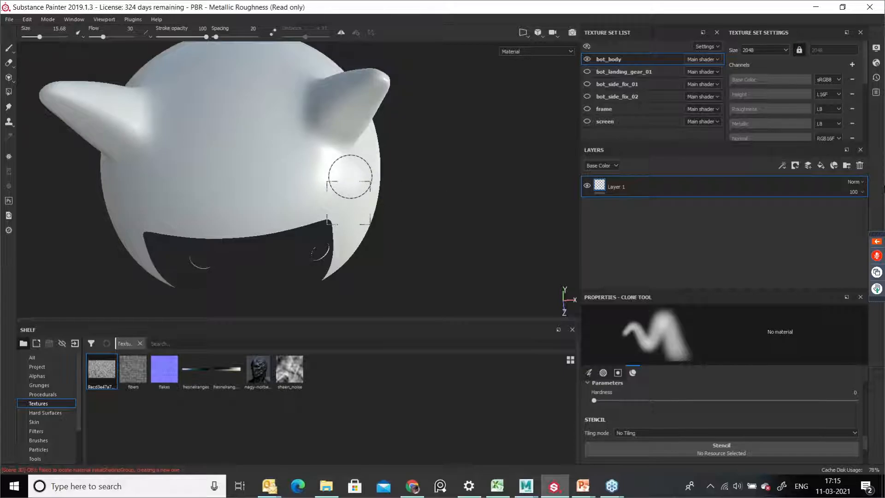
{"action": "key", "text": "1"}
{"action": "key", "text": "t"}
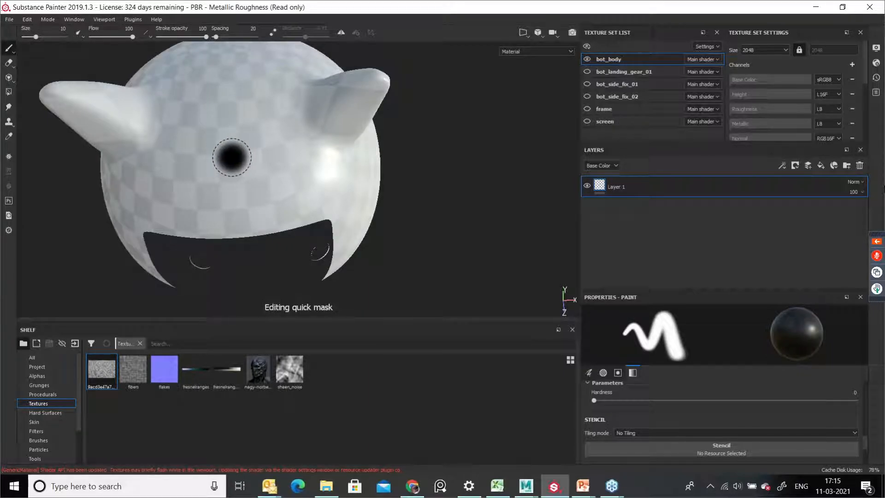
{"action": "mouse_move", "coordinate": [227, 113]}
{"action": "left_mouse_down"}
{"action": "mouse_move", "coordinate": [213, 187]}
{"action": "mouse_move", "coordinate": [262, 185]}
{"action": "mouse_move", "coordinate": [233, 100]}
{"action": "mouse_move", "coordinate": [212, 193]}
{"action": "mouse_move", "coordinate": [277, 196]}
{"action": "mouse_move", "coordinate": [219, 111]}
{"action": "mouse_move", "coordinate": [233, 168]}
{"action": "mouse_move", "coordinate": [216, 111]}
{"action": "mouse_move", "coordinate": [191, 184]}
{"action": "mouse_move", "coordinate": [277, 198]}
{"action": "mouse_move", "coordinate": [233, 86]}
{"action": "mouse_move", "coordinate": [219, 86]}
{"action": "mouse_move", "coordinate": [205, 168]}
{"action": "mouse_move", "coordinate": [192, 192]}
{"action": "mouse_move", "coordinate": [263, 206]}
{"action": "mouse_move", "coordinate": [279, 199]}
{"action": "mouse_move", "coordinate": [240, 91]}
{"action": "mouse_move", "coordinate": [227, 98]}
{"action": "mouse_move", "coordinate": [194, 203]}
{"action": "mouse_move", "coordinate": [257, 180]}
{"action": "left_mouse_up"}
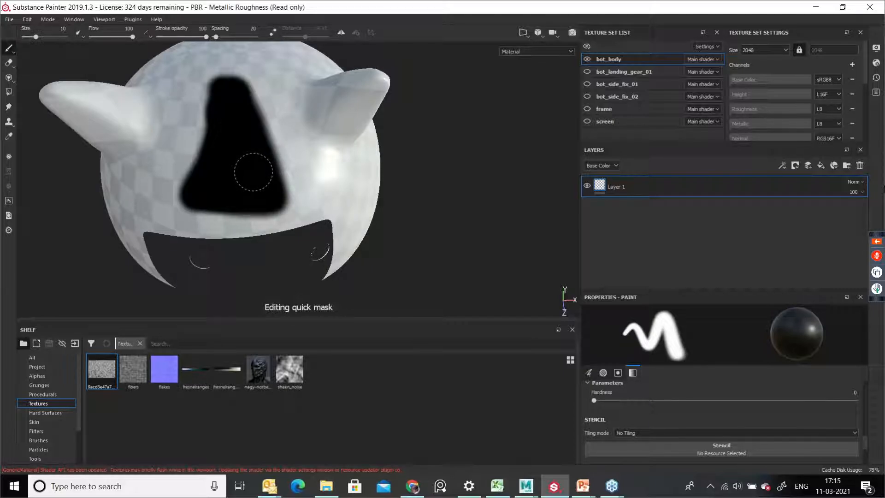
{"action": "left_click", "coordinate": [287, 151]}
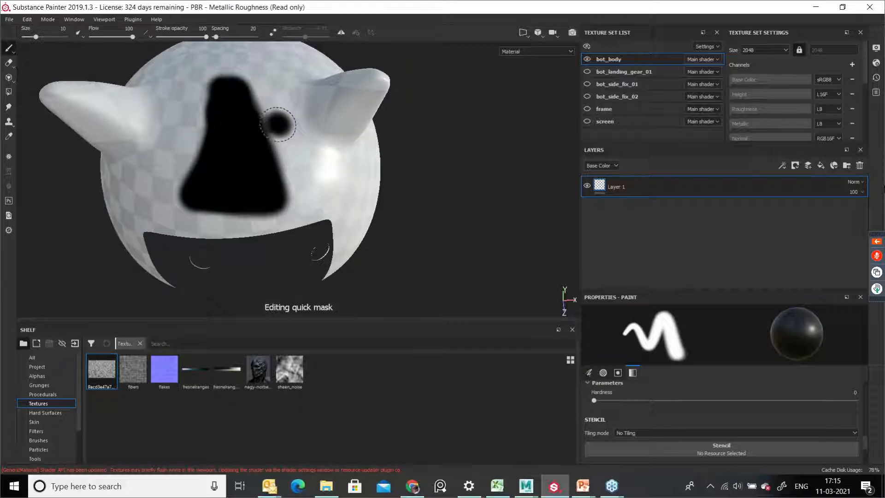
{"action": "key", "text": "x"}
{"action": "left_click_drag", "start_coordinate": [276, 121], "coordinate": [295, 170]}
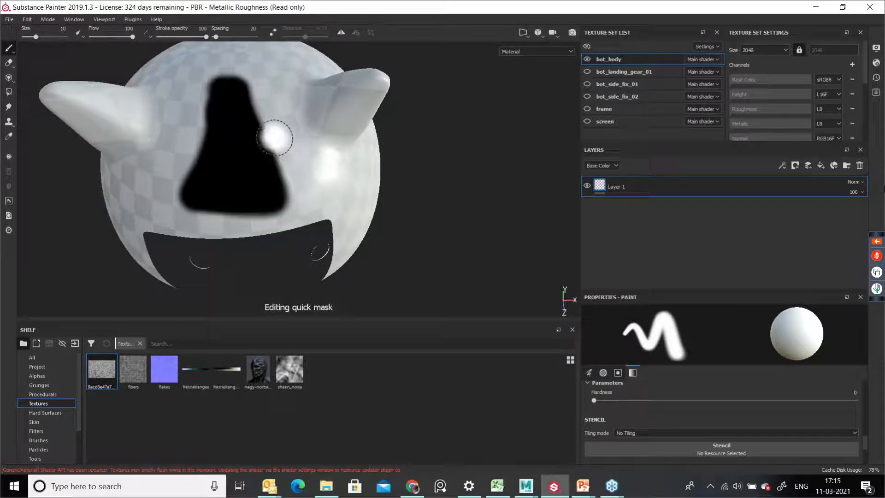
{"action": "mouse_move", "coordinate": [219, 67]}
{"action": "left_mouse_down"}
{"action": "mouse_move", "coordinate": [197, 119]}
{"action": "mouse_move", "coordinate": [208, 100]}
{"action": "mouse_move", "coordinate": [184, 196]}
{"action": "mouse_move", "coordinate": [229, 92]}
{"action": "mouse_move", "coordinate": [203, 192]}
{"action": "mouse_move", "coordinate": [244, 74]}
{"action": "mouse_move", "coordinate": [307, 223]}
{"action": "mouse_move", "coordinate": [292, 207]}
{"action": "mouse_move", "coordinate": [209, 230]}
{"action": "left_mouse_up"}
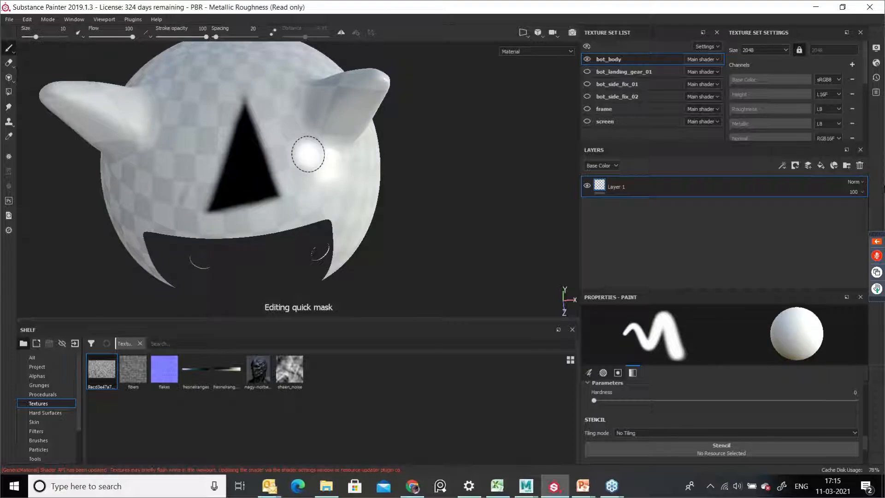
{"action": "key", "text": "u"}
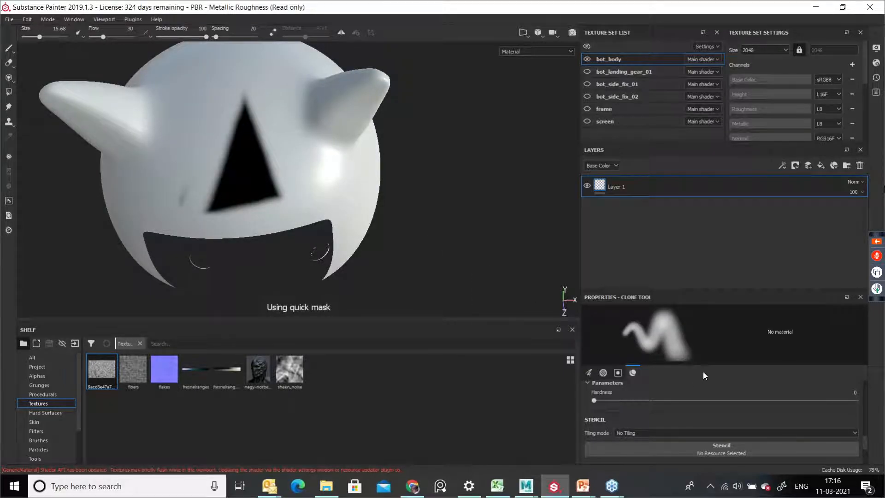
Step: Enlarge the Clone tool's properties panel and toggle off the material's color channel
{"action": "scroll", "coordinate": [732, 385], "scroll_direction": "down", "scroll_amount": 5}
{"action": "scroll", "coordinate": [739, 413], "scroll_direction": "up", "scroll_amount": 4}
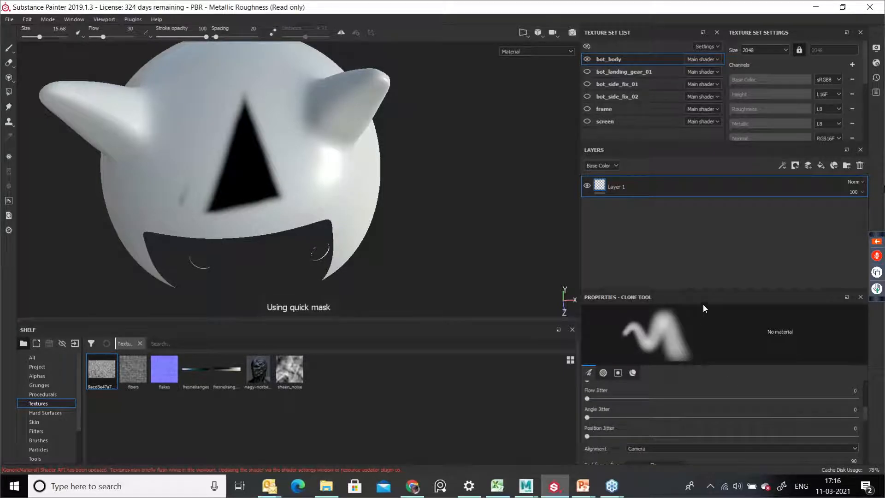
{"action": "left_click_drag", "start_coordinate": [720, 291], "coordinate": [725, 208]}
{"action": "scroll", "coordinate": [710, 417], "scroll_direction": "down", "scroll_amount": 6}
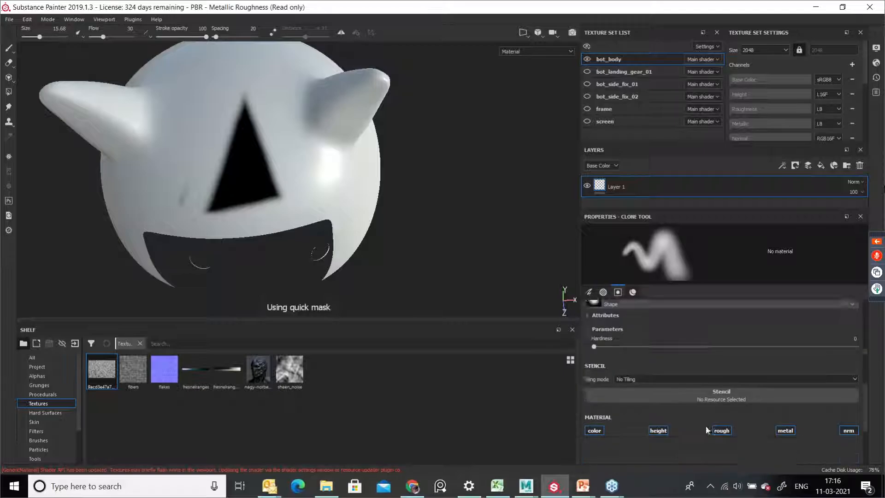
{"action": "left_click", "coordinate": [595, 403]}
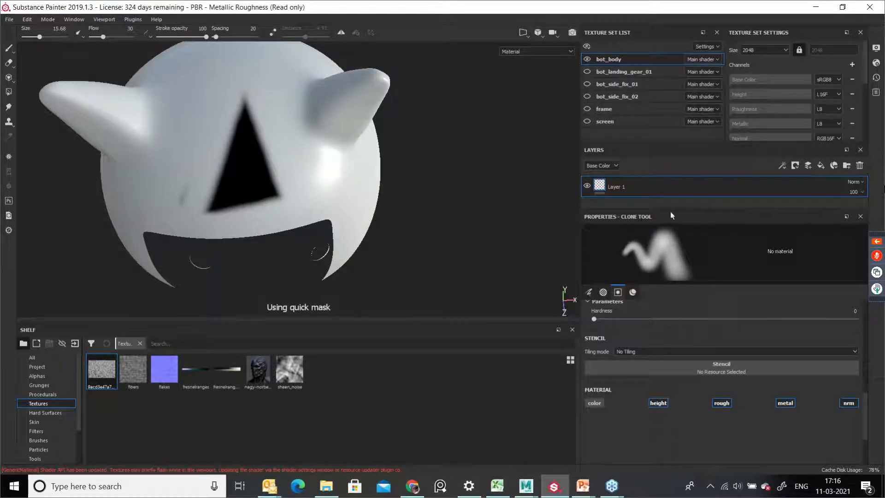
Step: Add a new paint layer and select the layer beneath it
{"action": "left_click", "coordinate": [807, 167]}
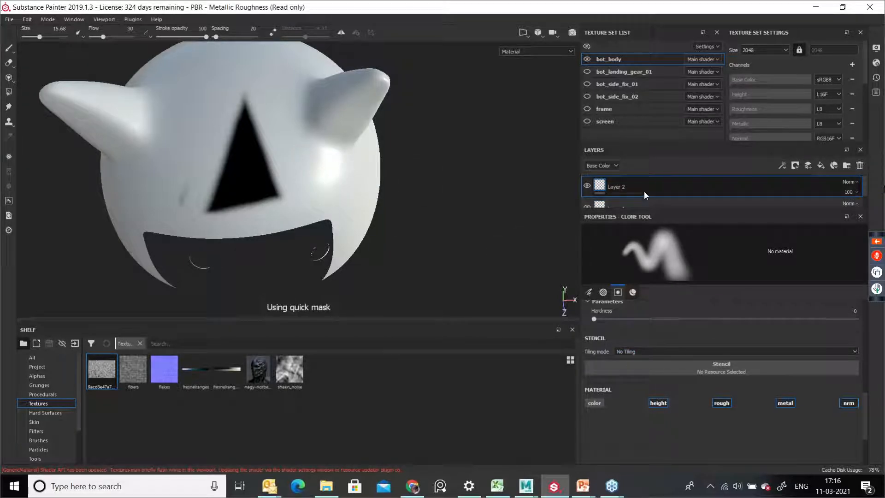
{"action": "scroll", "coordinate": [746, 397], "scroll_direction": "down", "scroll_amount": 2}
{"action": "scroll", "coordinate": [747, 396], "scroll_direction": "up", "scroll_amount": 5}
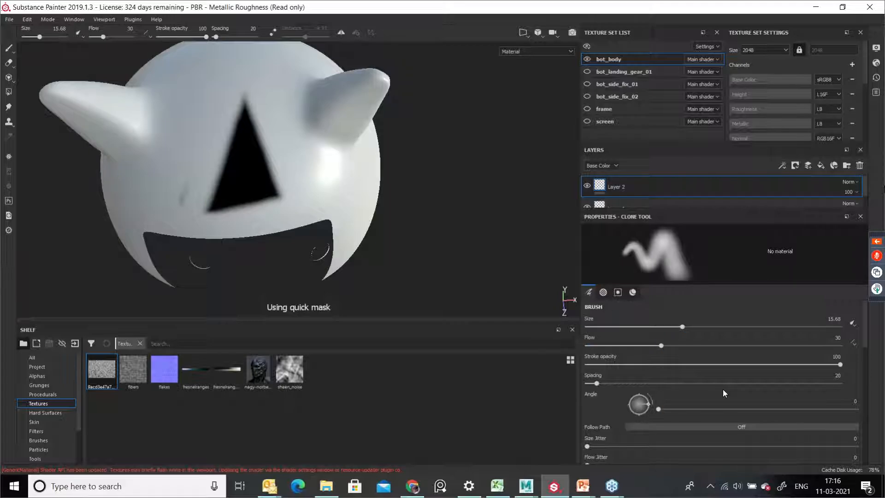
{"action": "scroll", "coordinate": [723, 389], "scroll_direction": "down", "scroll_amount": 1}
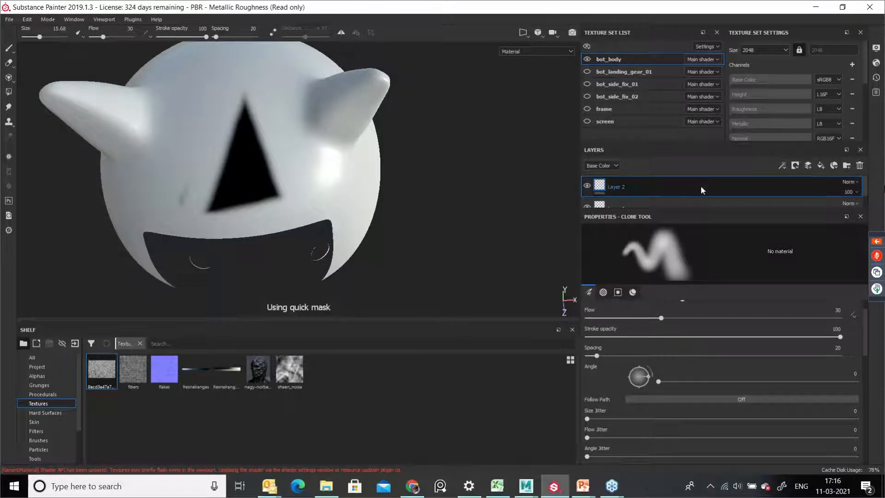
{"action": "left_click", "coordinate": [634, 202]}
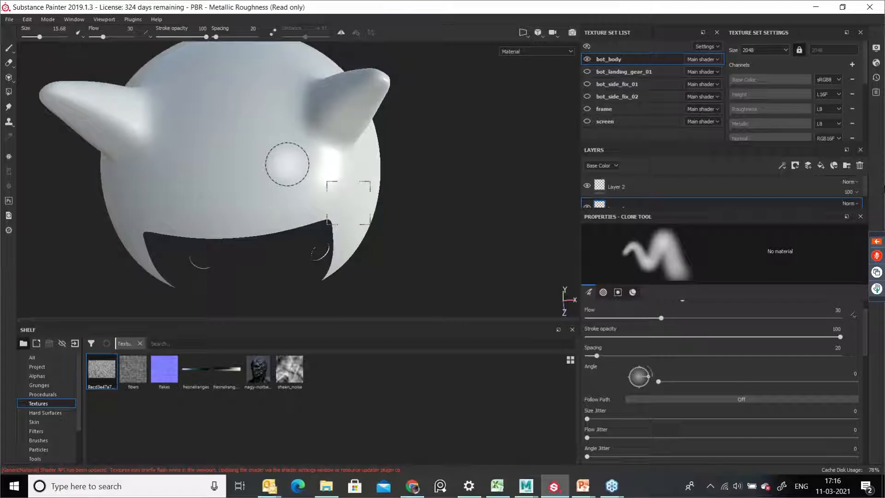
Step: Re-enter quick mask editing, switch the brush to black and paint a new mask patch across the head's front
{"action": "key", "text": "y"}
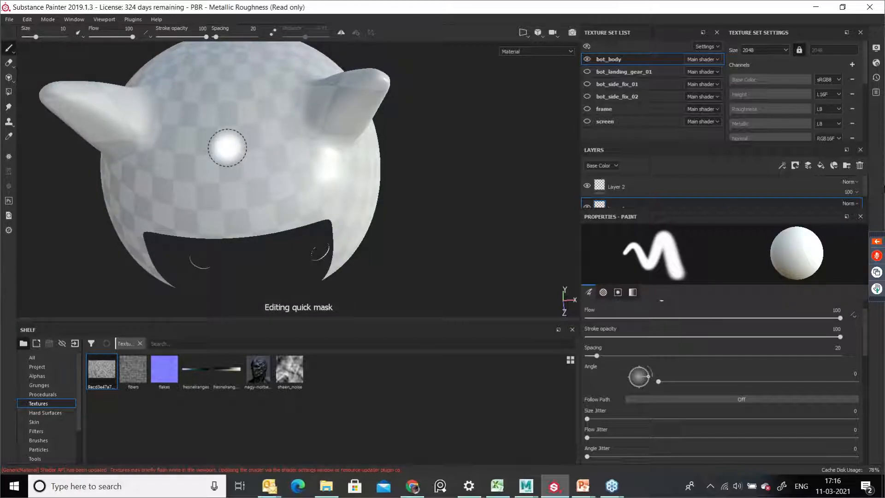
{"action": "key", "text": "y"}
{"action": "key", "text": "y"}
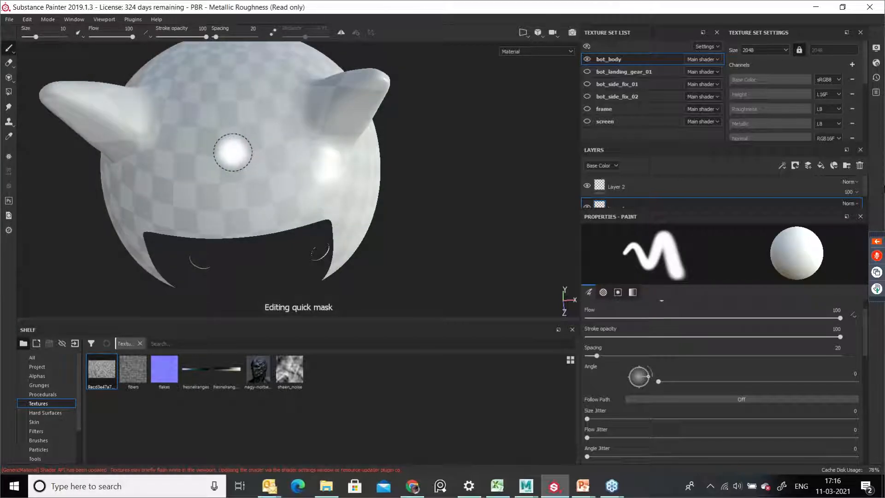
{"action": "key", "text": "x"}
{"action": "mouse_move", "coordinate": [235, 125]}
{"action": "left_mouse_down"}
{"action": "mouse_move", "coordinate": [207, 205]}
{"action": "mouse_move", "coordinate": [314, 190]}
{"action": "mouse_move", "coordinate": [252, 139]}
{"action": "mouse_move", "coordinate": [321, 187]}
{"action": "mouse_move", "coordinate": [249, 138]}
{"action": "mouse_move", "coordinate": [258, 196]}
{"action": "mouse_move", "coordinate": [272, 152]}
{"action": "mouse_move", "coordinate": [271, 212]}
{"action": "mouse_move", "coordinate": [277, 178]}
{"action": "mouse_move", "coordinate": [304, 203]}
{"action": "left_mouse_up"}
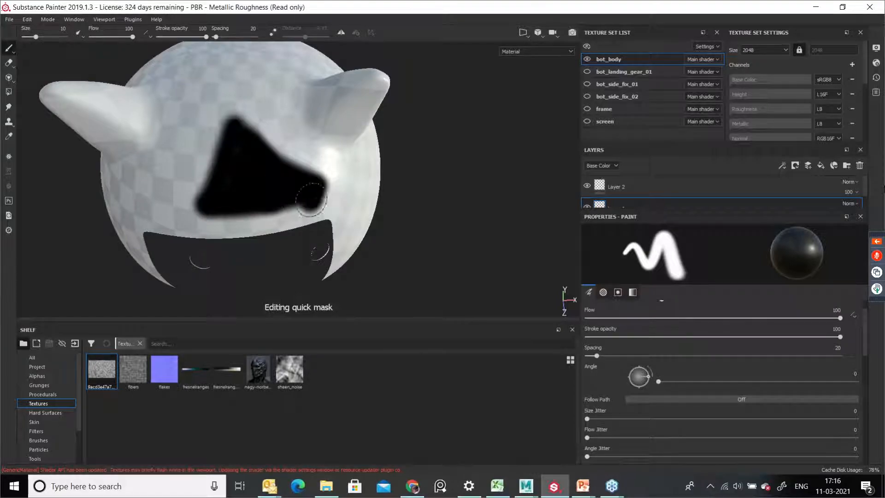
{"action": "left_click", "coordinate": [872, 110]}
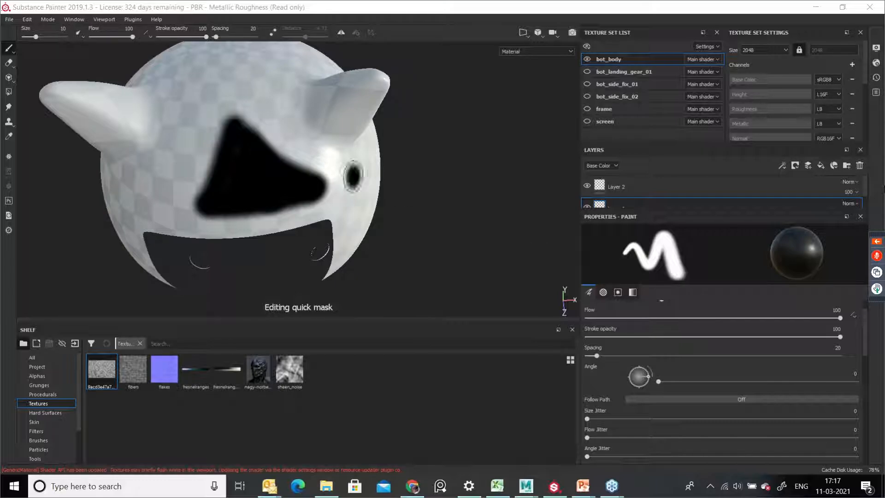
Step: Browse the application menus and review the keyboard shortcuts list in the Settings dialog
{"action": "left_click", "coordinate": [72, 13]}
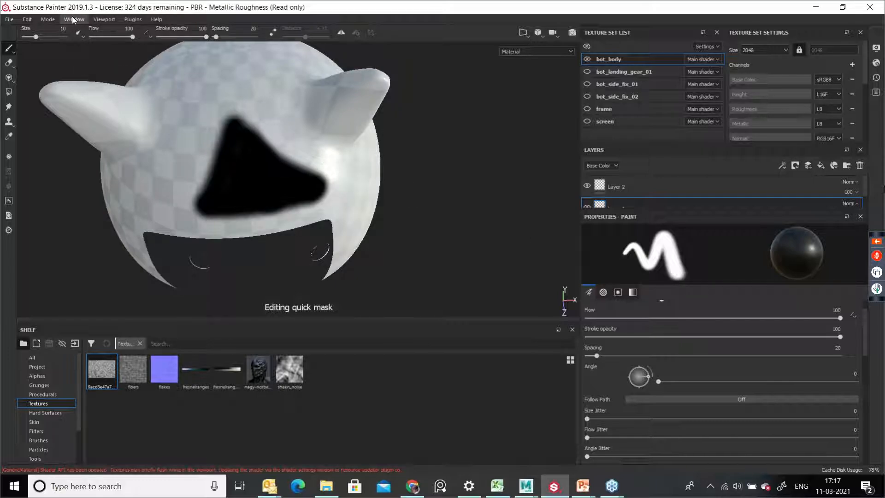
{"action": "left_click", "coordinate": [73, 18]}
{"action": "mouse_move", "coordinate": [101, 18]}
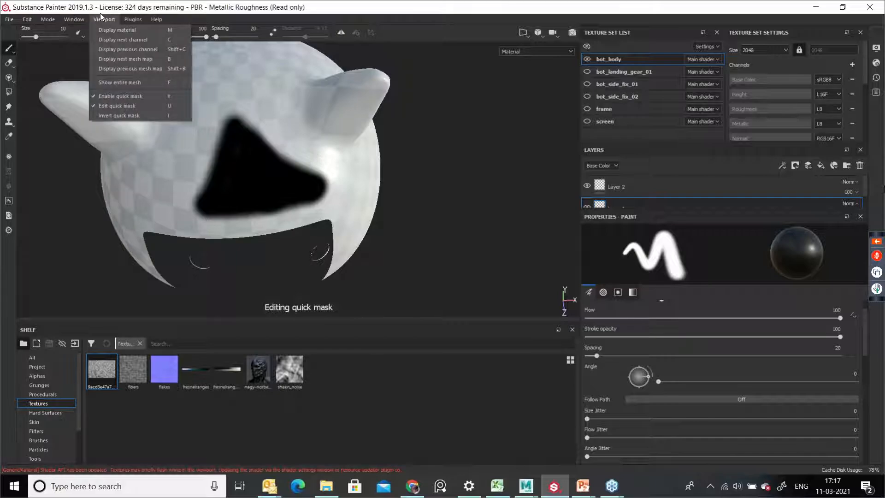
{"action": "mouse_move", "coordinate": [55, 18]}
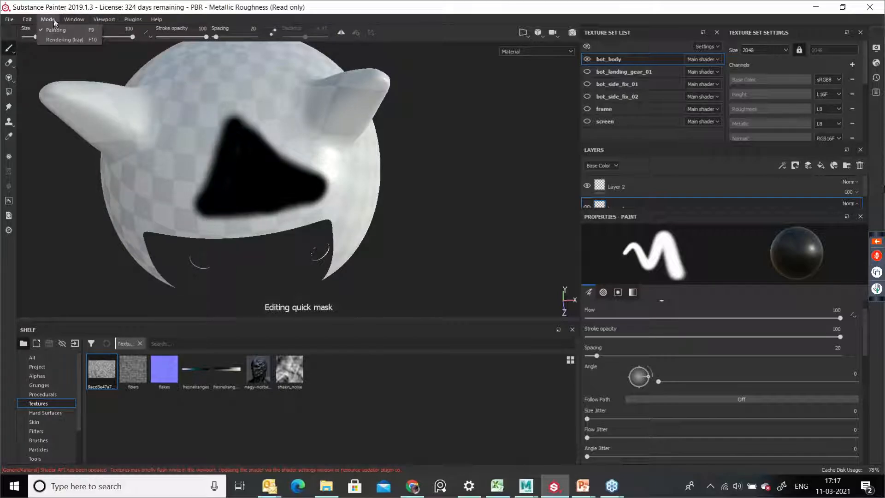
{"action": "mouse_move", "coordinate": [27, 23]}
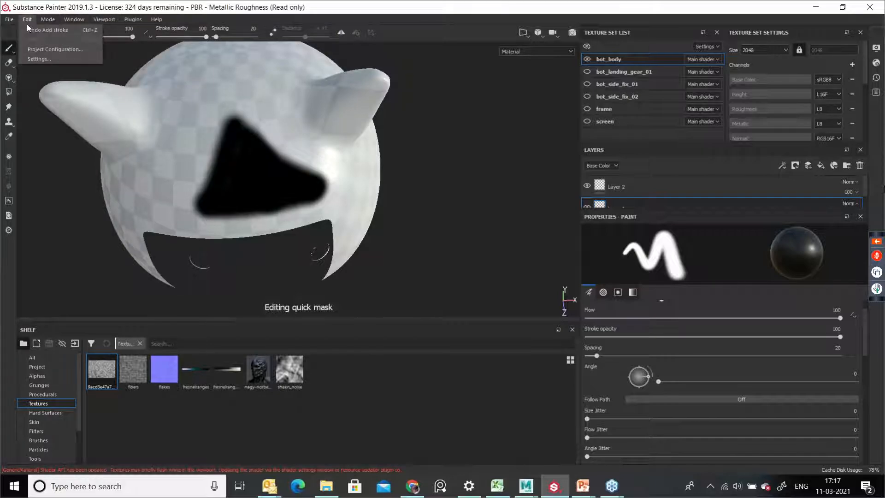
{"action": "left_click", "coordinate": [35, 56]}
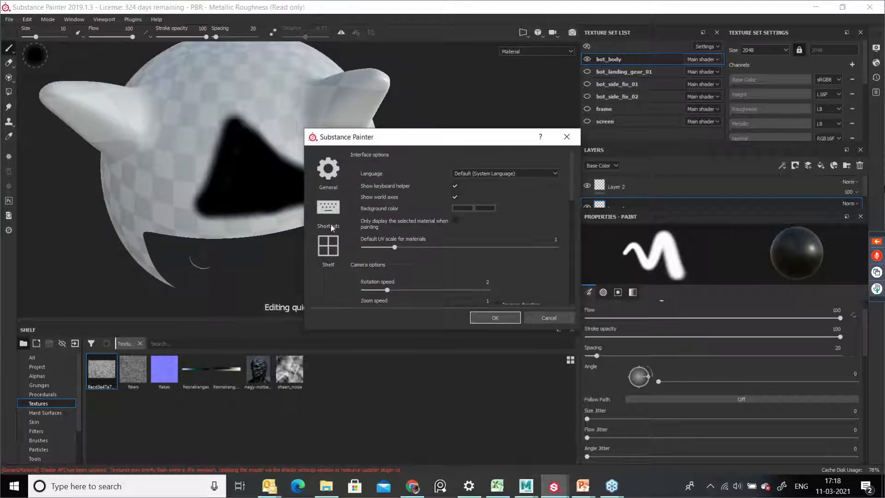
{"action": "left_click", "coordinate": [326, 209]}
{"action": "scroll", "coordinate": [484, 244], "scroll_direction": "down", "scroll_amount": 8}
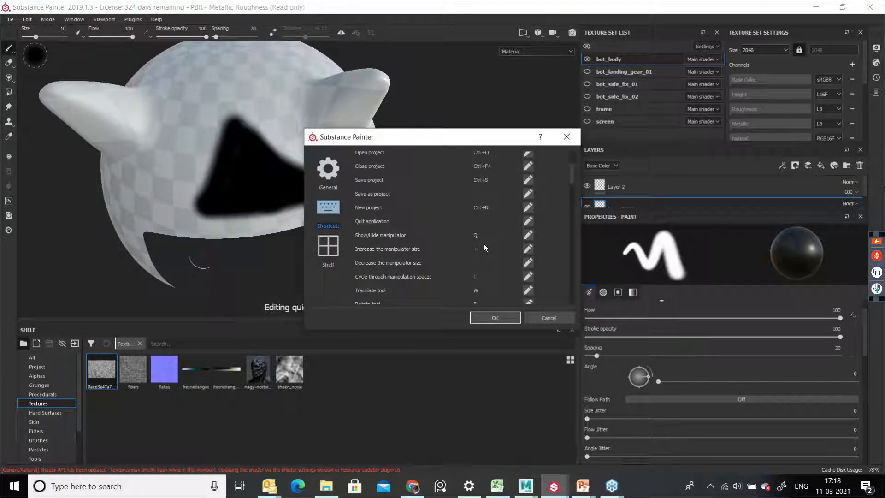
{"action": "scroll", "coordinate": [483, 245], "scroll_direction": "down", "scroll_amount": 4}
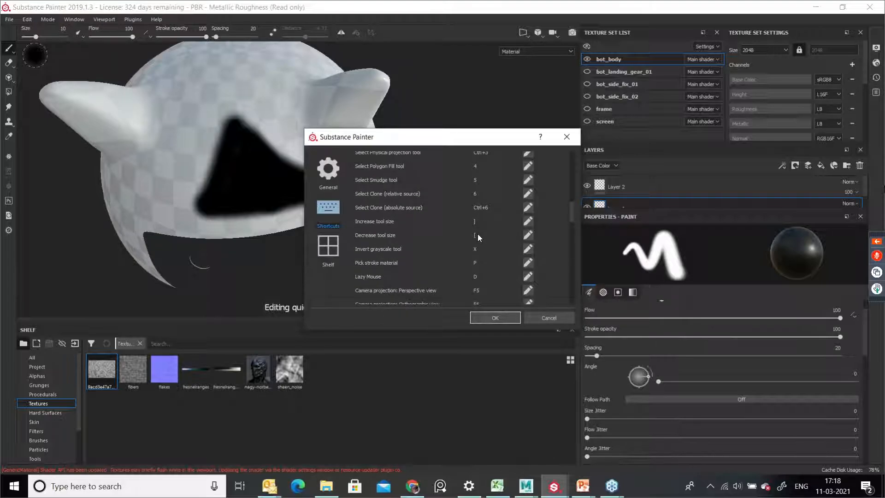
{"action": "left_click", "coordinate": [567, 138]}
Step: Check the viewport display modes and open the Display Settings panel
{"action": "left_click", "coordinate": [351, 208]}
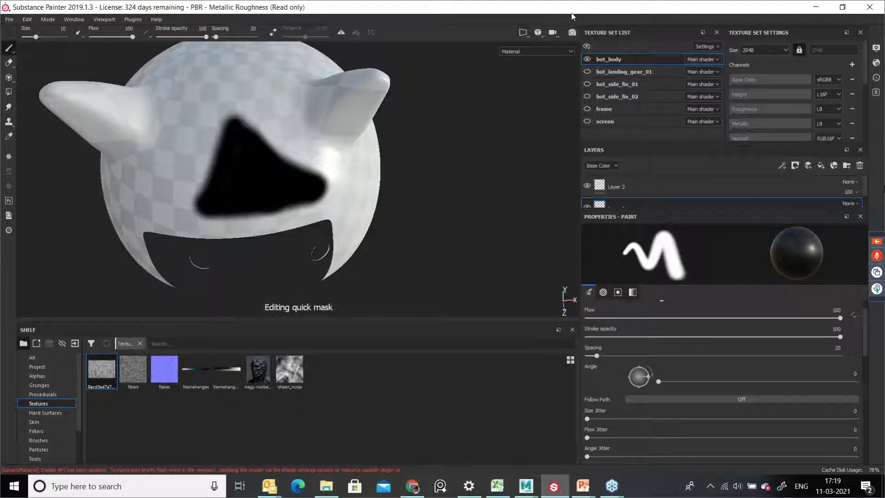
{"action": "left_click", "coordinate": [523, 33]}
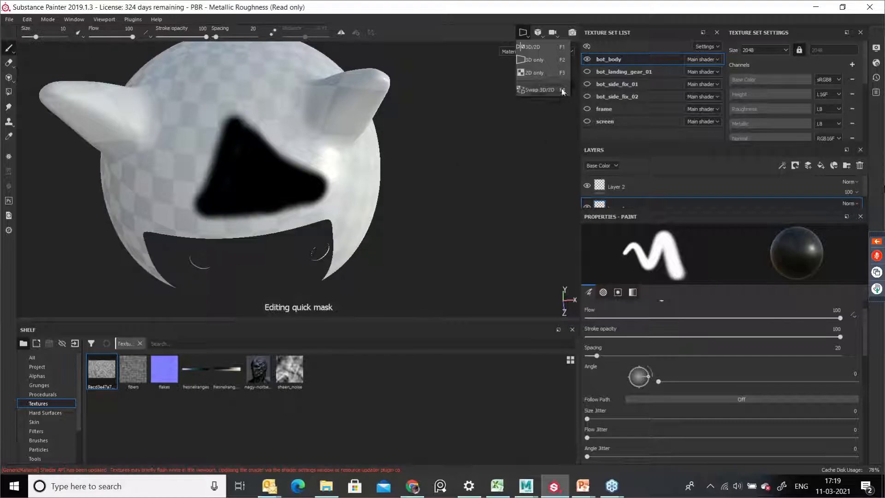
{"action": "left_click", "coordinate": [630, 109]}
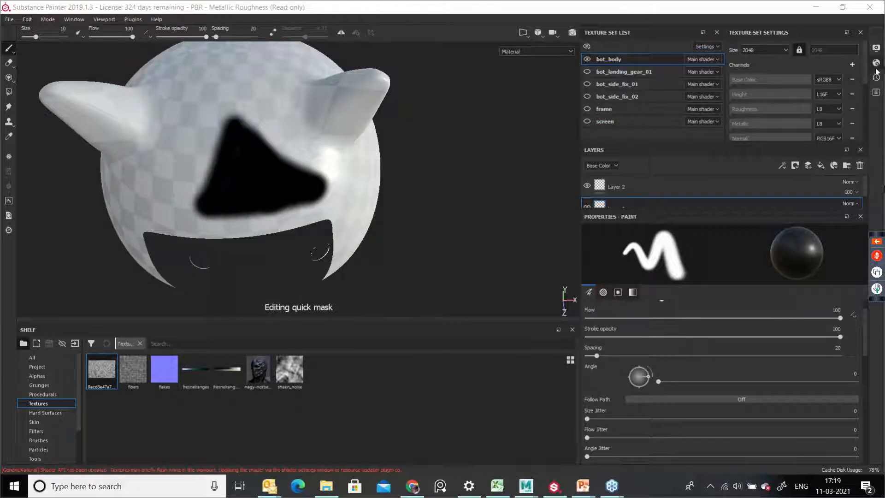
{"action": "left_click", "coordinate": [876, 47]}
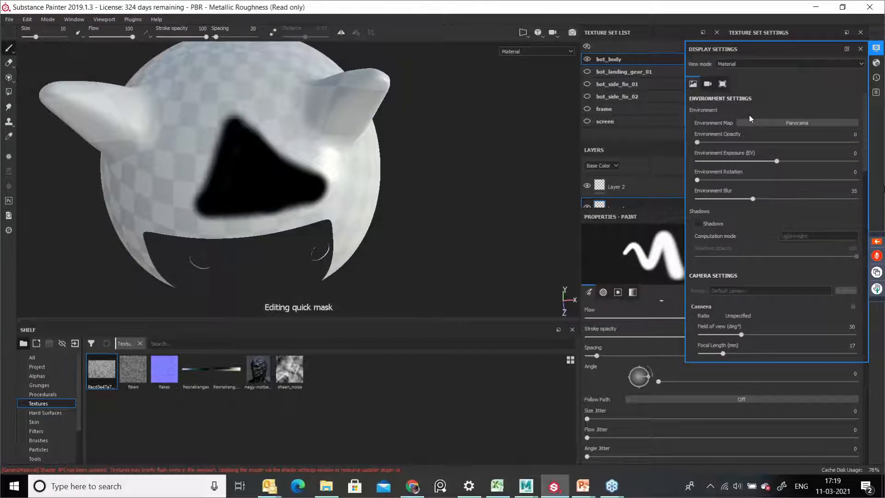